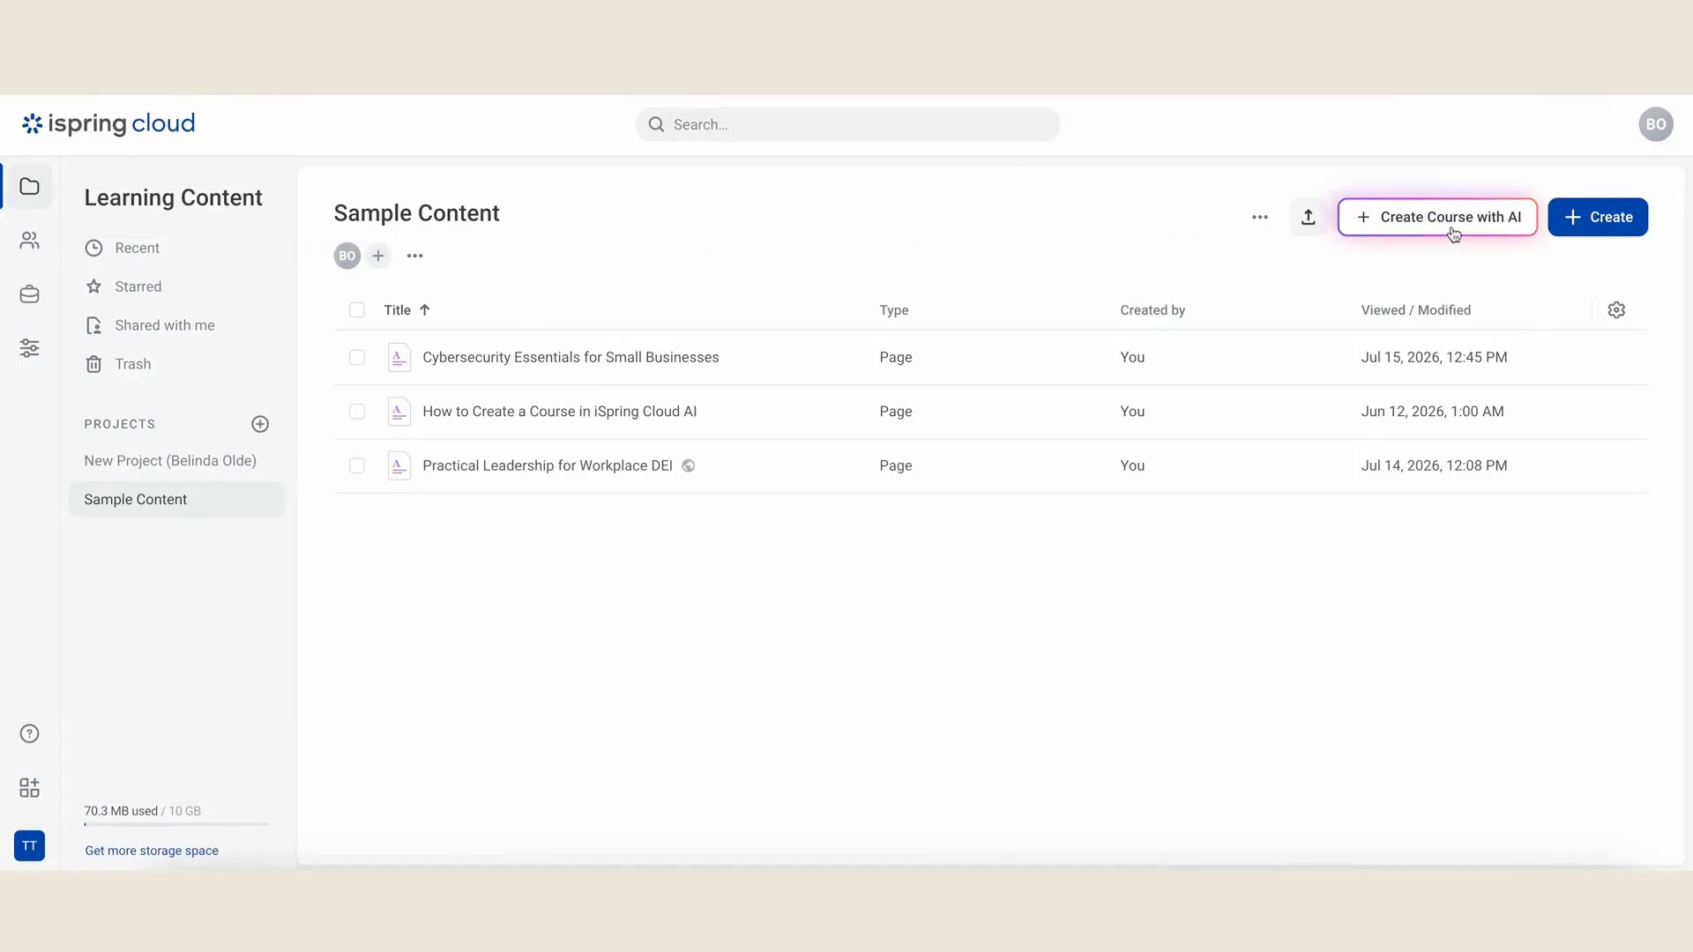
- Start creating a new course with AI in the Sample Content project
click(1603, 225)
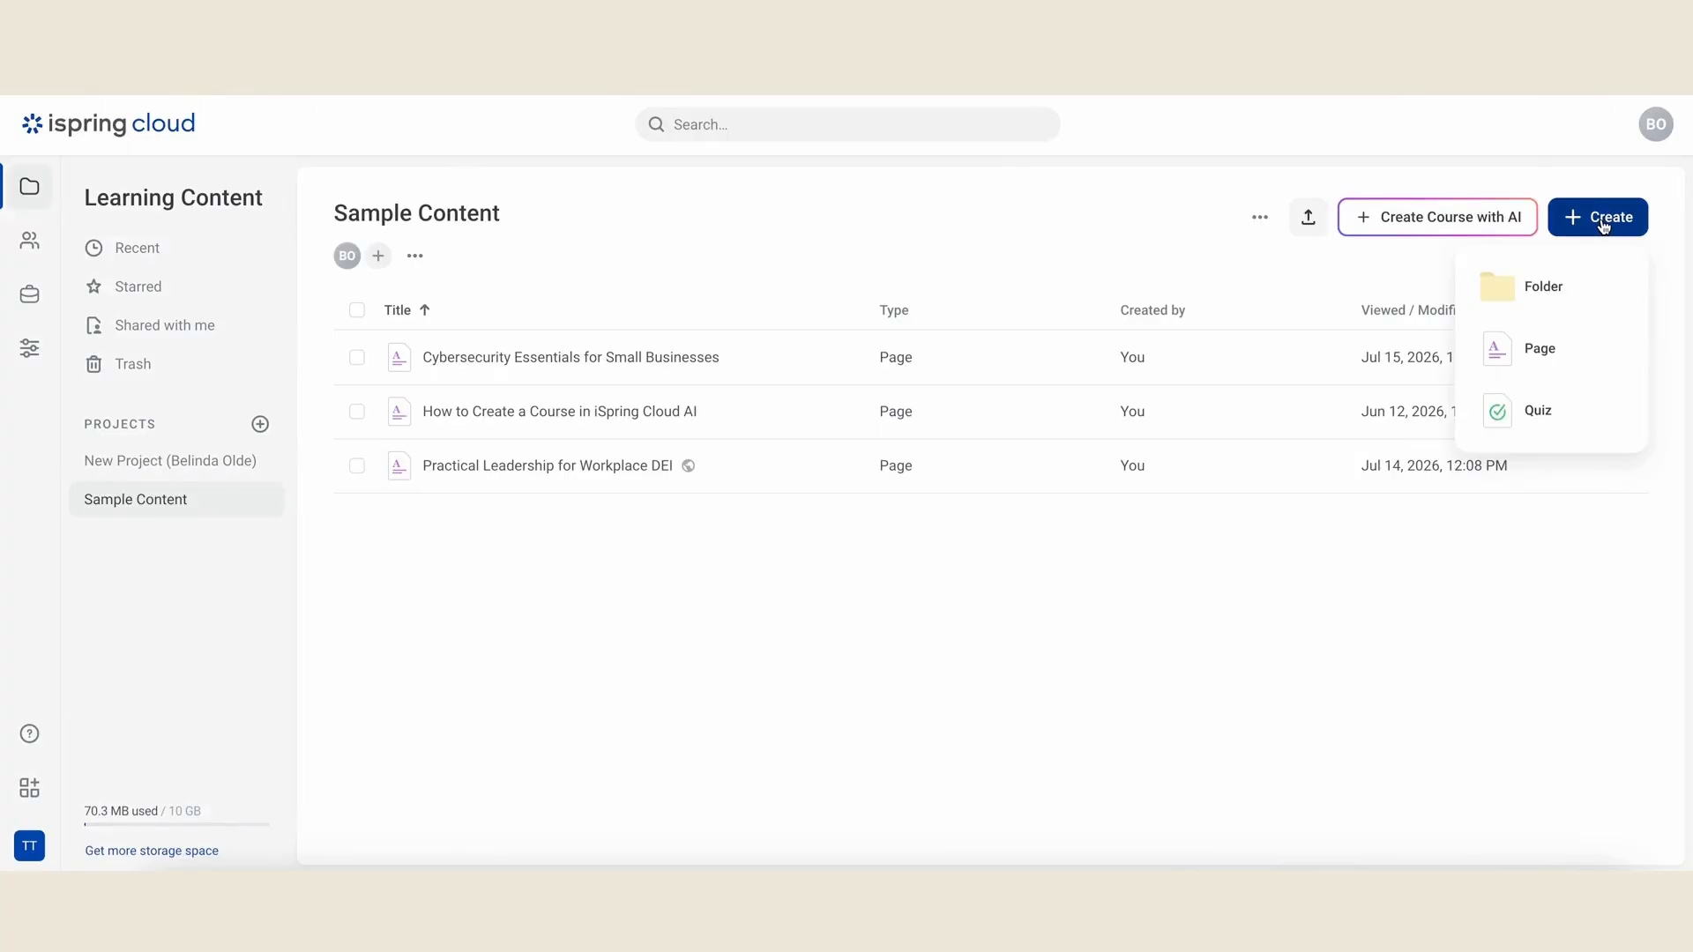
click(1603, 226)
click(1459, 226)
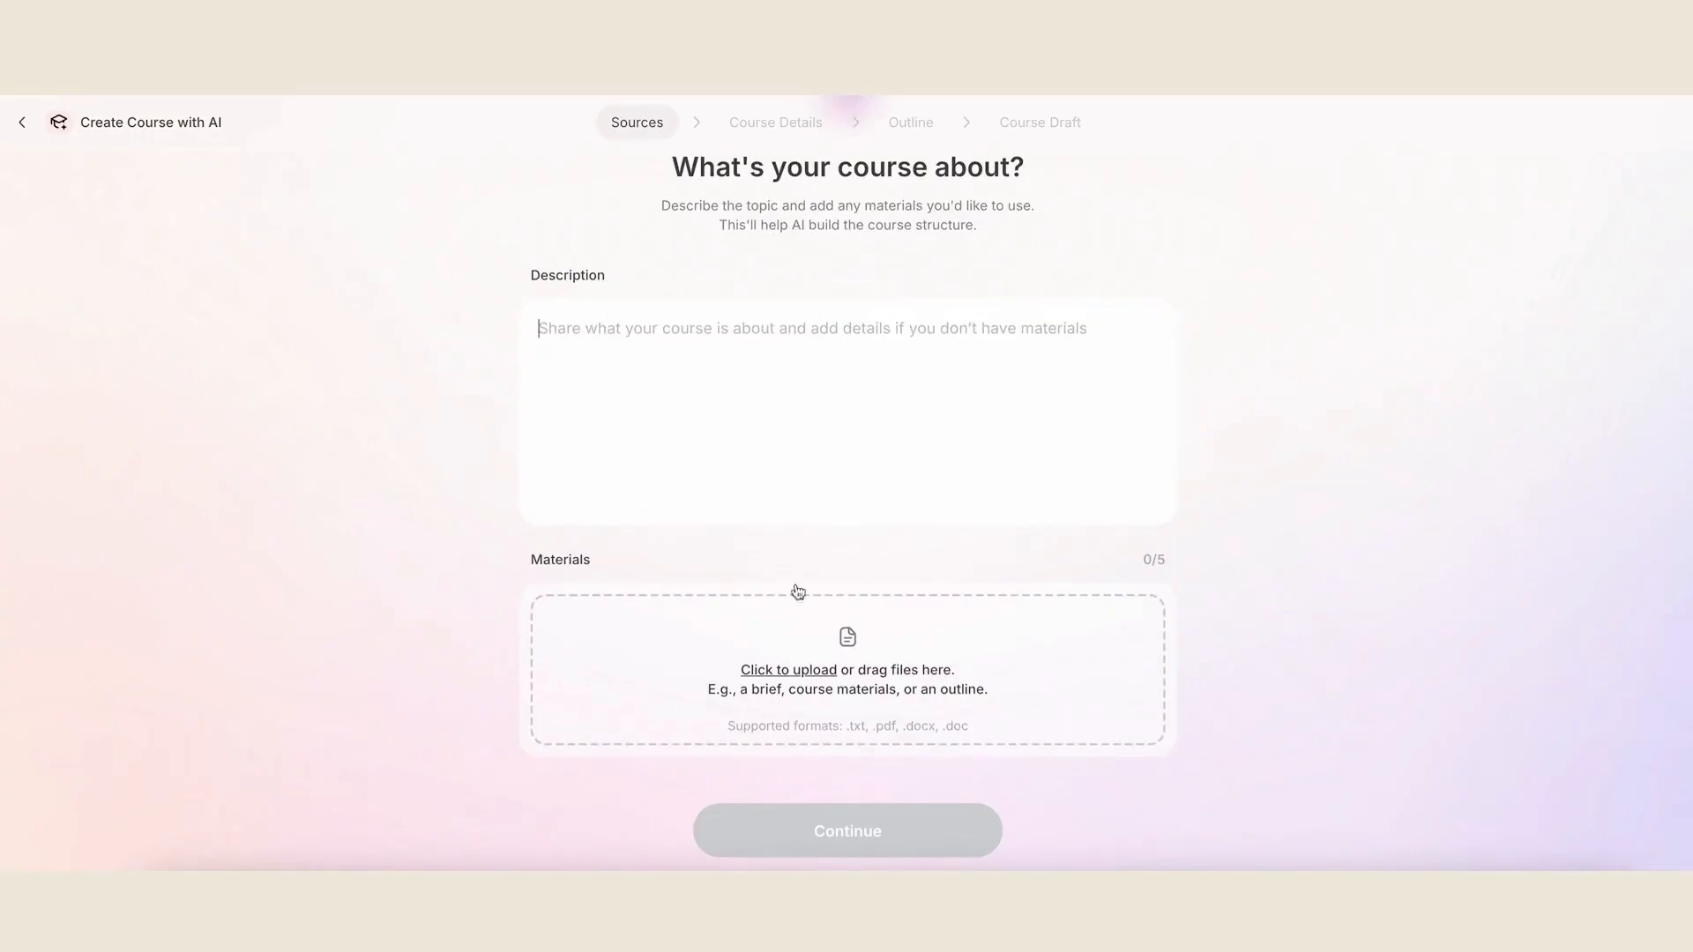
- Upload Lead Diversity and Inclusion_Learner Guide.docx and submit a description of an ASQA-aligned DEI compliance course for corporate workers, structured after the Learner Guide
drag(1503, 481, 826, 666)
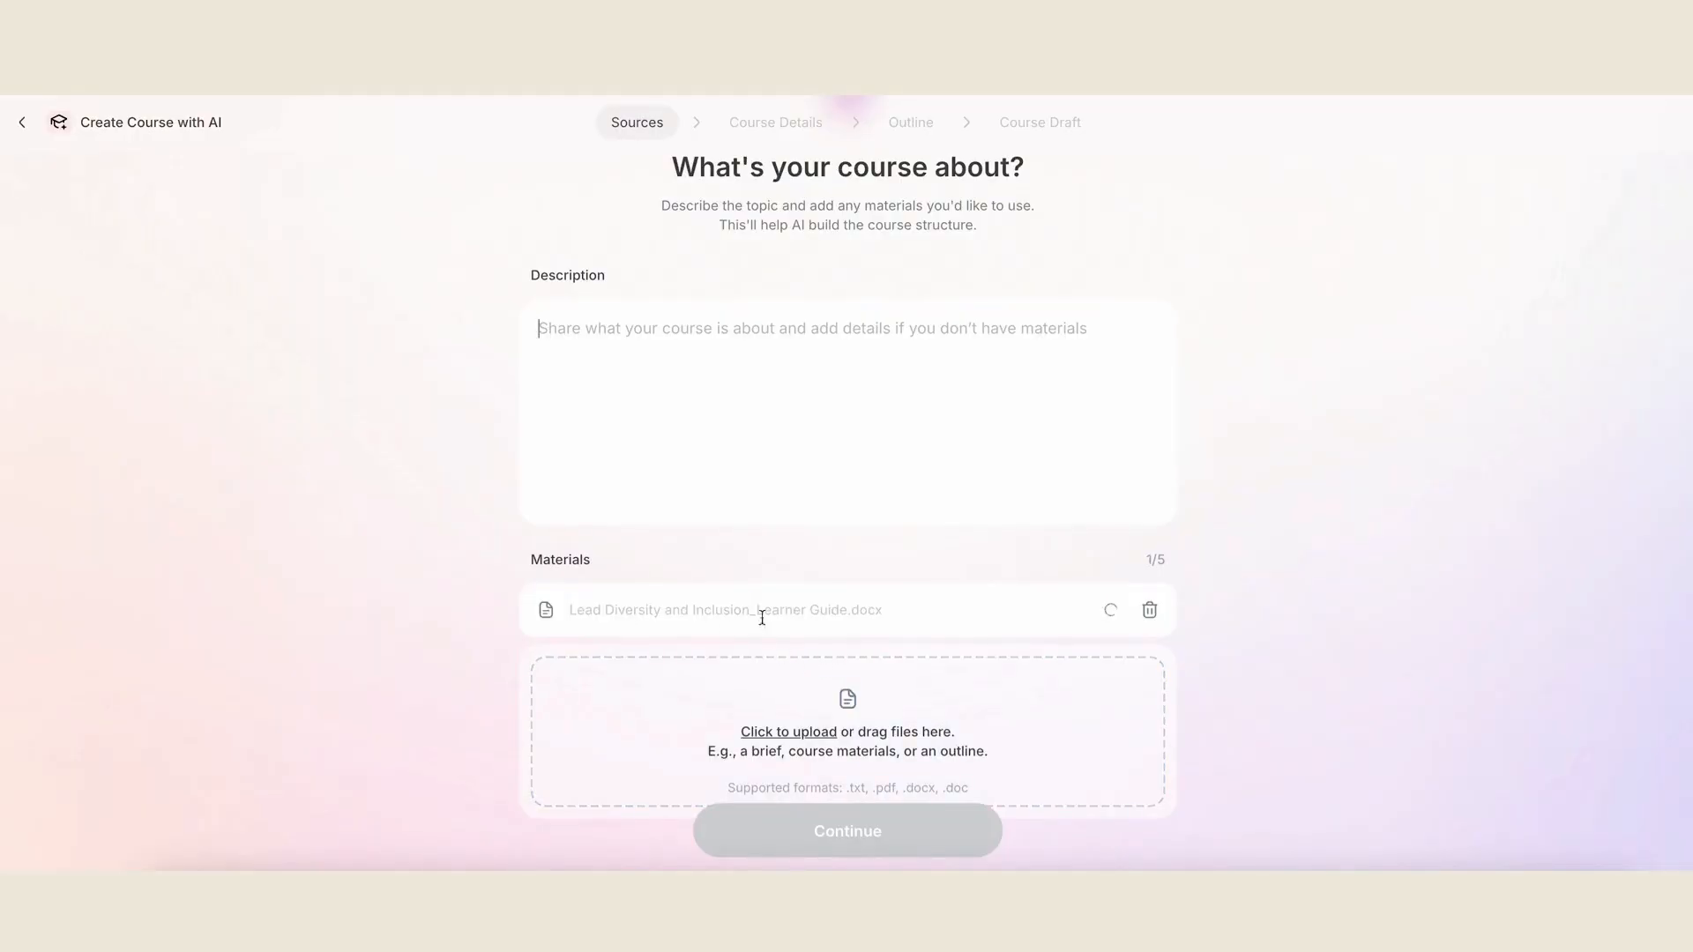
text(This course is centered around diversity, equity and inclusion. The target audience is corporate workers who need to undertake this training as part of their workplace compliance. This course is also aligned with ASQA accredited frameworks for accredited delivery in Australia.  The structure should follow the supplied word document Learner Guide.)
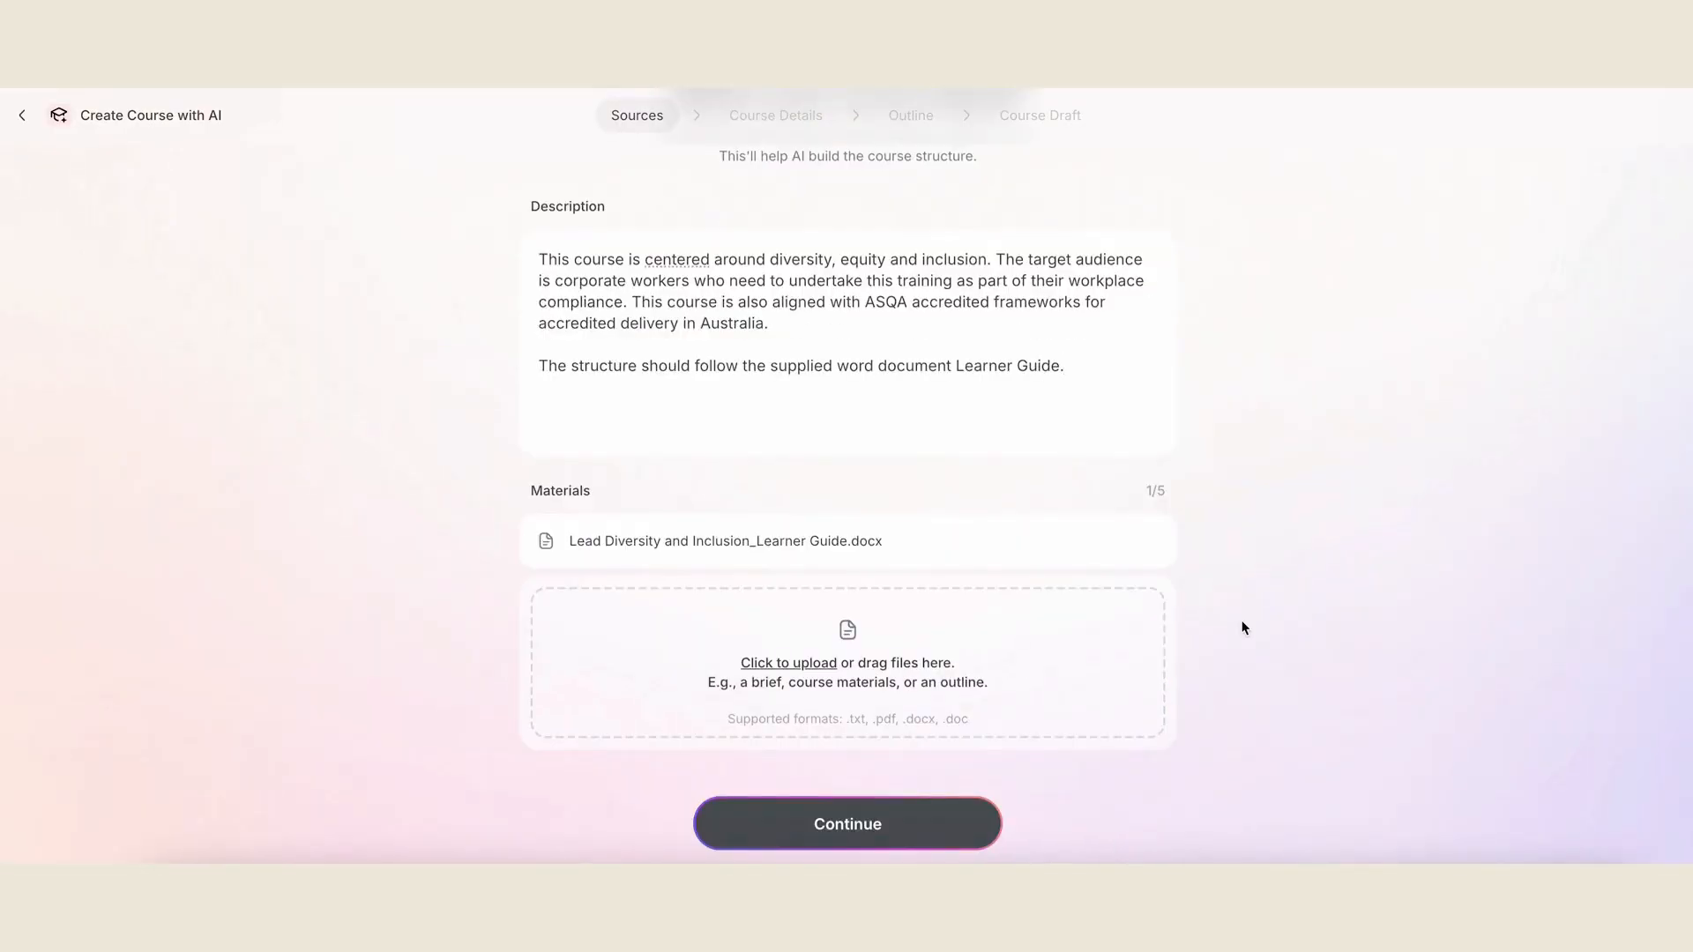
click(891, 834)
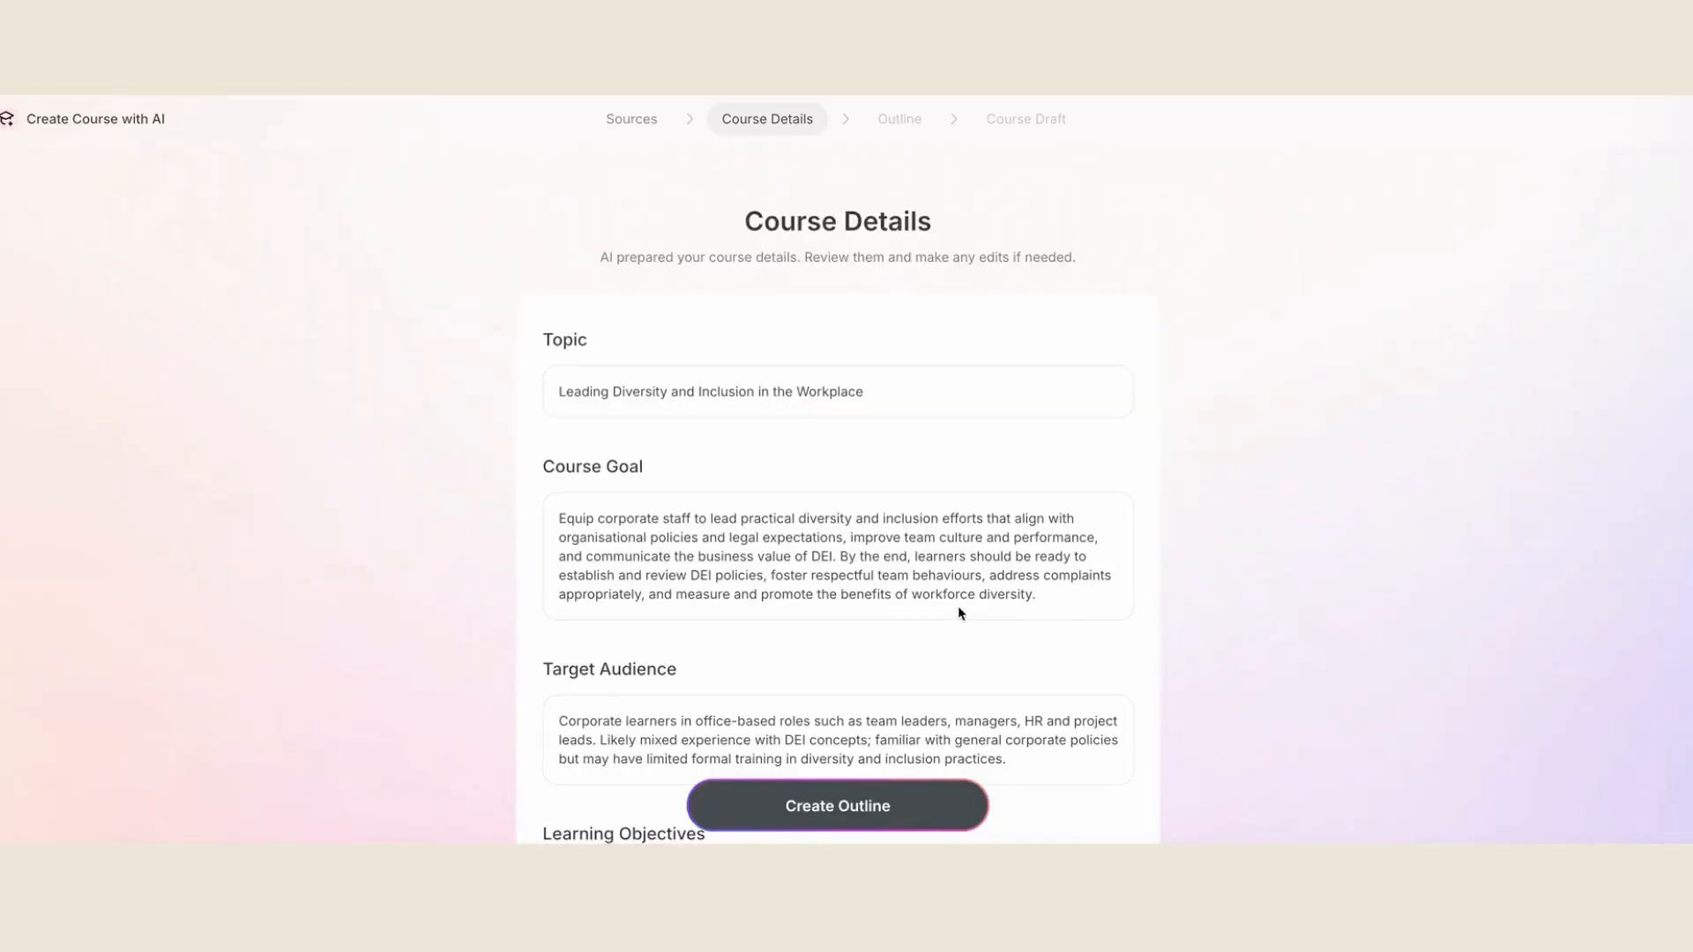
- Review the prepared course details from the goal and learning objectives through Additional Details, and generate the course outline
scroll(960, 612, down, 3)
scroll(960, 605, down, 5)
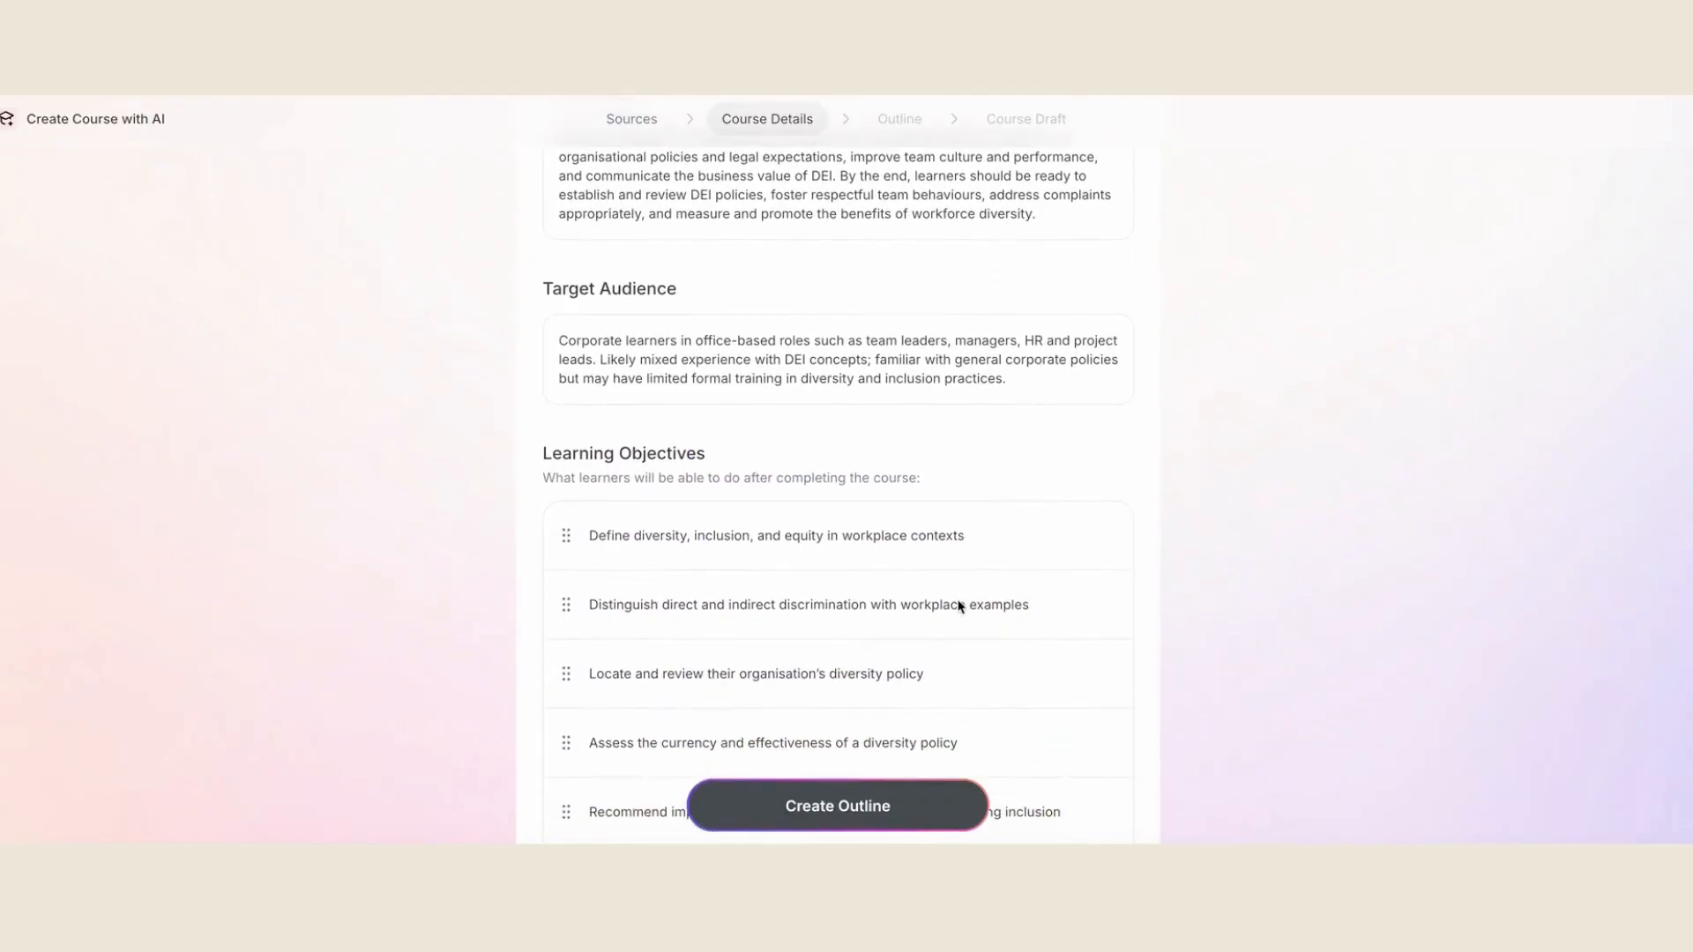
scroll(959, 606, down, 6)
scroll(960, 606, down, 4)
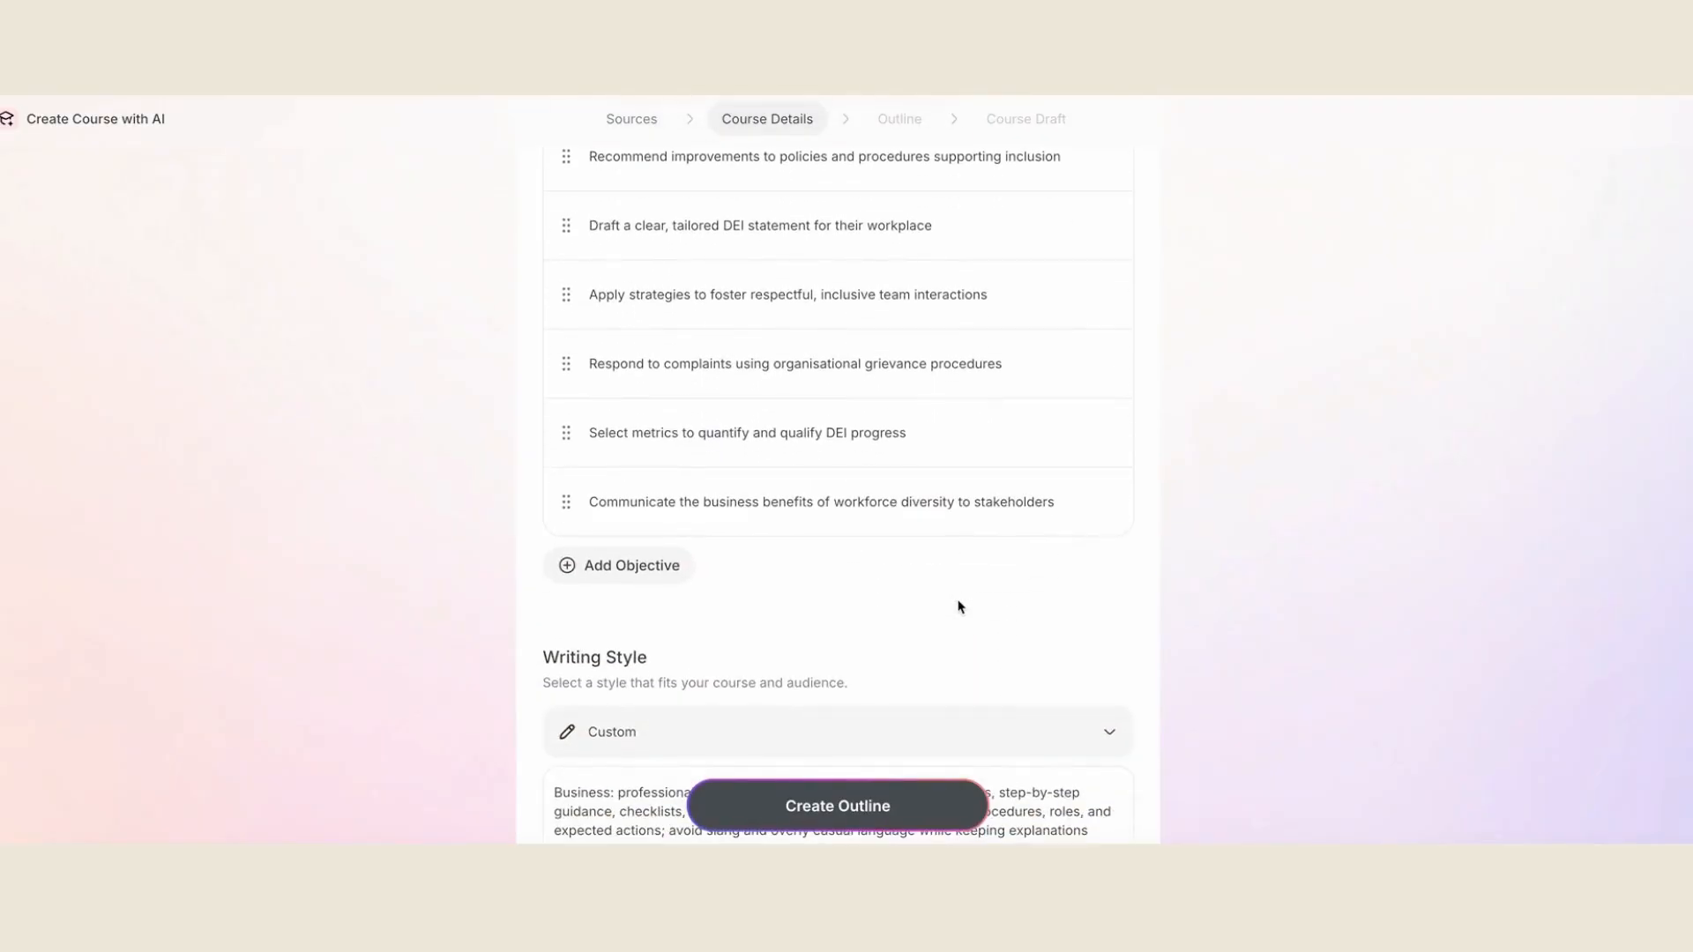
scroll(960, 606, down, 3)
scroll(960, 606, down, 3)
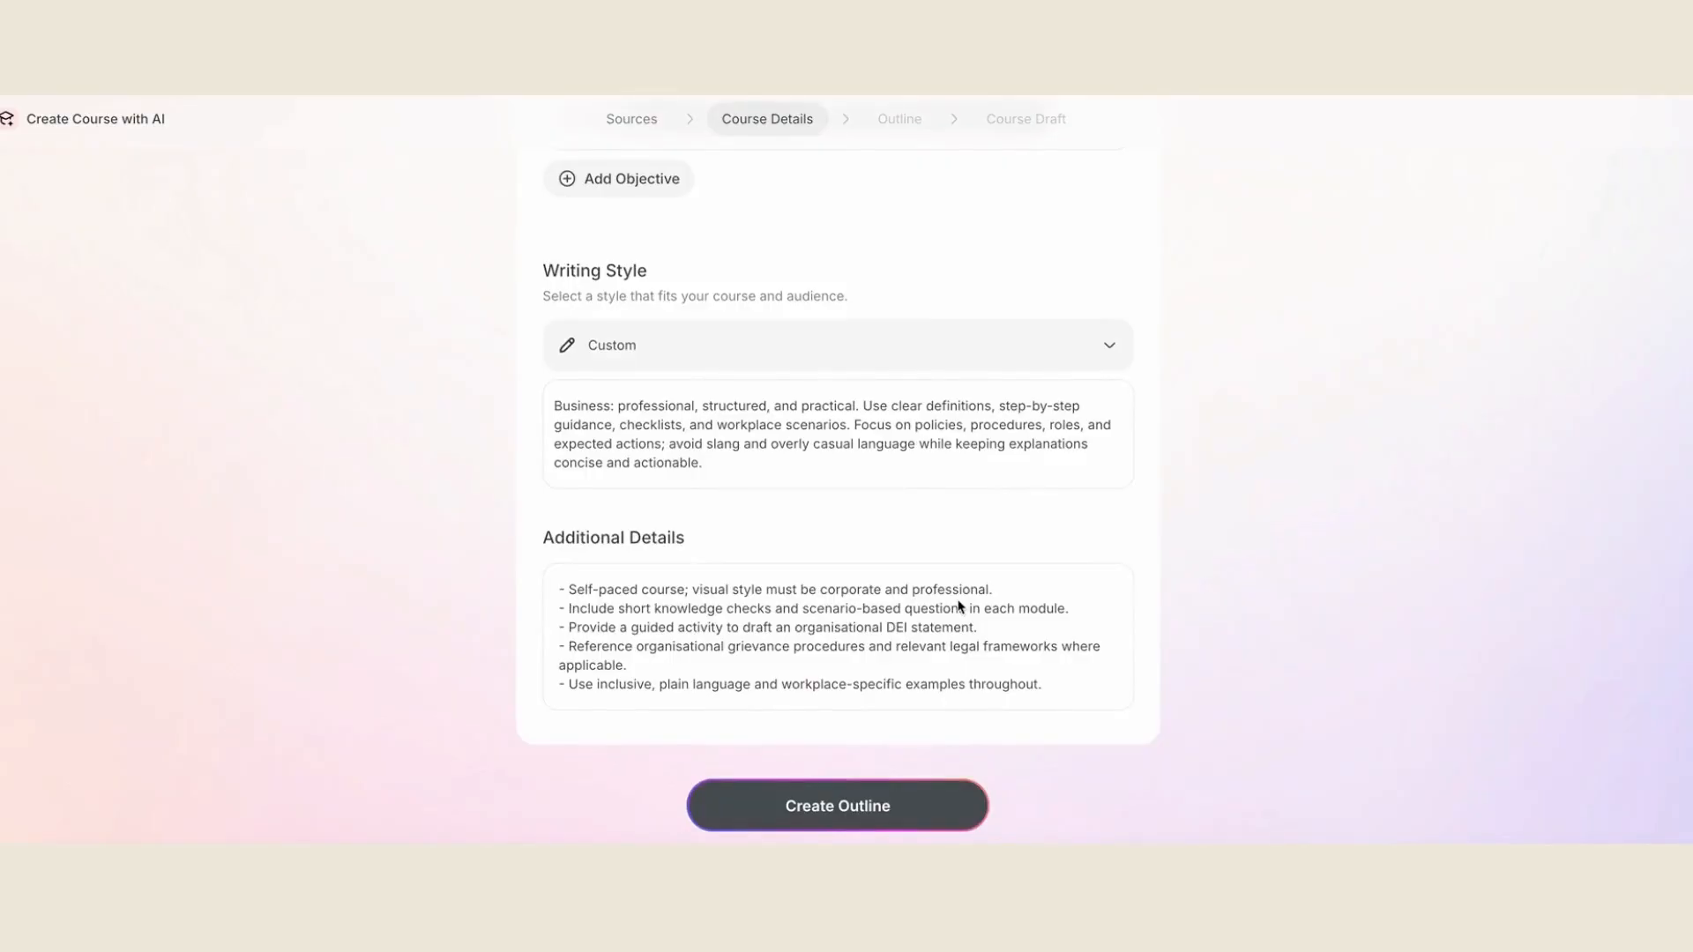
scroll(960, 607, up, 12)
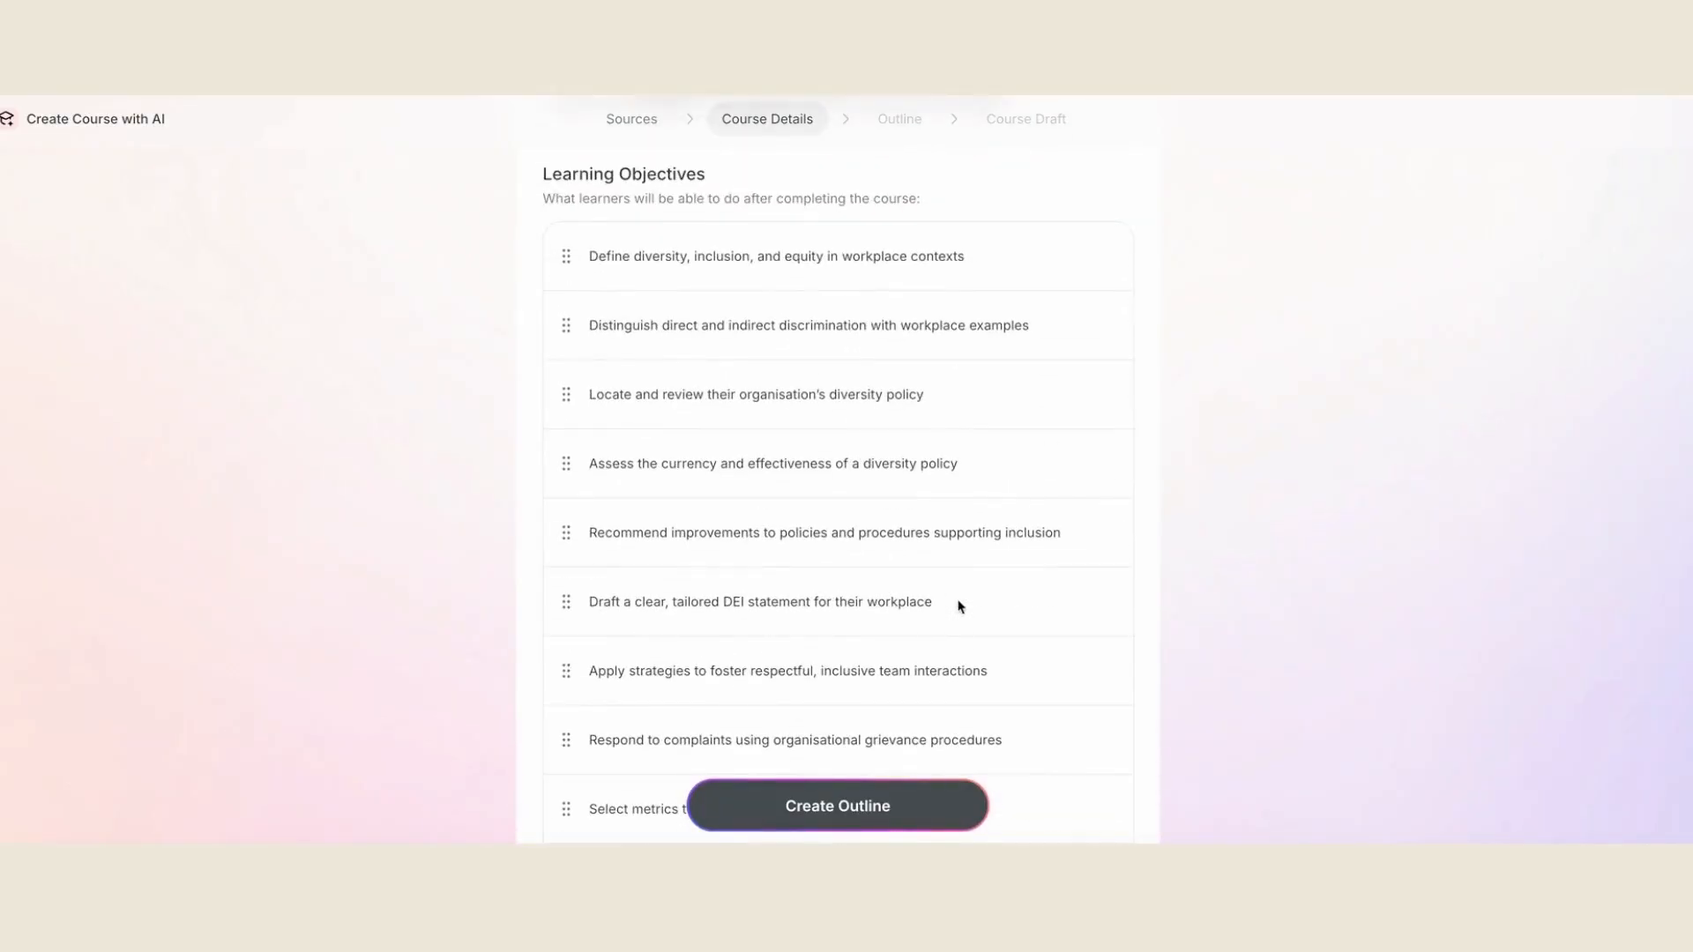
scroll(961, 607, down, 1)
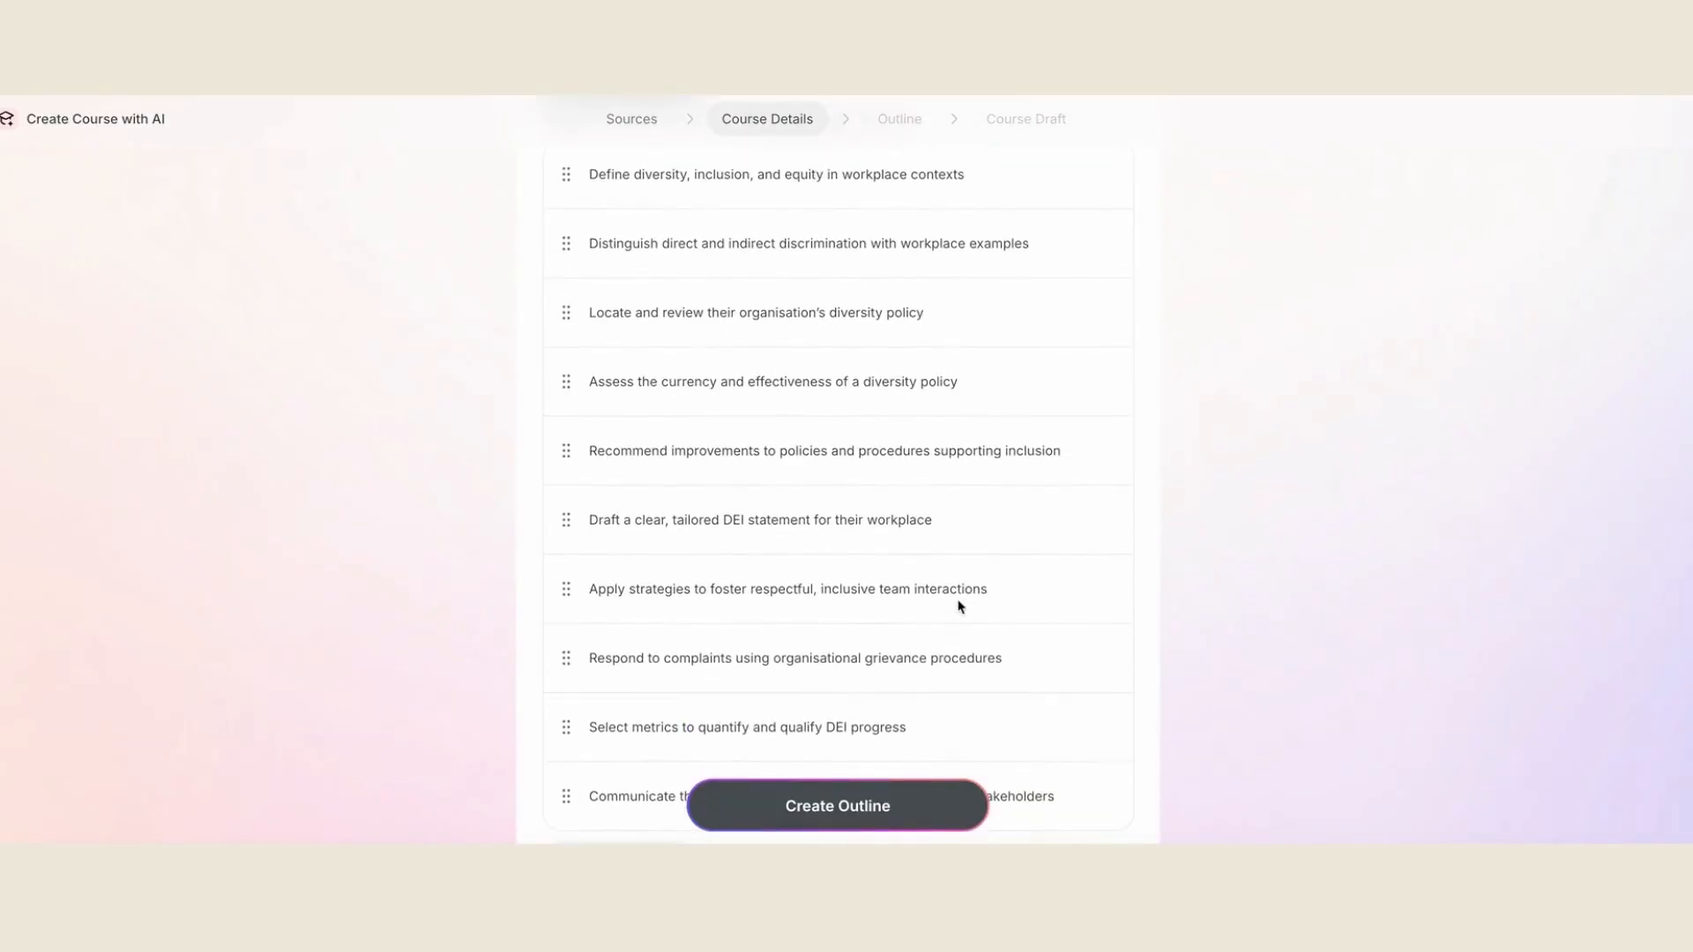
click(865, 819)
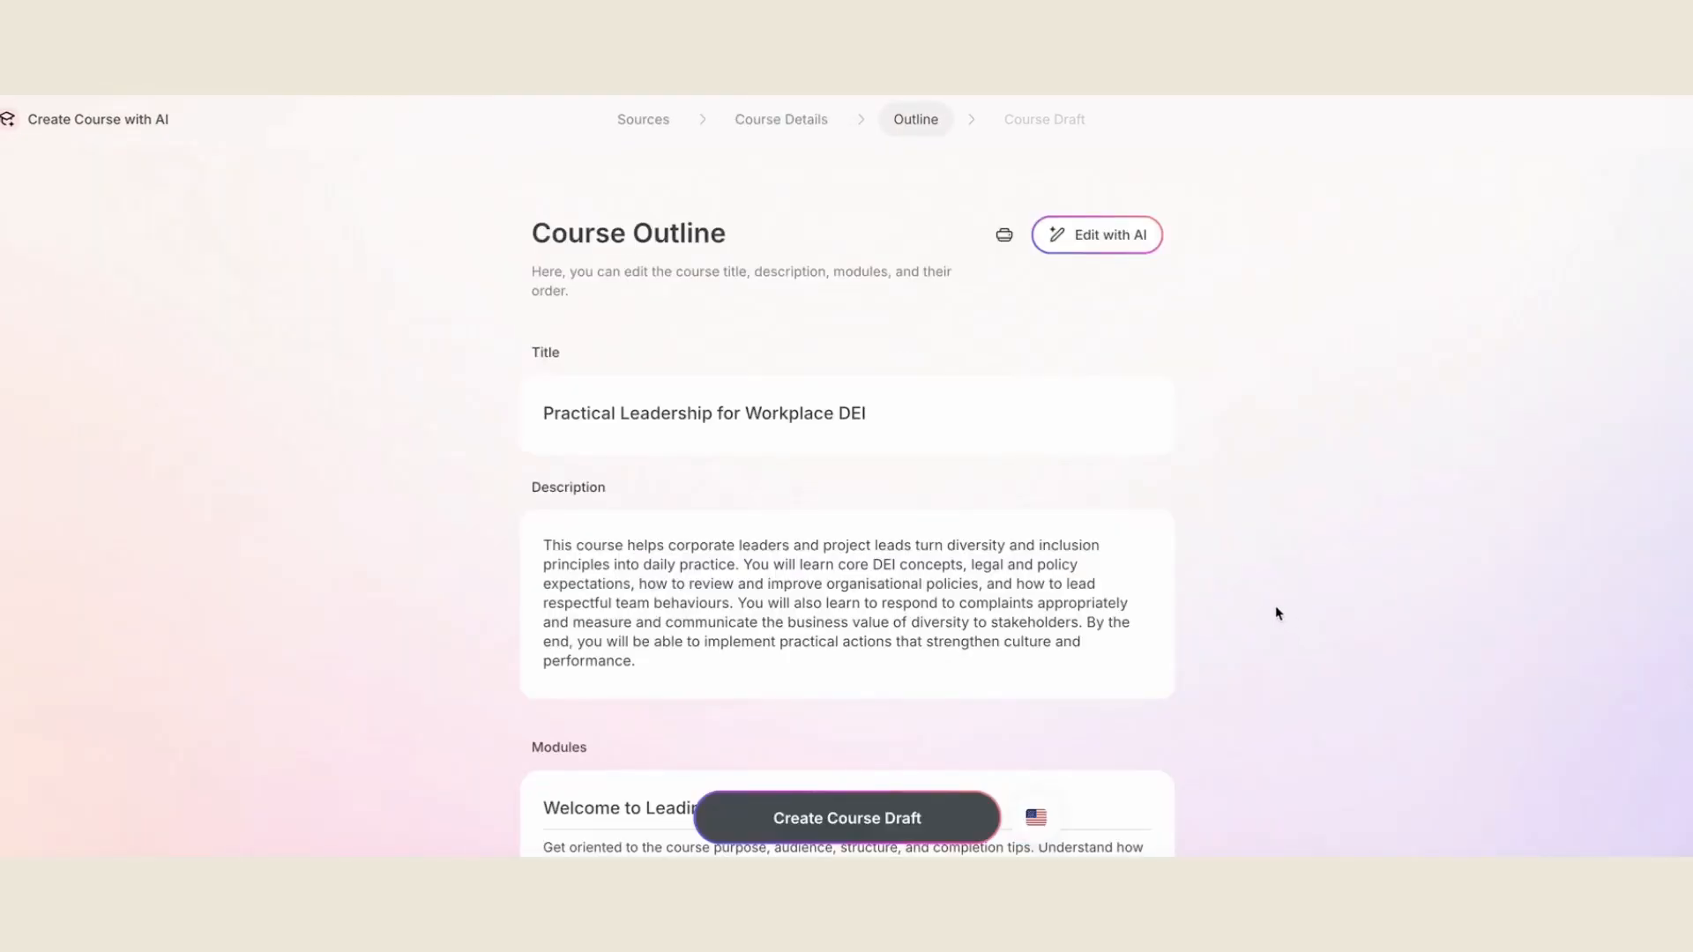
- Review the outline's modules, generate the course draft from it and open the draft in the editor
scroll(1275, 605, down, 2)
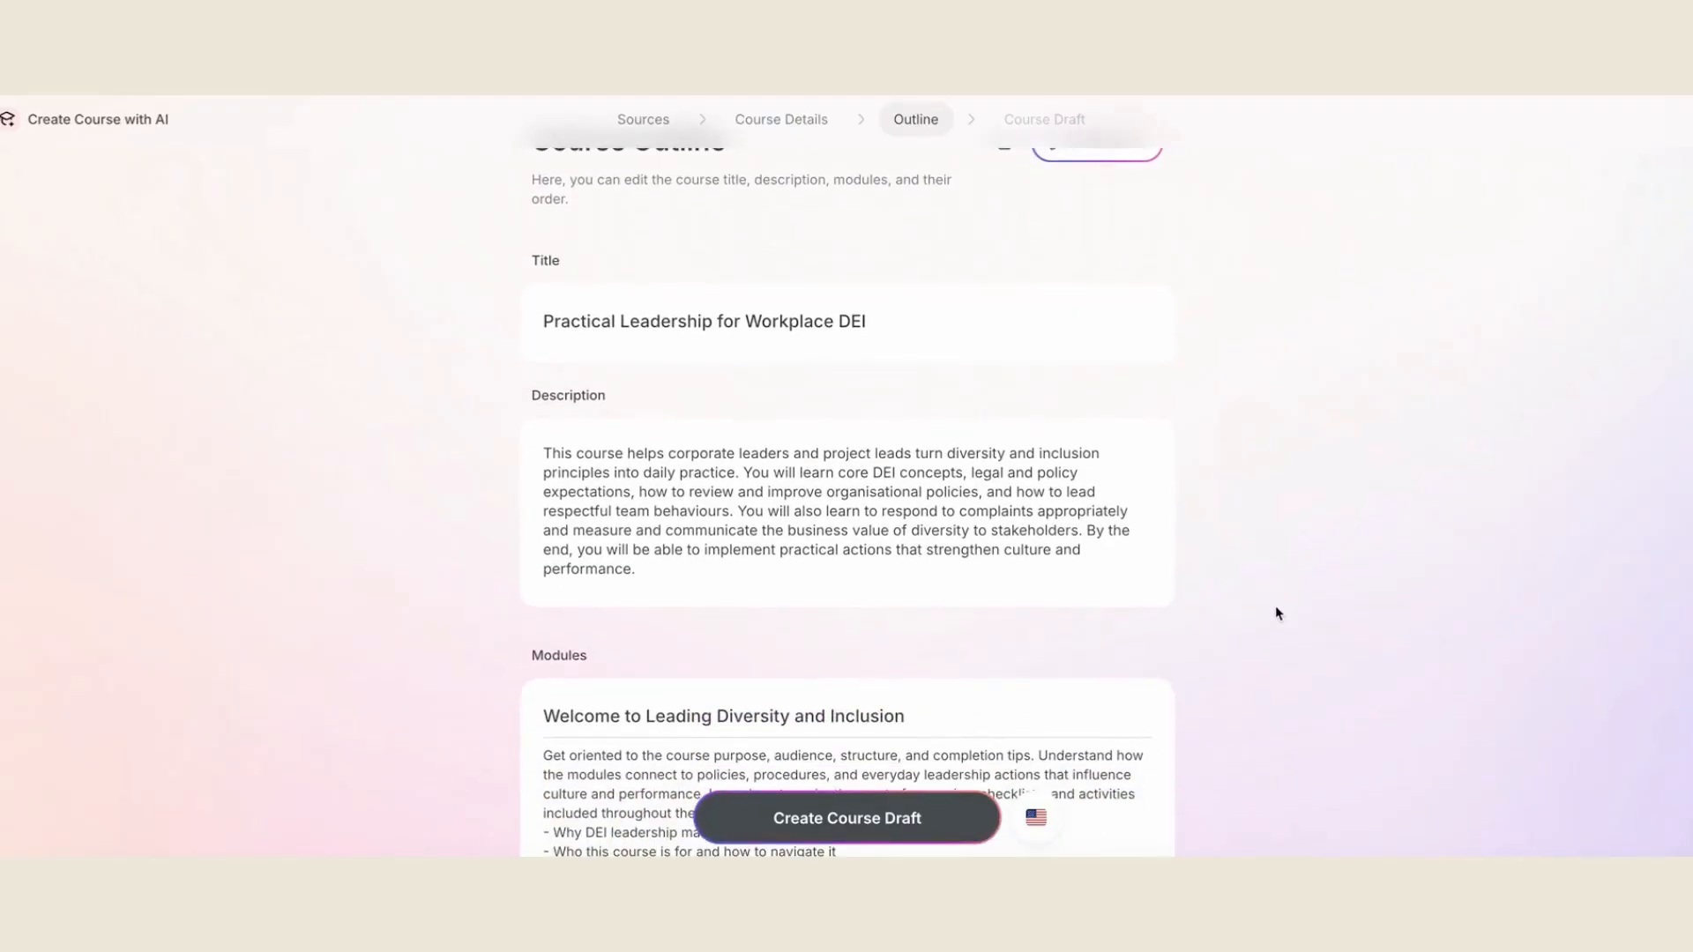
scroll(1275, 605, down, 6)
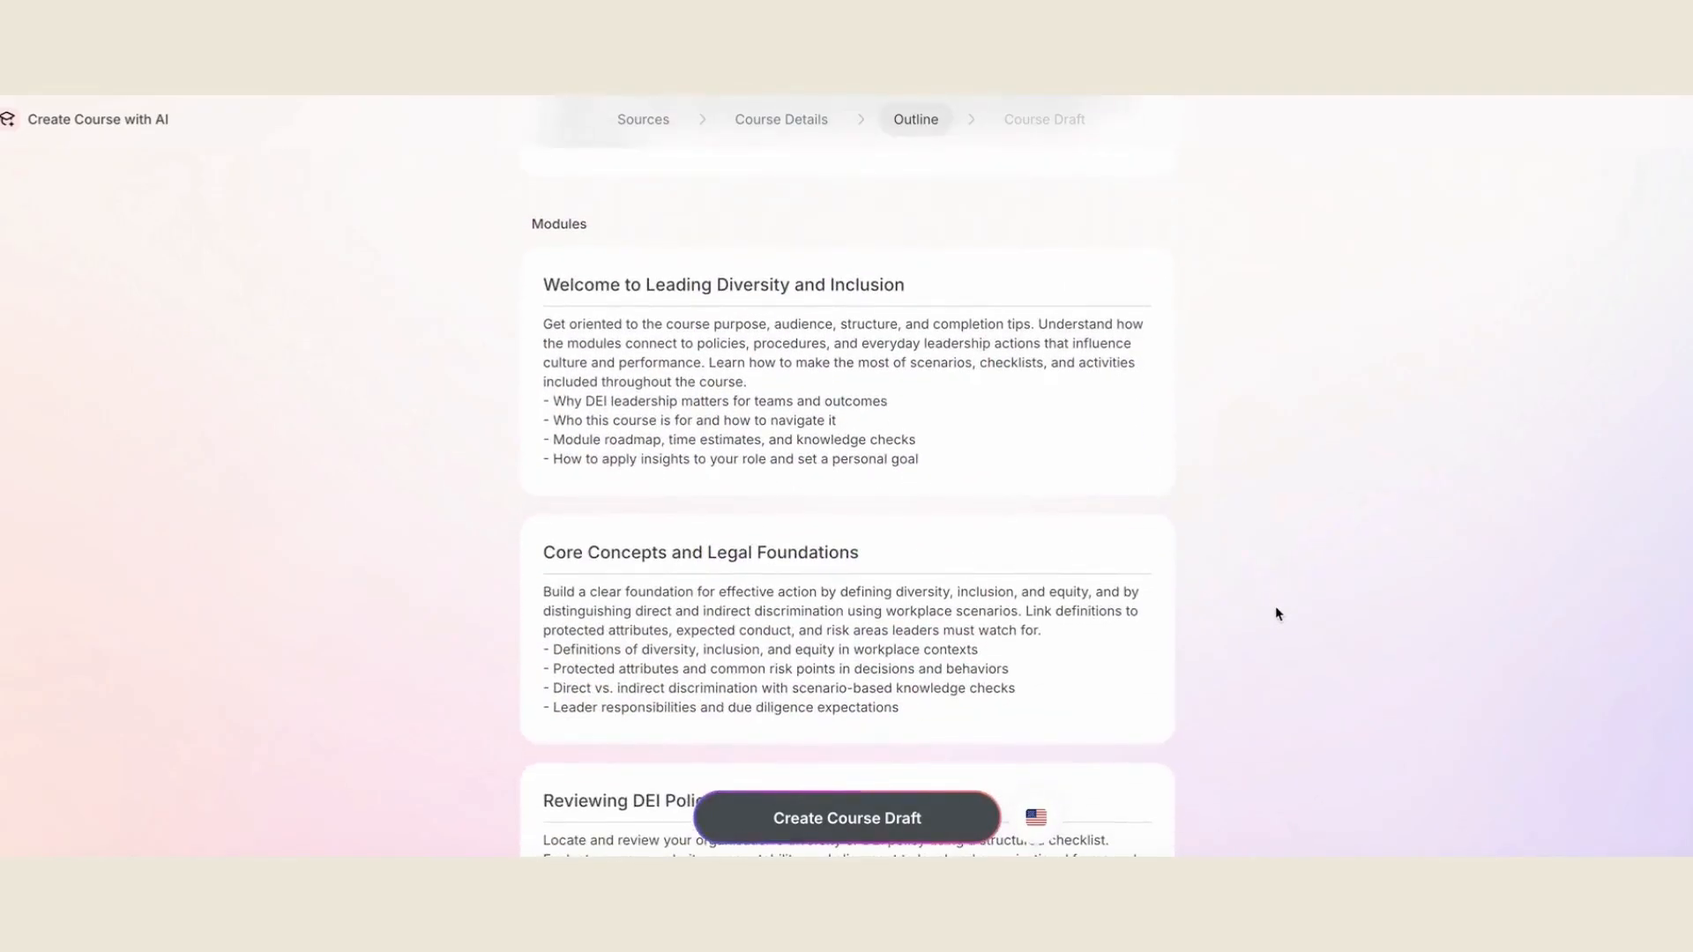
scroll(1275, 606, down, 8)
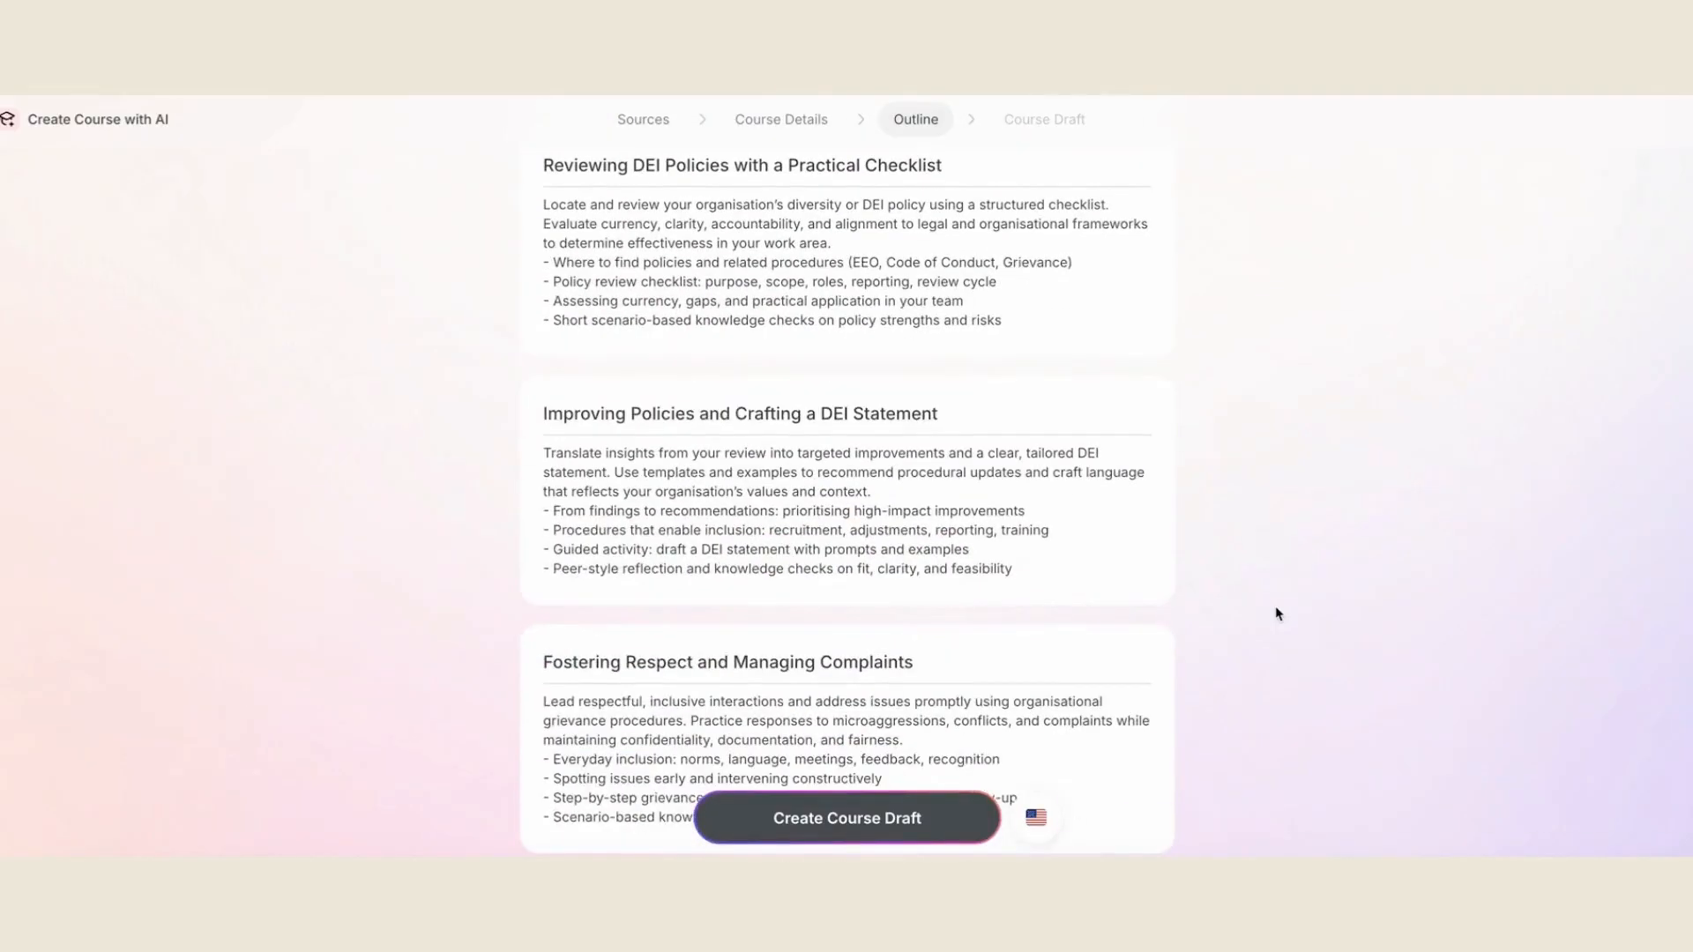
scroll(1275, 606, down, 1)
scroll(1275, 606, down, 5)
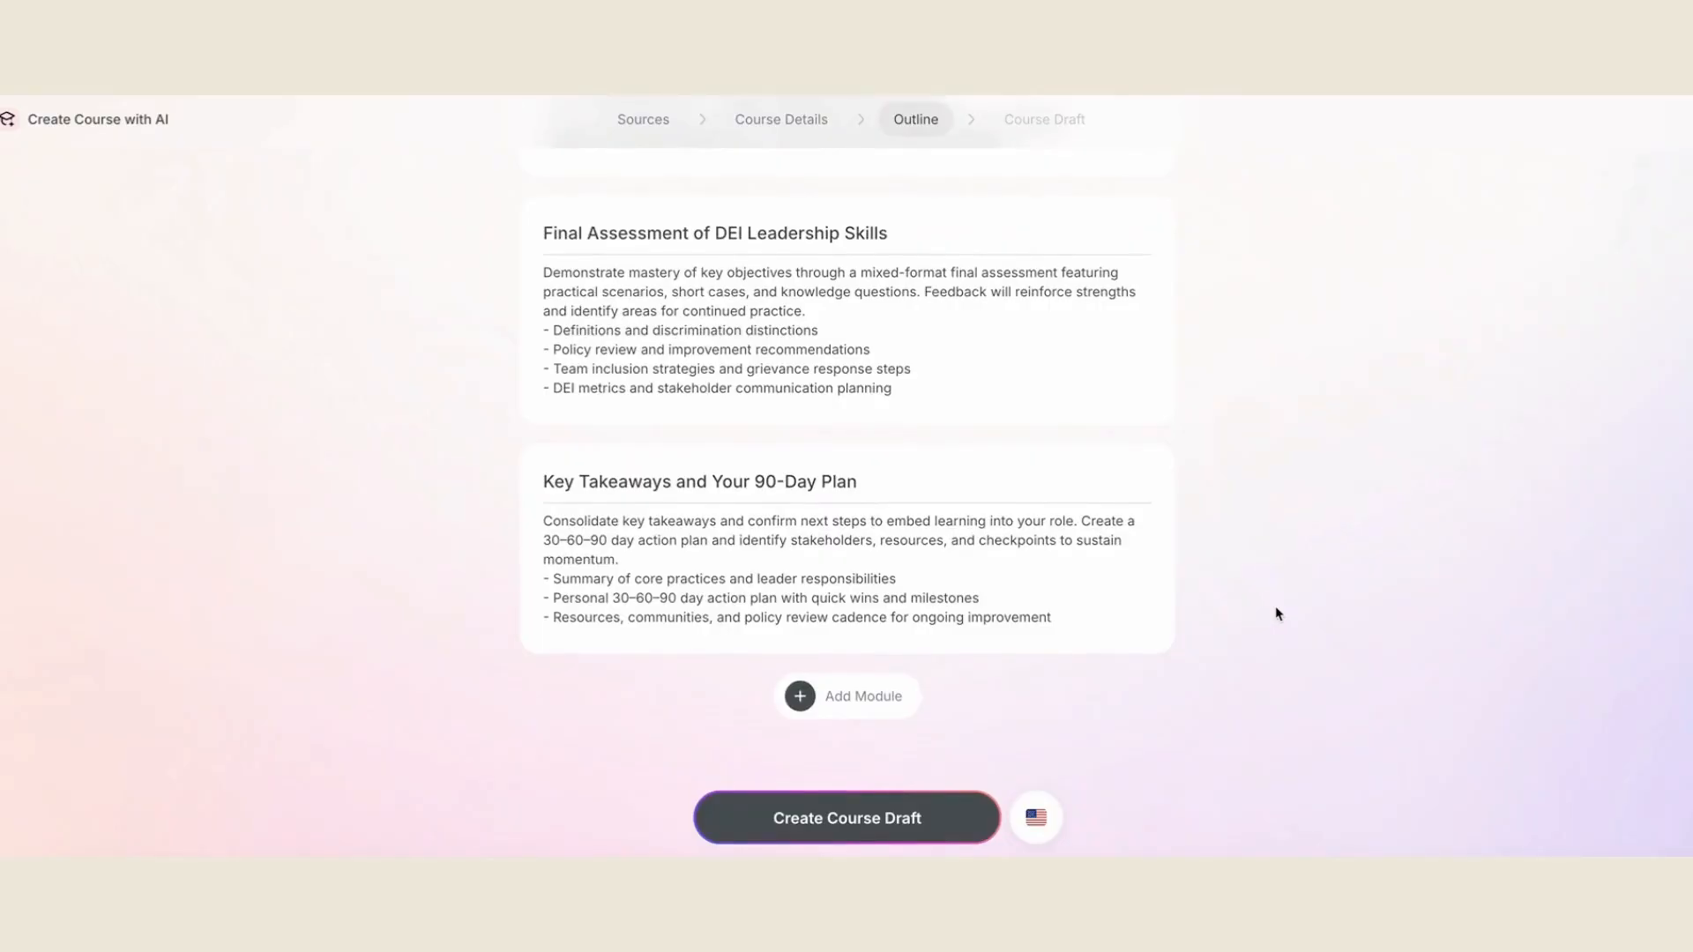
click(872, 827)
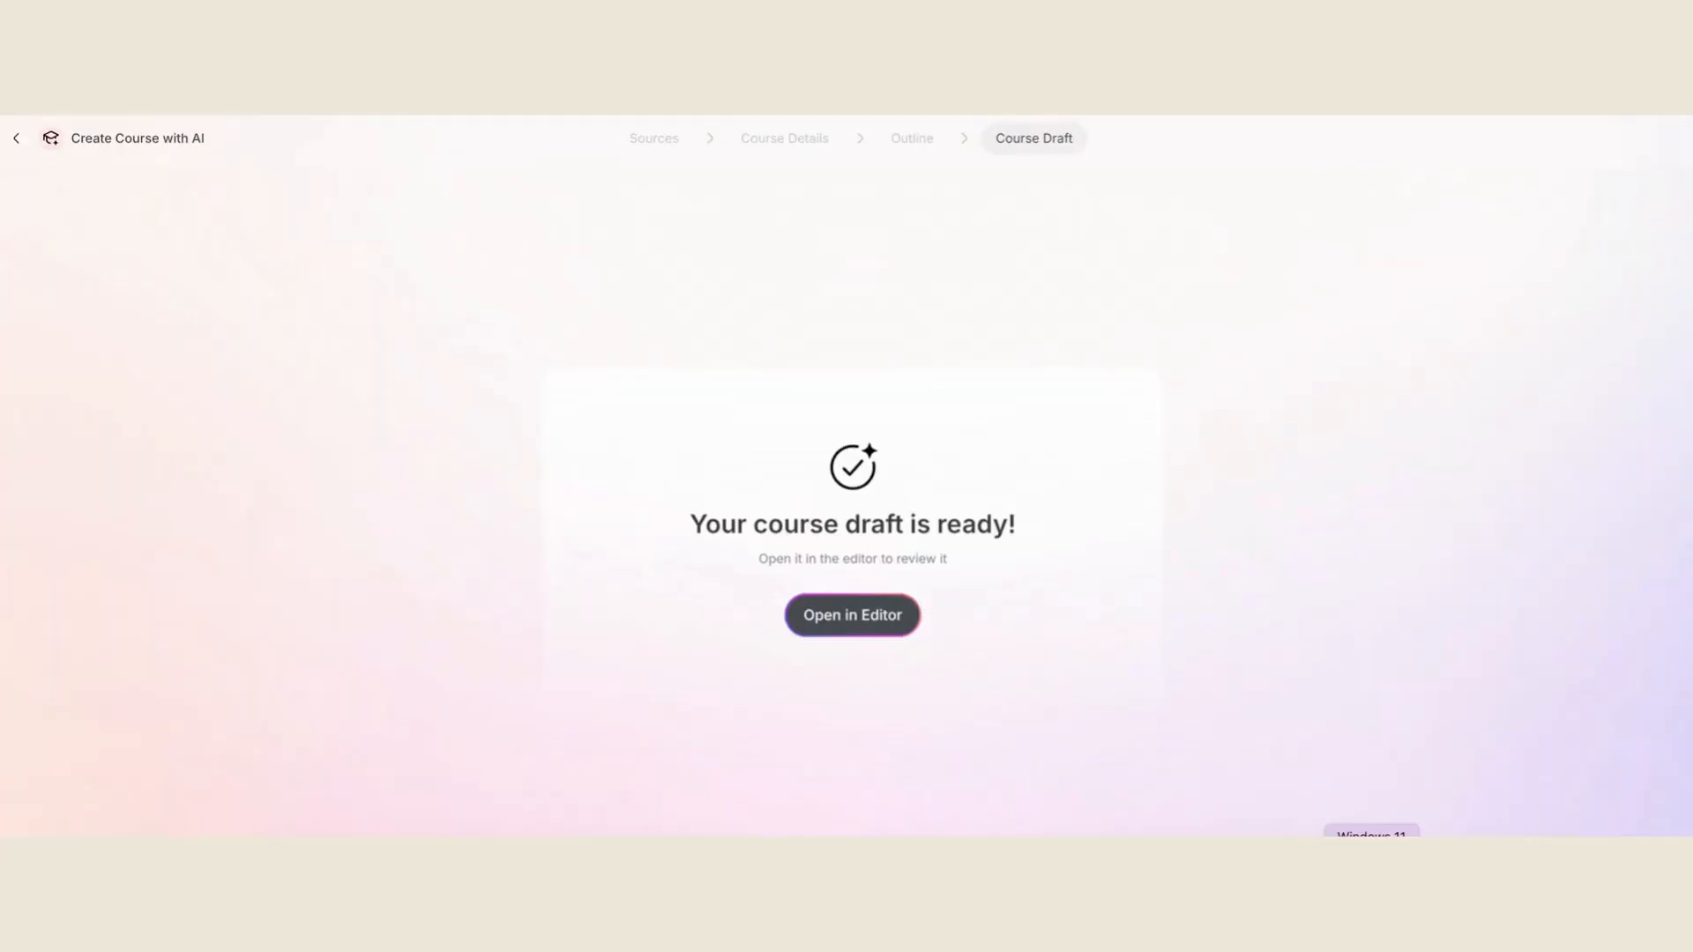
click(868, 632)
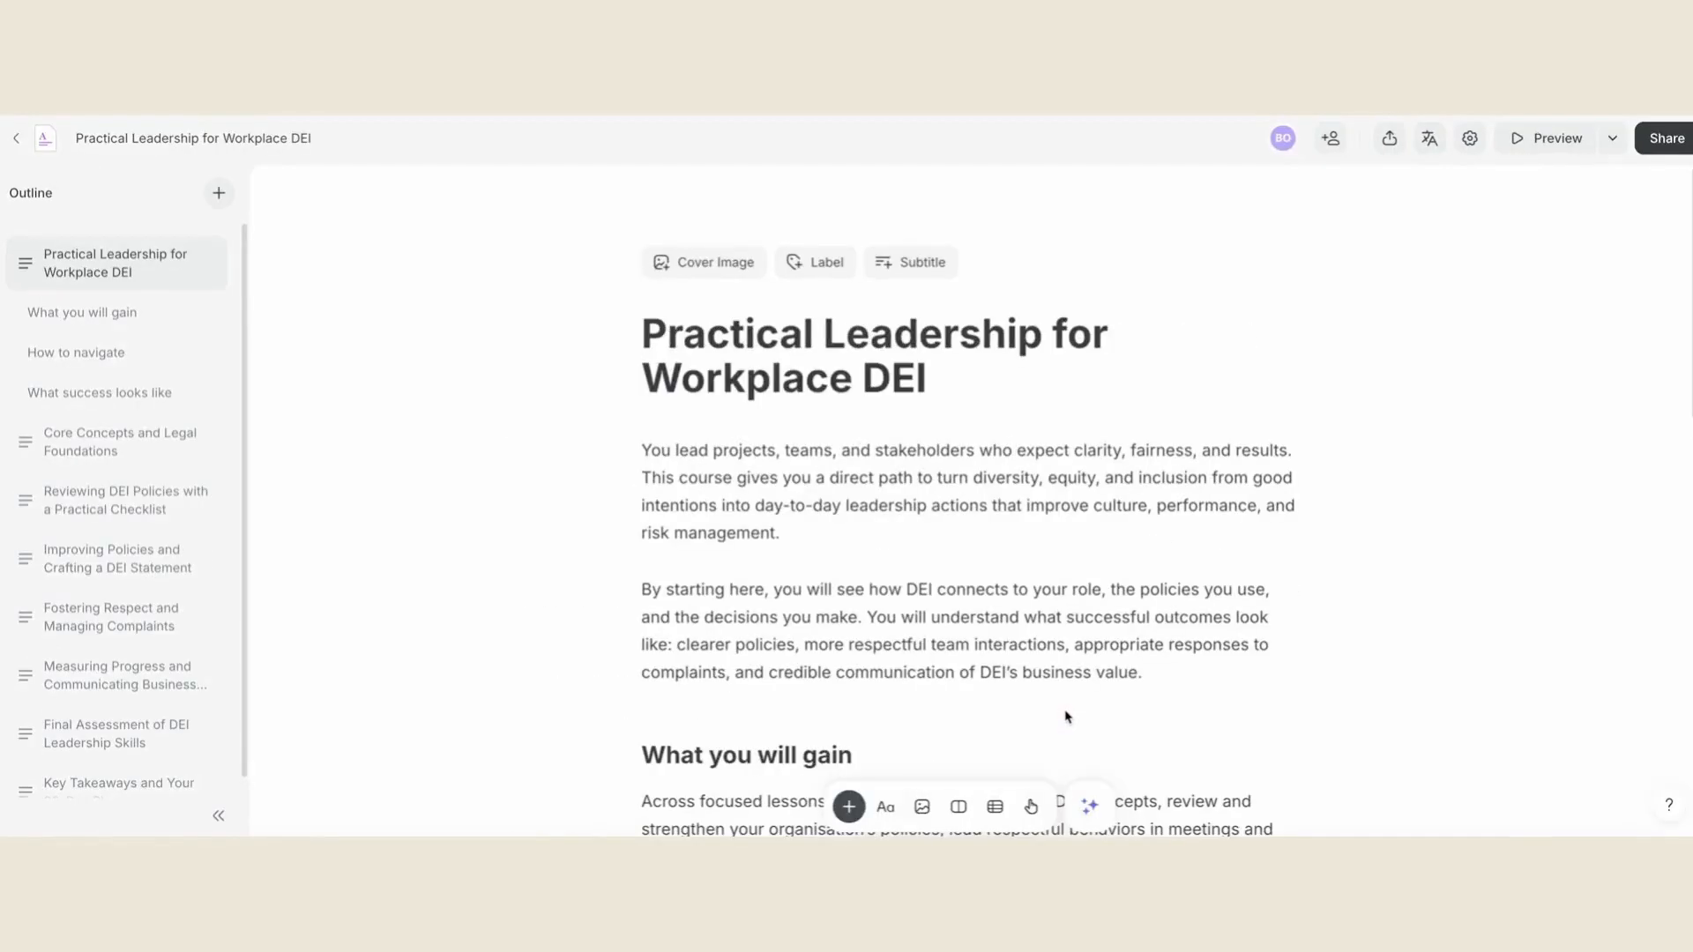
- Examine the course's introduction page and the Core Concepts and Legal Foundations module with its sections and knowledge checks
scroll(1067, 716, down, 4)
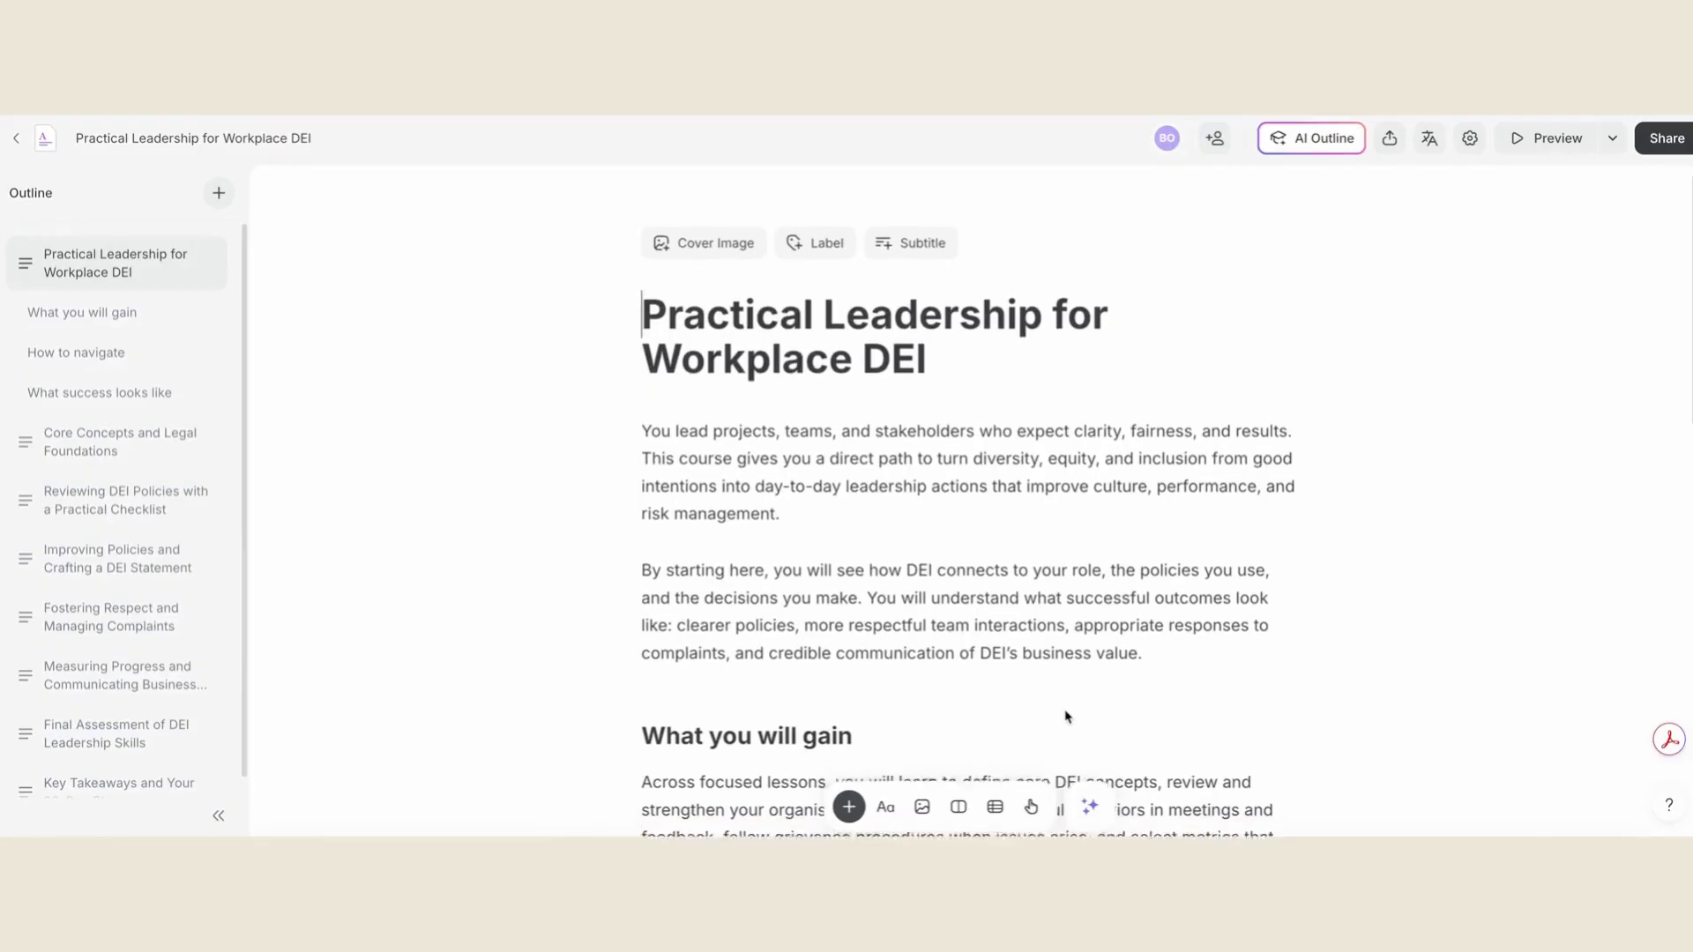
scroll(1067, 716, down, 5)
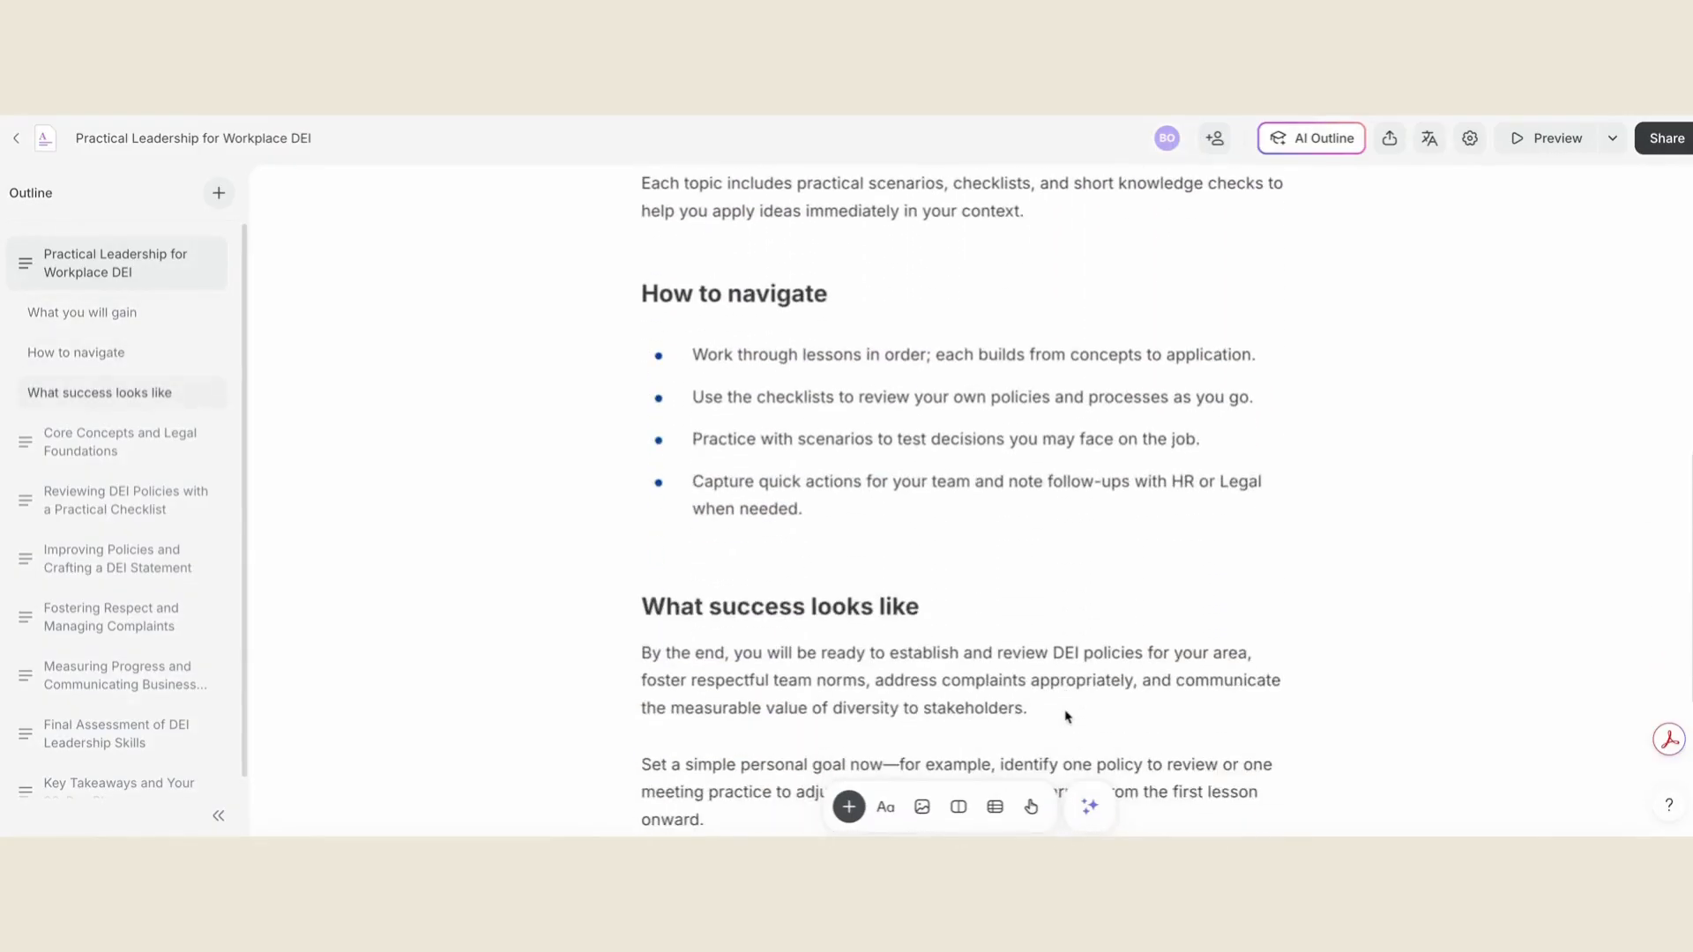
scroll(1066, 716, down, 4)
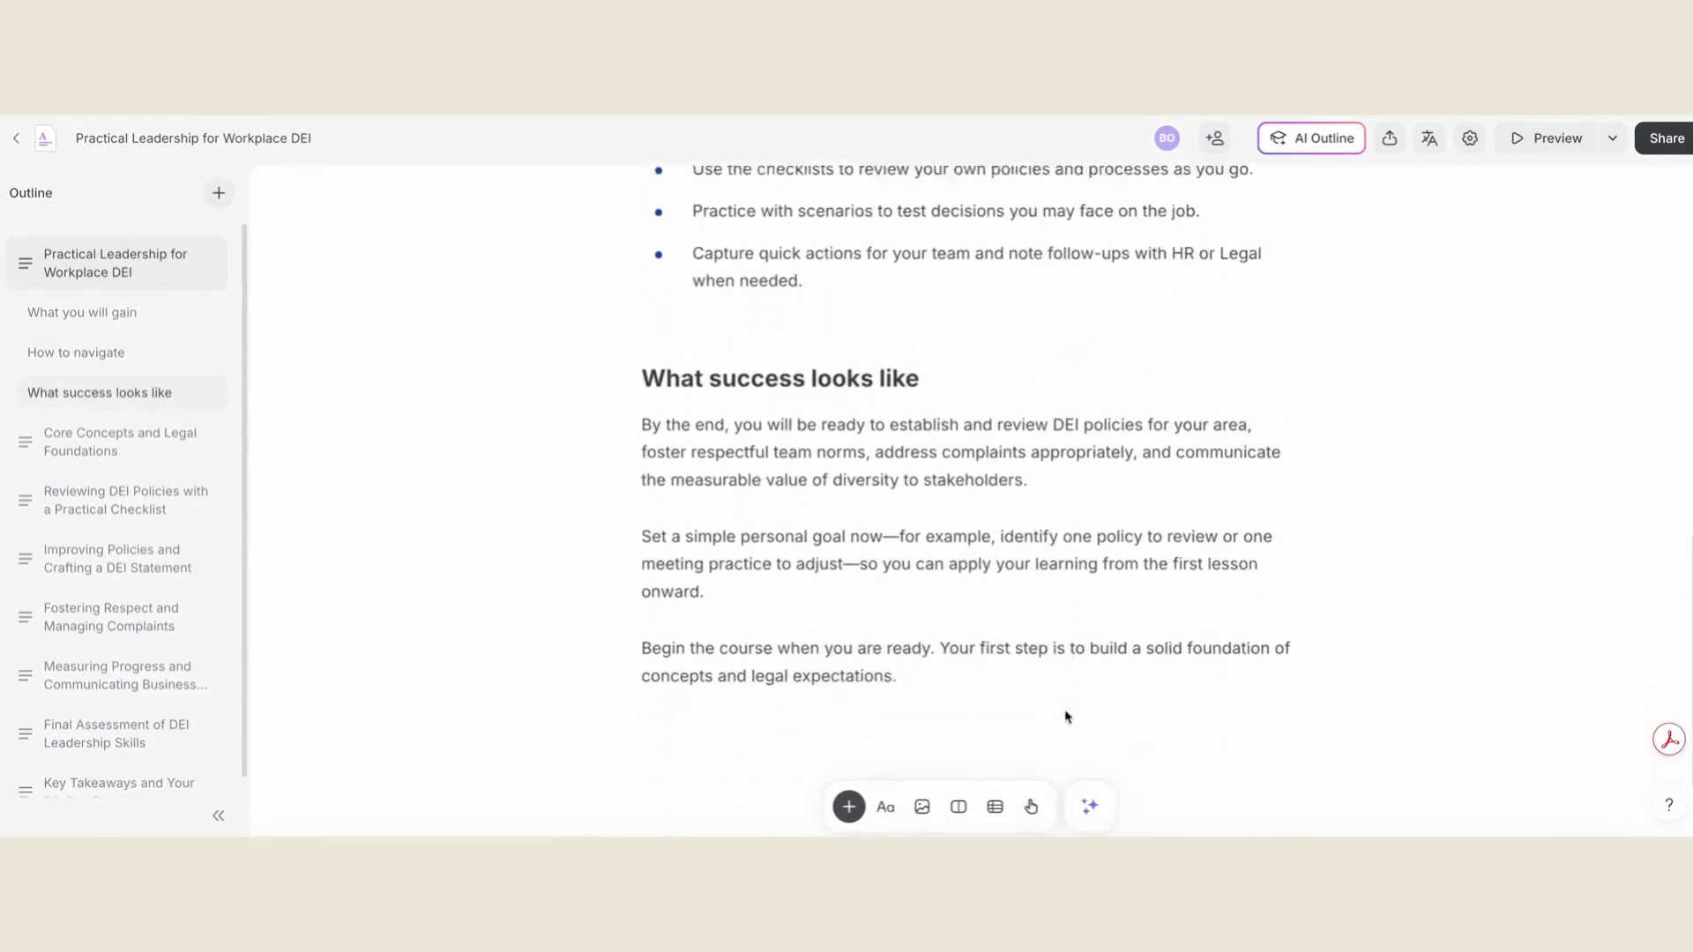
scroll(1067, 716, down, 1)
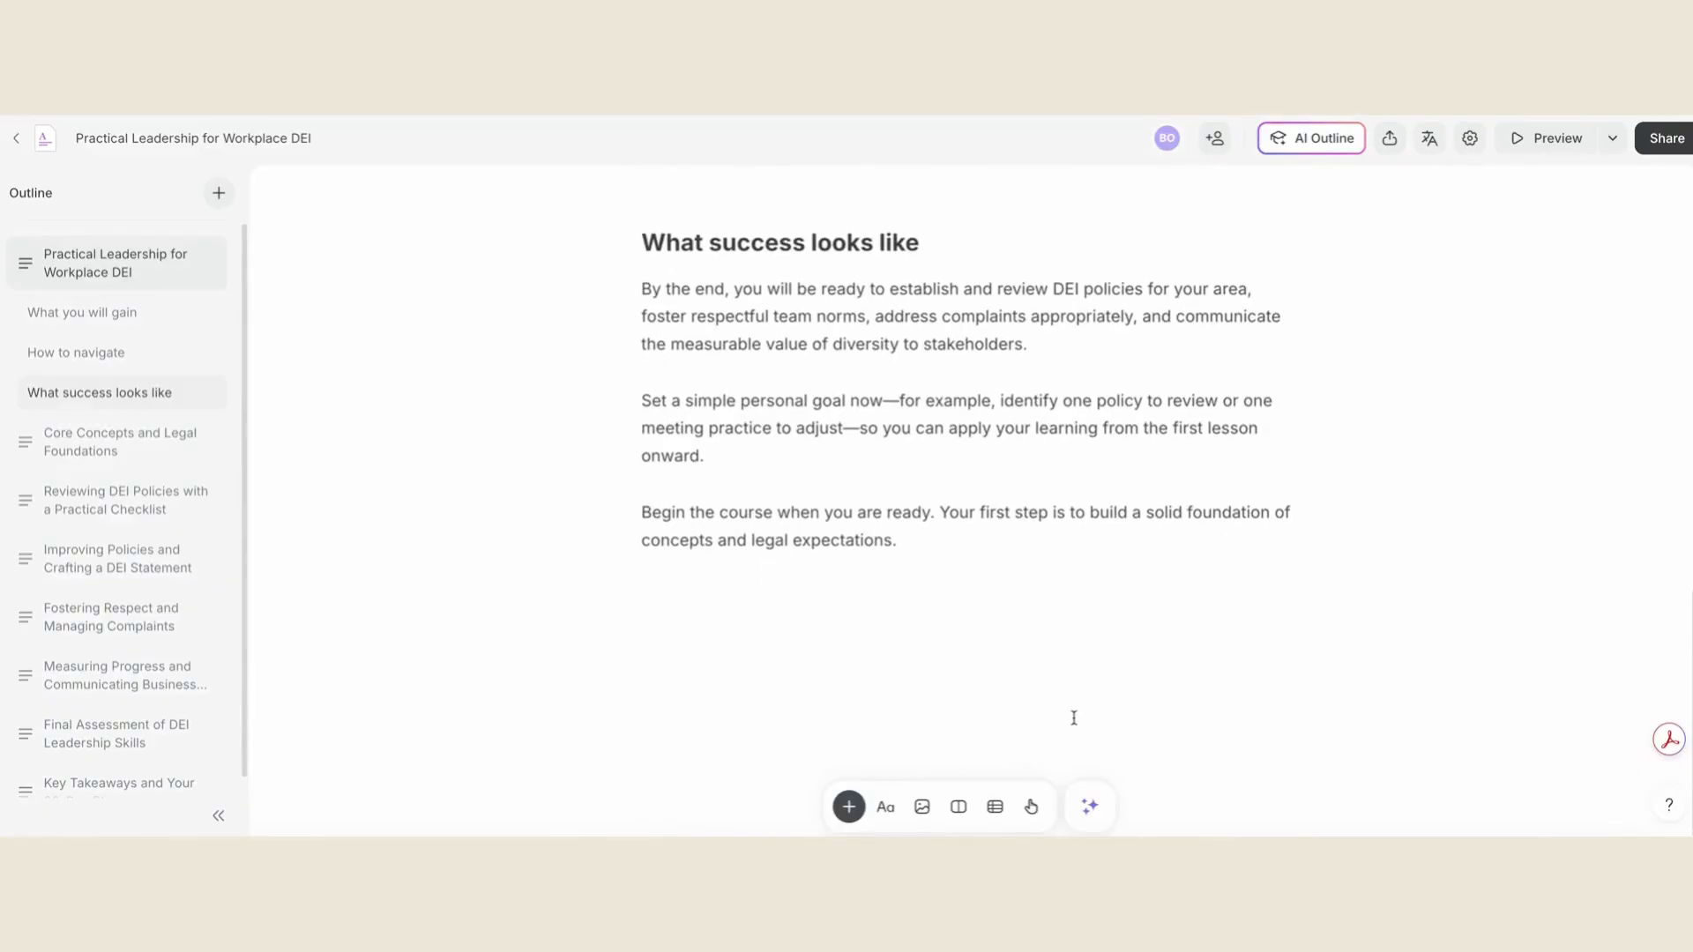
click(124, 319)
click(127, 350)
click(128, 388)
click(127, 441)
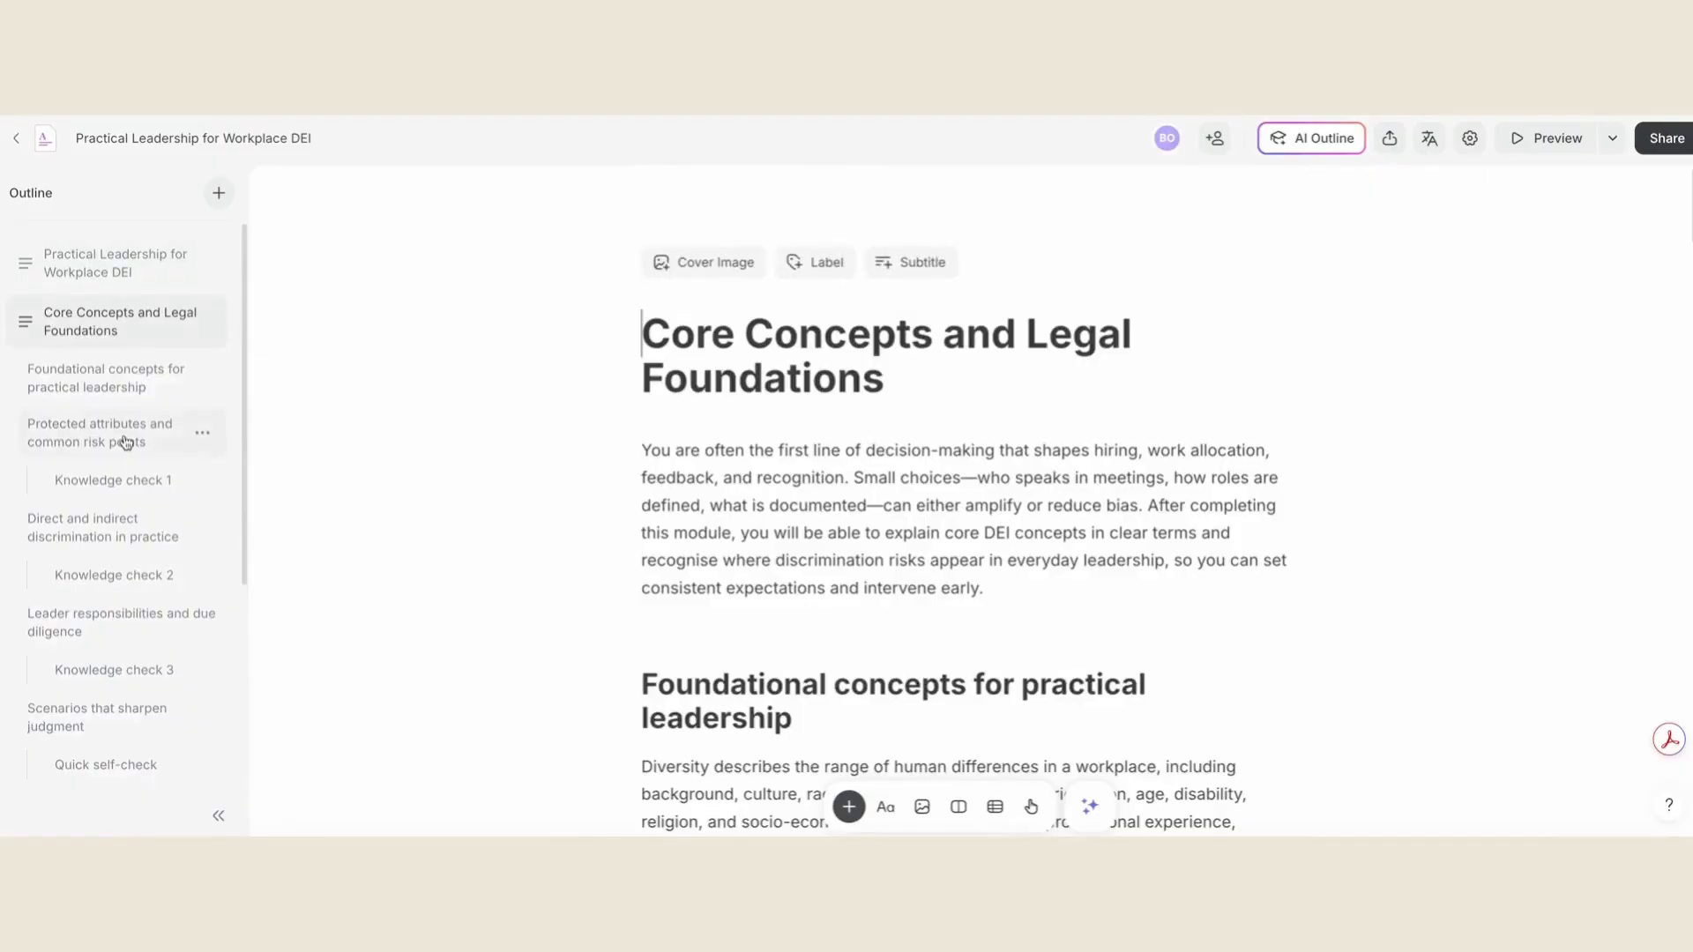
click(122, 483)
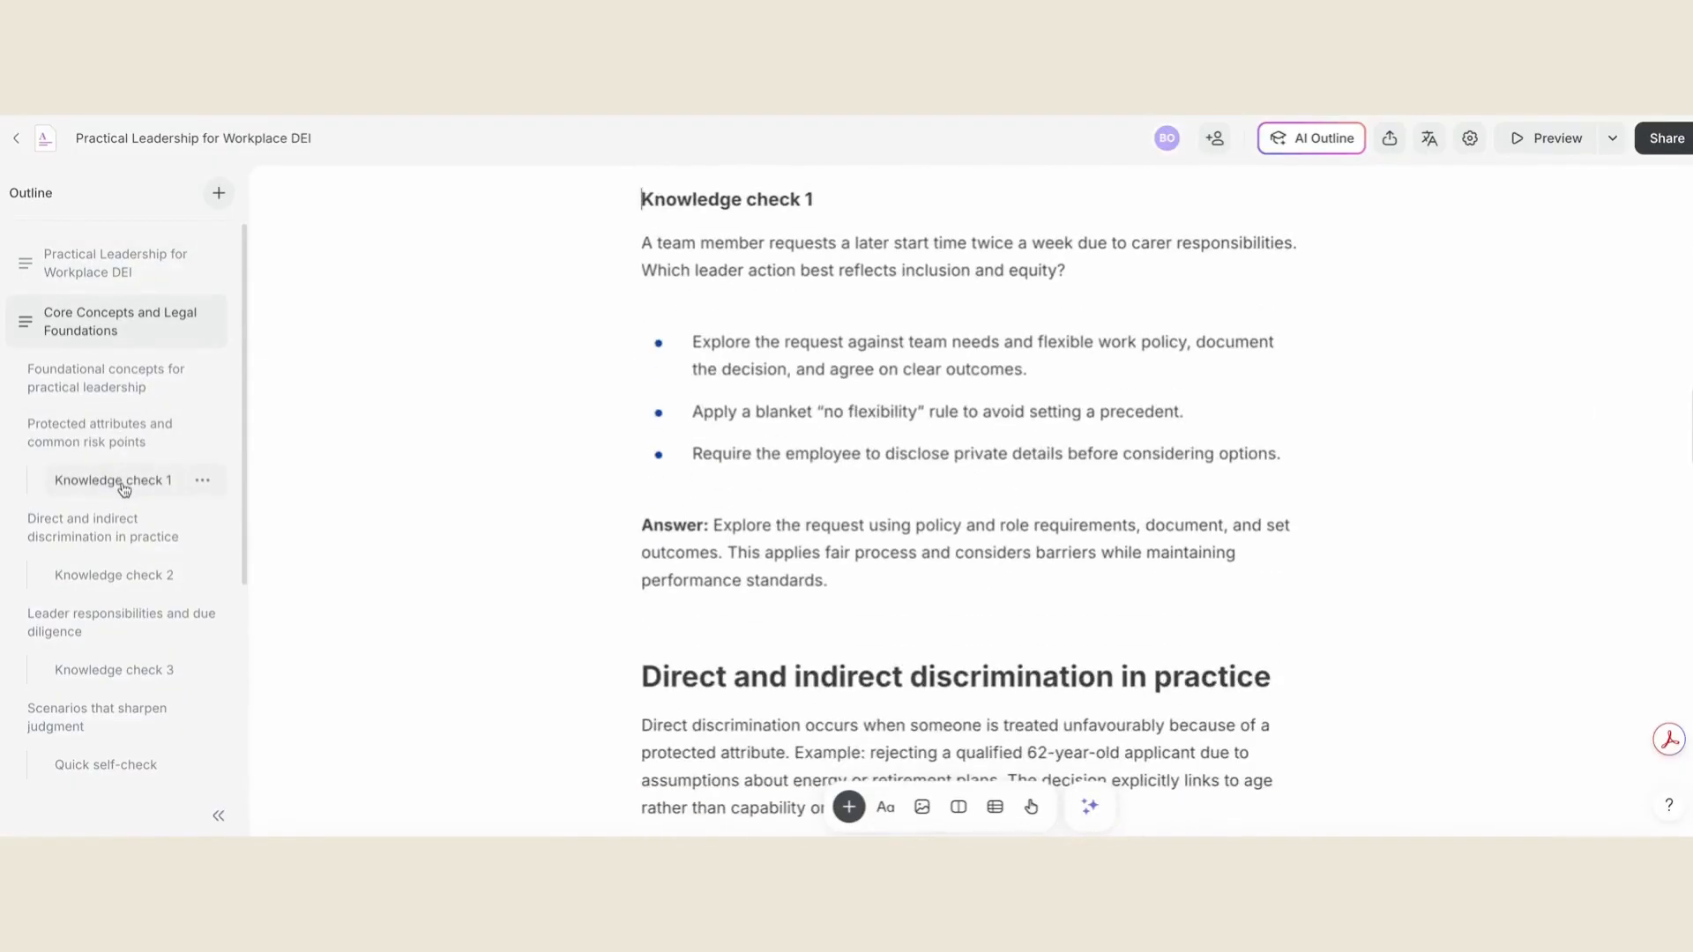
click(123, 518)
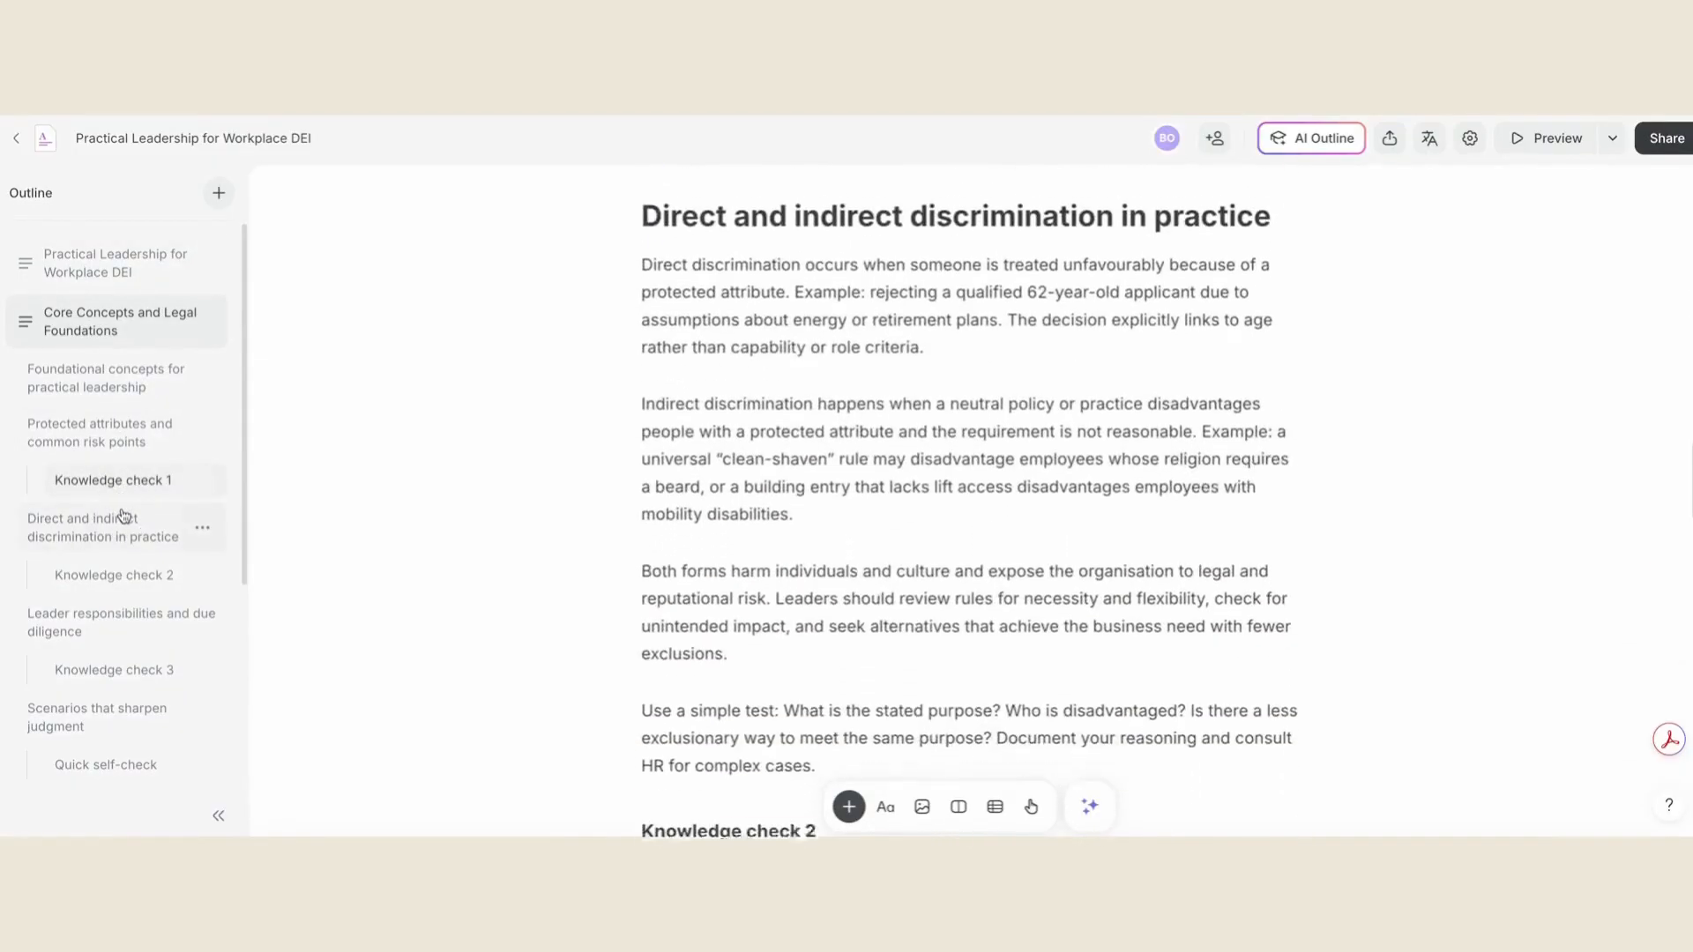
click(128, 573)
click(142, 627)
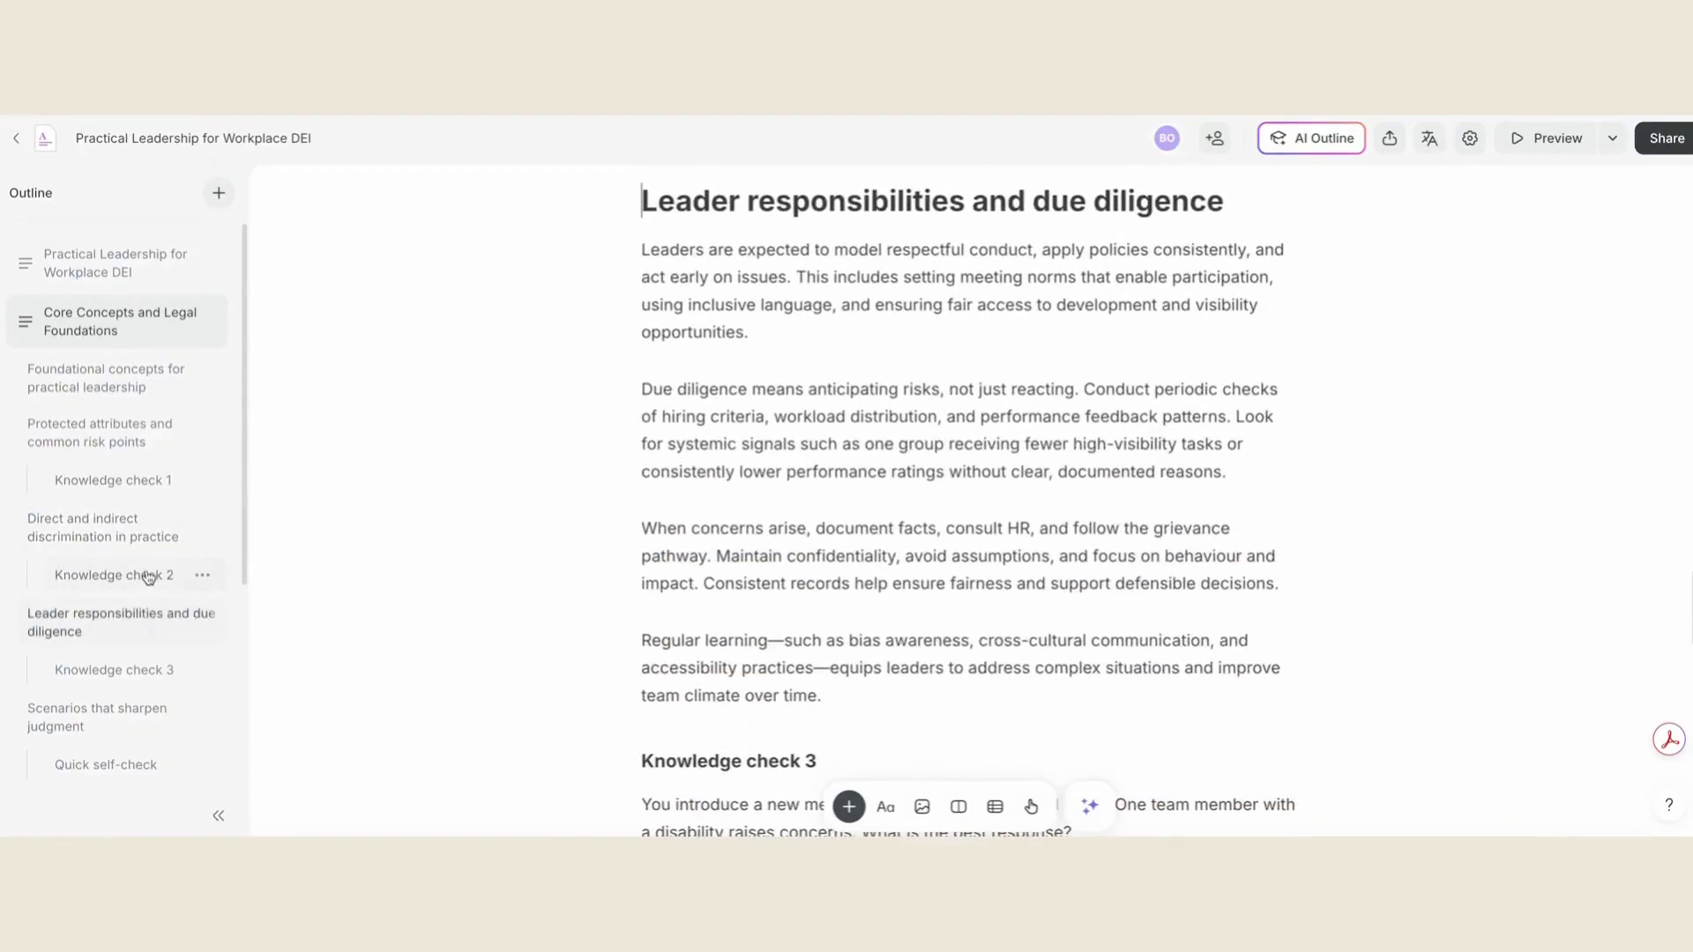
- Examine the Measuring Progress and Communicating Business Value module and its knowledge checks
scroll(145, 578, down, 4)
click(155, 683)
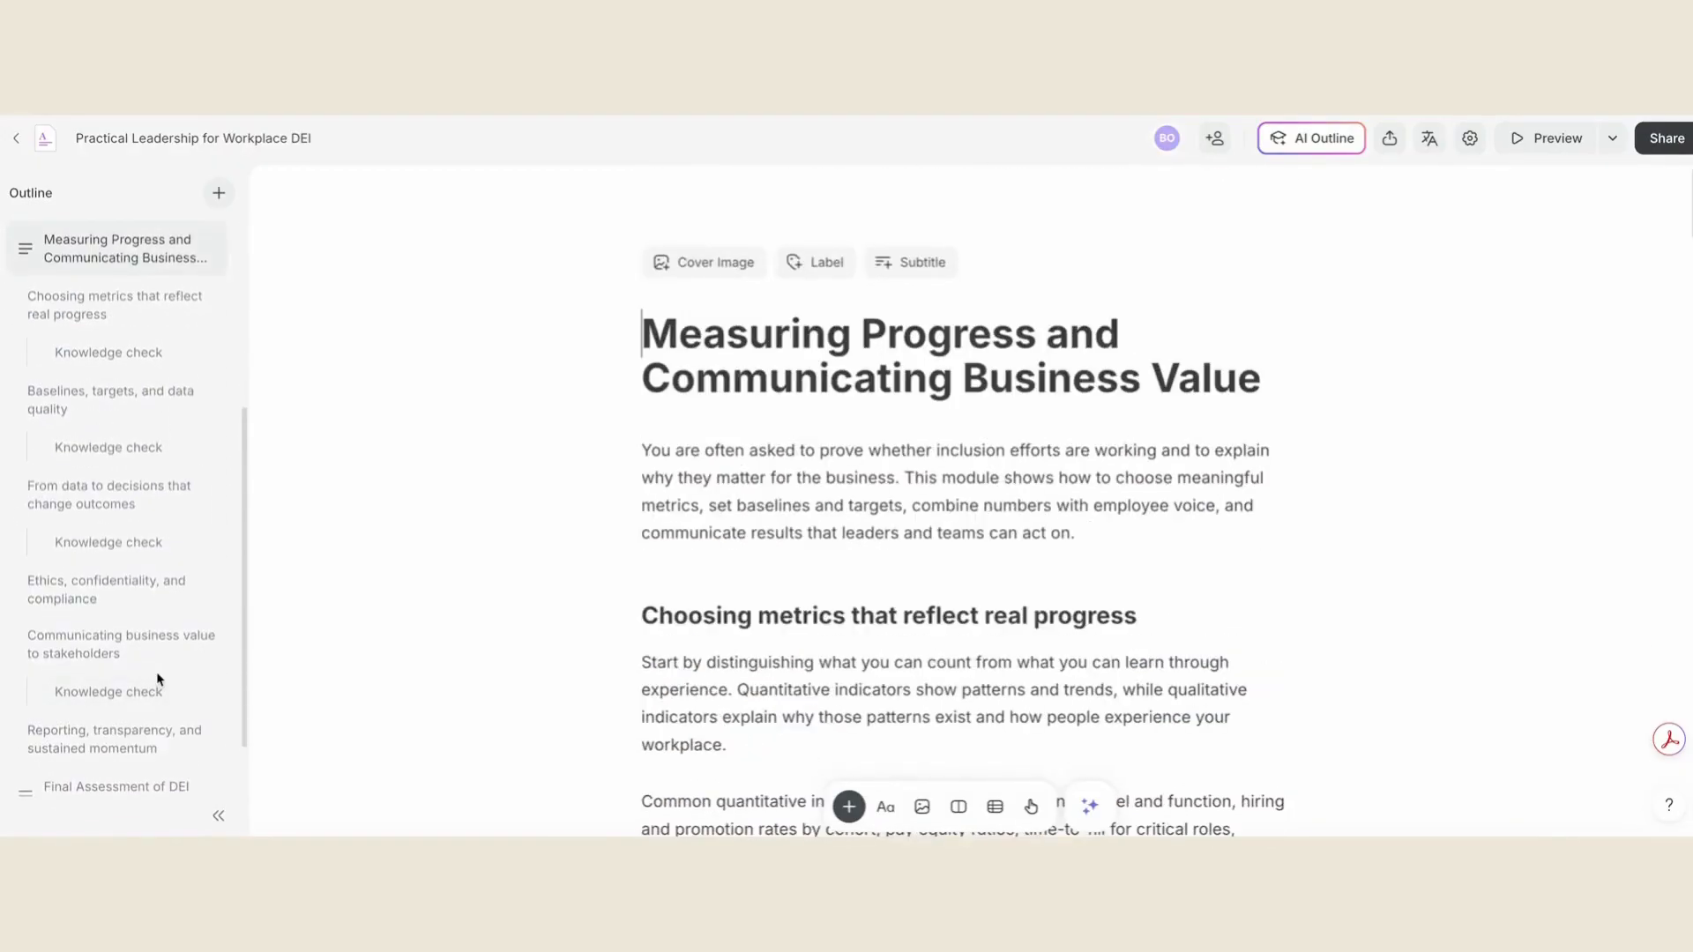
click(157, 364)
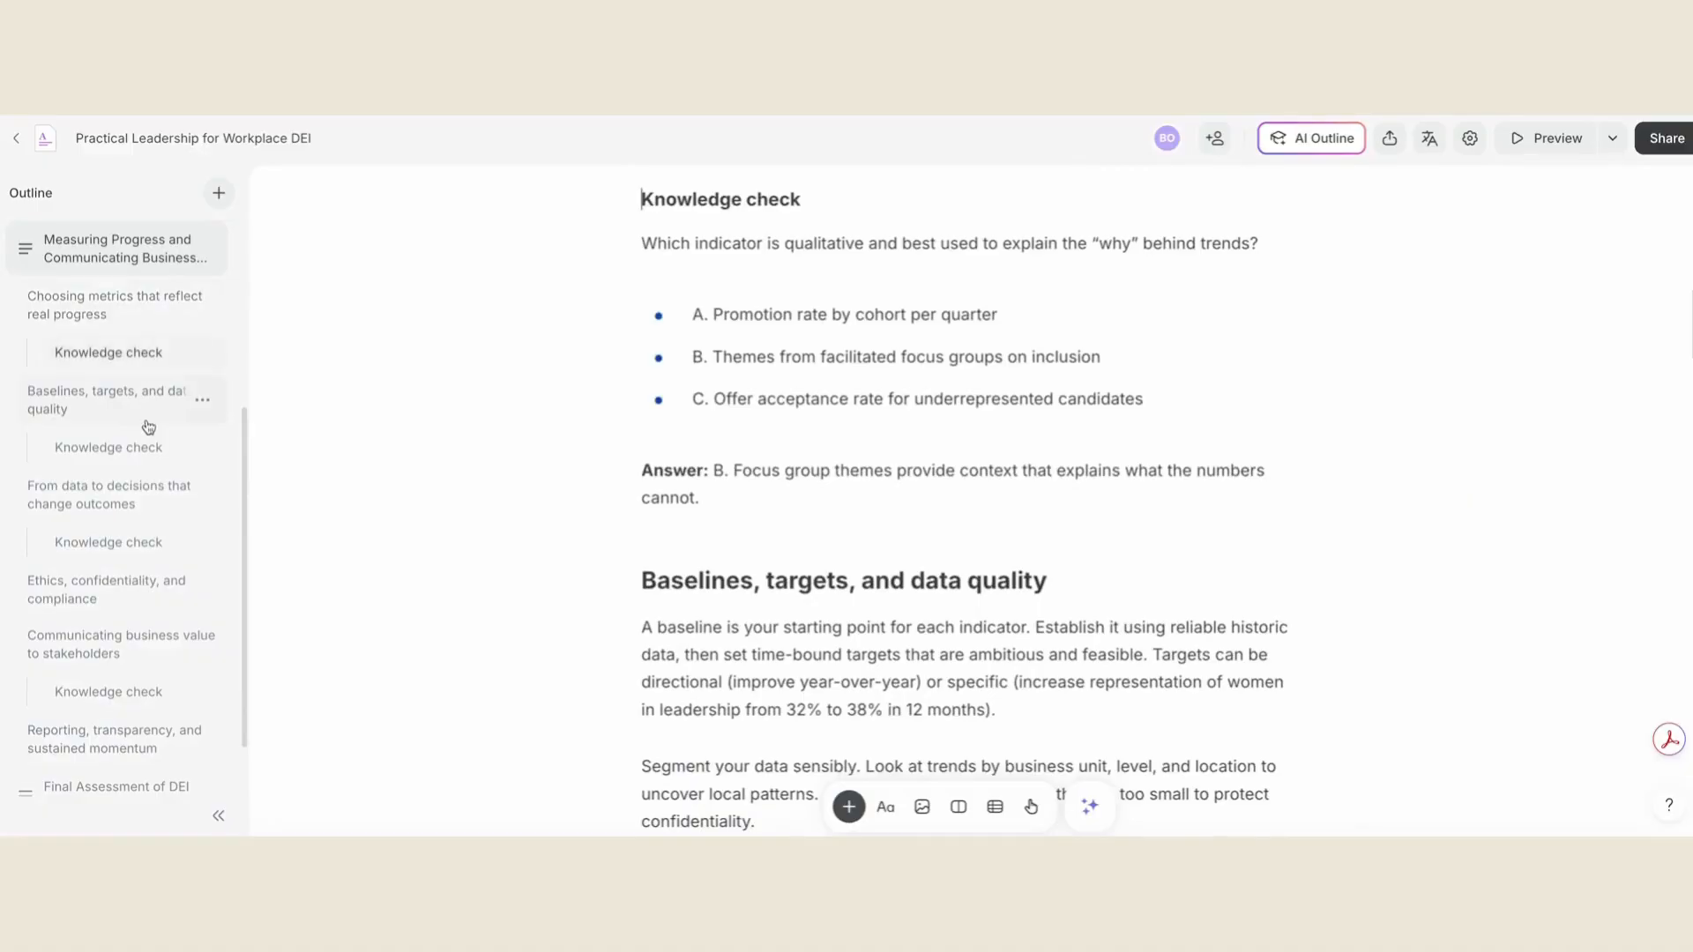
click(145, 447)
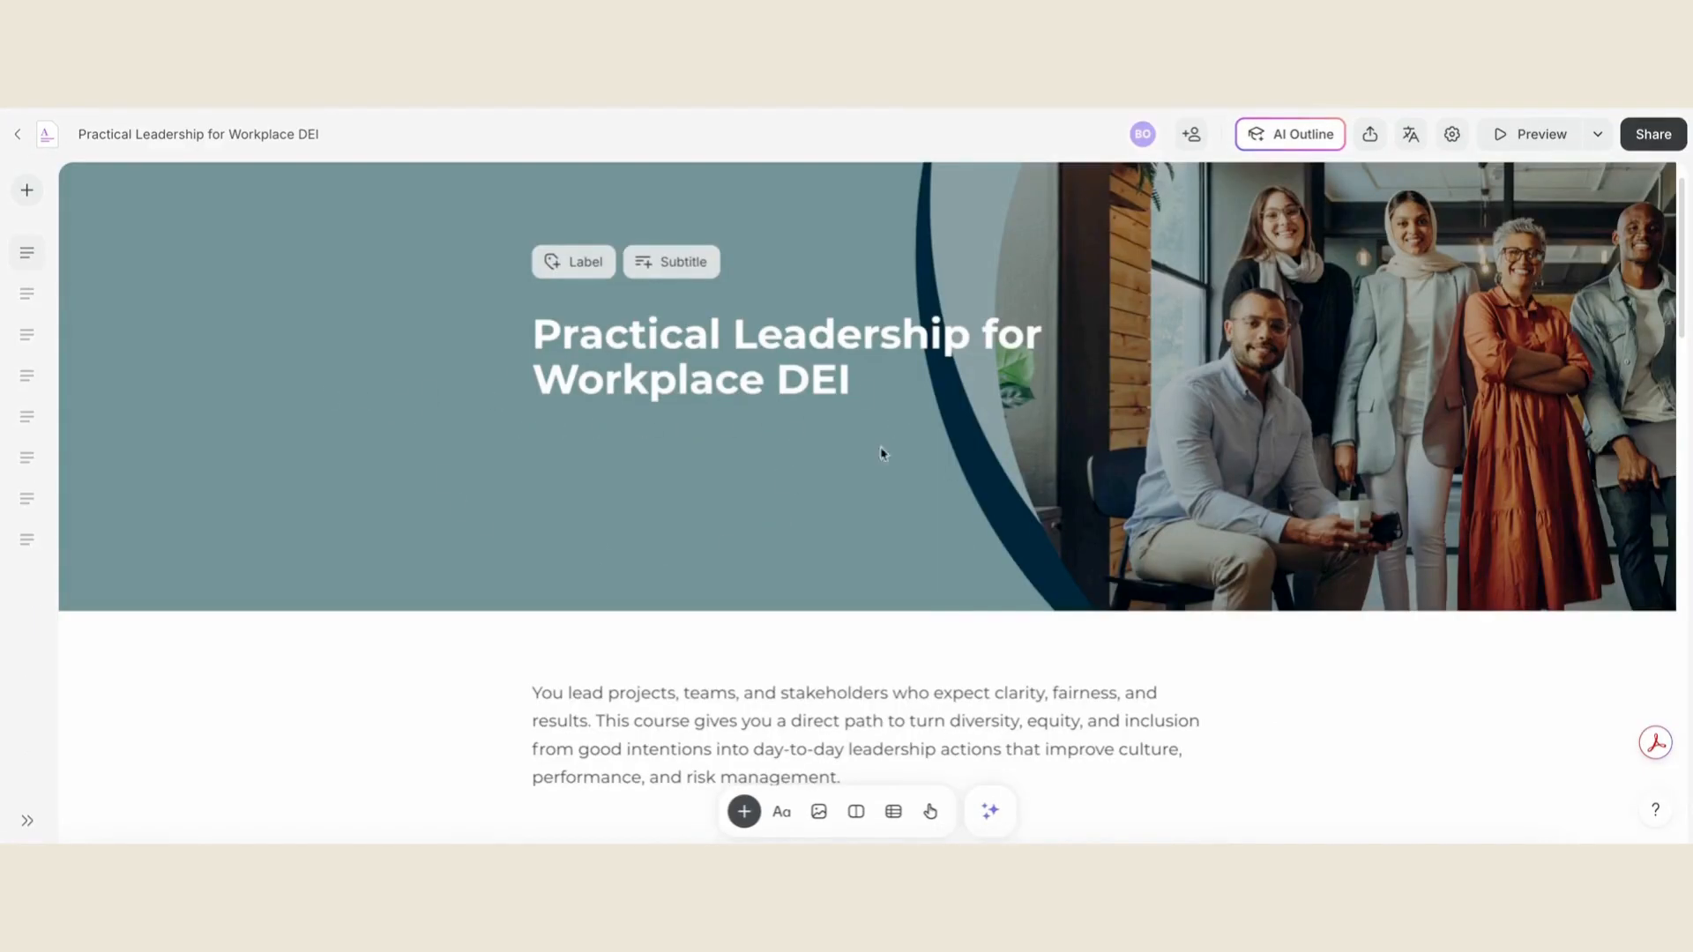
- Add the teal banner with the team photo as the cover image of the Reviewing DEI Policies with a Practical Checklist page
mouse_move(35, 273)
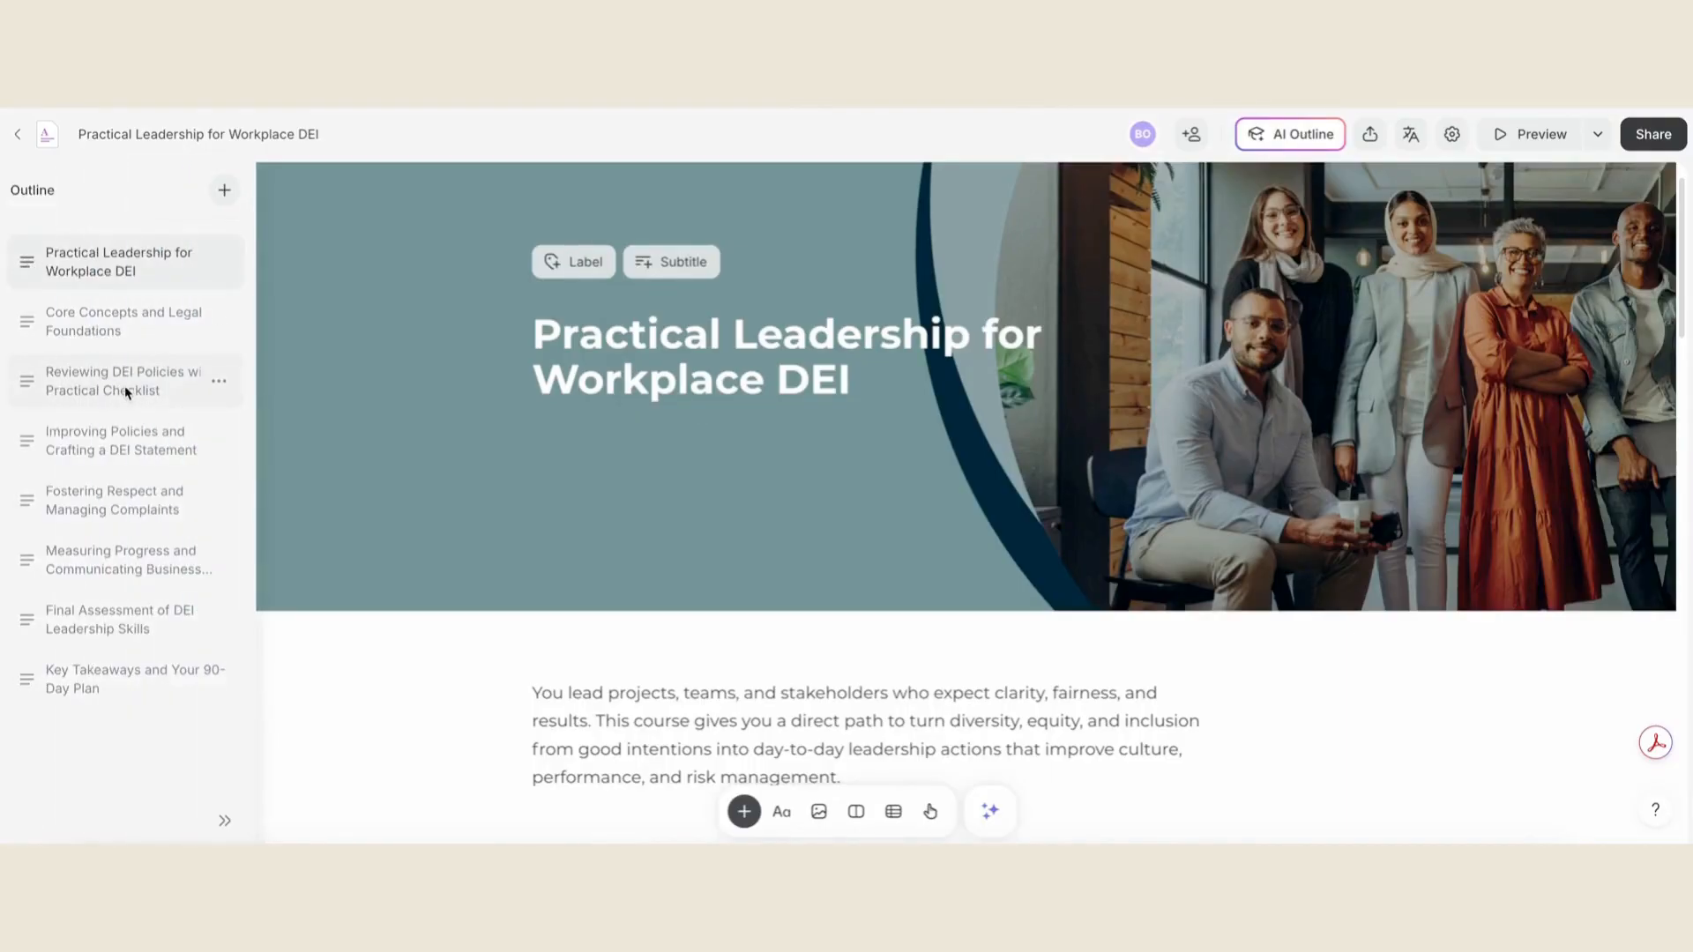
click(127, 393)
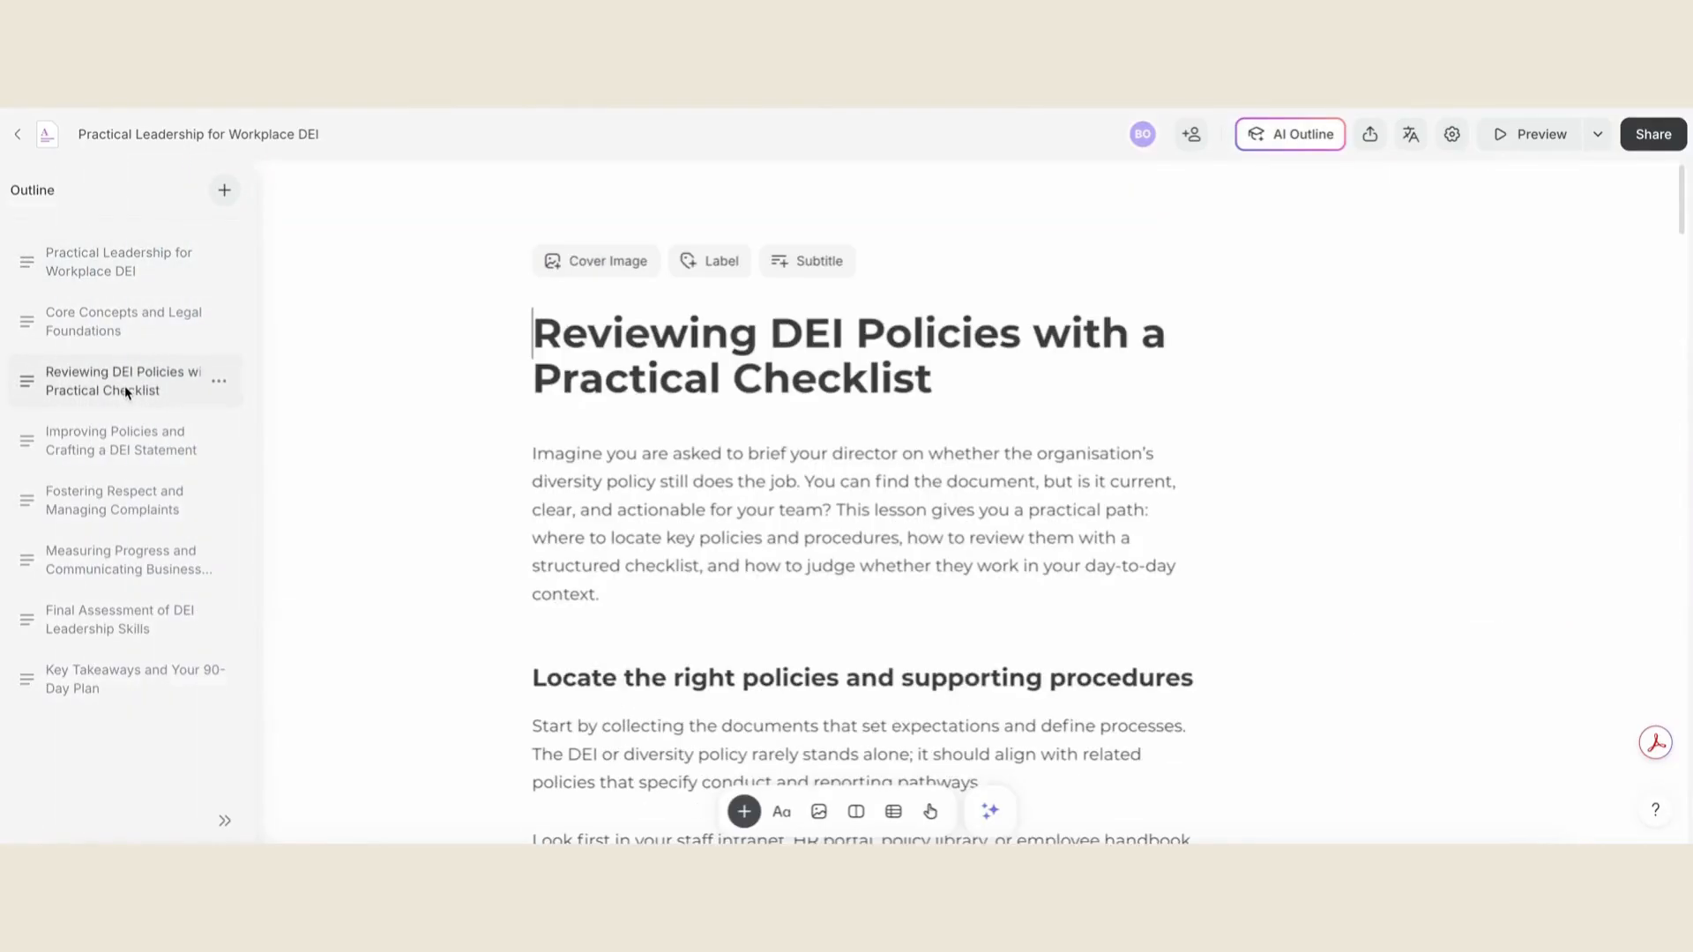
click(608, 270)
double_click(820, 547)
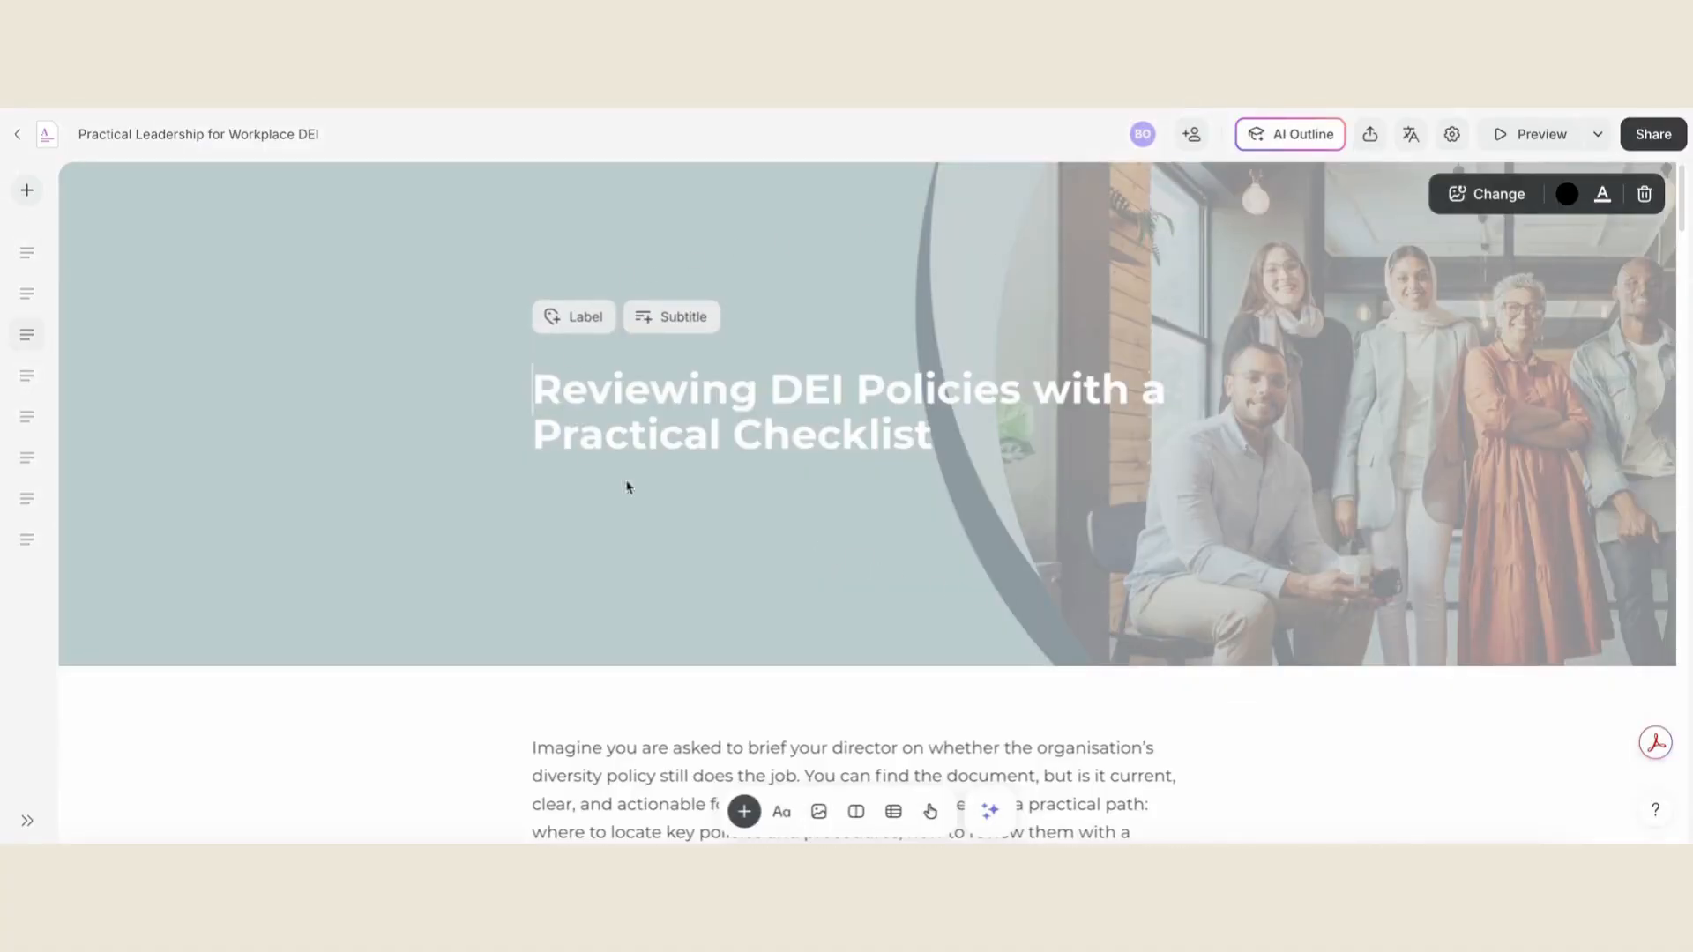
scroll(507, 557, down, 1)
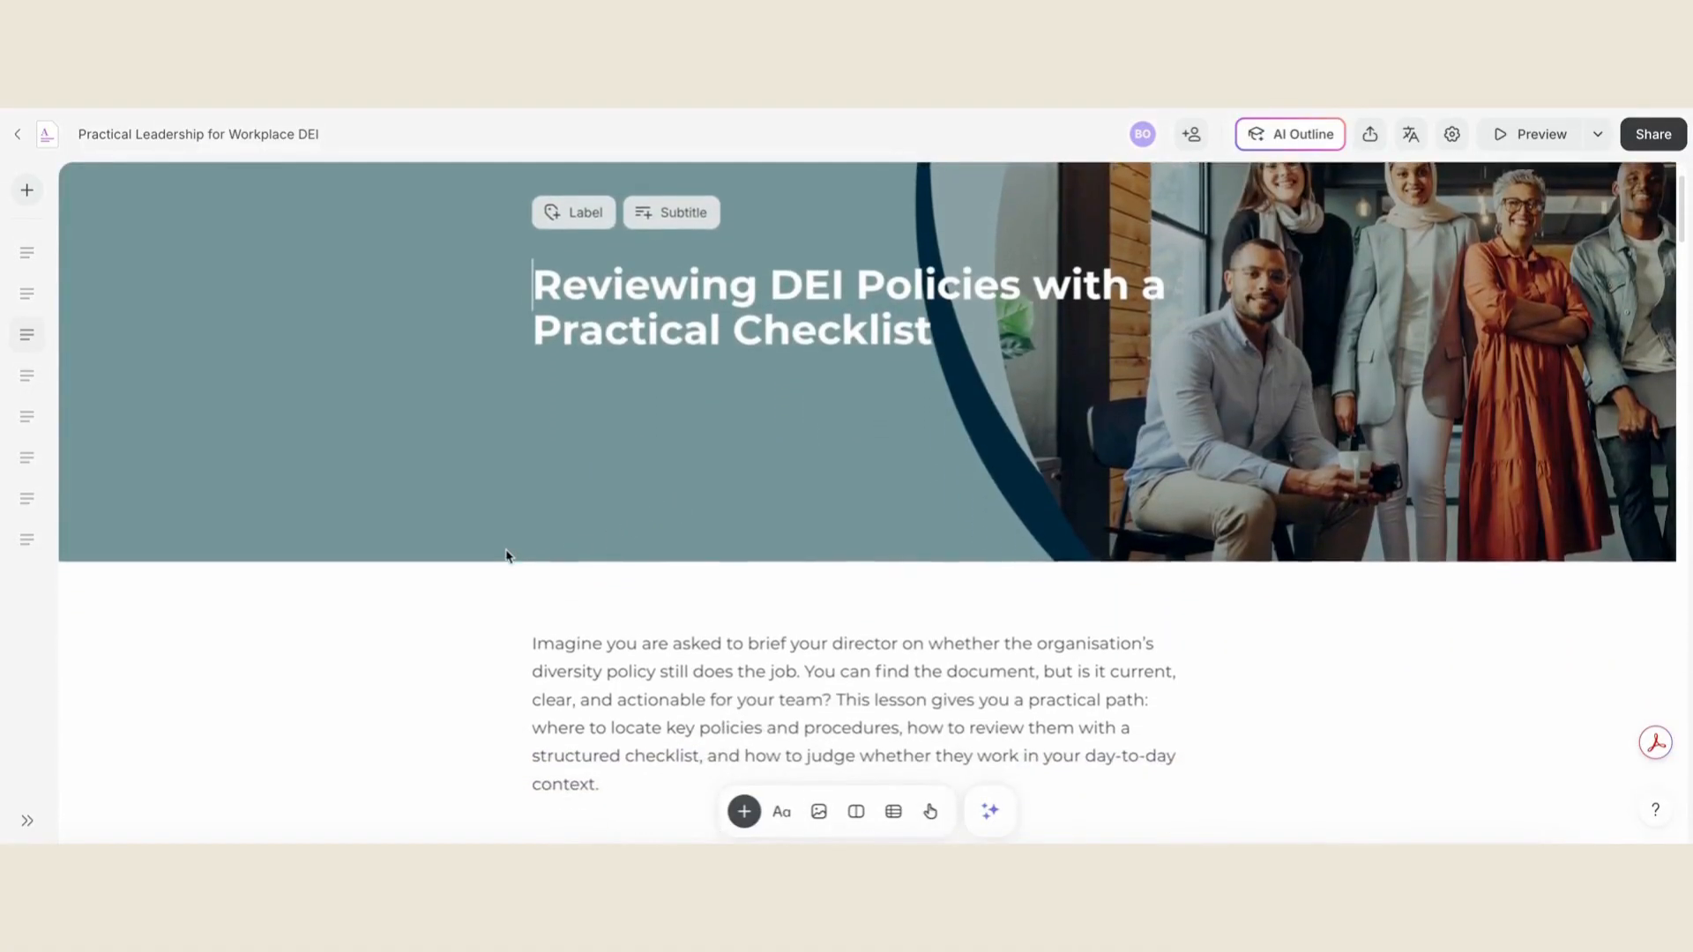
scroll(507, 556, up, 1)
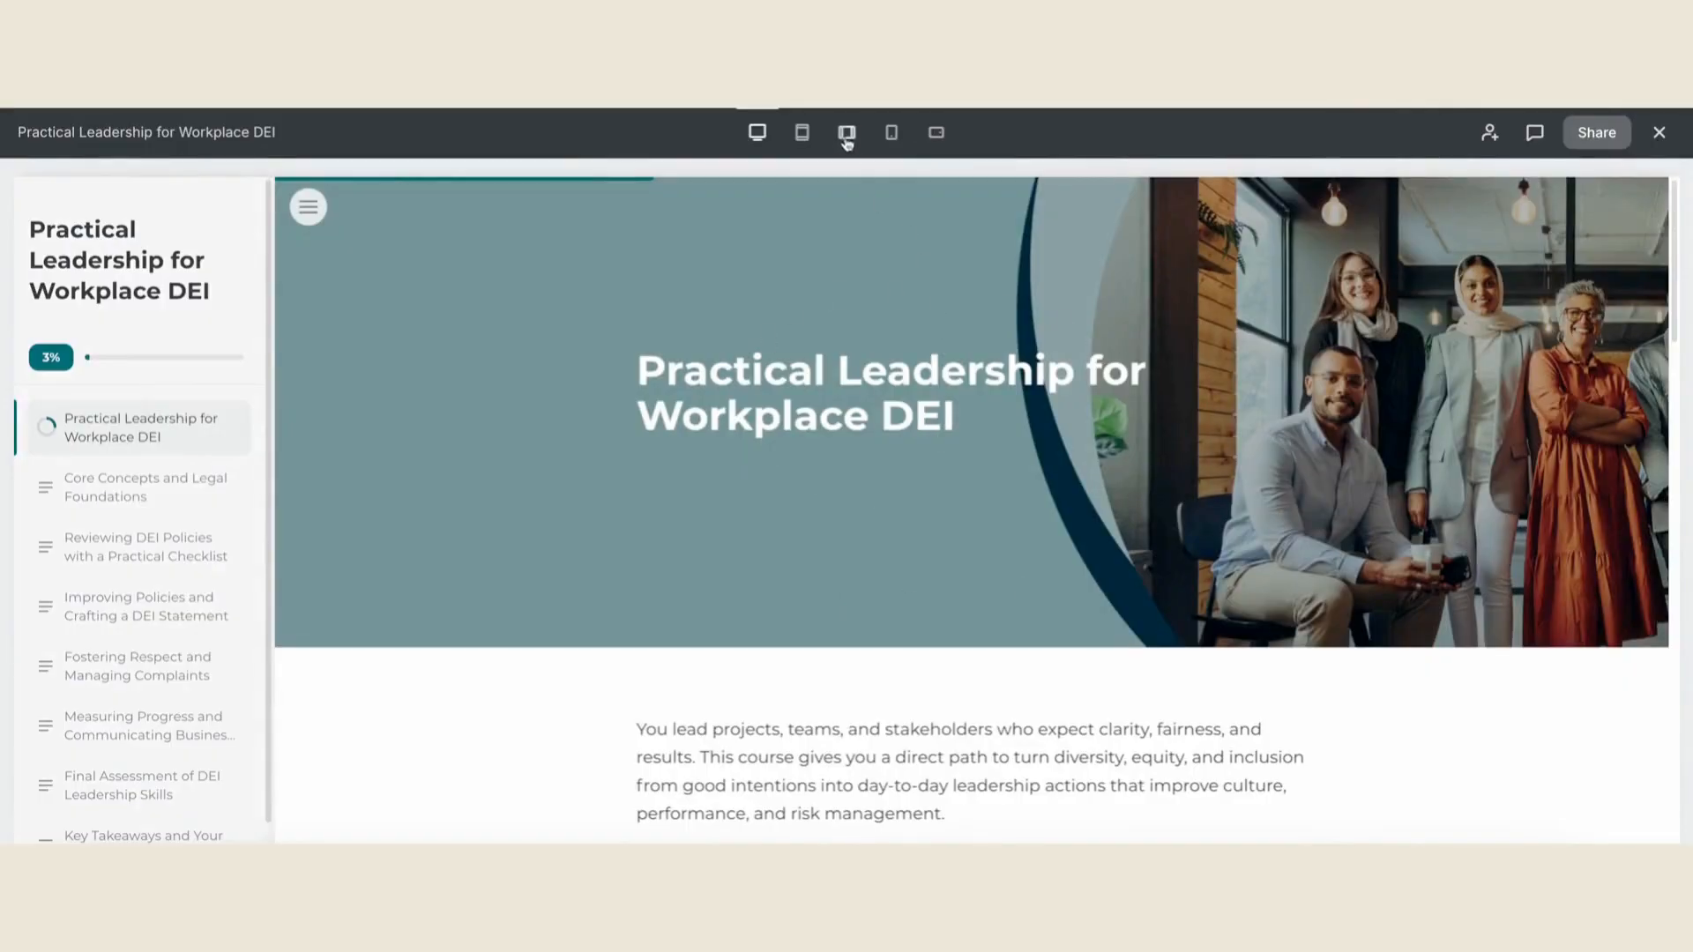
- Preview the course in tablet portrait, tablet landscape, phone portrait and phone landscape views
click(802, 134)
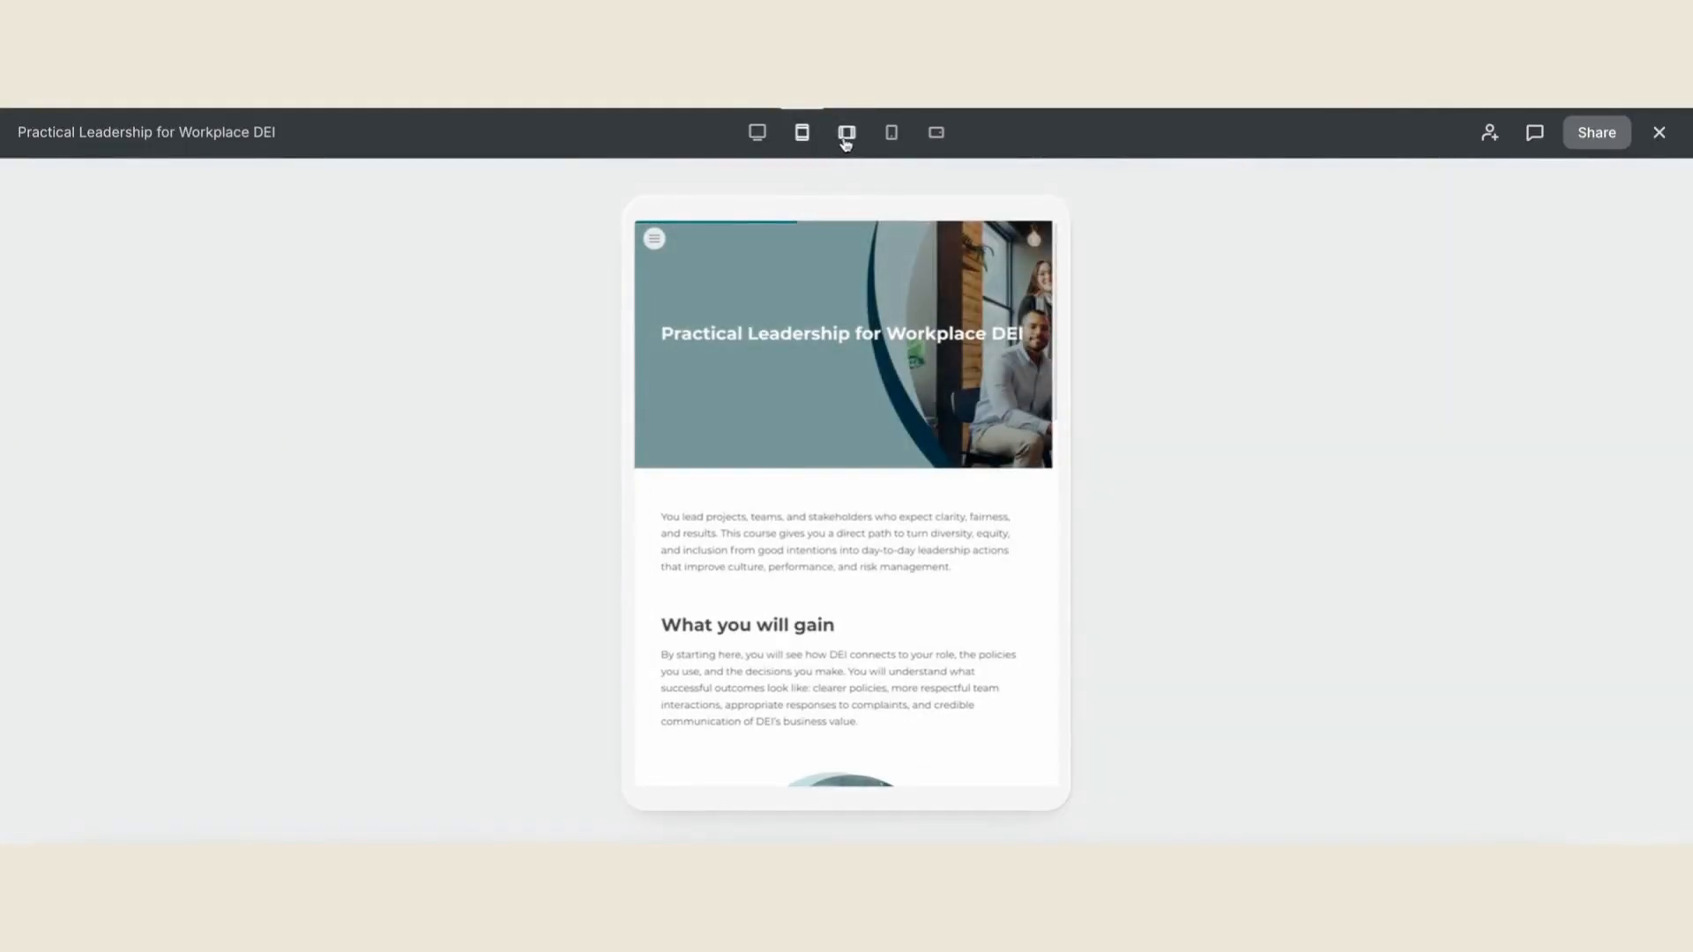
click(847, 134)
click(891, 134)
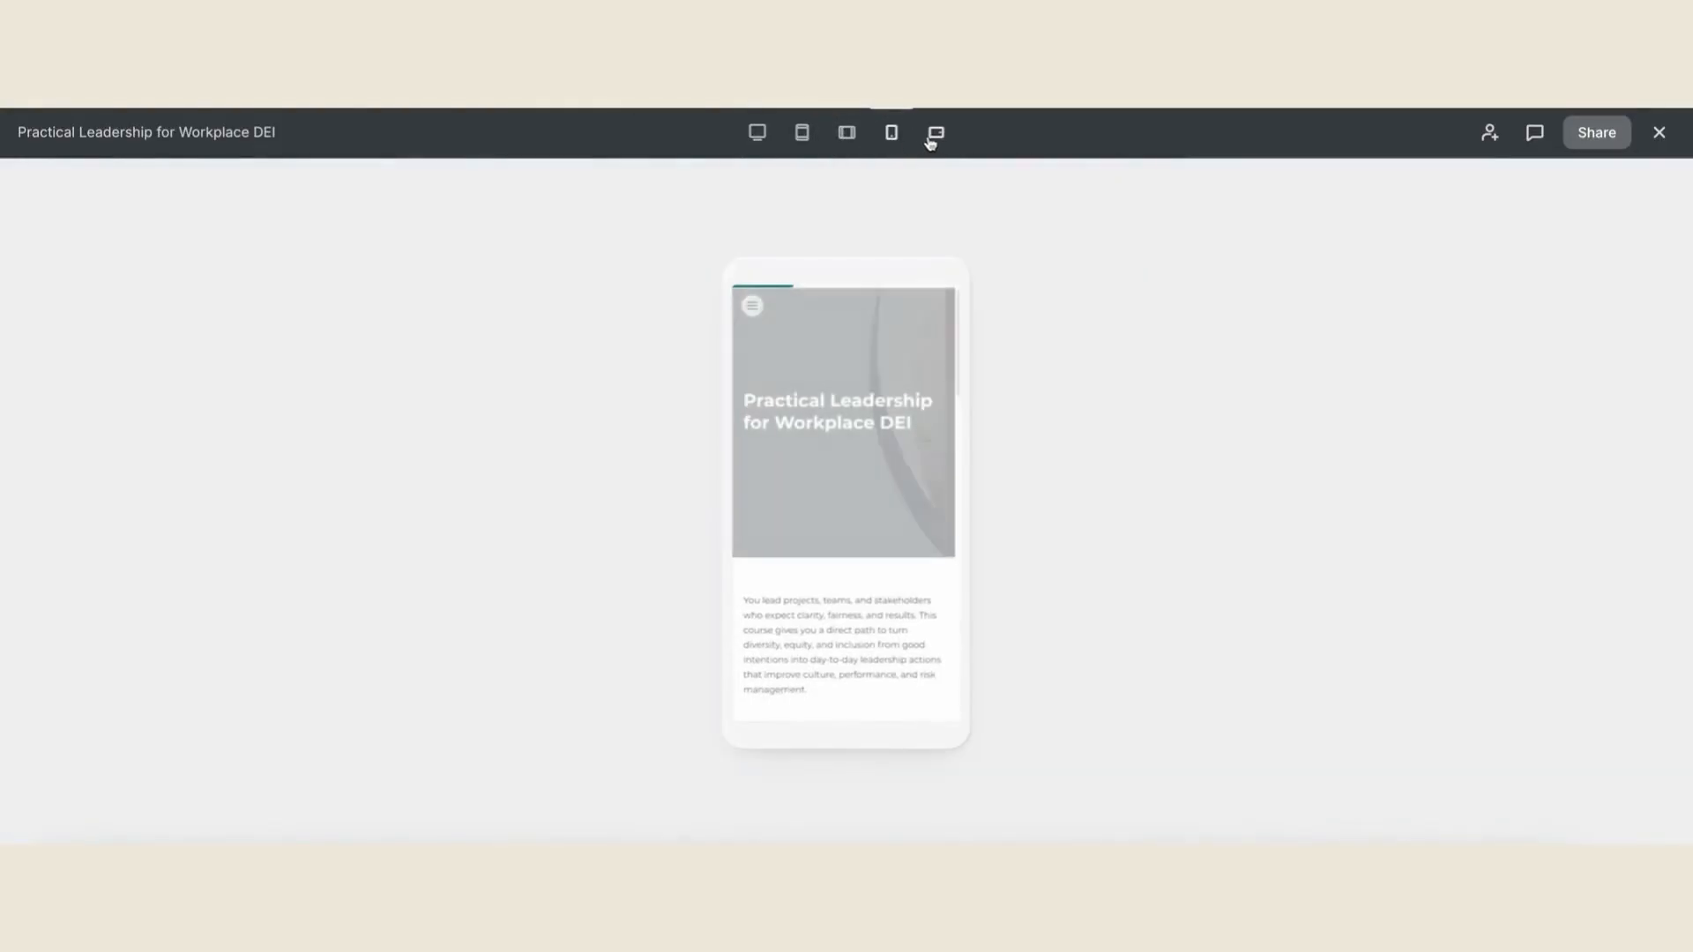
click(933, 137)
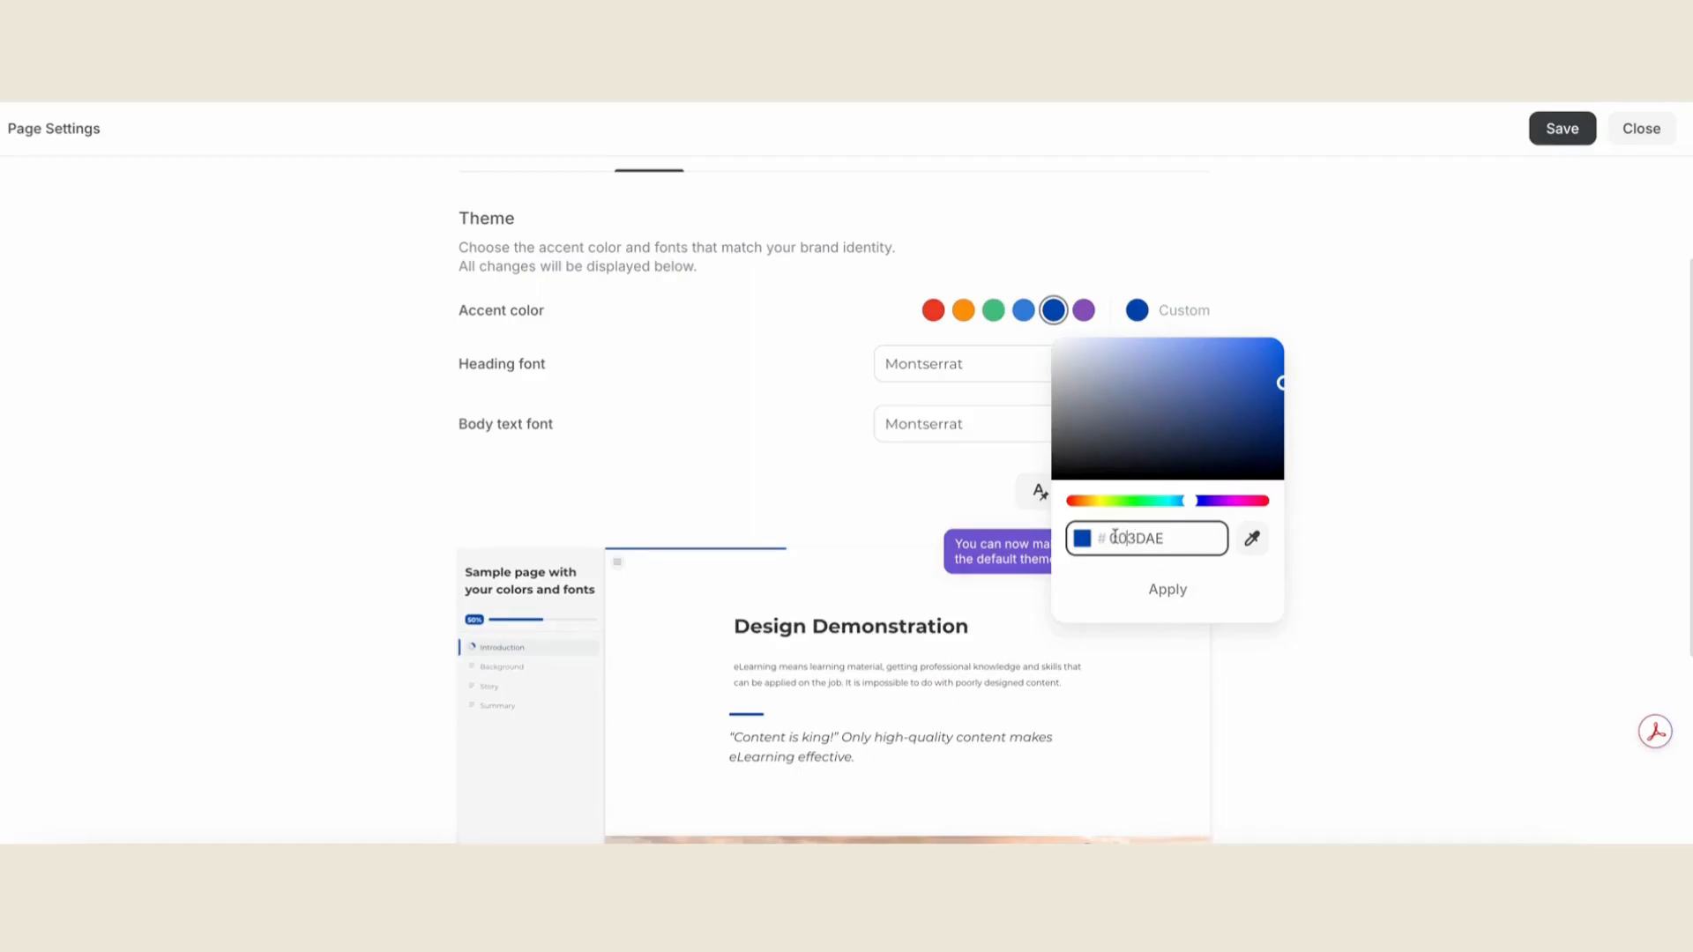
- Set the course theme's custom accent color to #006170 and apply it
drag(1113, 538, 1175, 540)
text(006170)
key(Tab)
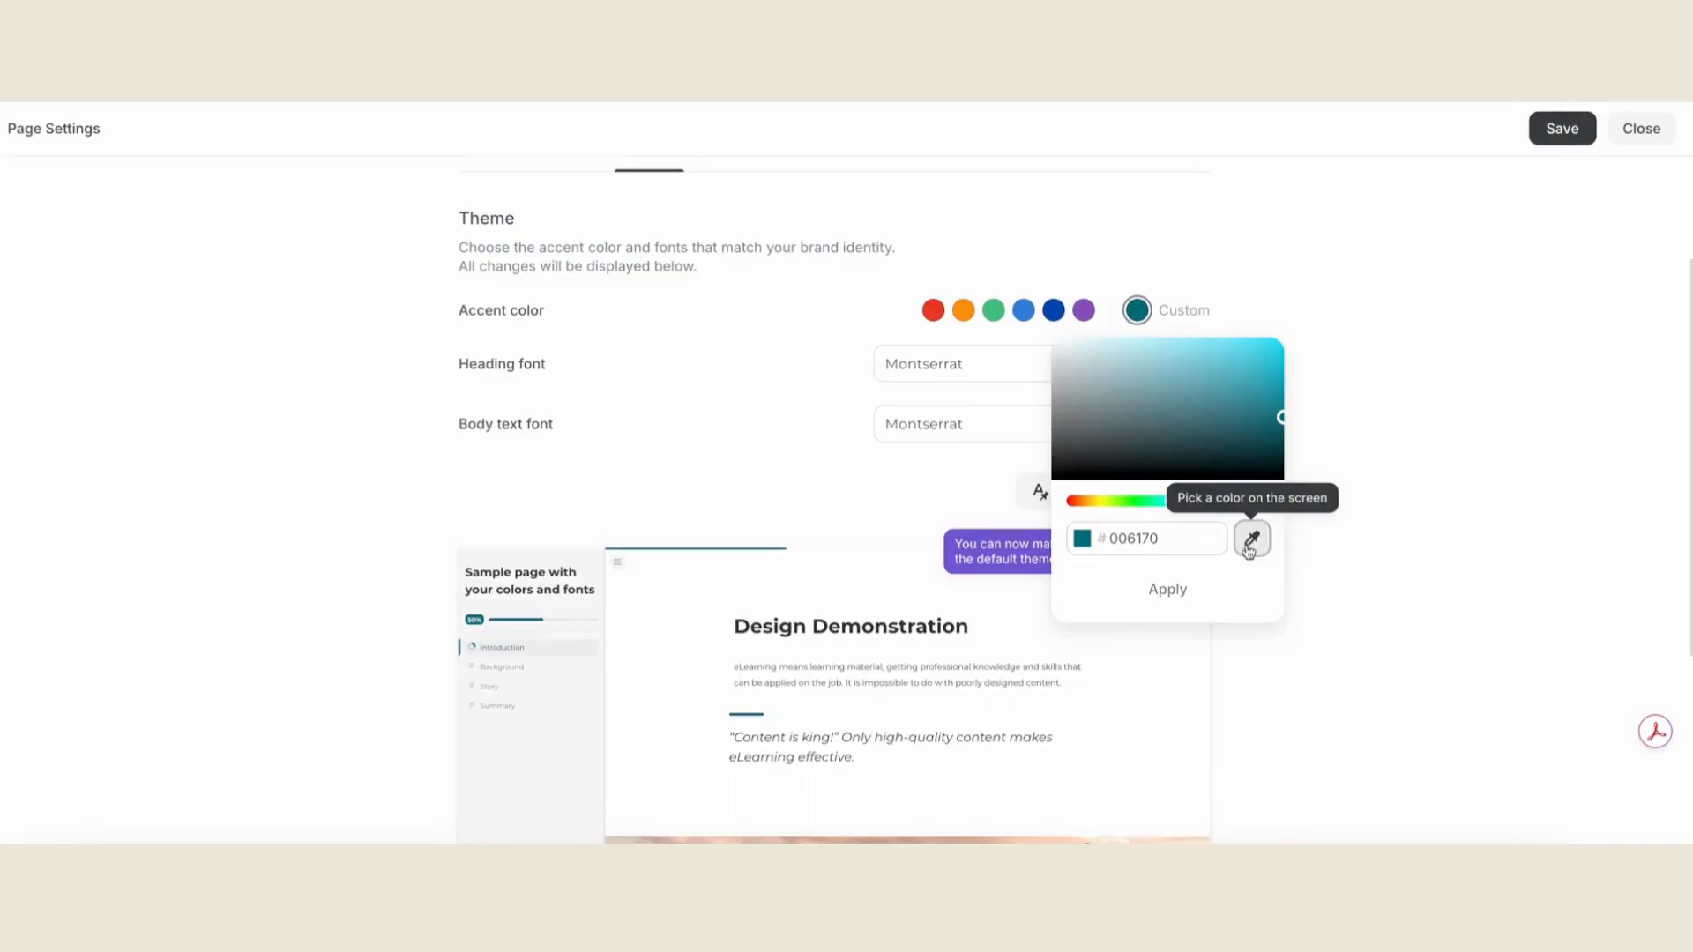
click(1192, 593)
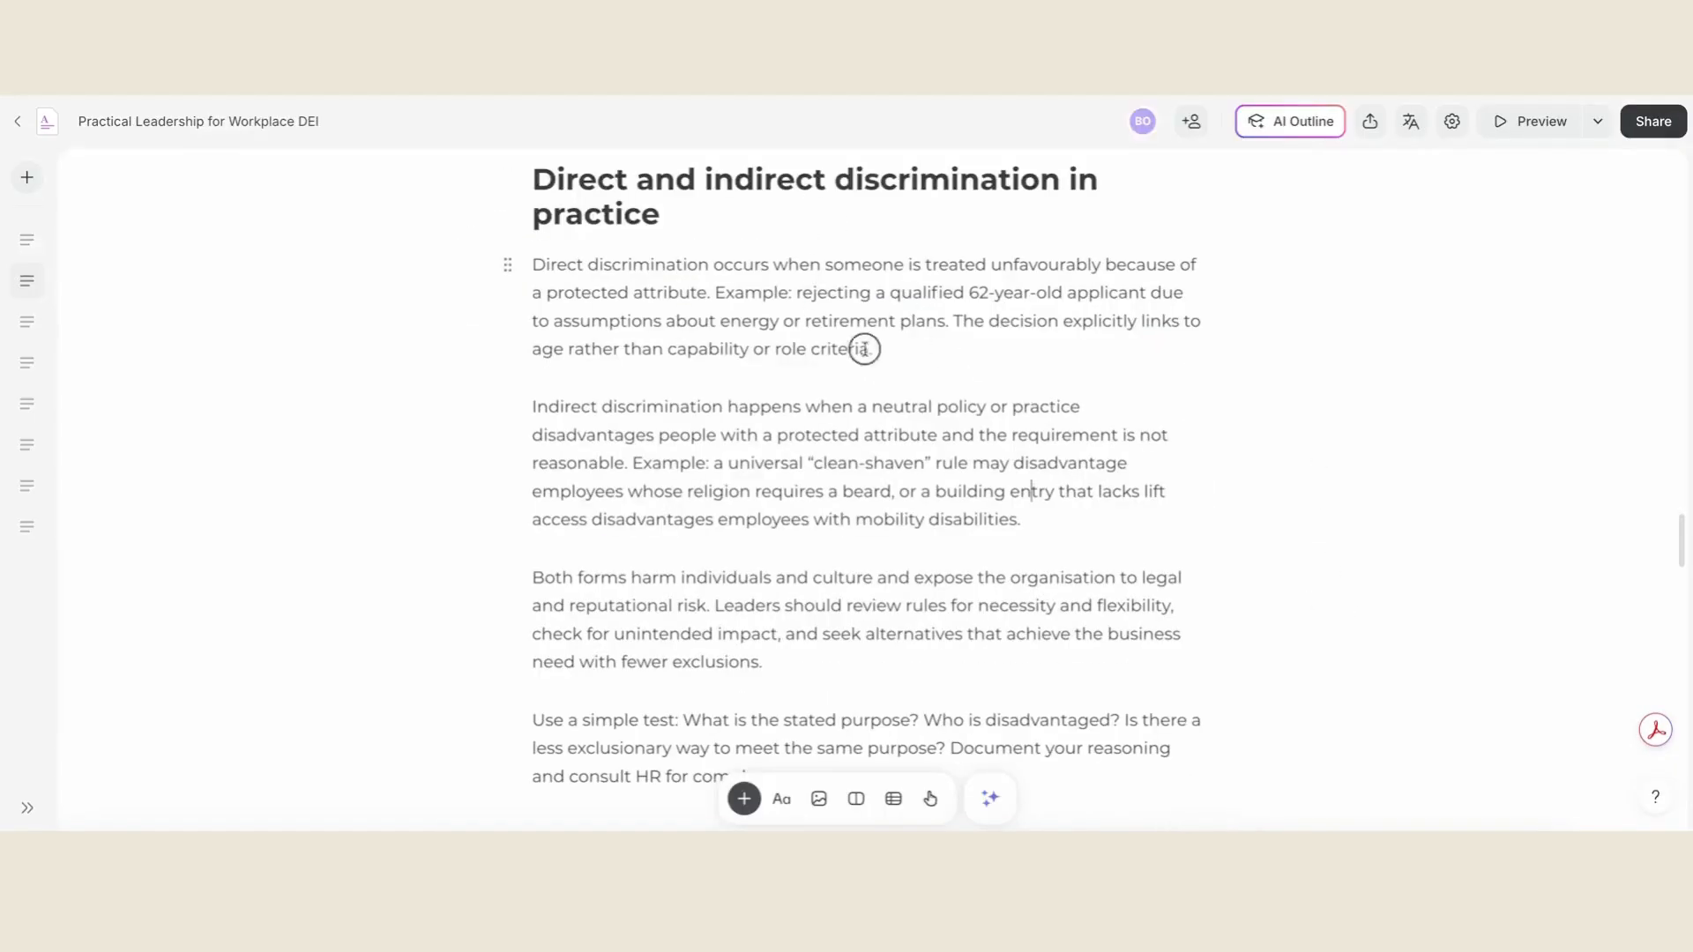
- Convert the direct discrimination paragraph into a tabs block and name its tab "Direct Discrimination"
drag(866, 349, 534, 264)
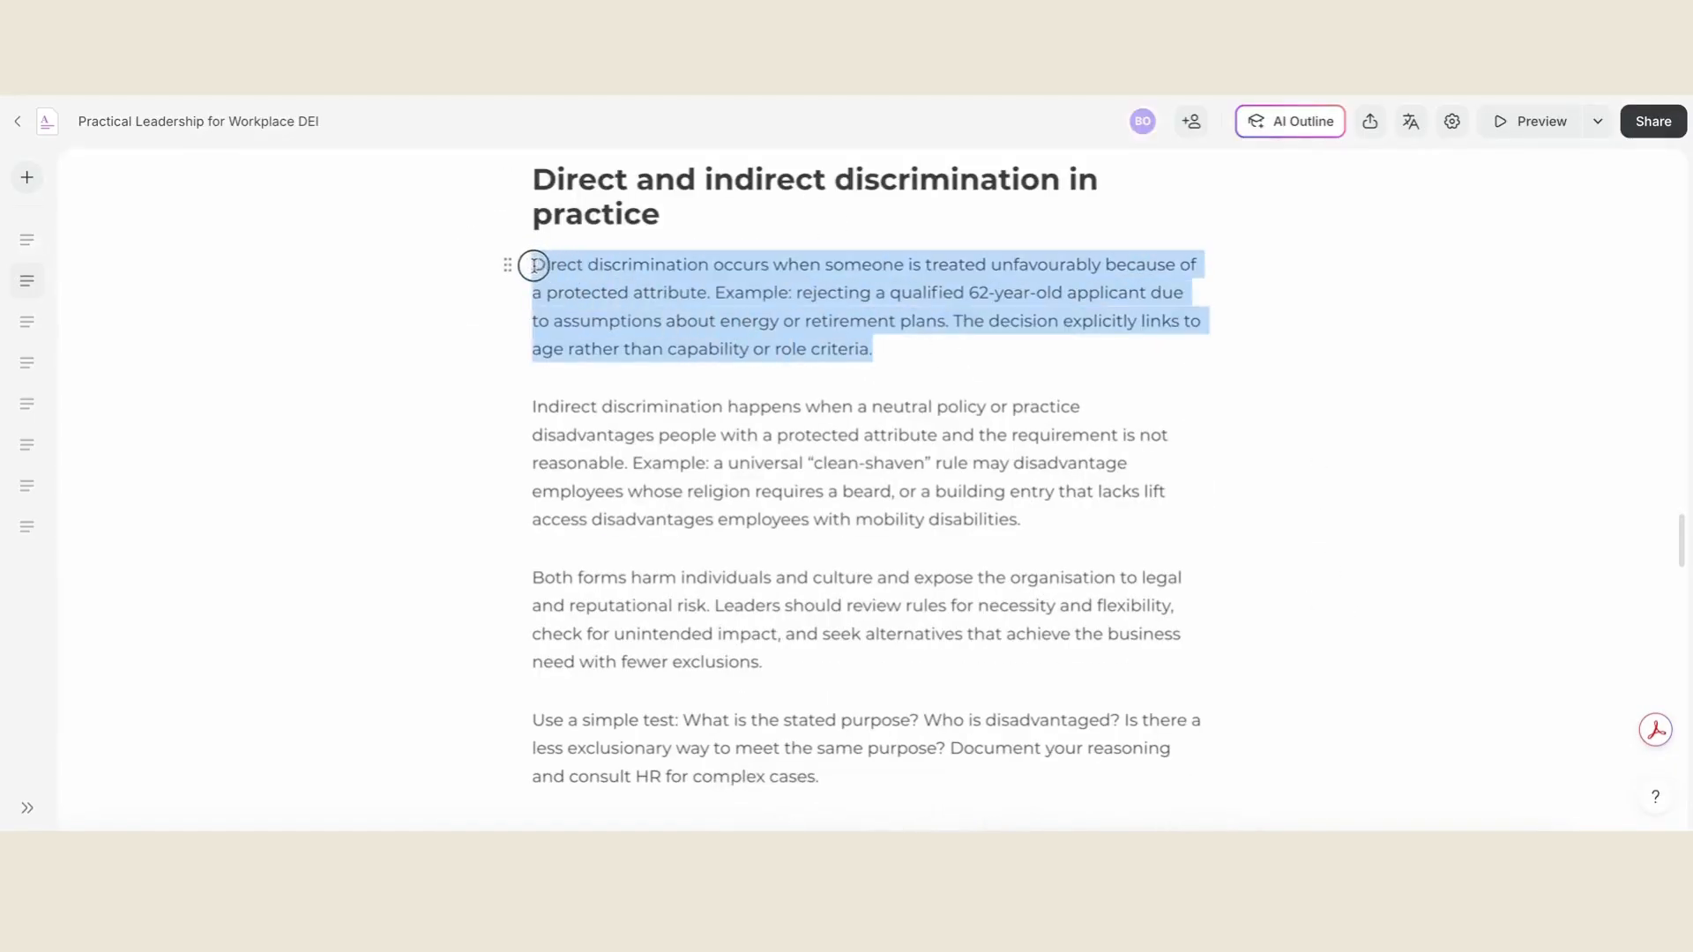
click(510, 264)
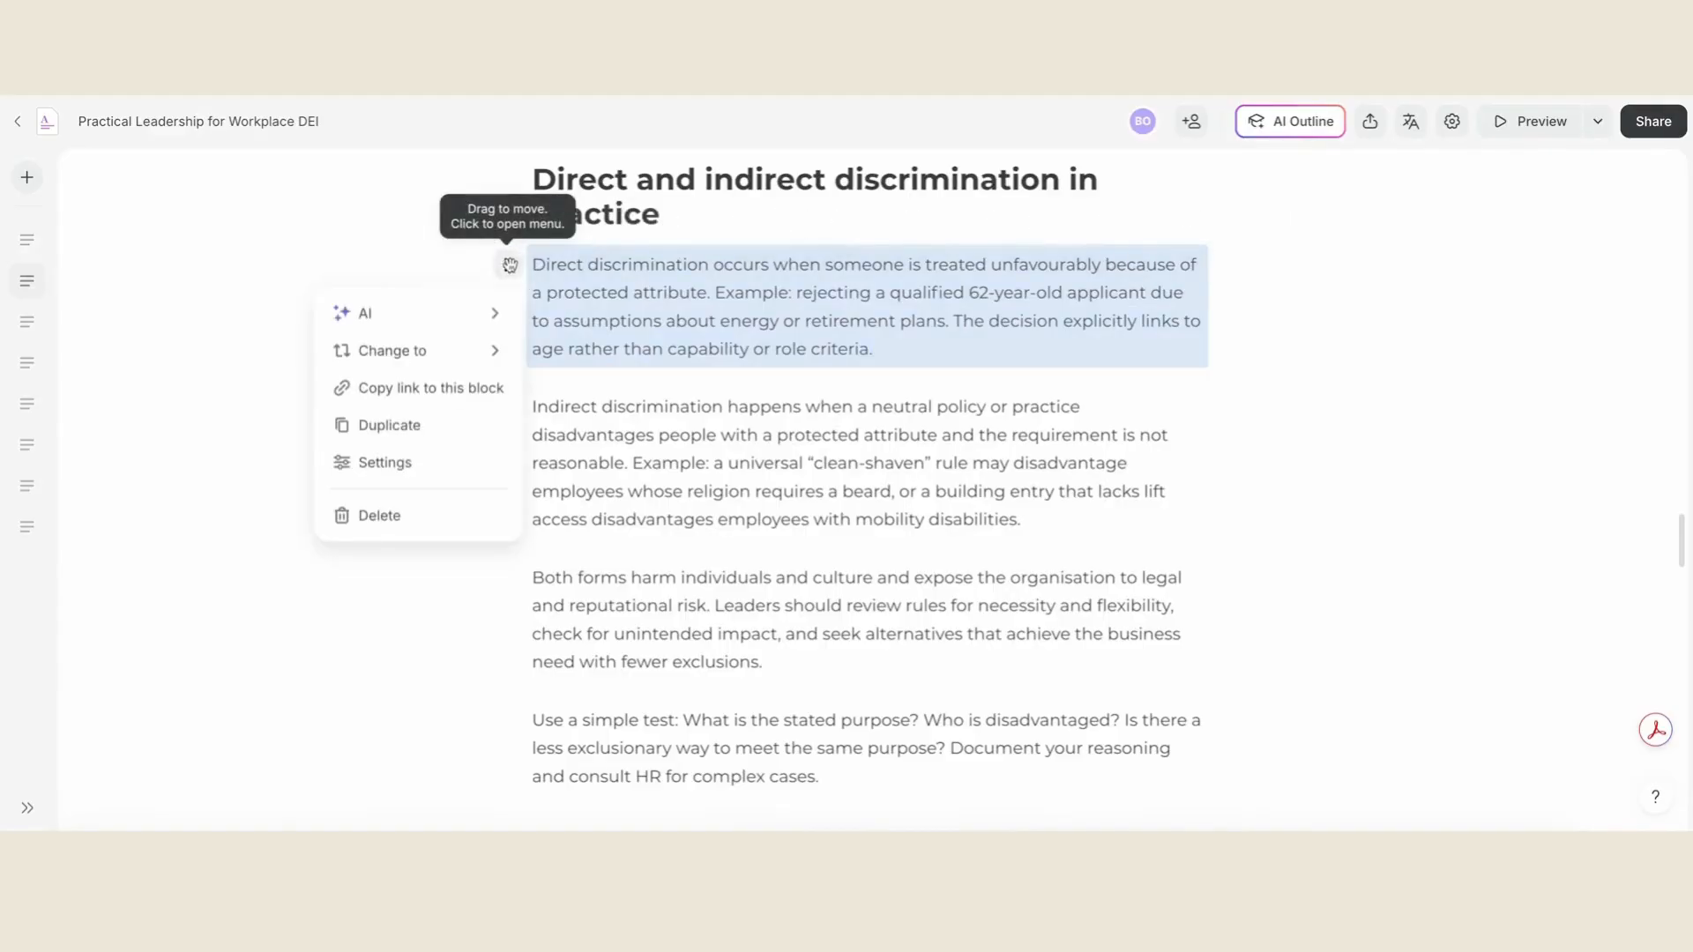
mouse_move(465, 354)
click(599, 593)
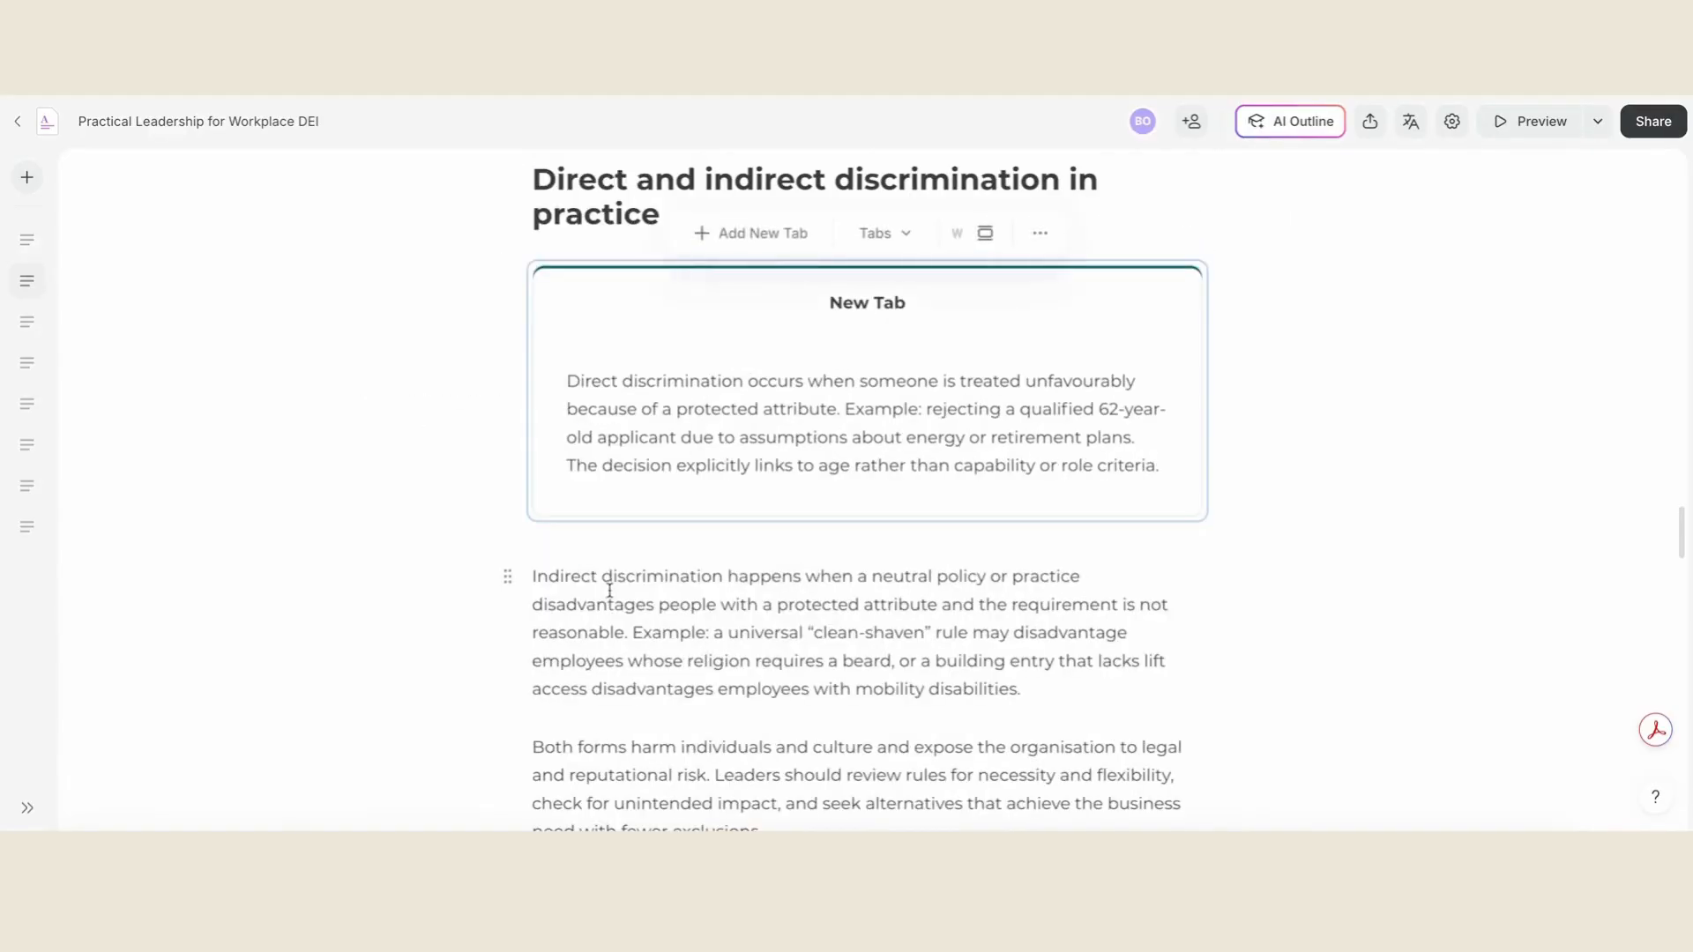
triple_click(867, 303)
text(Direct Discrimination)
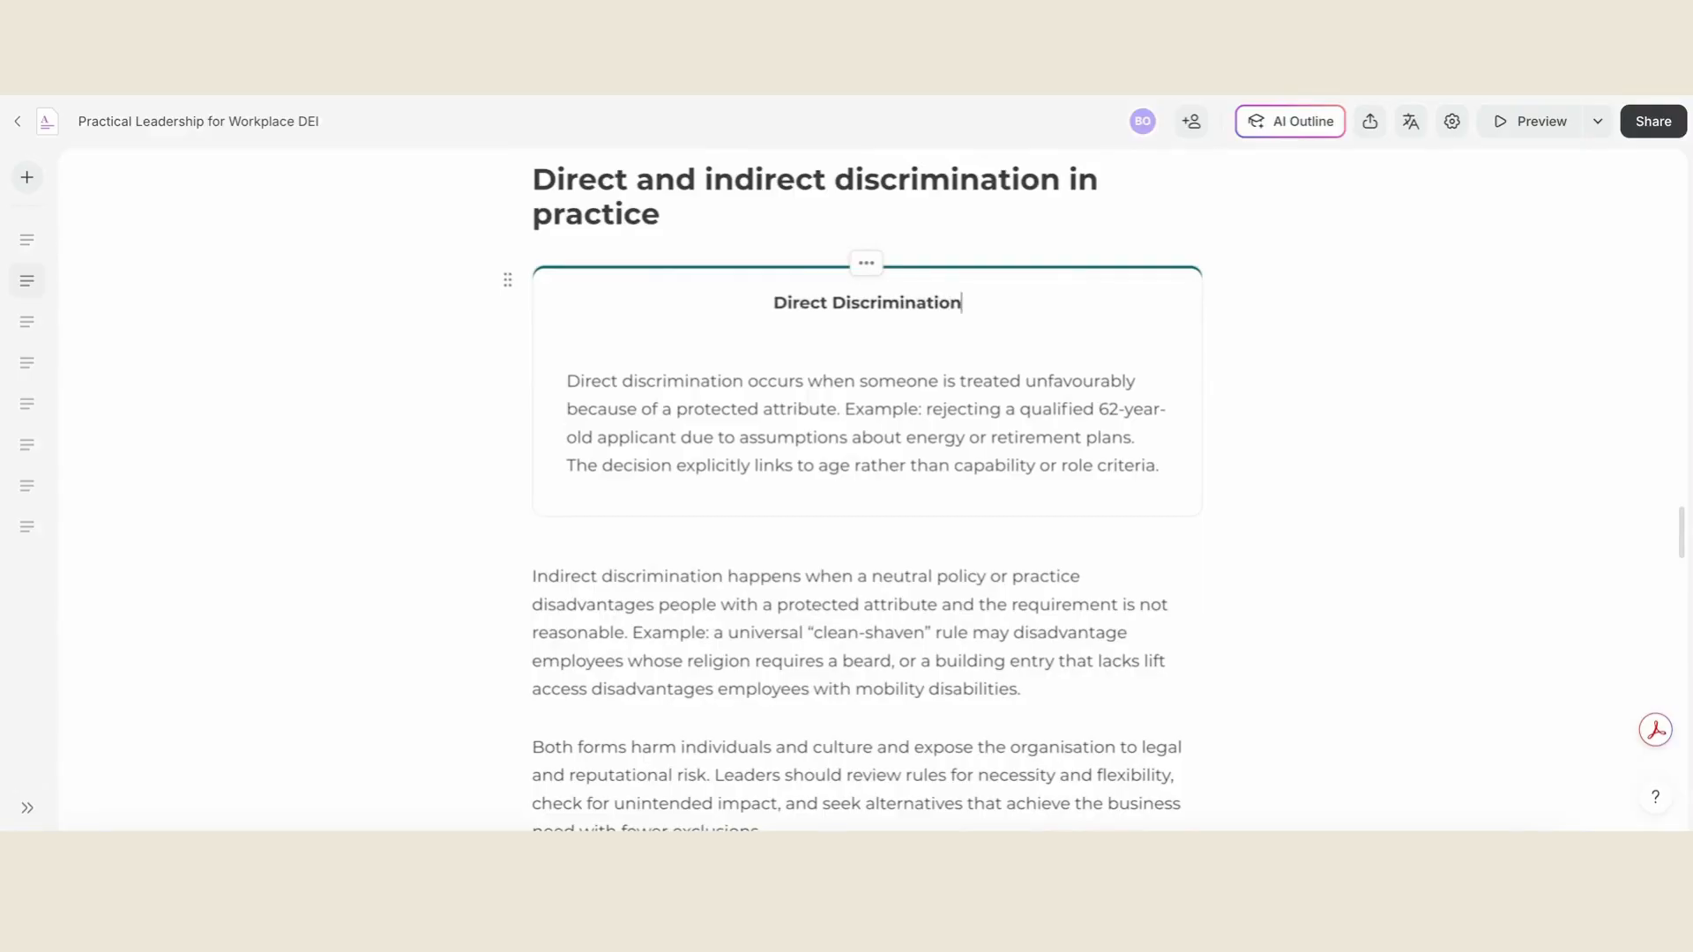
- Add a second tab named "Indirect Discrimination" to the tabs block under Direct and indirect discrimination in practice
click(617, 324)
click(507, 279)
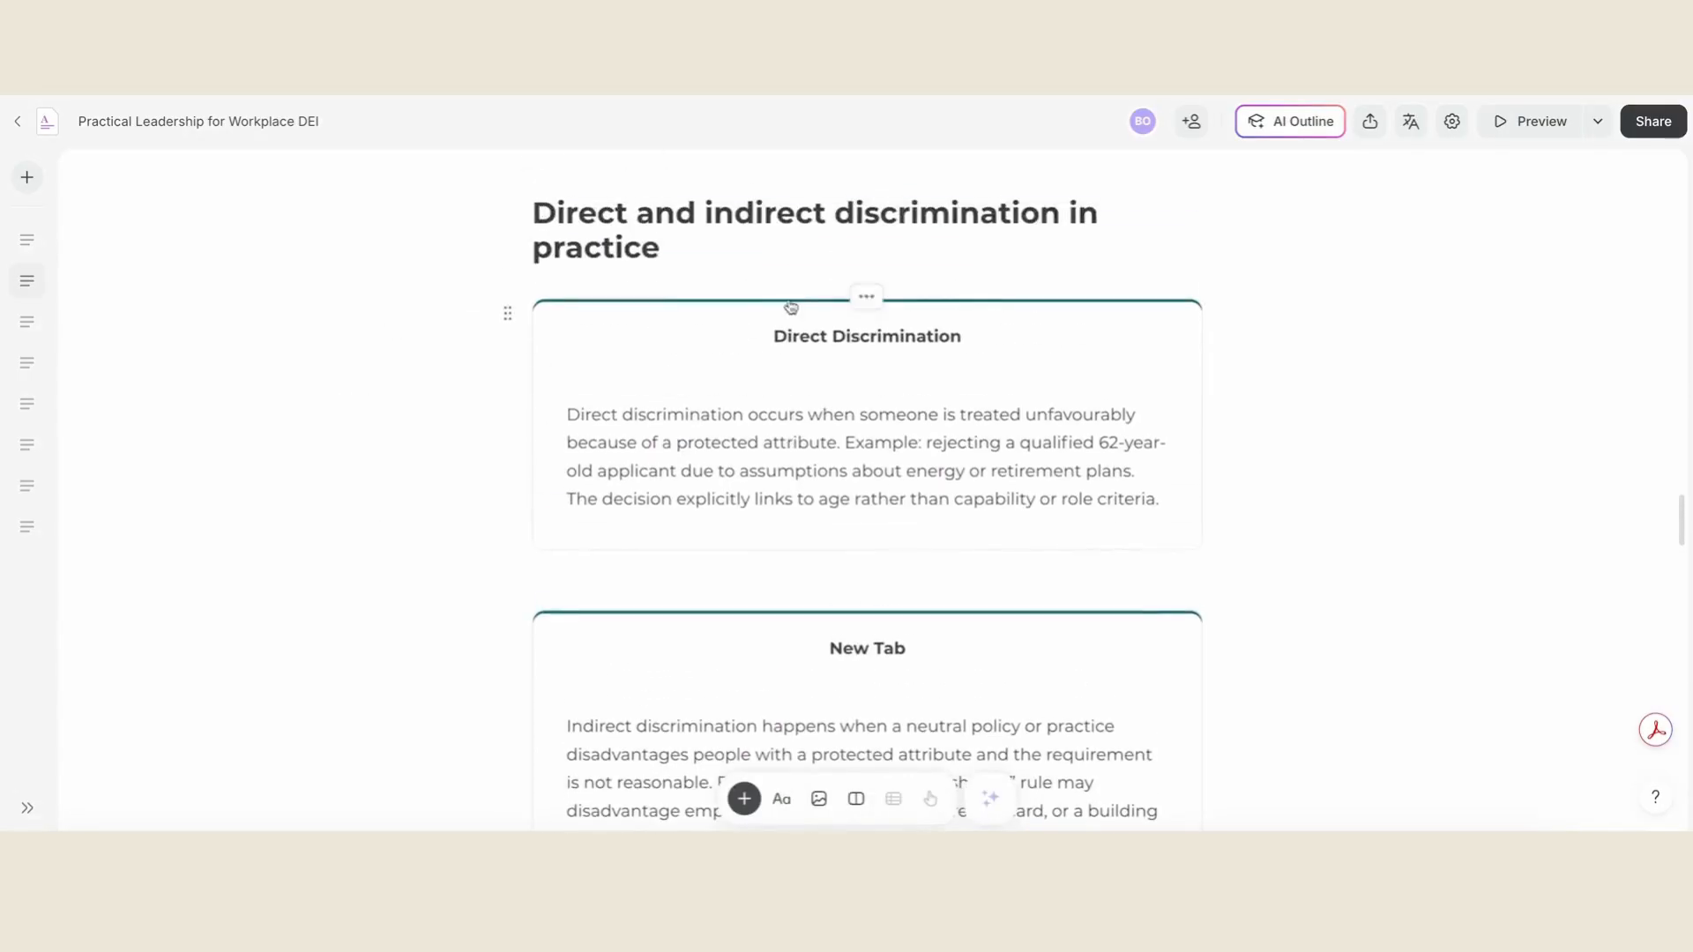
click(804, 314)
click(793, 269)
triple_click(1033, 336)
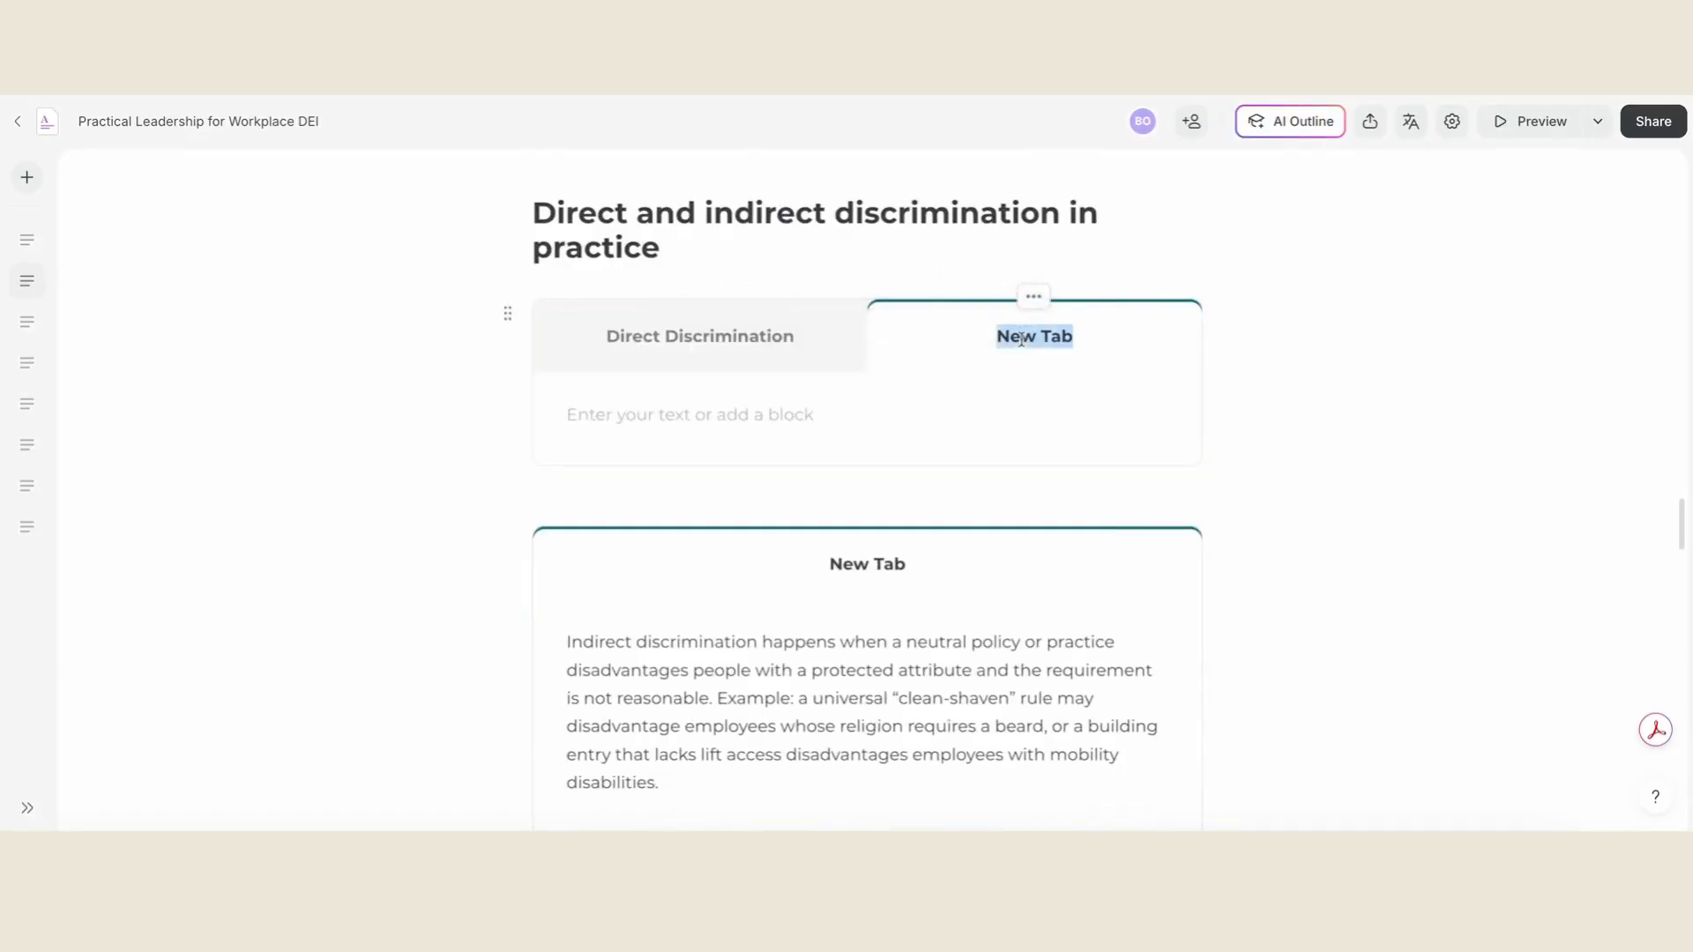
text(Indirect Discrimination)
- Copy the indirect discrimination text into the Indirect Discrimination tab, delete the duplicate tabs block below and check both tabs
drag(571, 636, 659, 783)
key(ctrl+c)
click(682, 428)
key(ctrl+v)
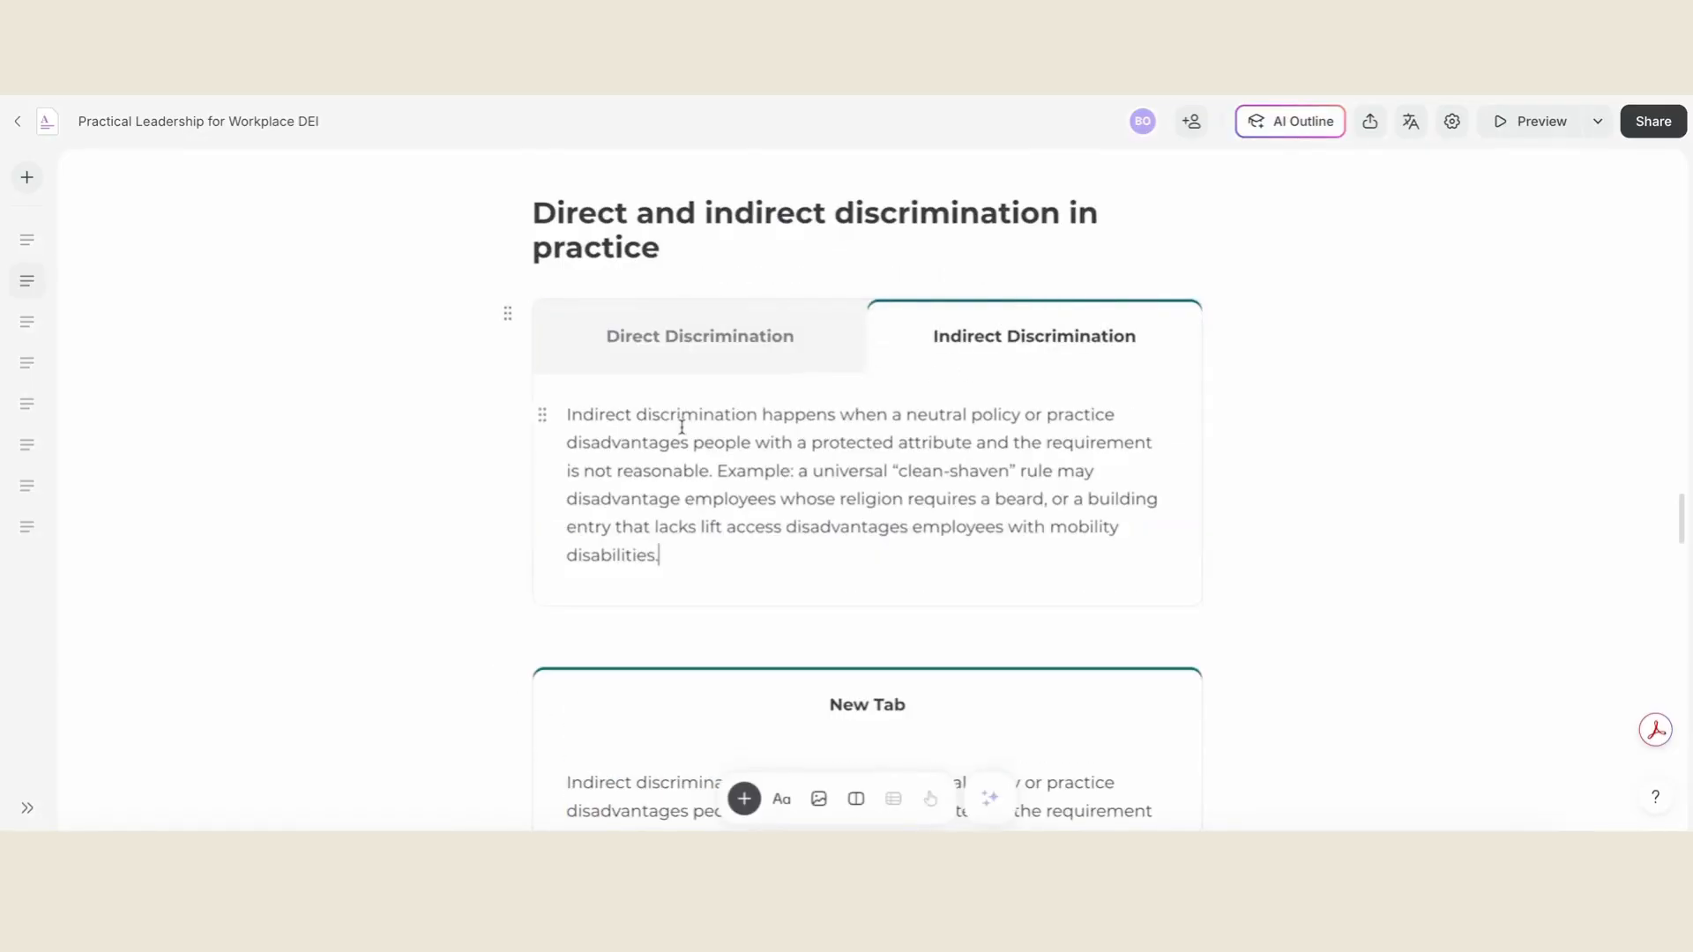
click(507, 680)
click(381, 631)
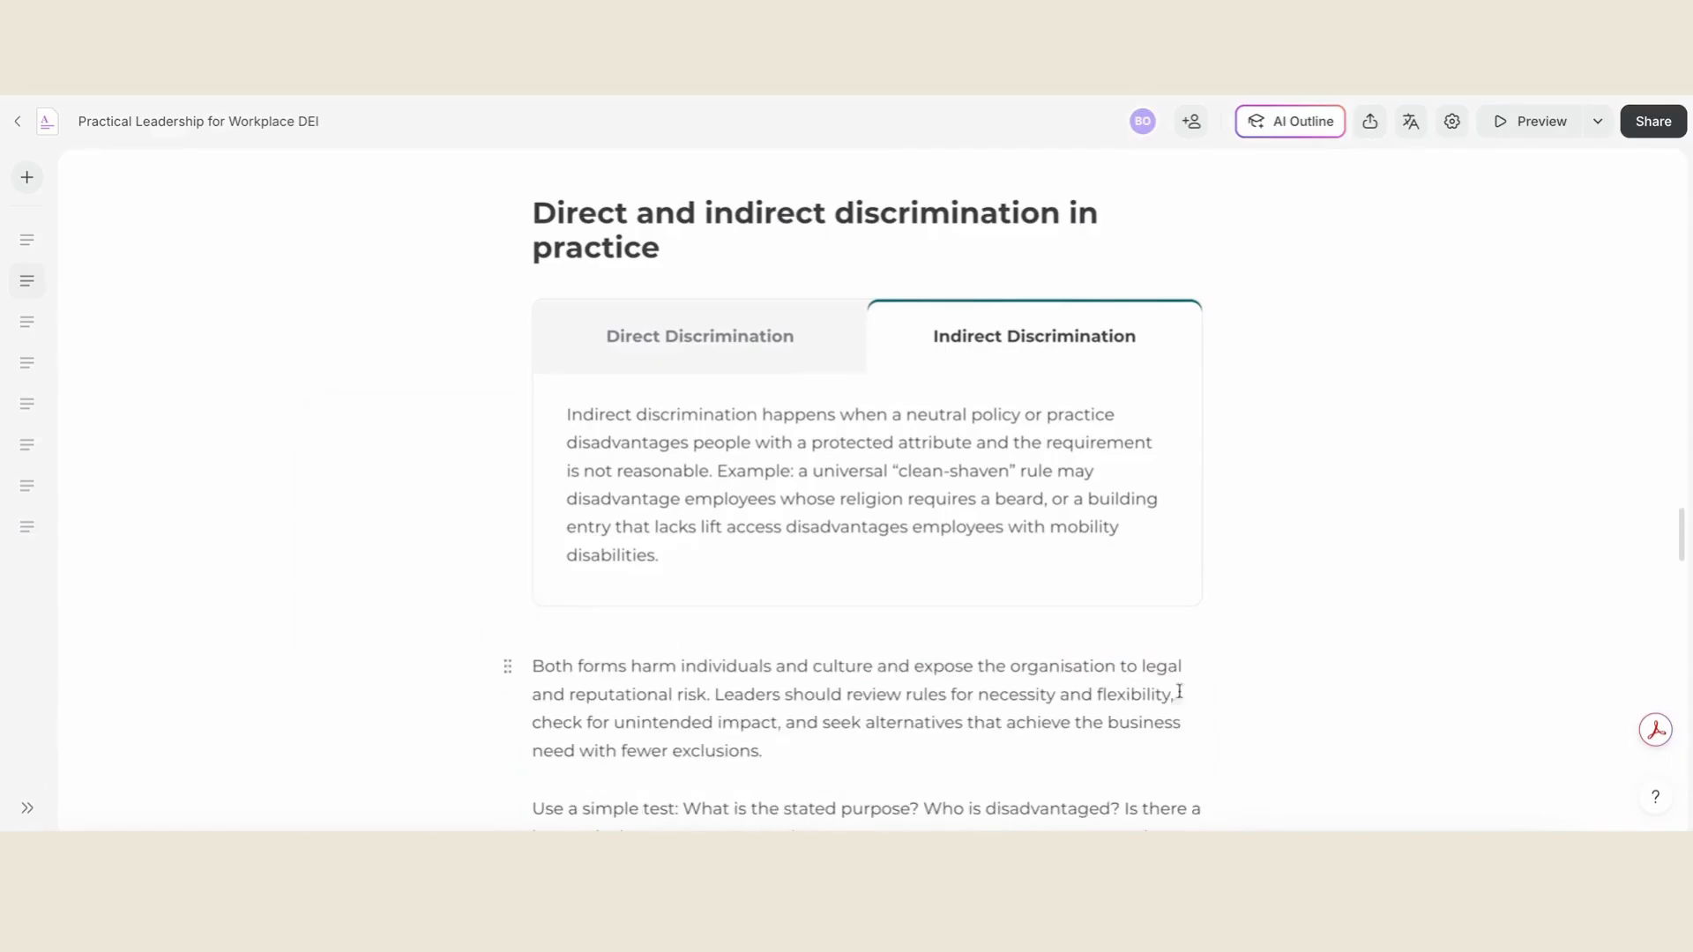
click(761, 322)
click(978, 328)
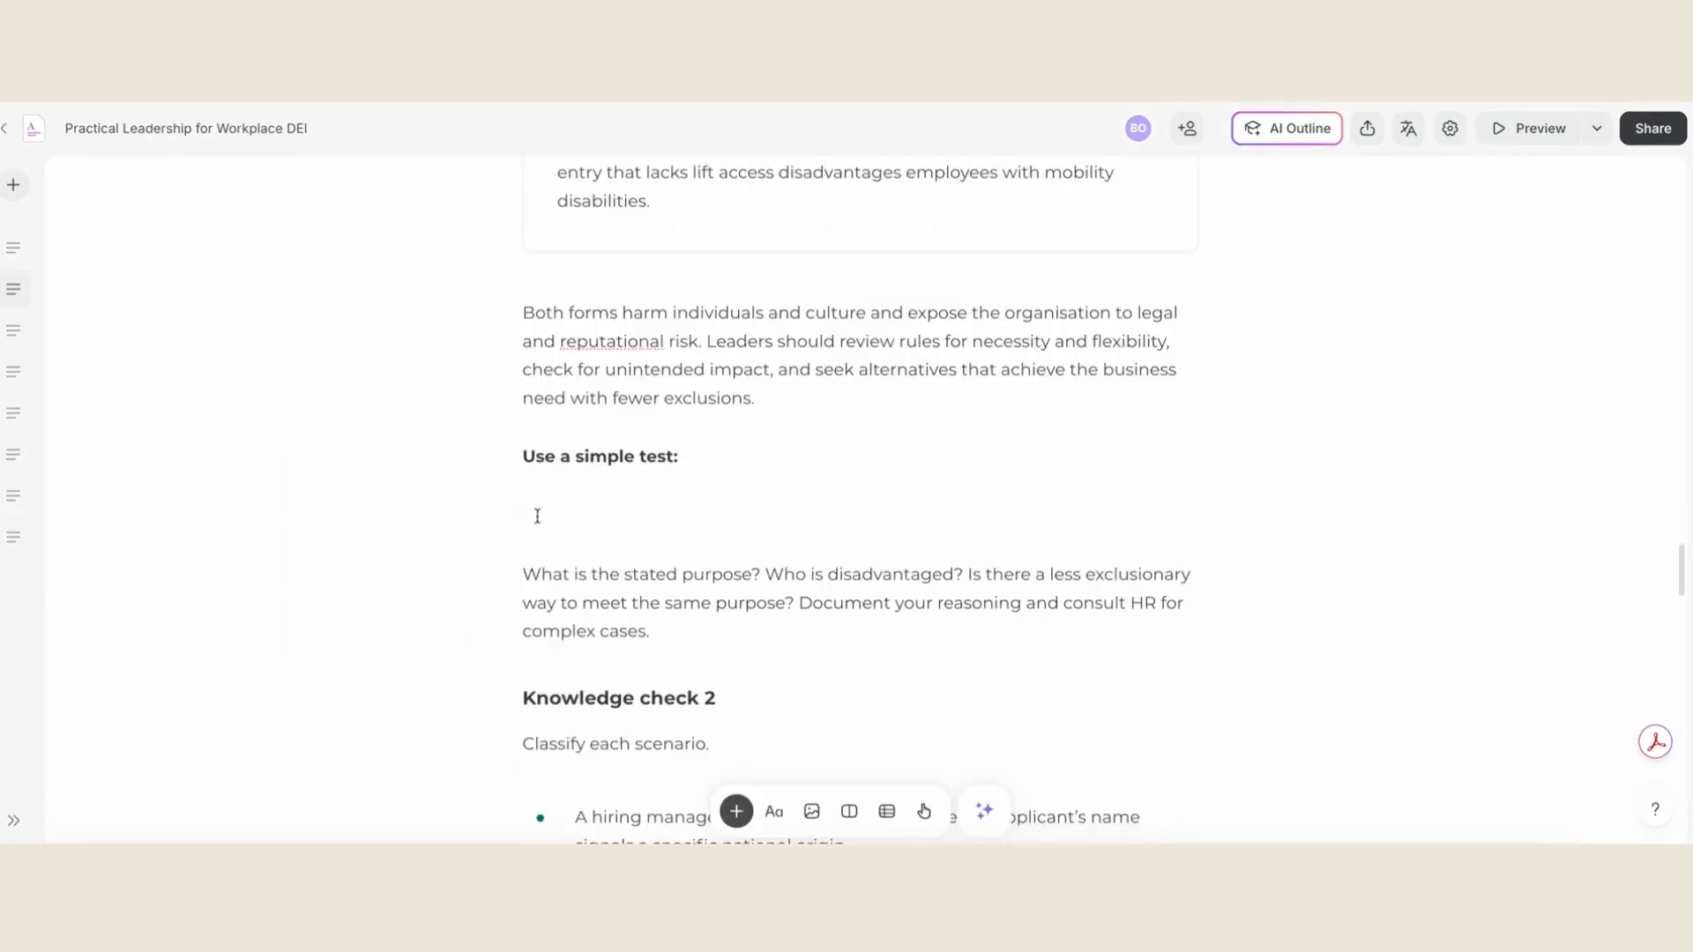
- Insert a flashcards block from the interaction blocks beneath "Use a simple test:"
click(736, 811)
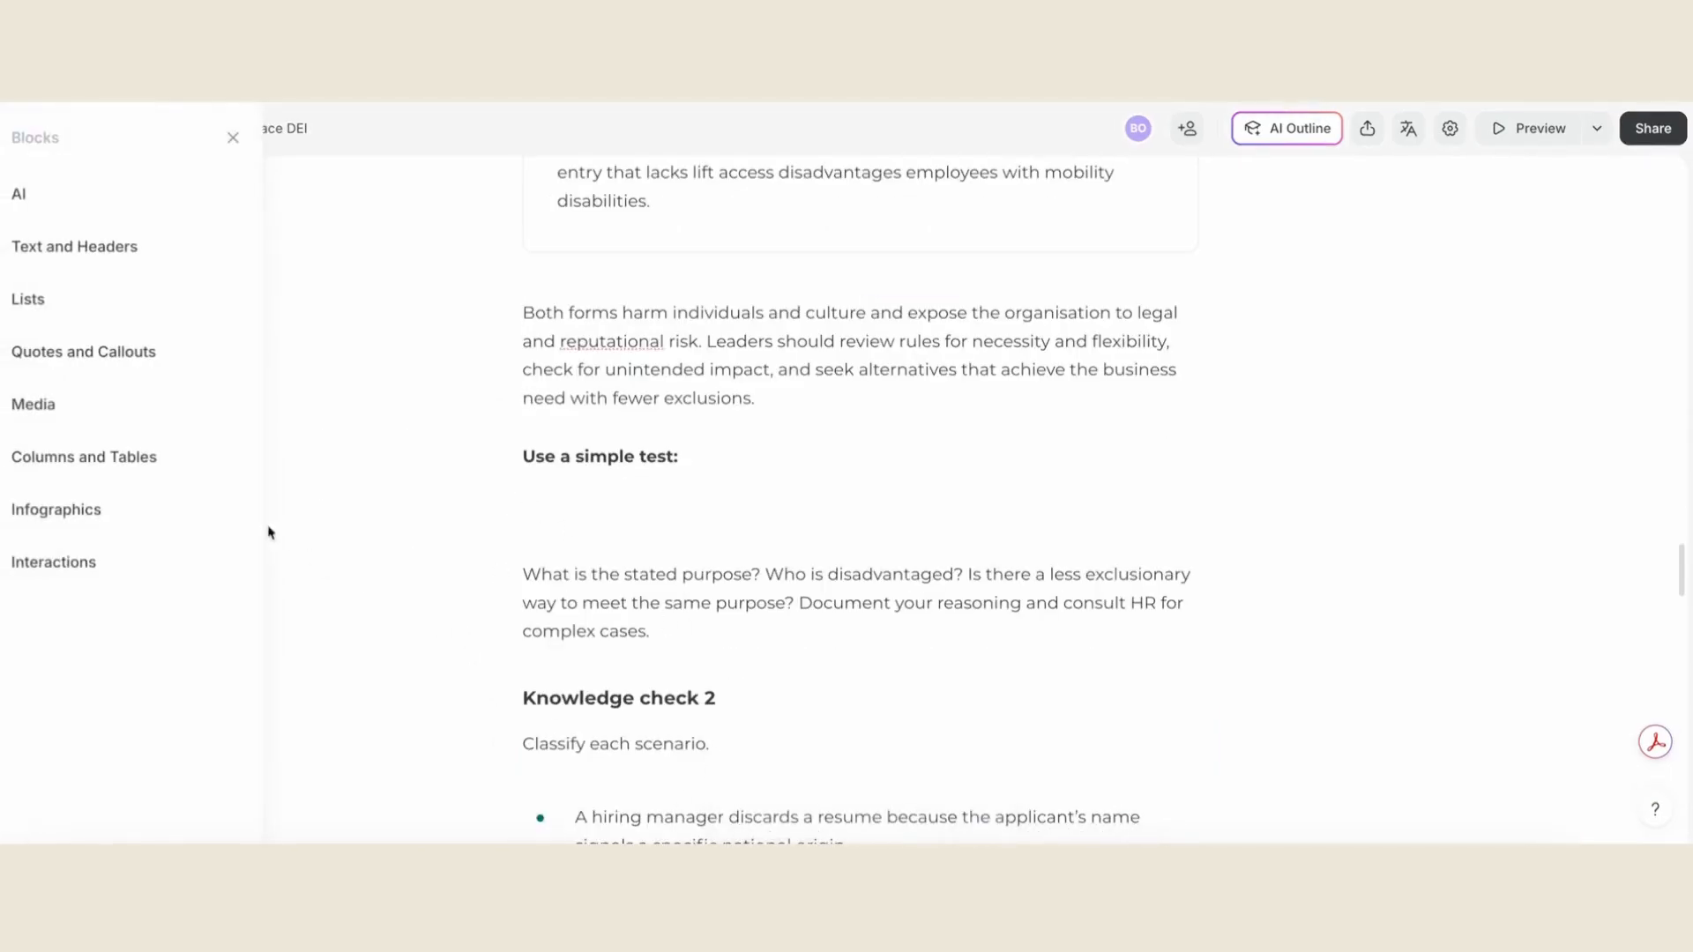
click(190, 570)
scroll(431, 548, down, 8)
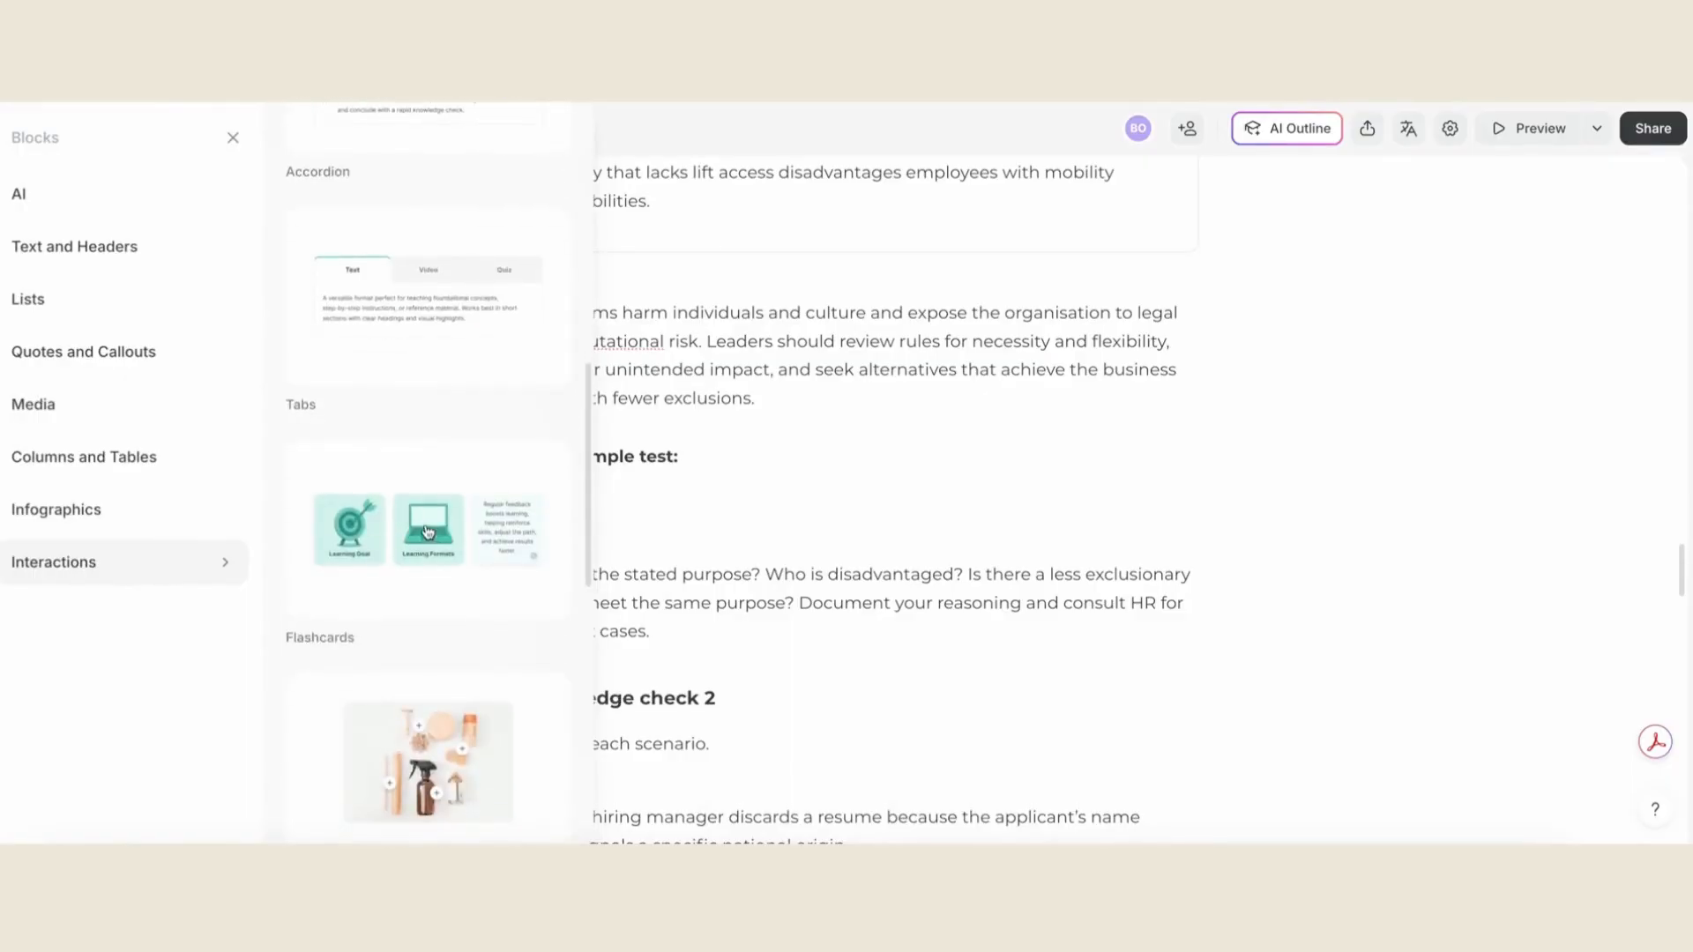
click(432, 548)
scroll(670, 600, down, 3)
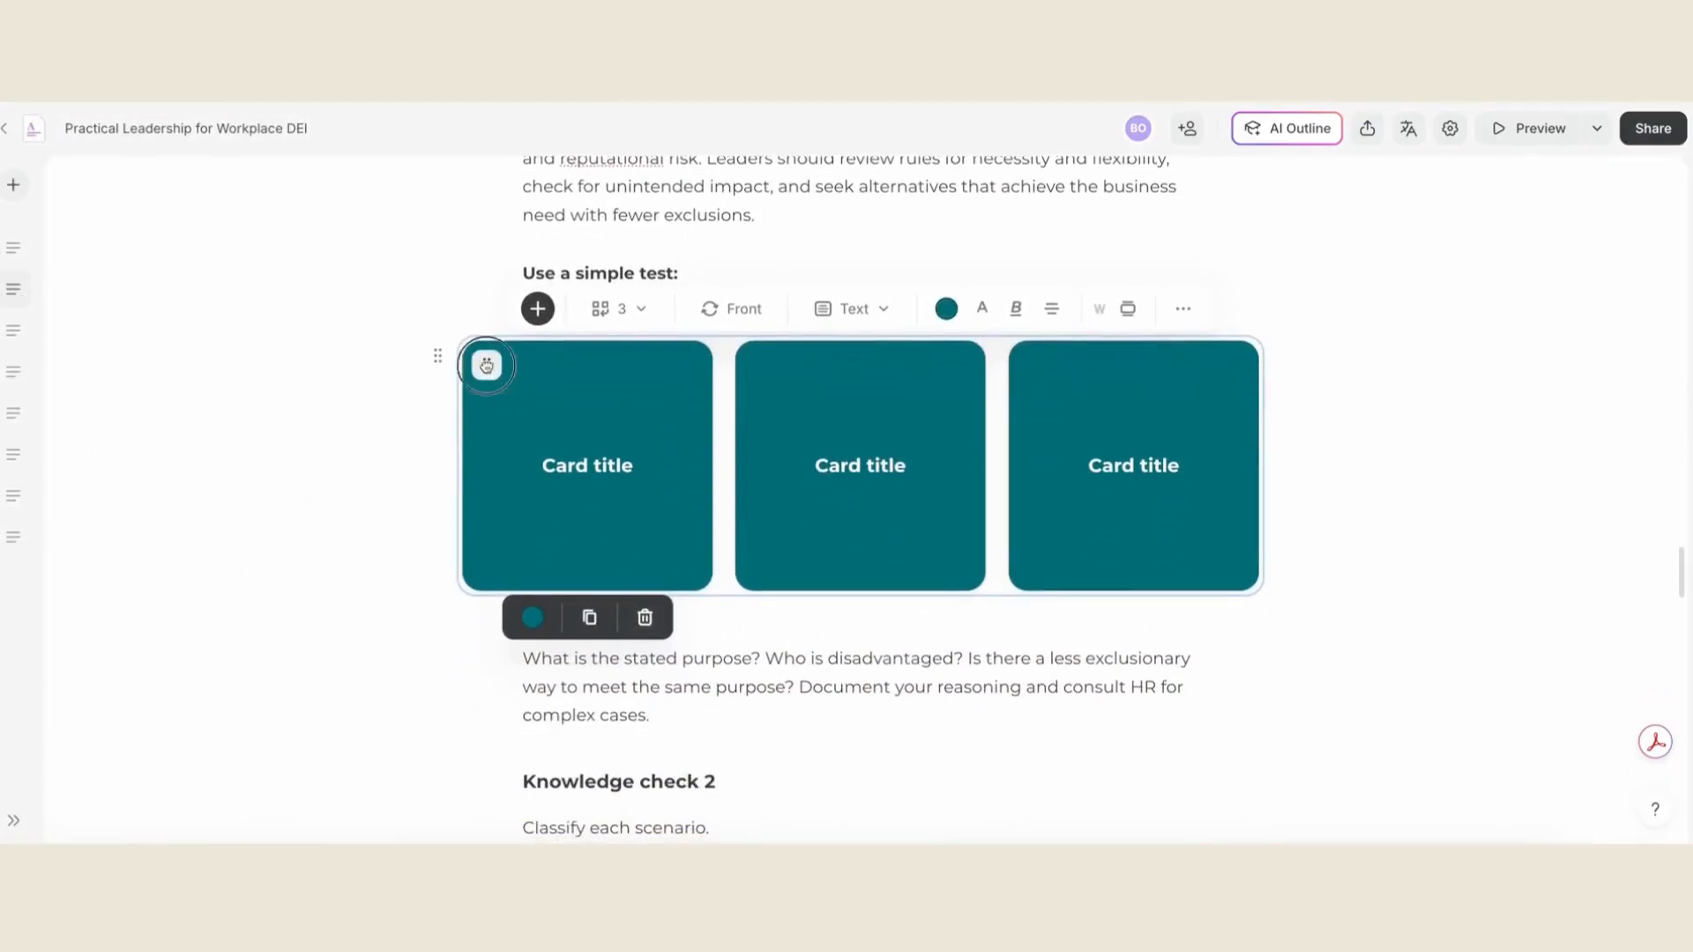
- Change the flashcards' front type to Image and use the teal question-mark cover picture for the fronts
click(754, 319)
click(852, 308)
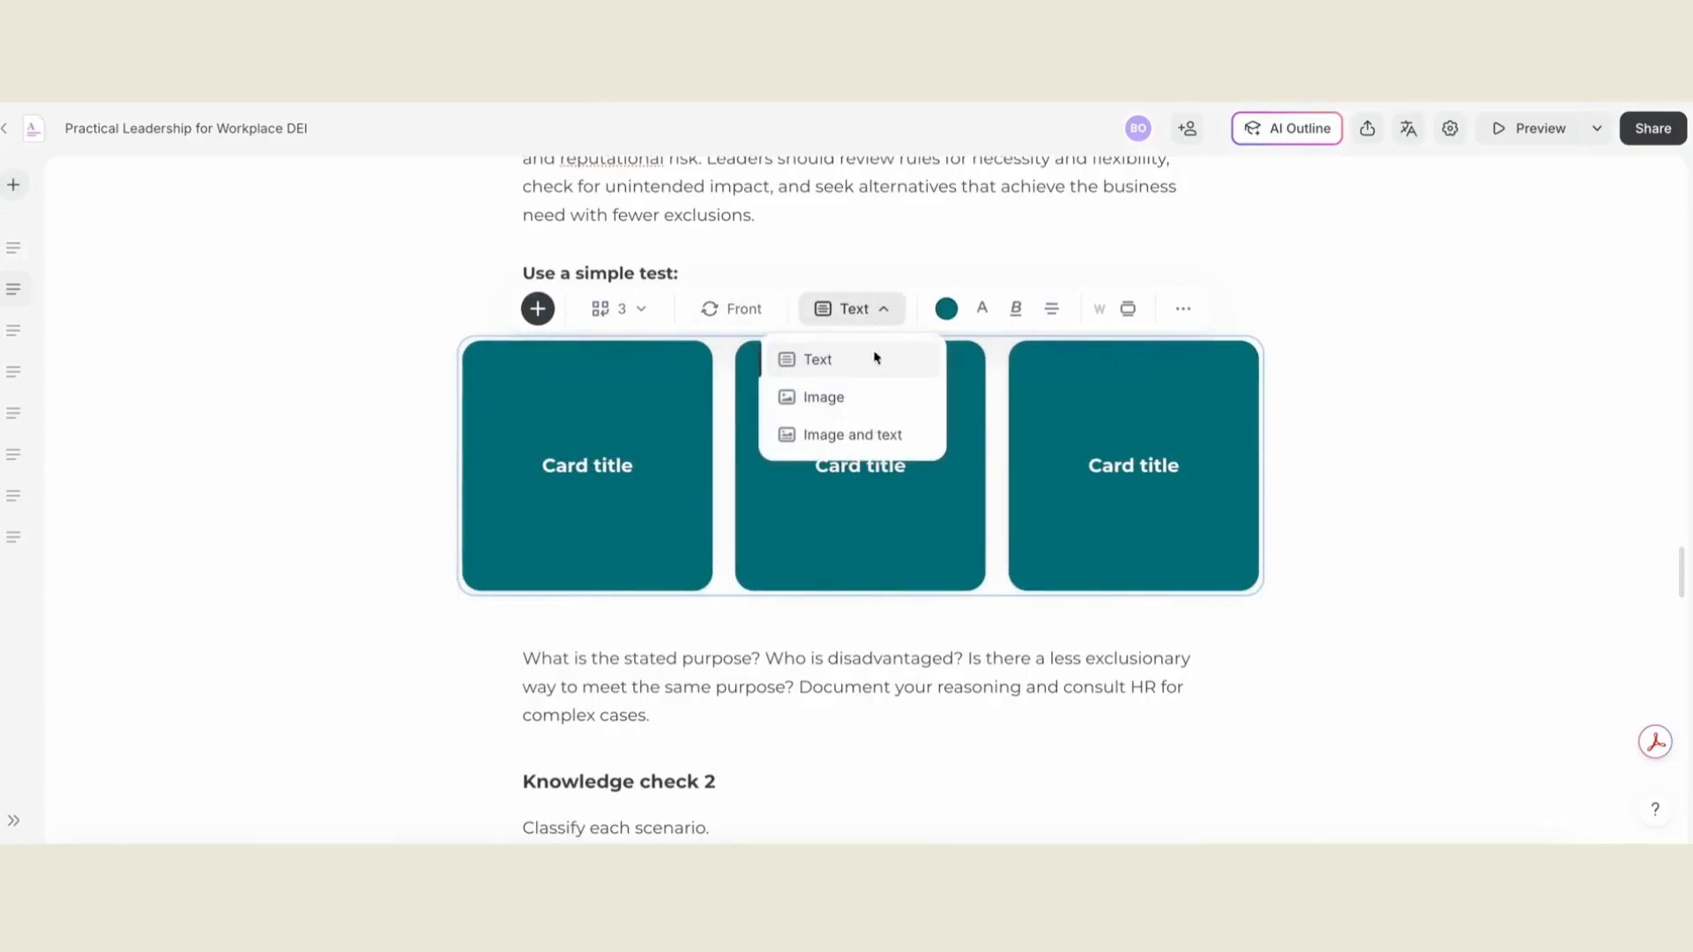
click(862, 397)
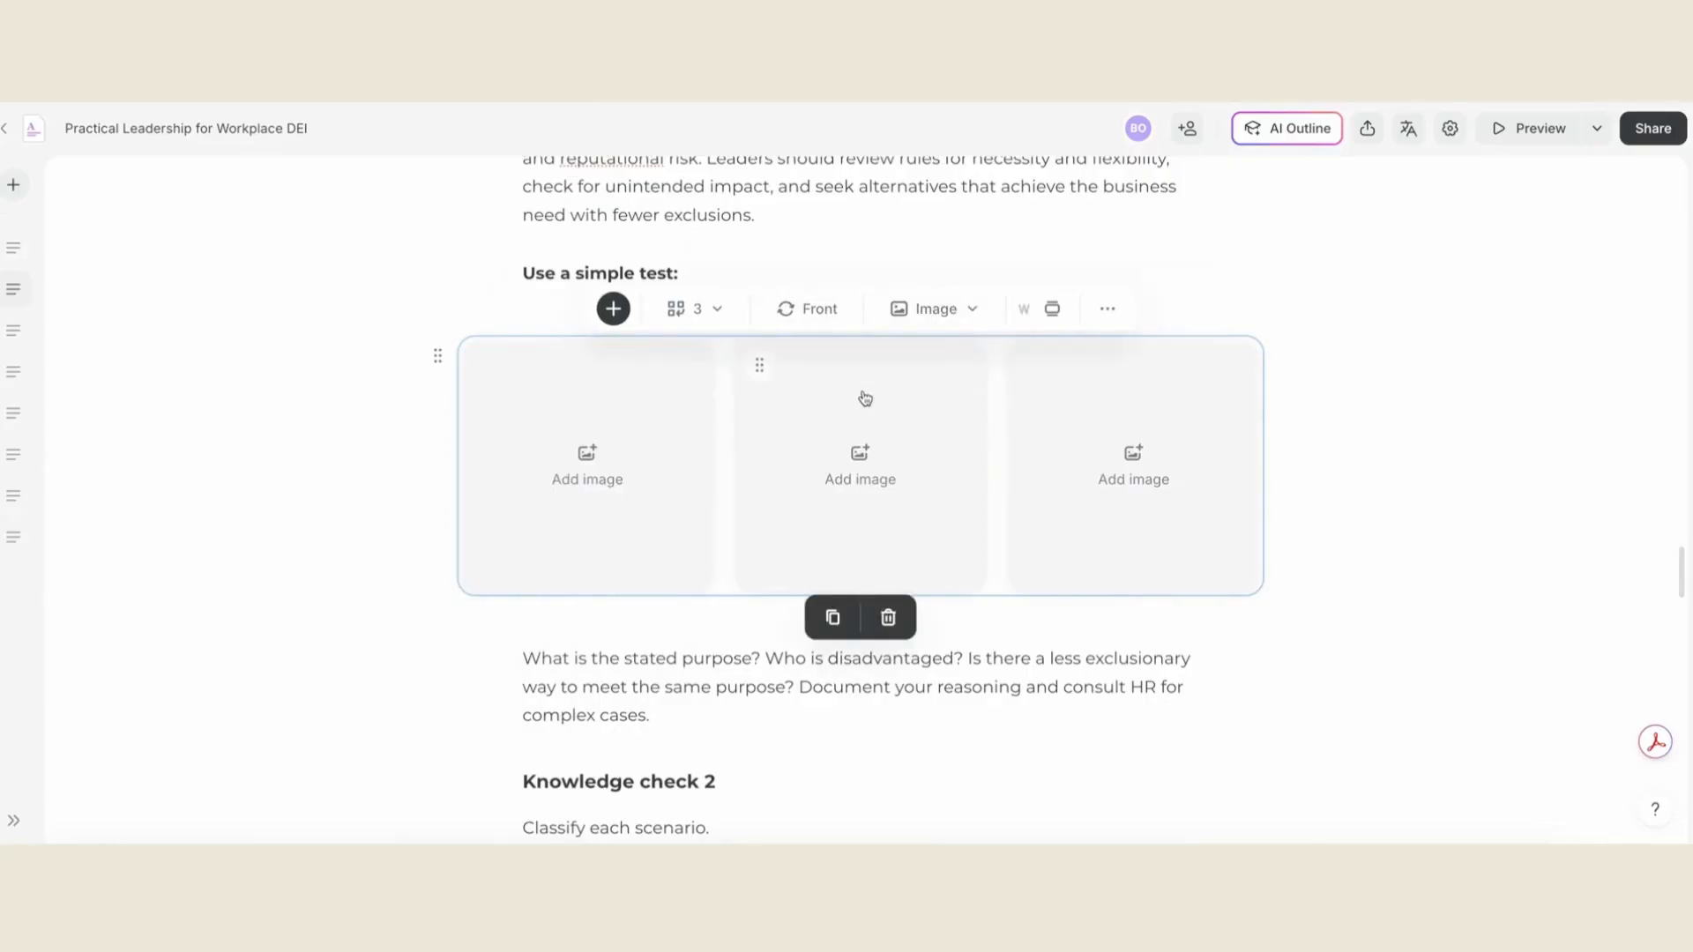
click(696, 452)
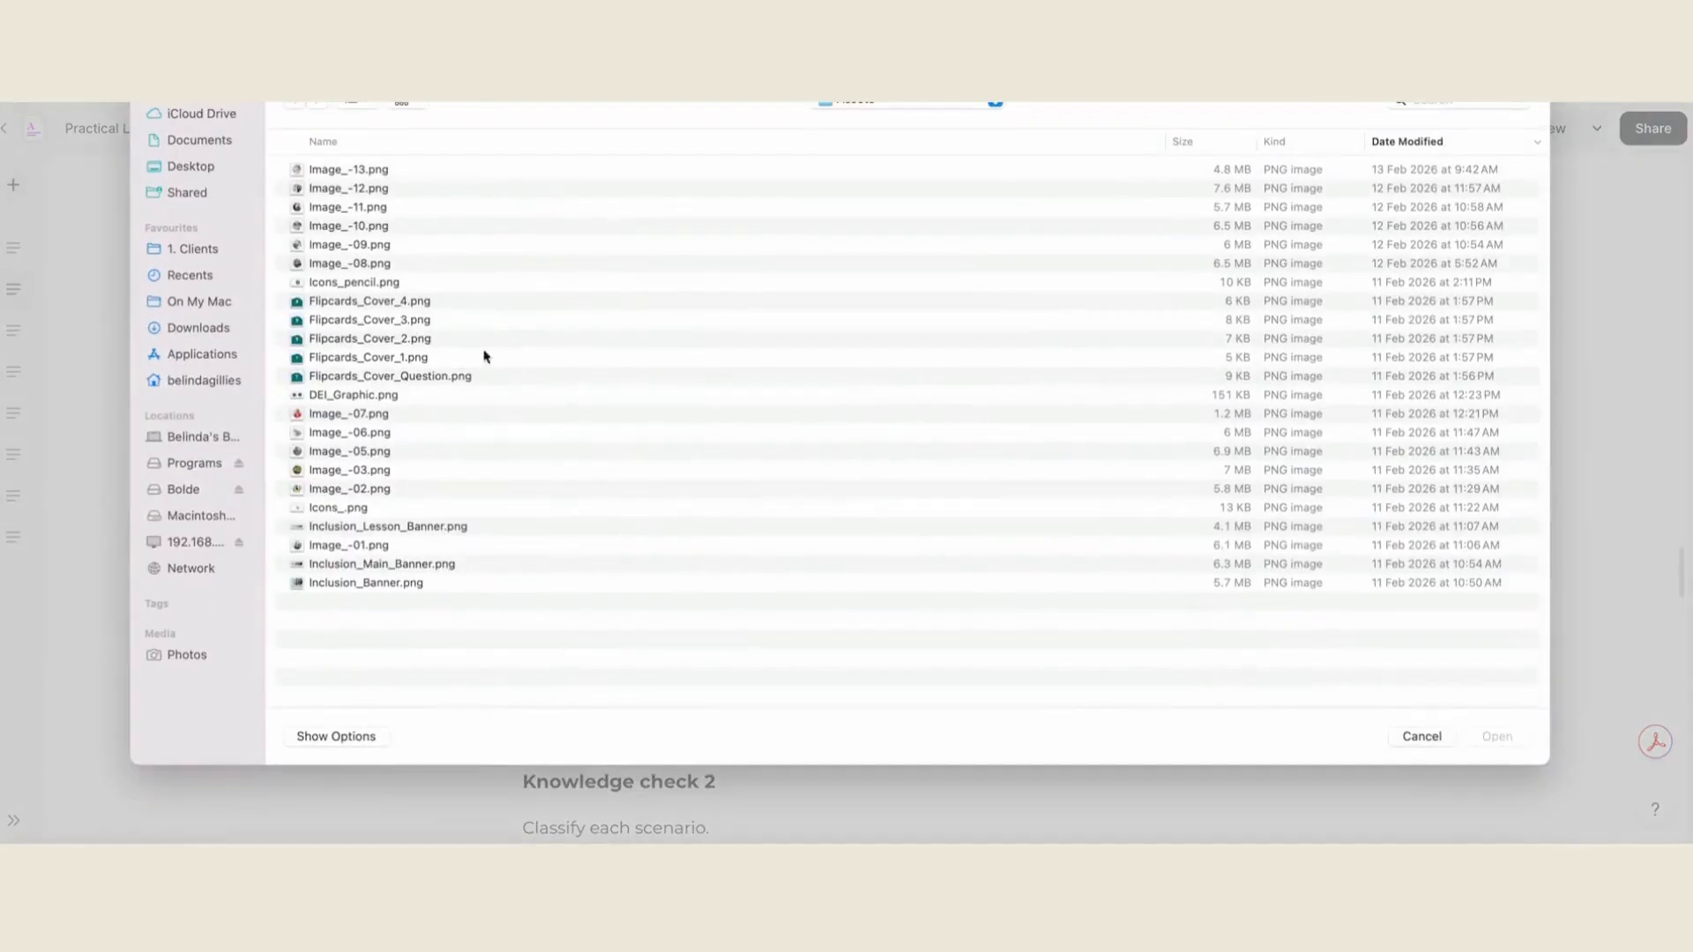
double_click(385, 301)
- Show the backs of the flashcards and move "What is the stated purpose?" from the paragraph onto the first card
click(812, 311)
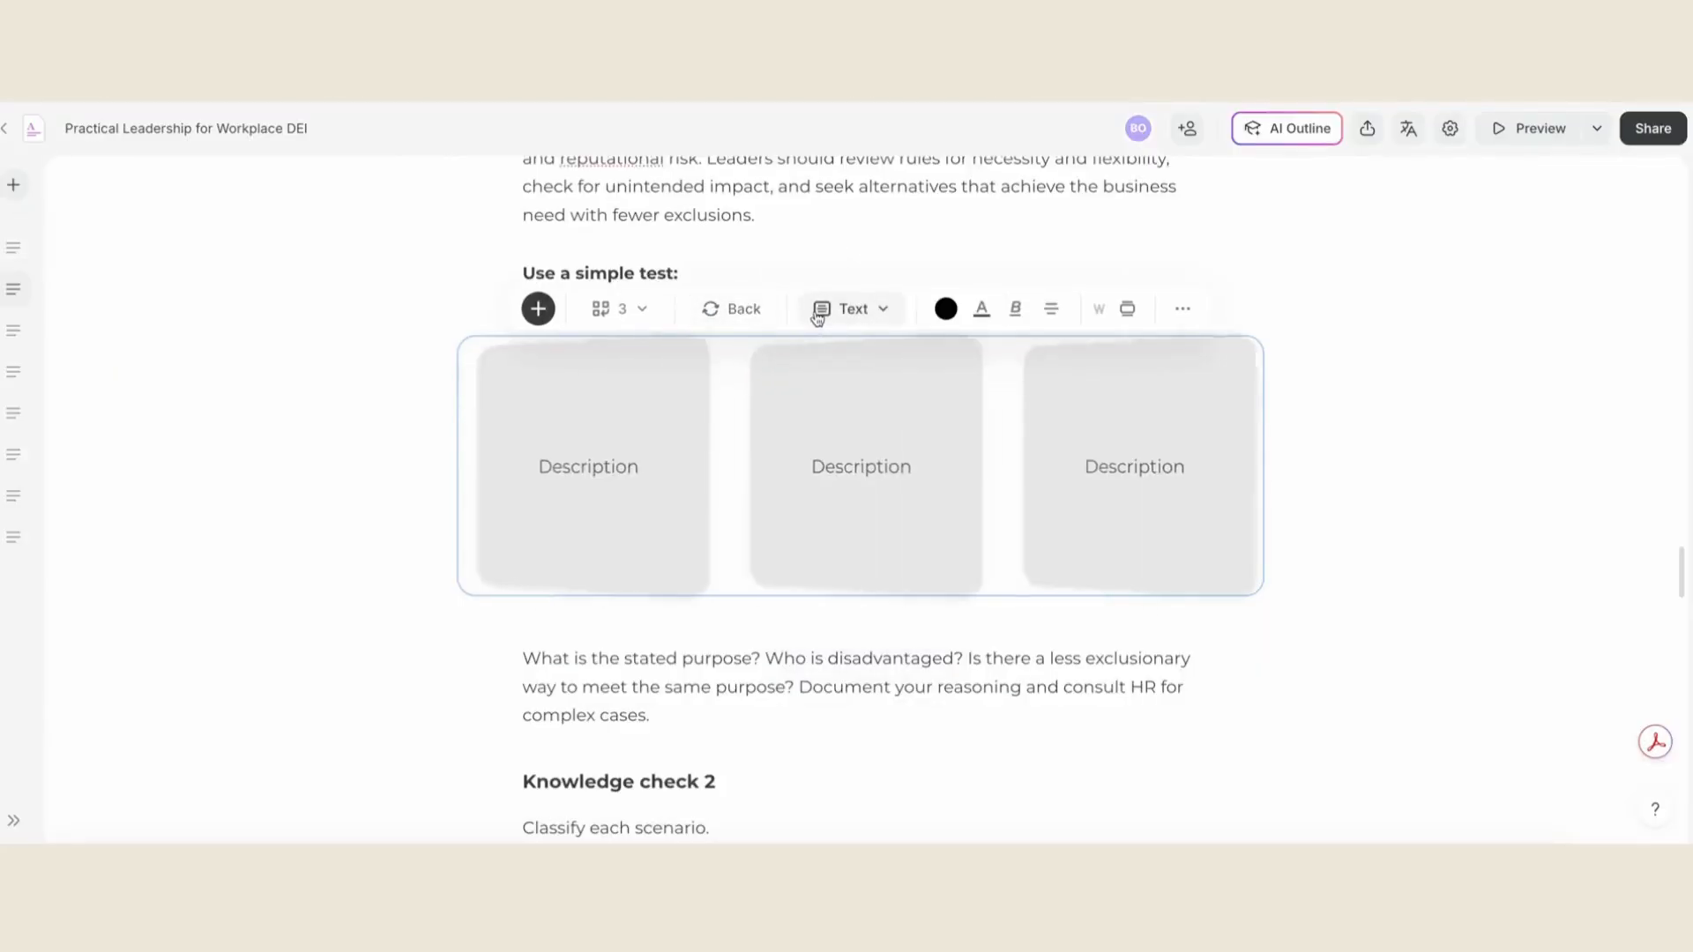
drag(760, 660, 522, 659)
key(ctrl+x)
double_click(572, 464)
key(ctrl+v)
- Move "Who is disadvantaged?" to the second card's back and "Is there a less exclusionary way to meet the same purpose?" to the third's
drag(731, 658, 600, 687)
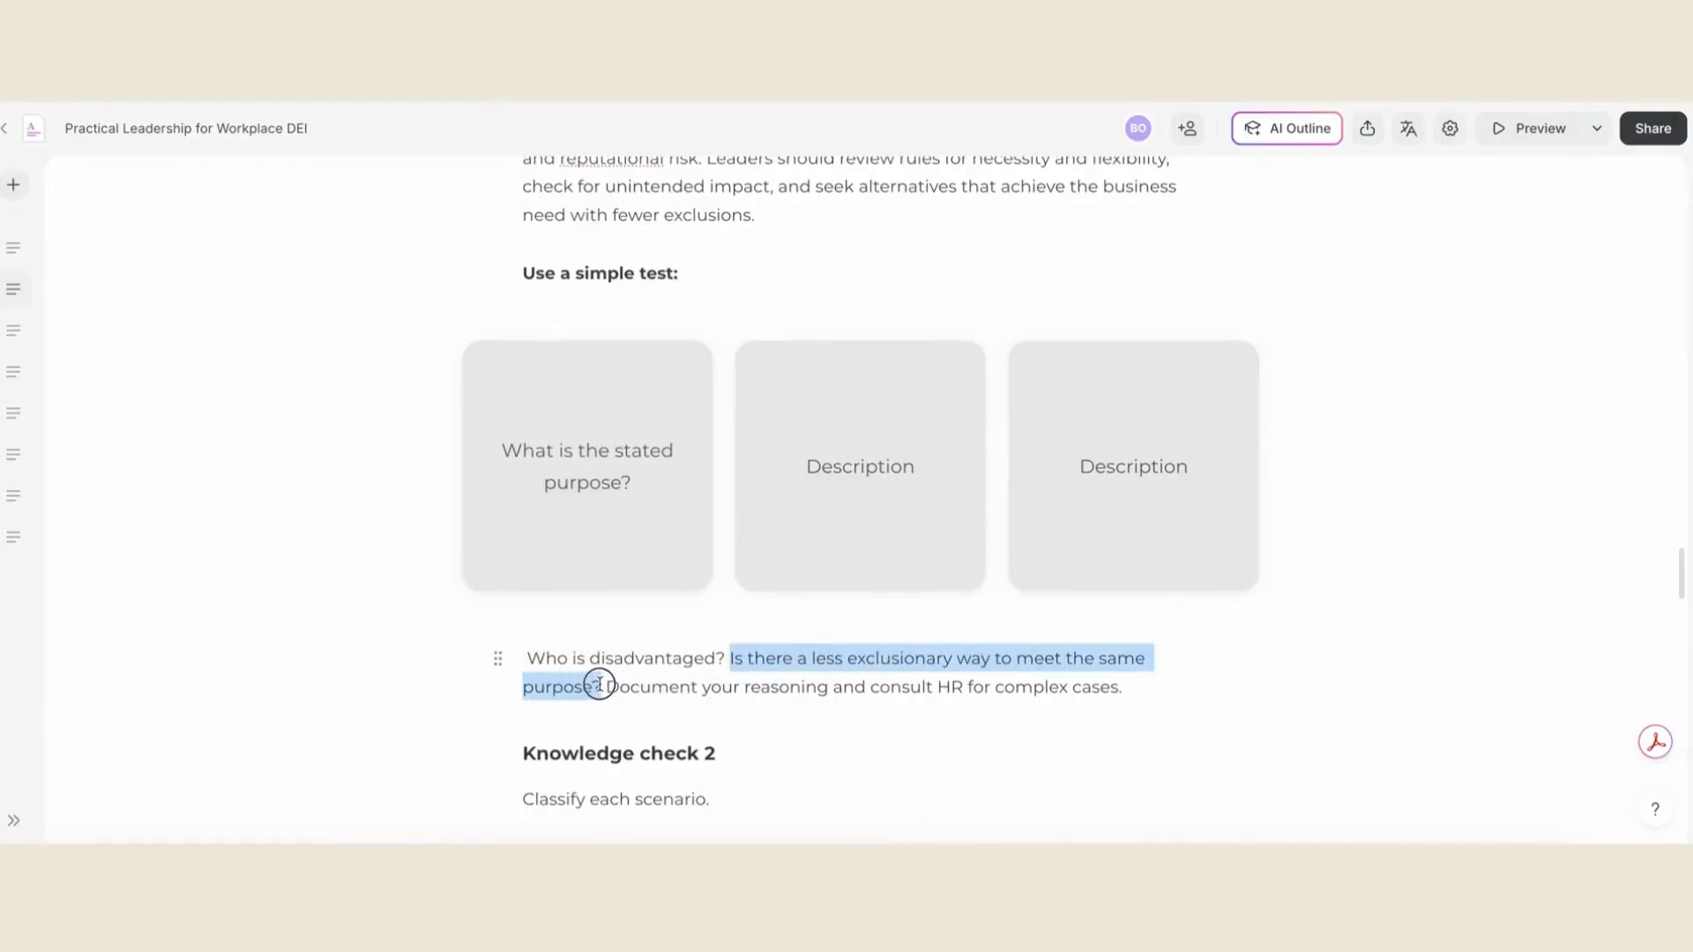
key(ctrl+x)
double_click(860, 467)
key(ctrl+v)
double_click(1133, 467)
key(ctrl+v)
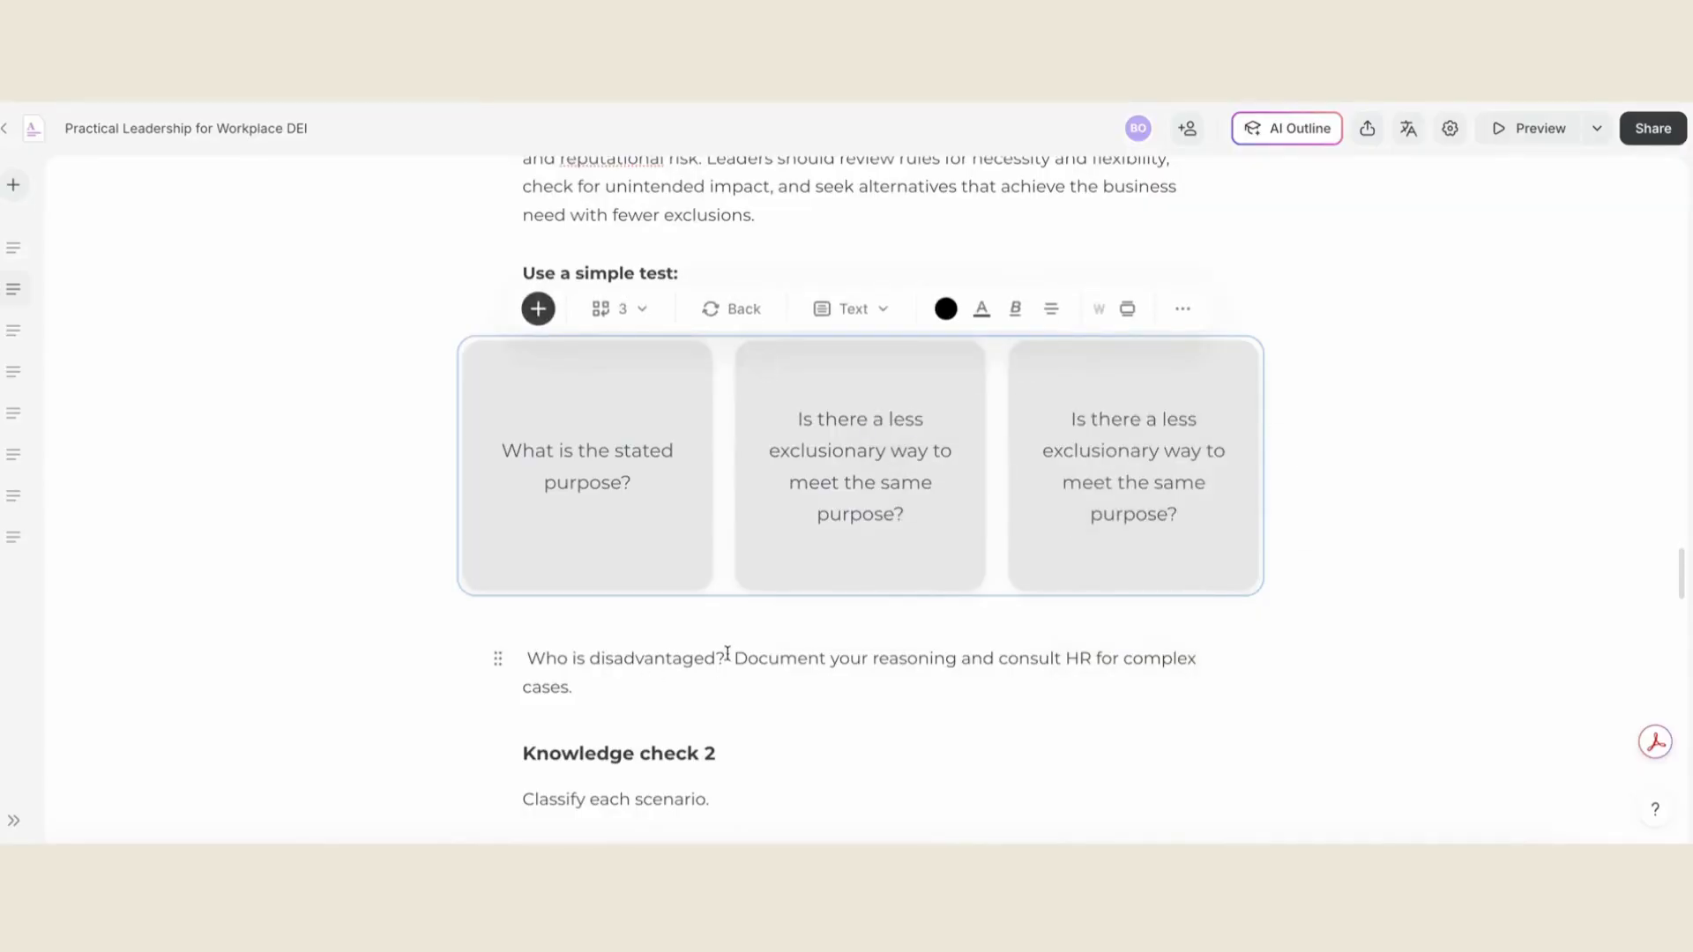
drag(727, 652, 514, 658)
key(ctrl+x)
text(Who is disadvantaged?)
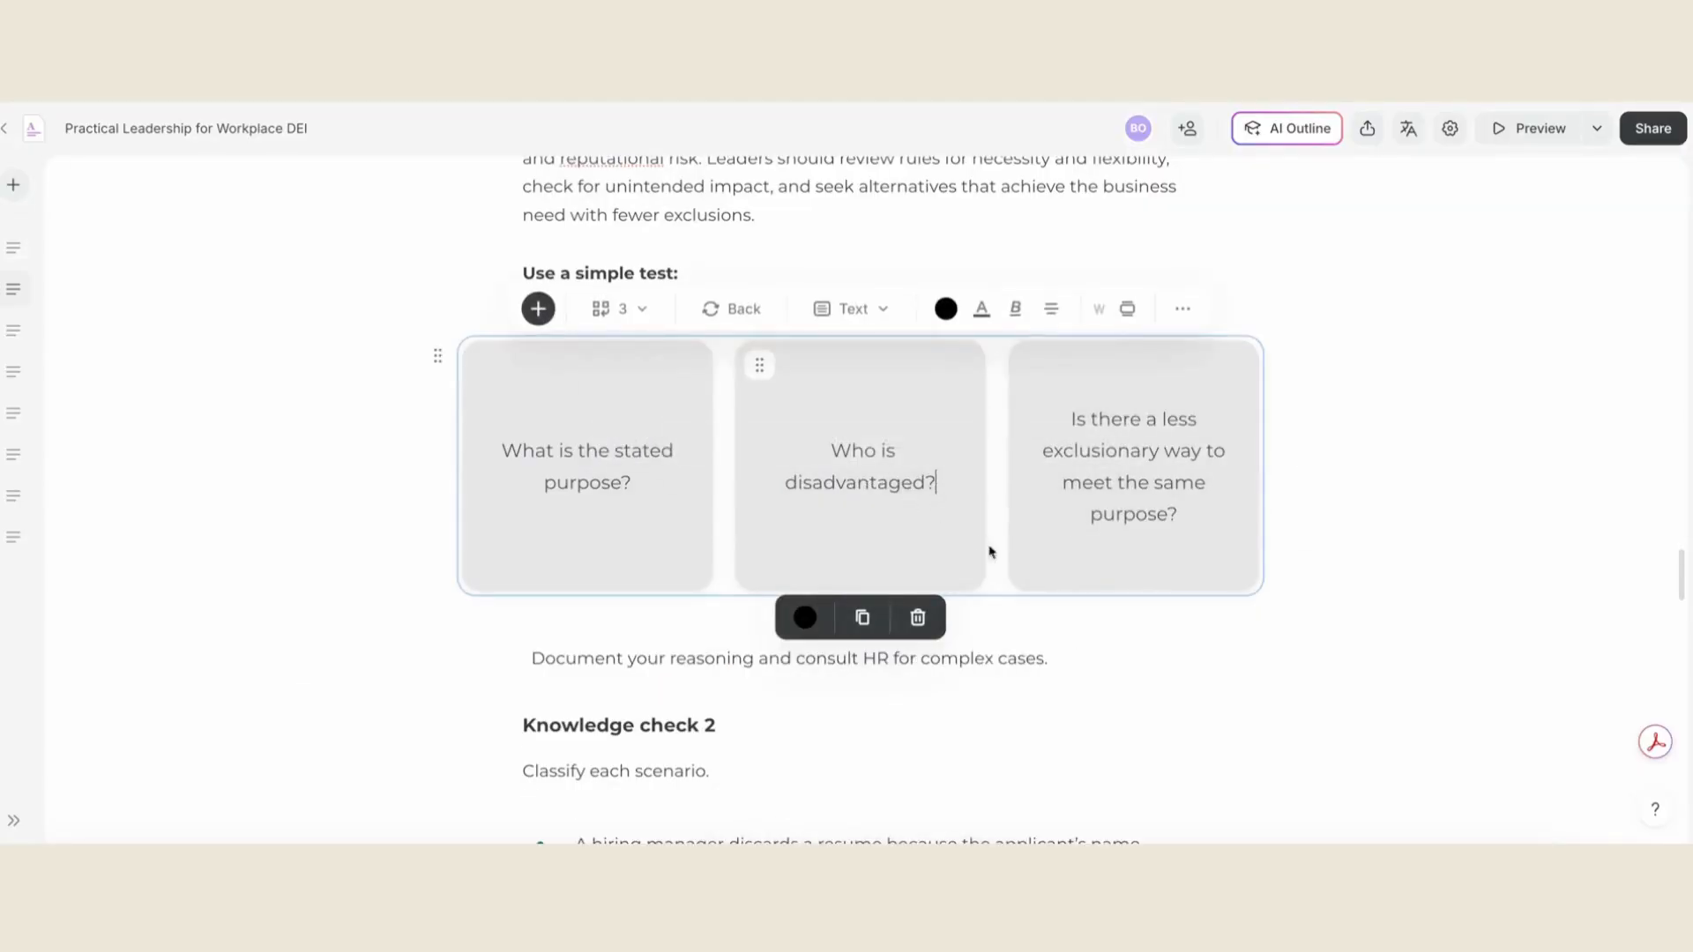
- Convert the sentence "Document your reasoning and consult HR for complex cases." into a callout
click(1044, 661)
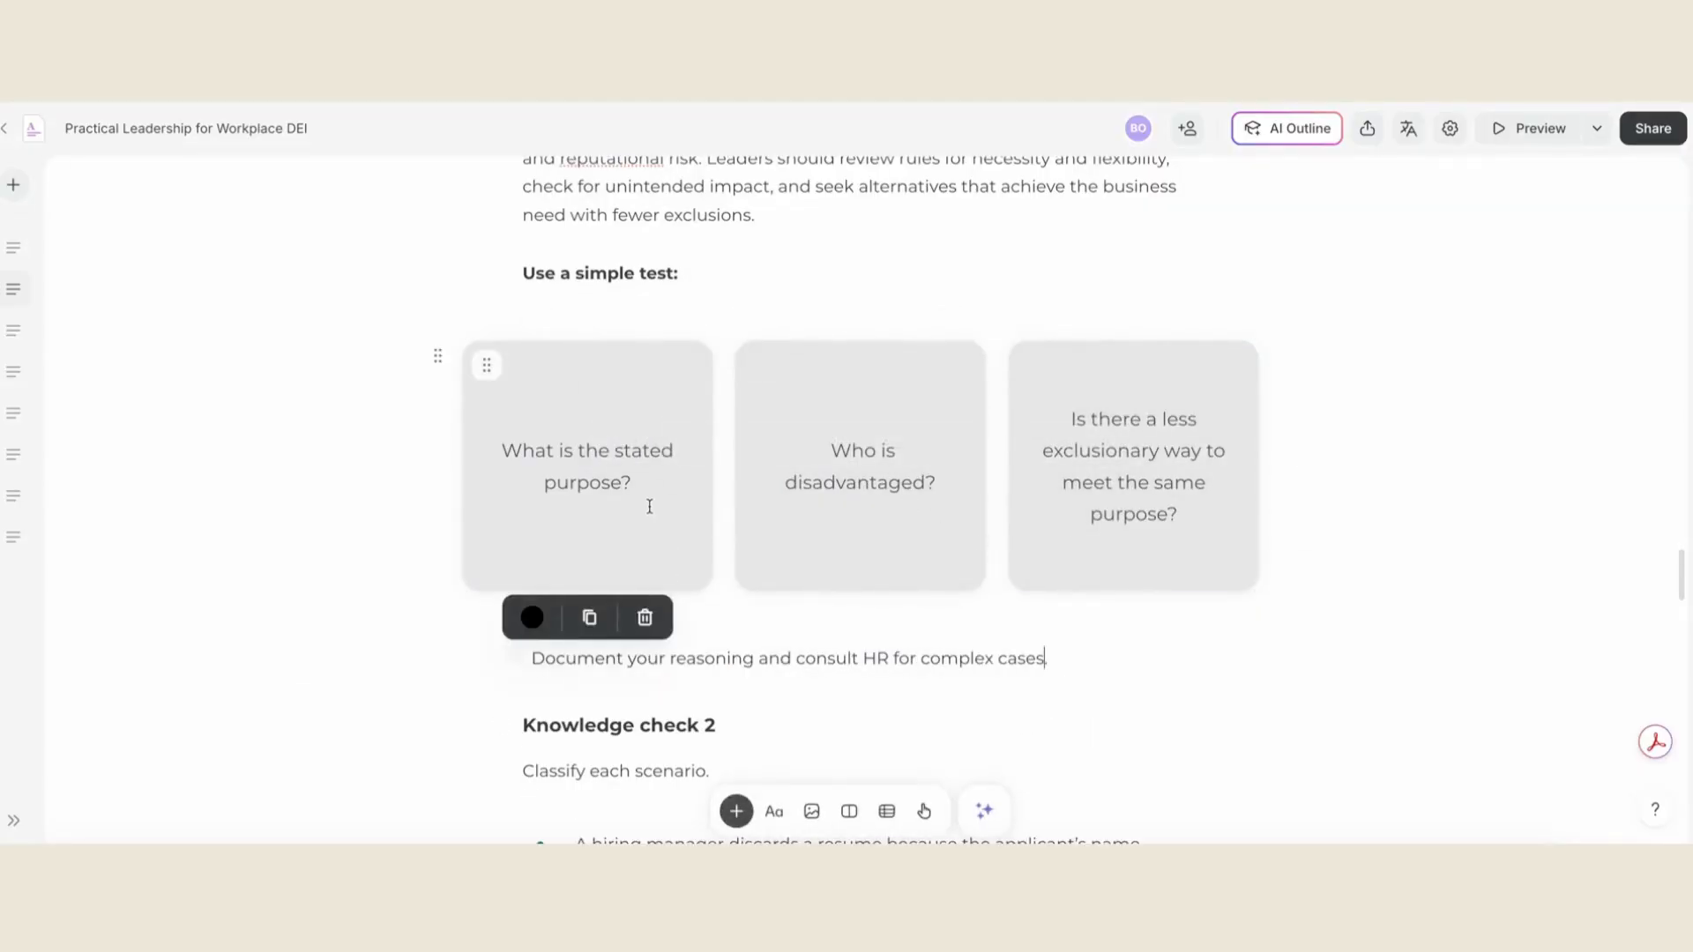
click(909, 267)
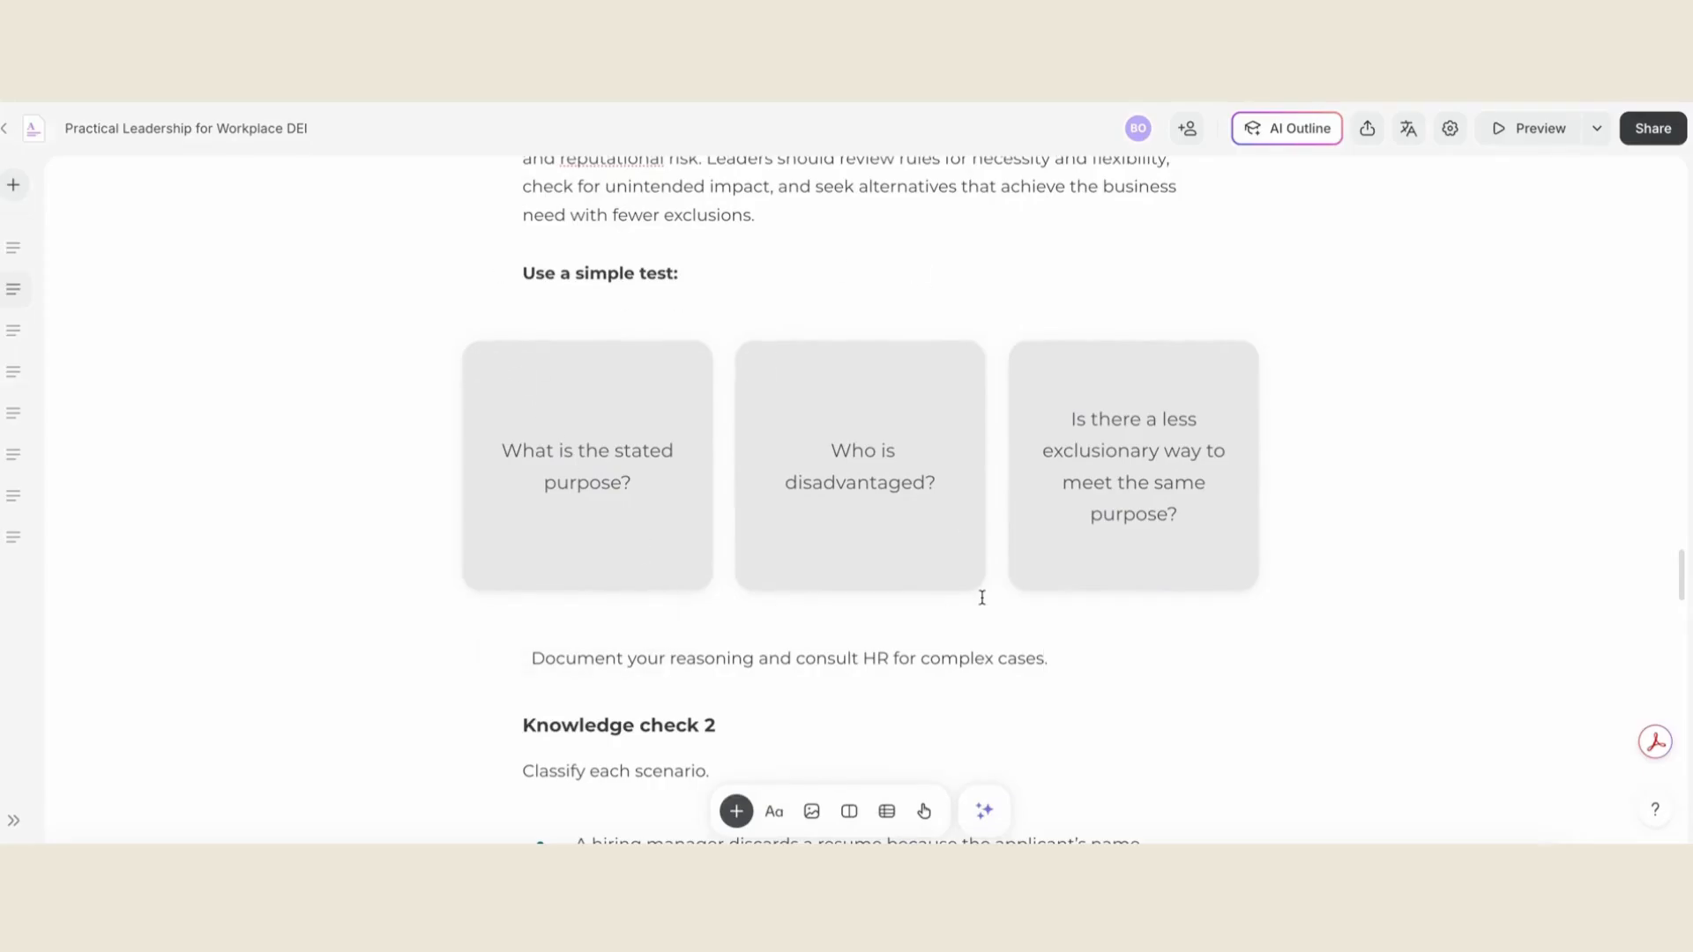
scroll(982, 598, down, 2)
double_click(681, 559)
click(498, 560)
mouse_move(456, 650)
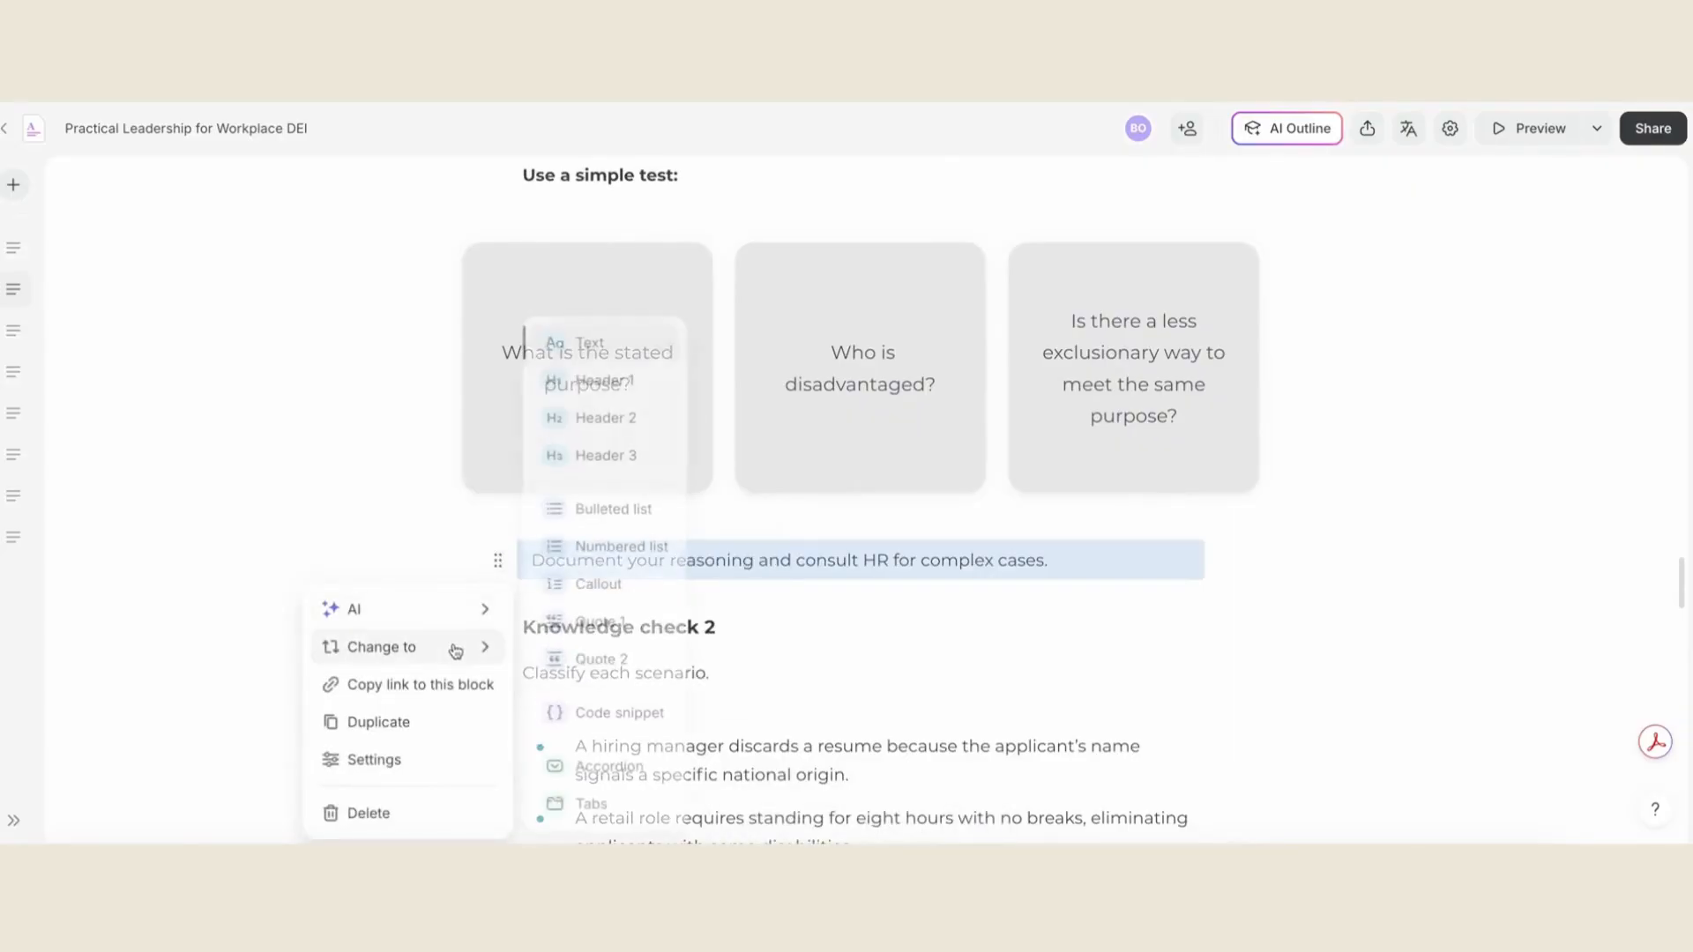
click(596, 585)
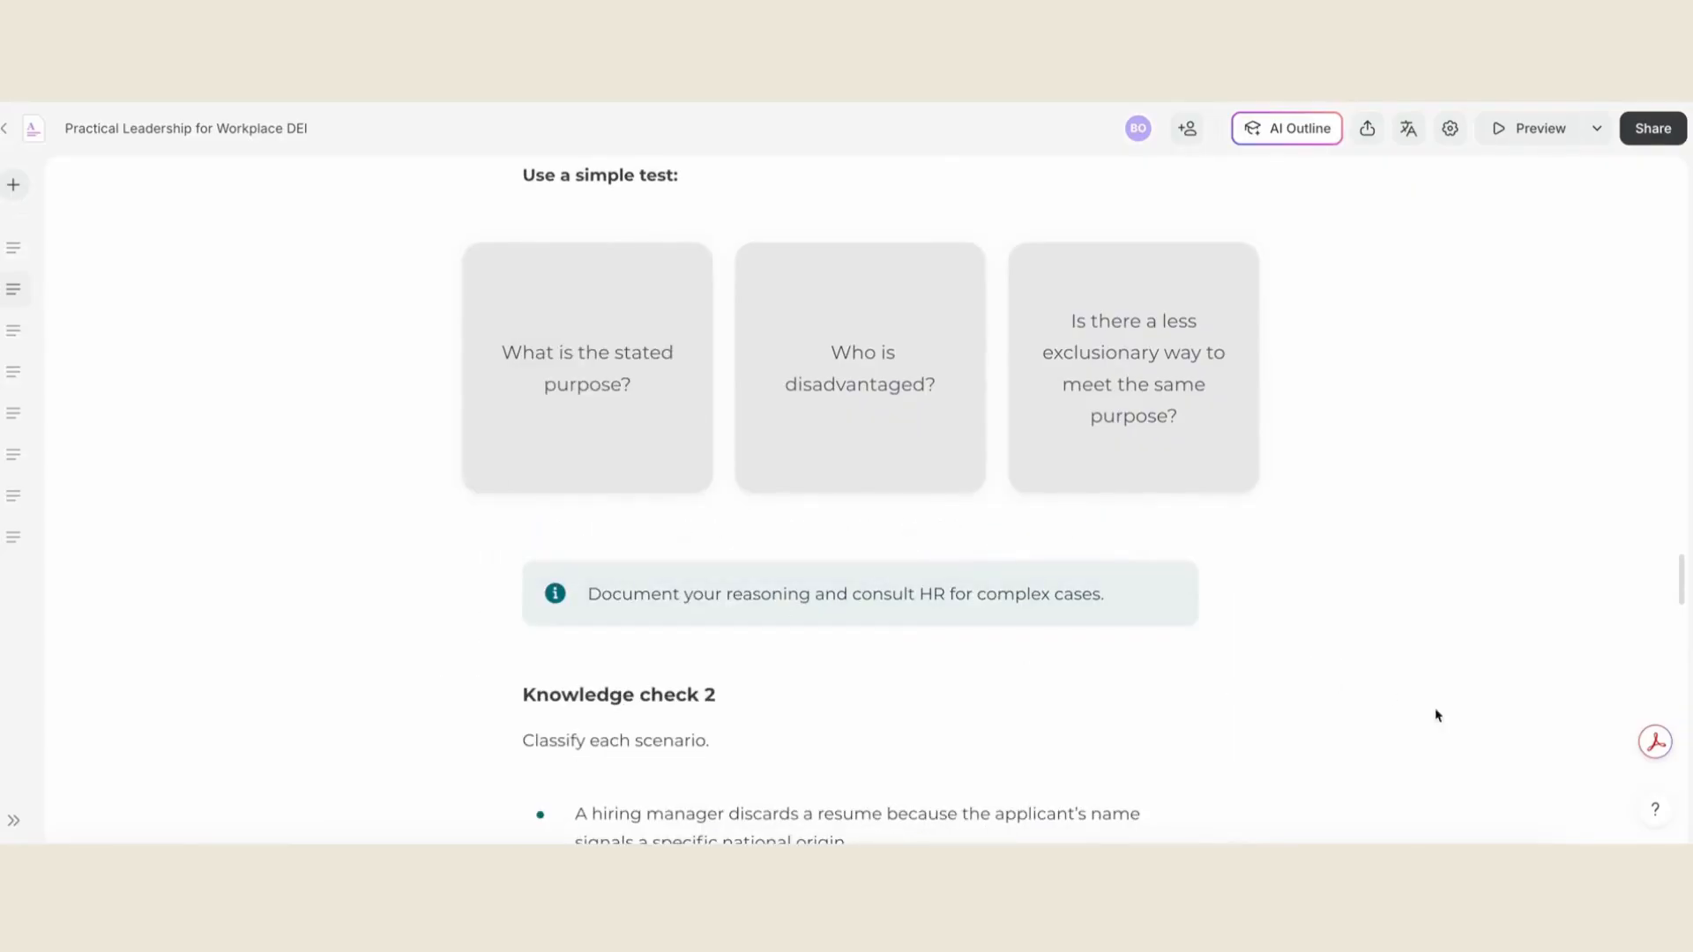
- Flip the simple-test flashcards between their image fronts and text backs to check both sides
scroll(1484, 648, up, 1)
click(847, 414)
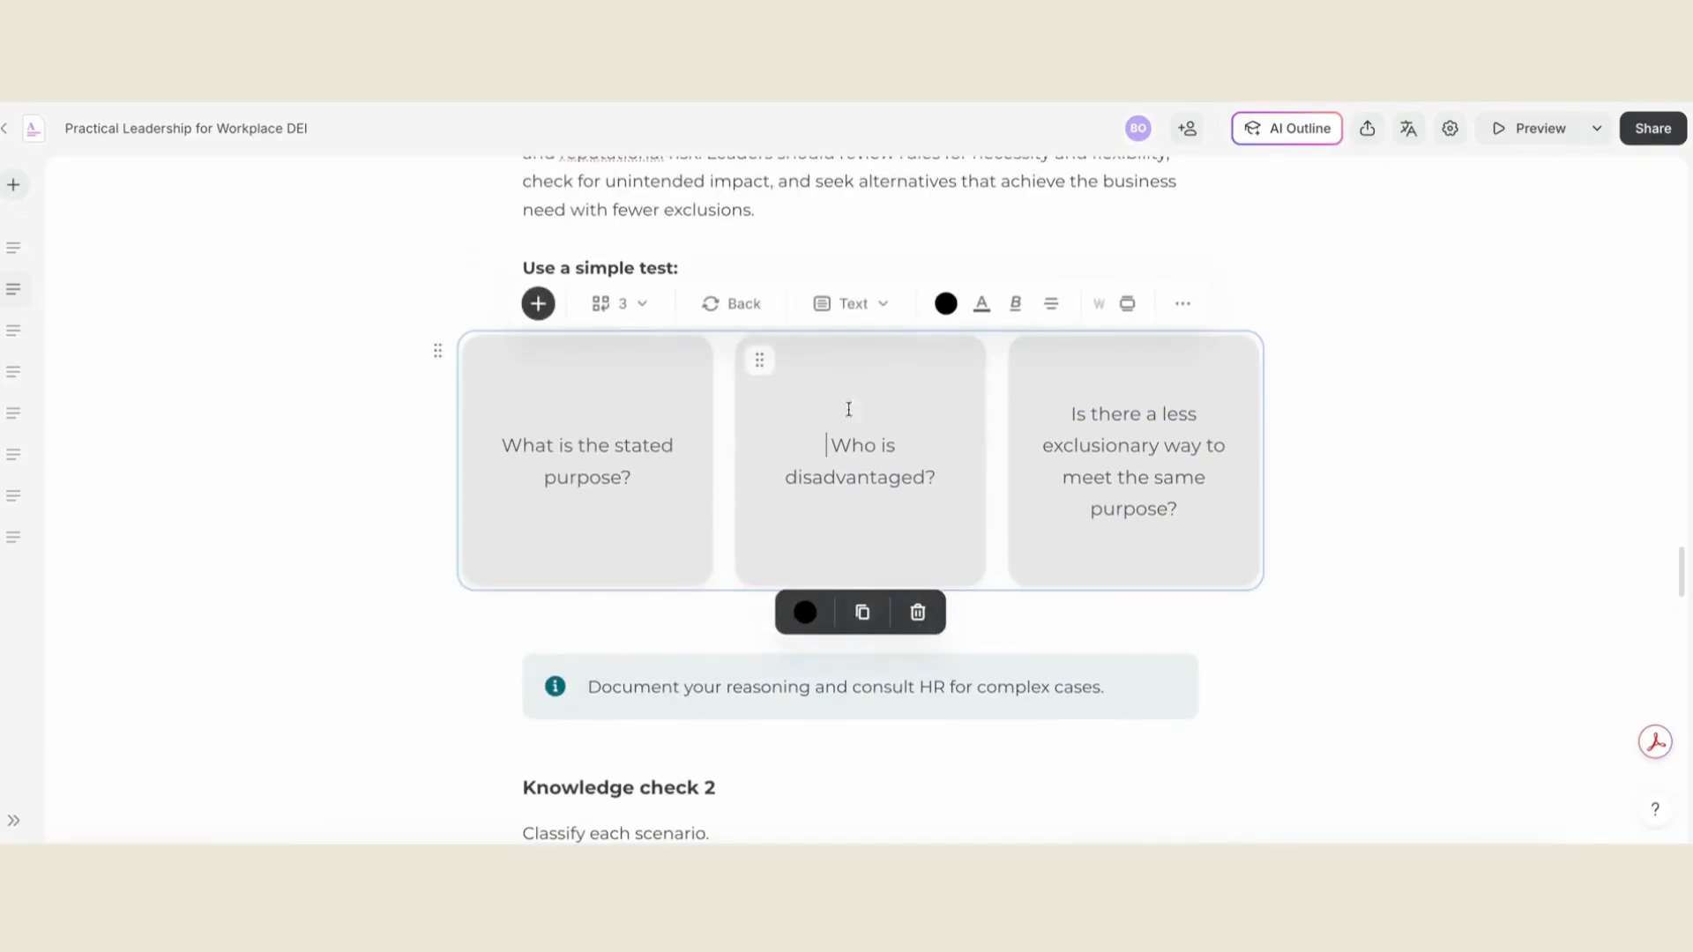
click(743, 304)
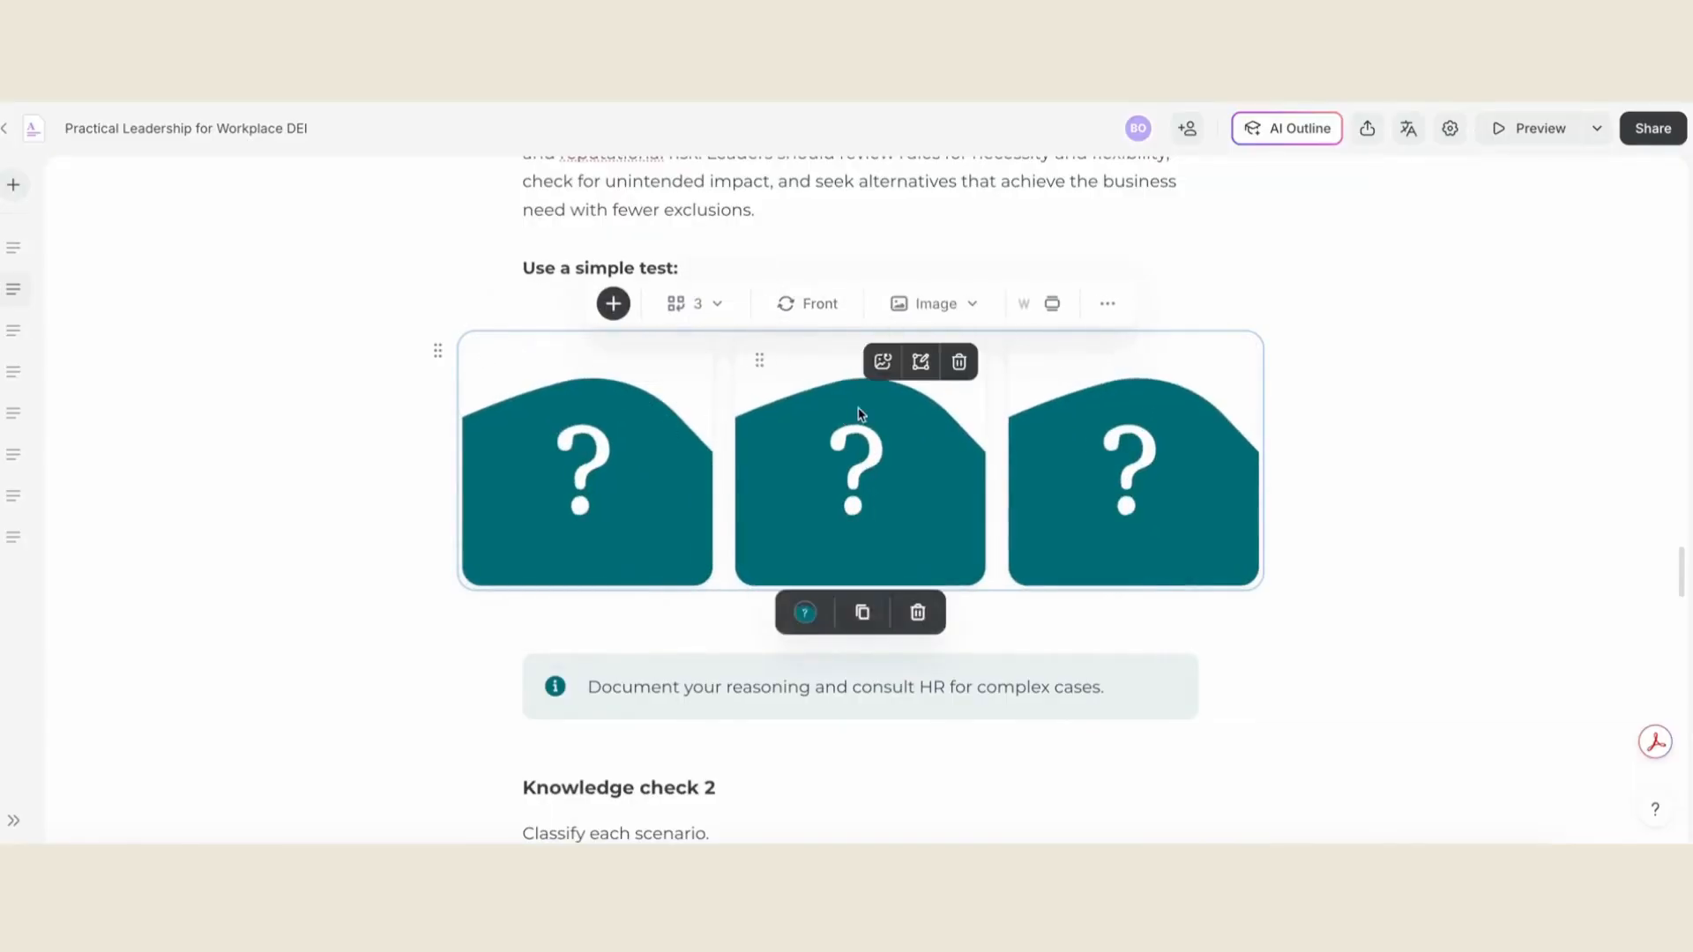
click(826, 304)
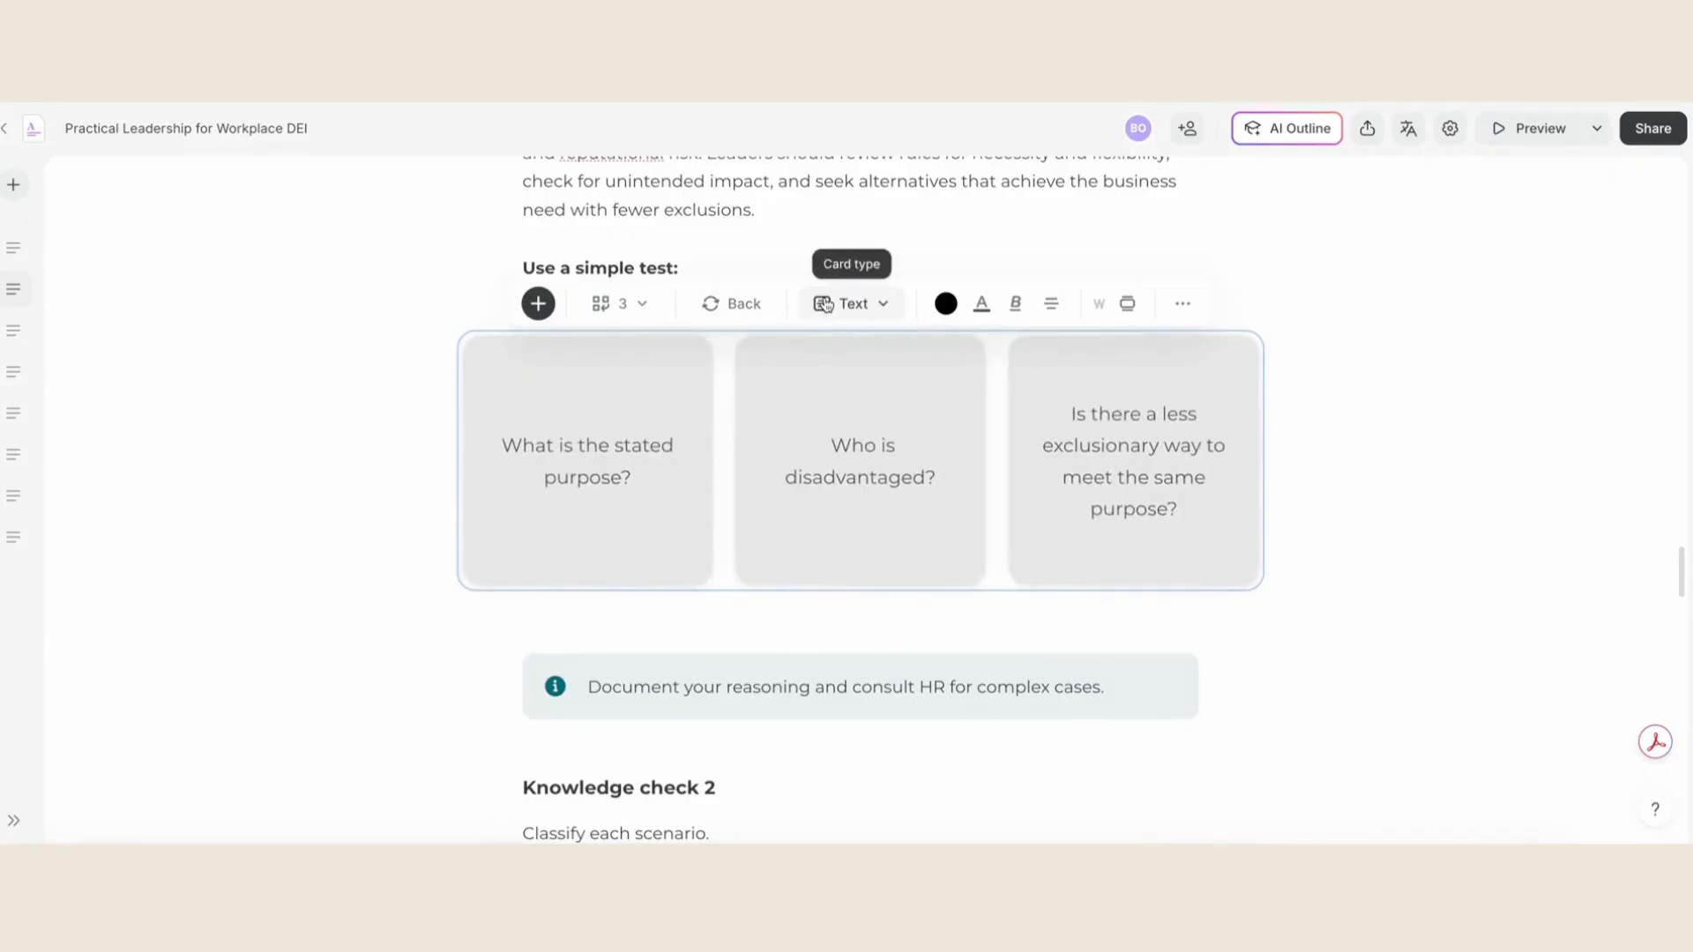
click(826, 304)
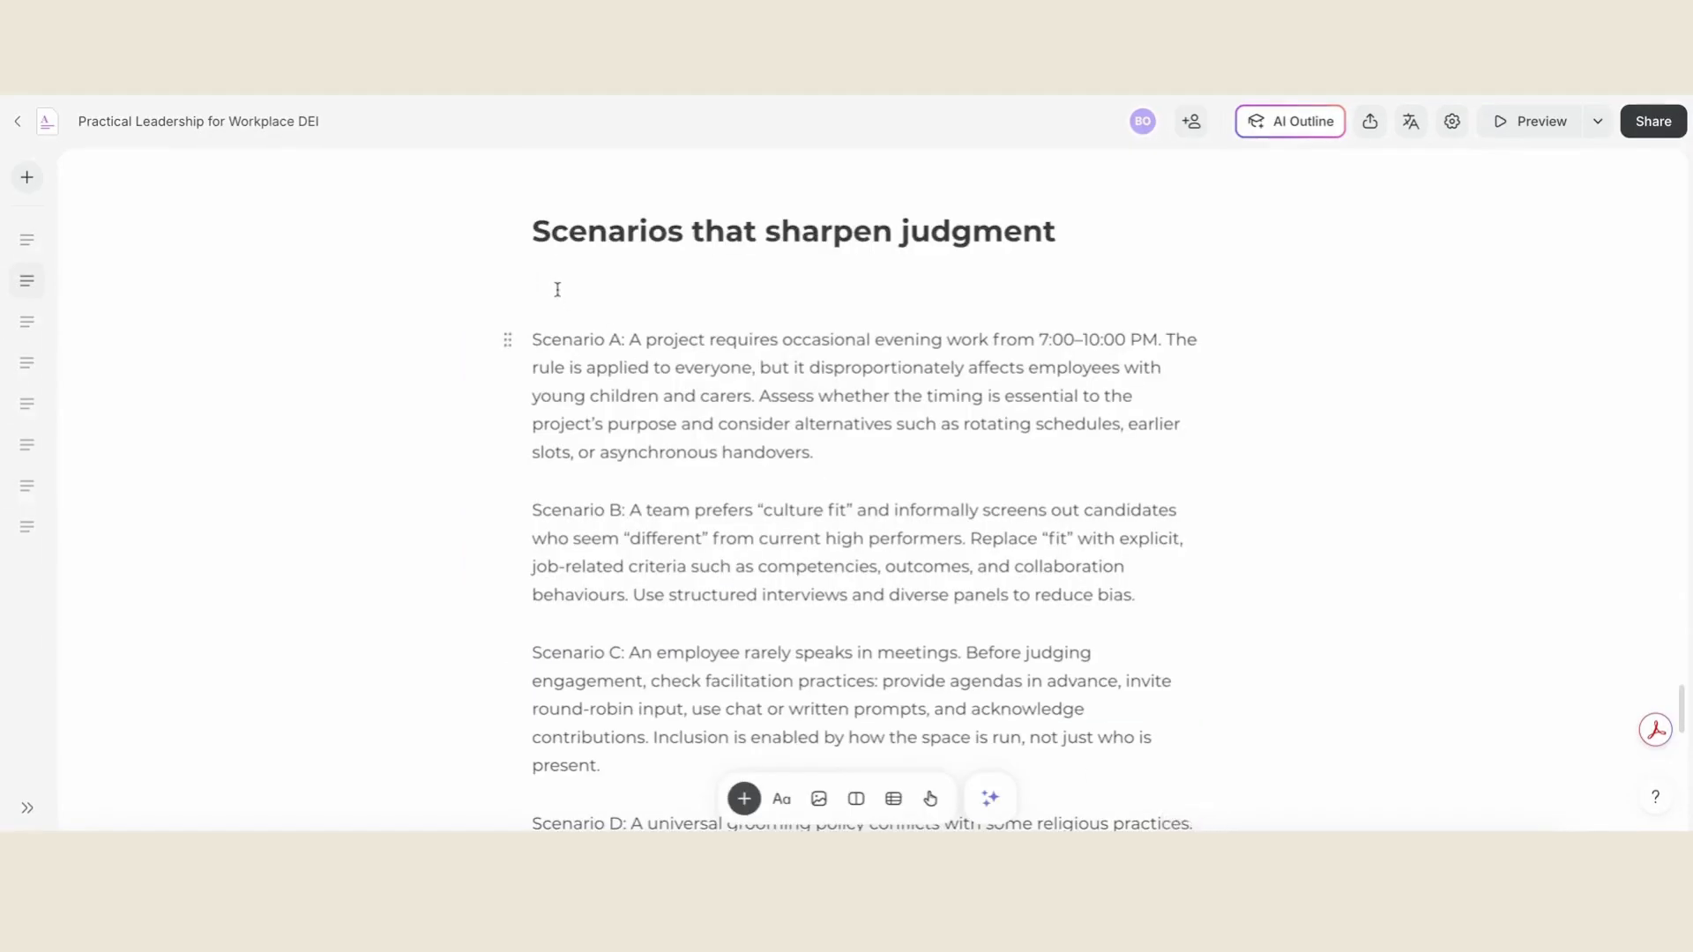
- Open the block library and examine the AI blocks and the whole range of Text and Headers layouts
click(745, 799)
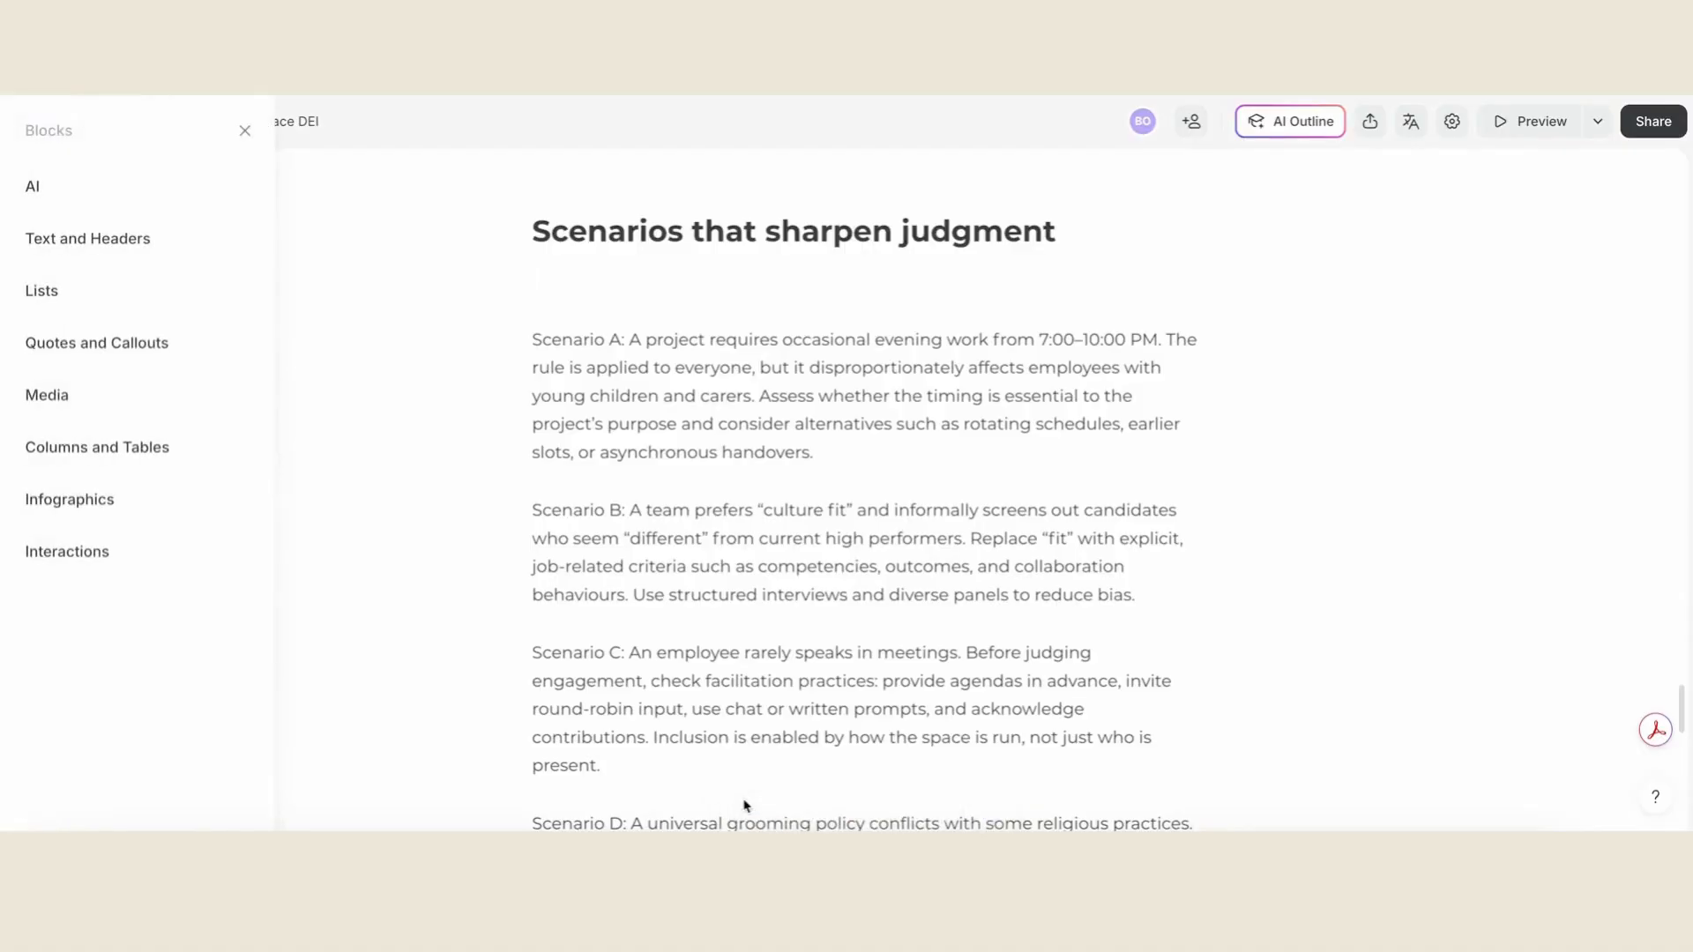
mouse_move(178, 212)
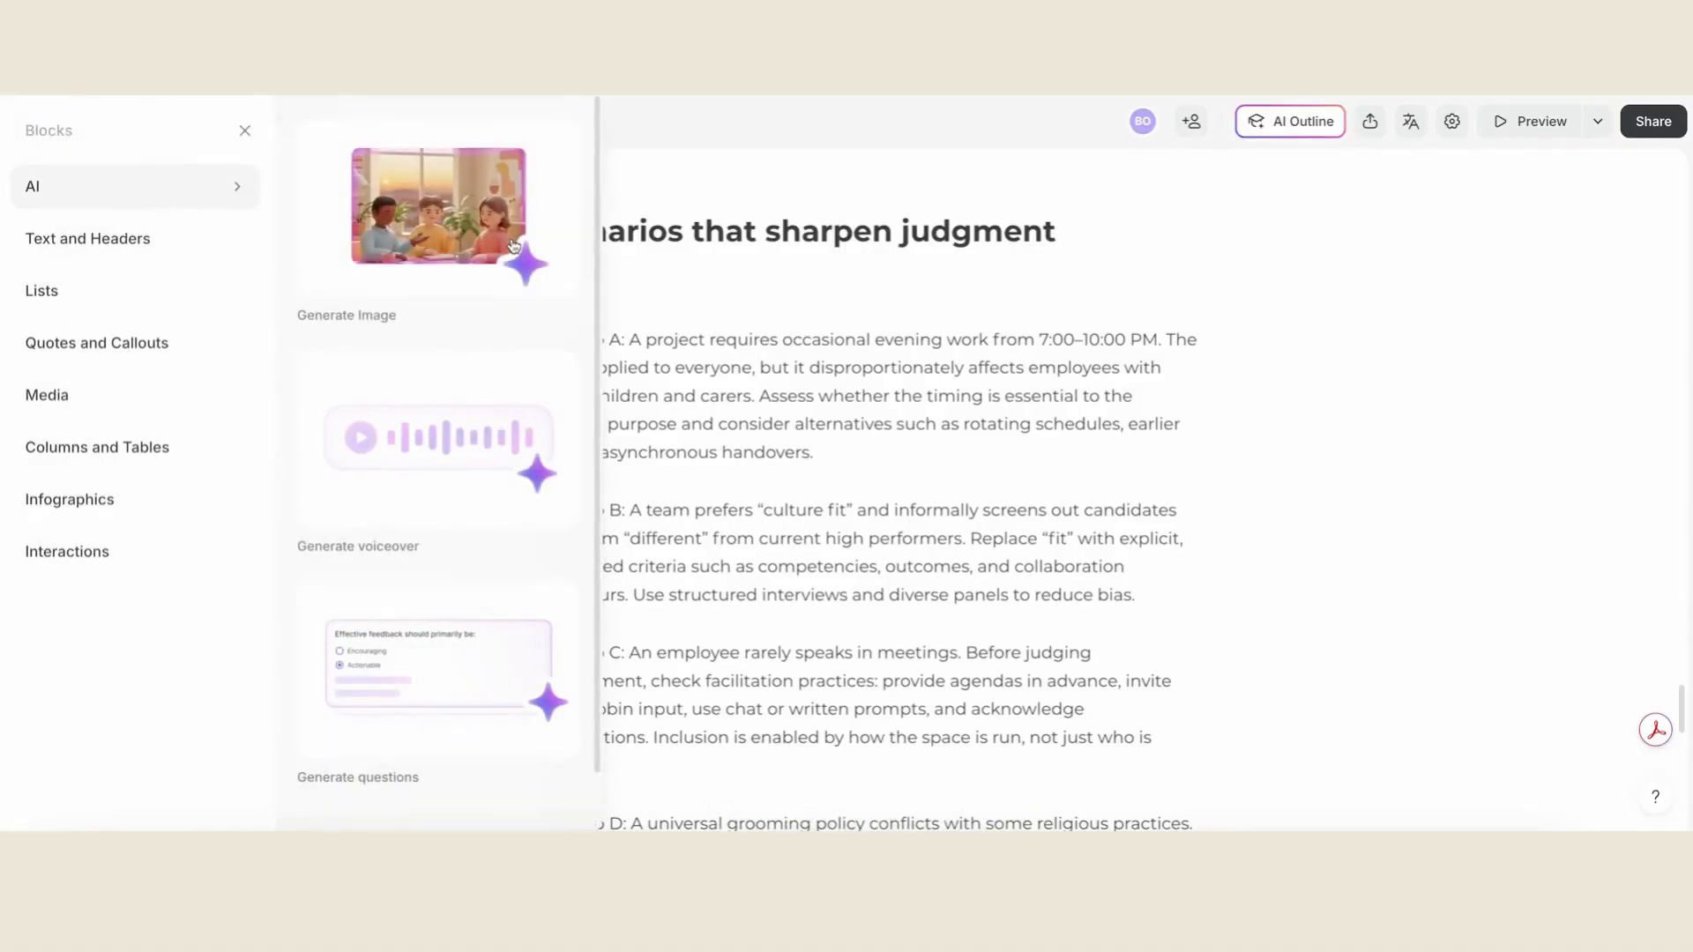
scroll(487, 501, down, 1)
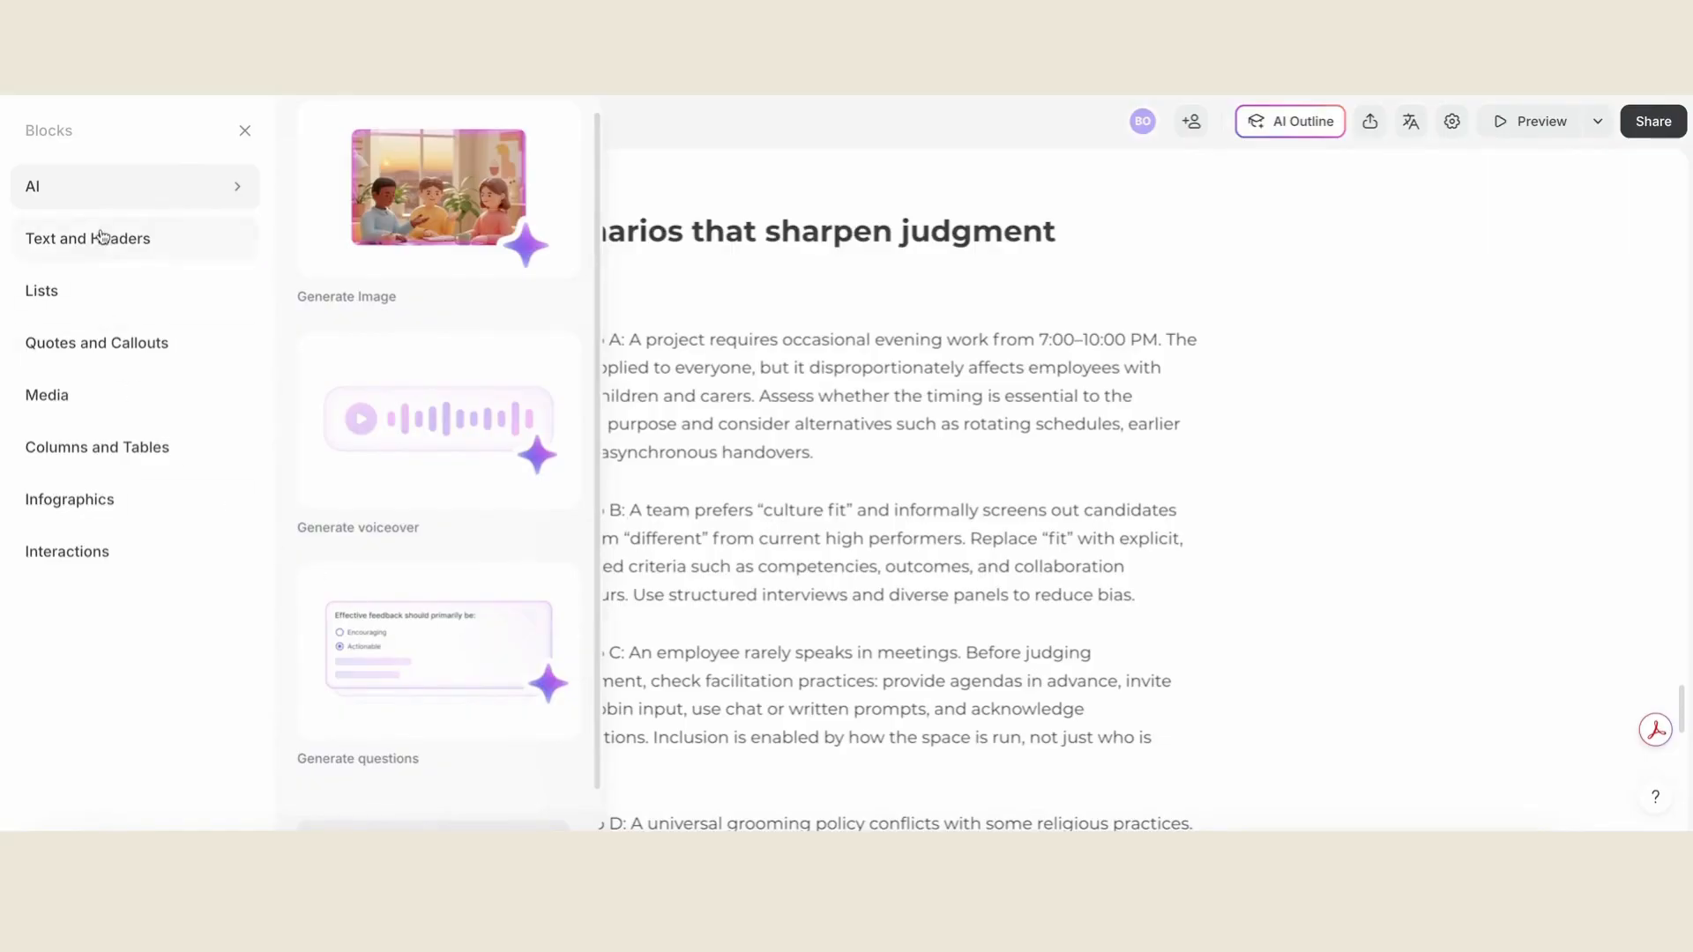
mouse_move(103, 234)
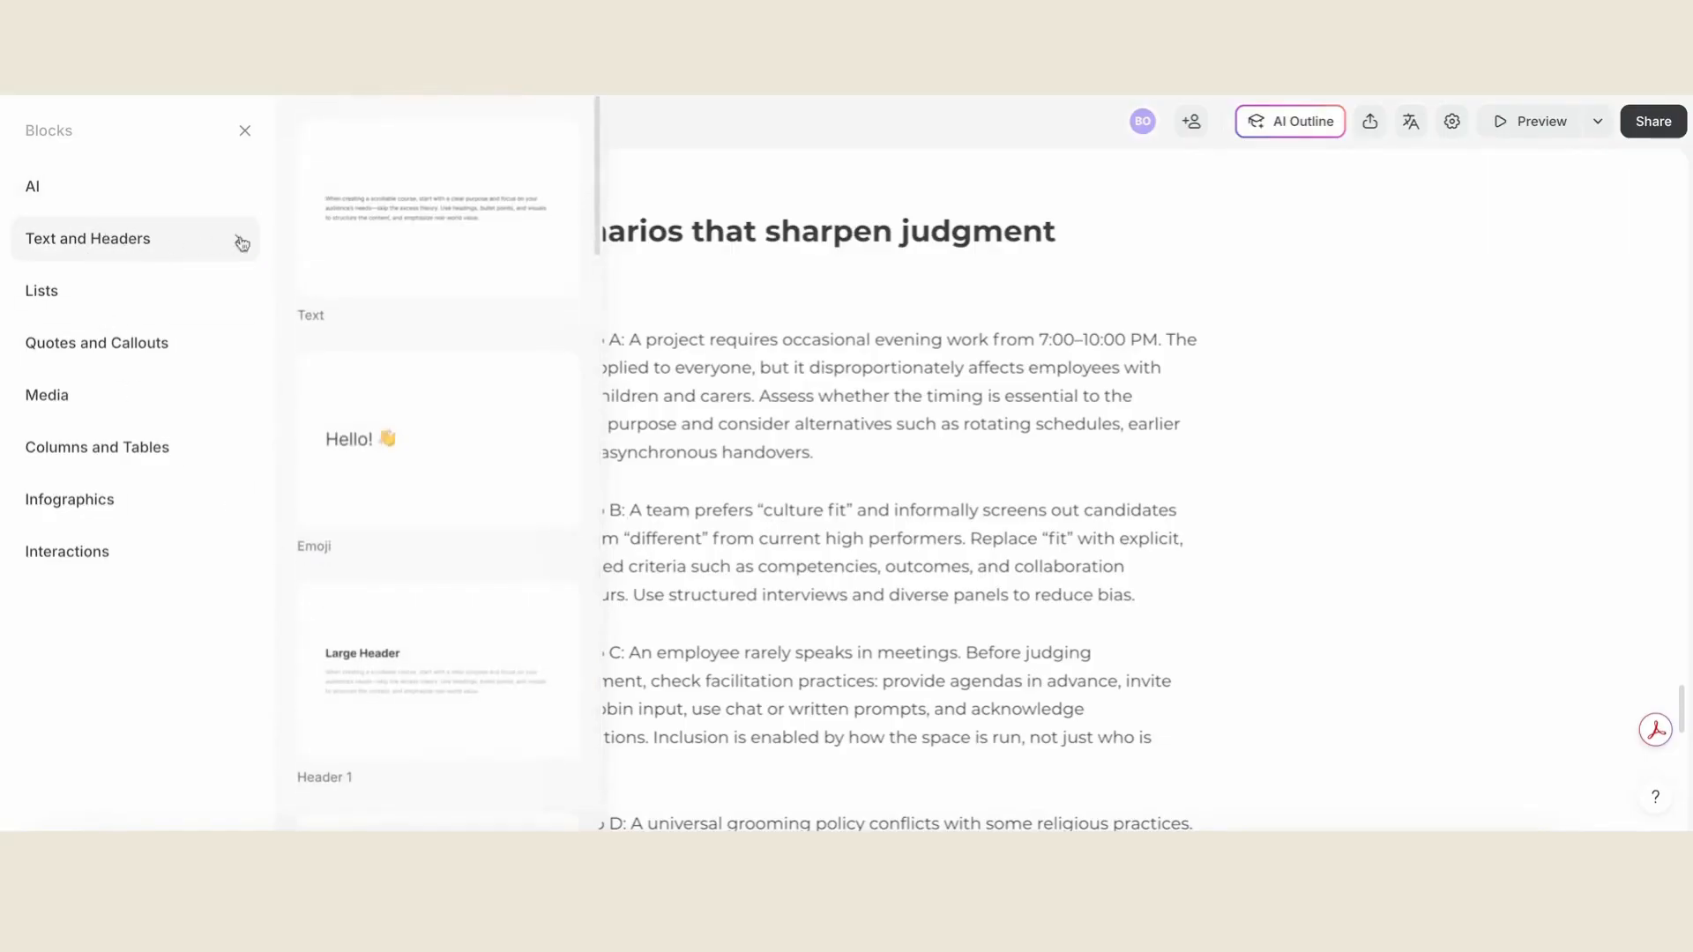
scroll(454, 465, down, 5)
scroll(453, 464, down, 5)
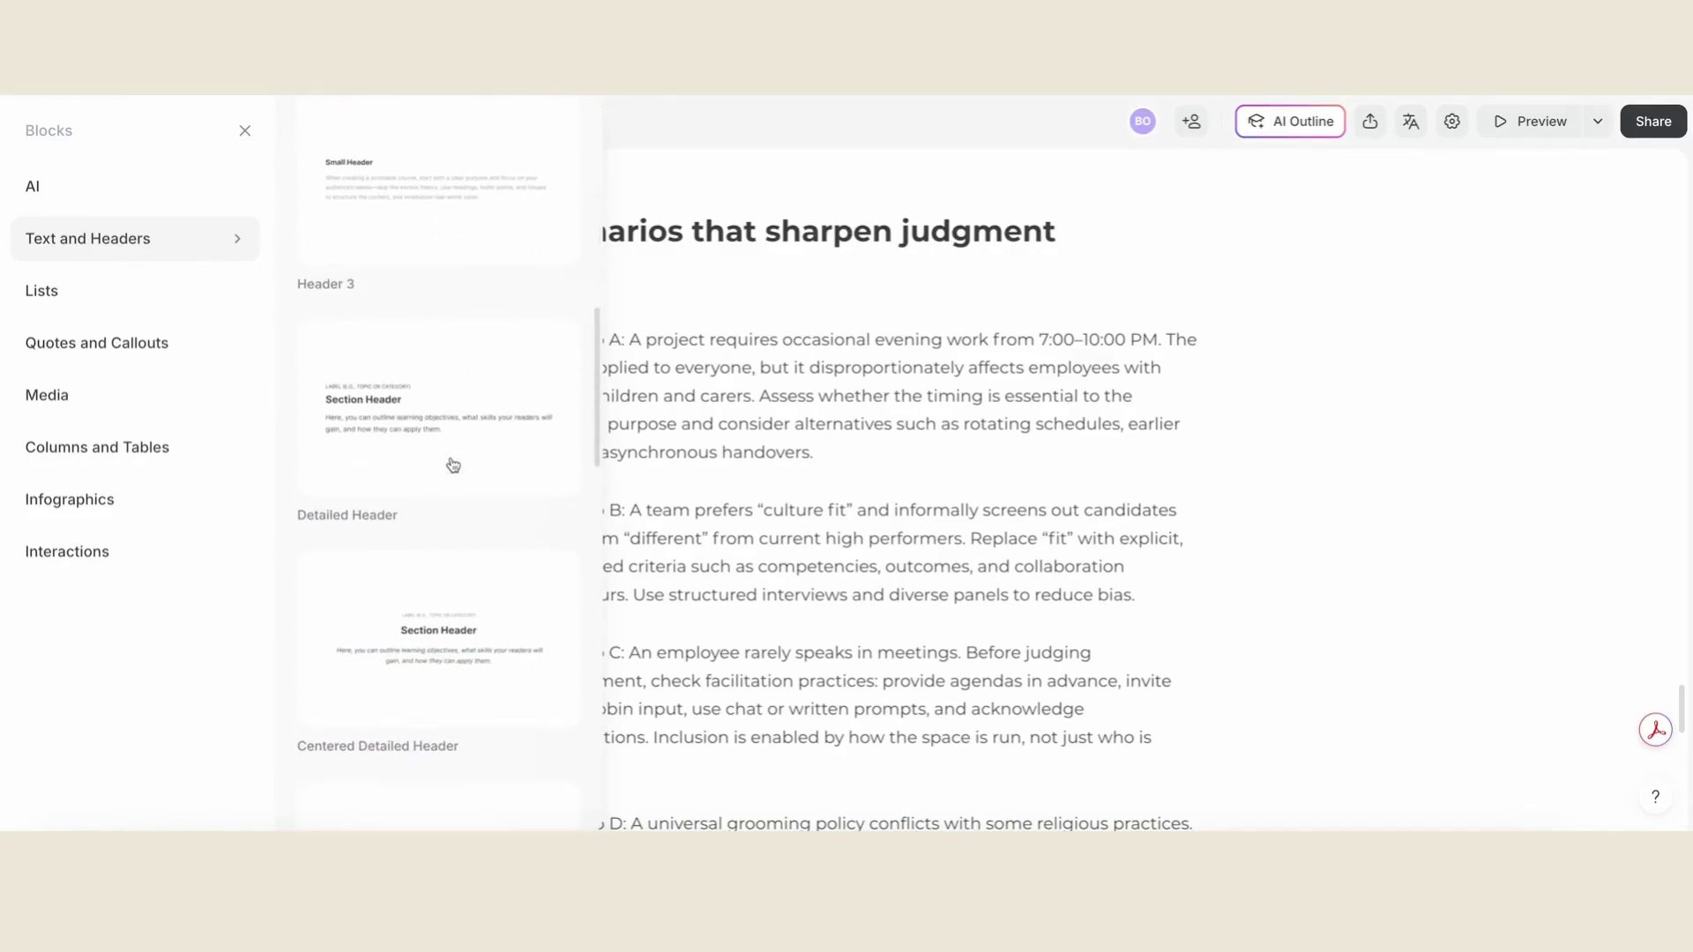
scroll(453, 465, down, 5)
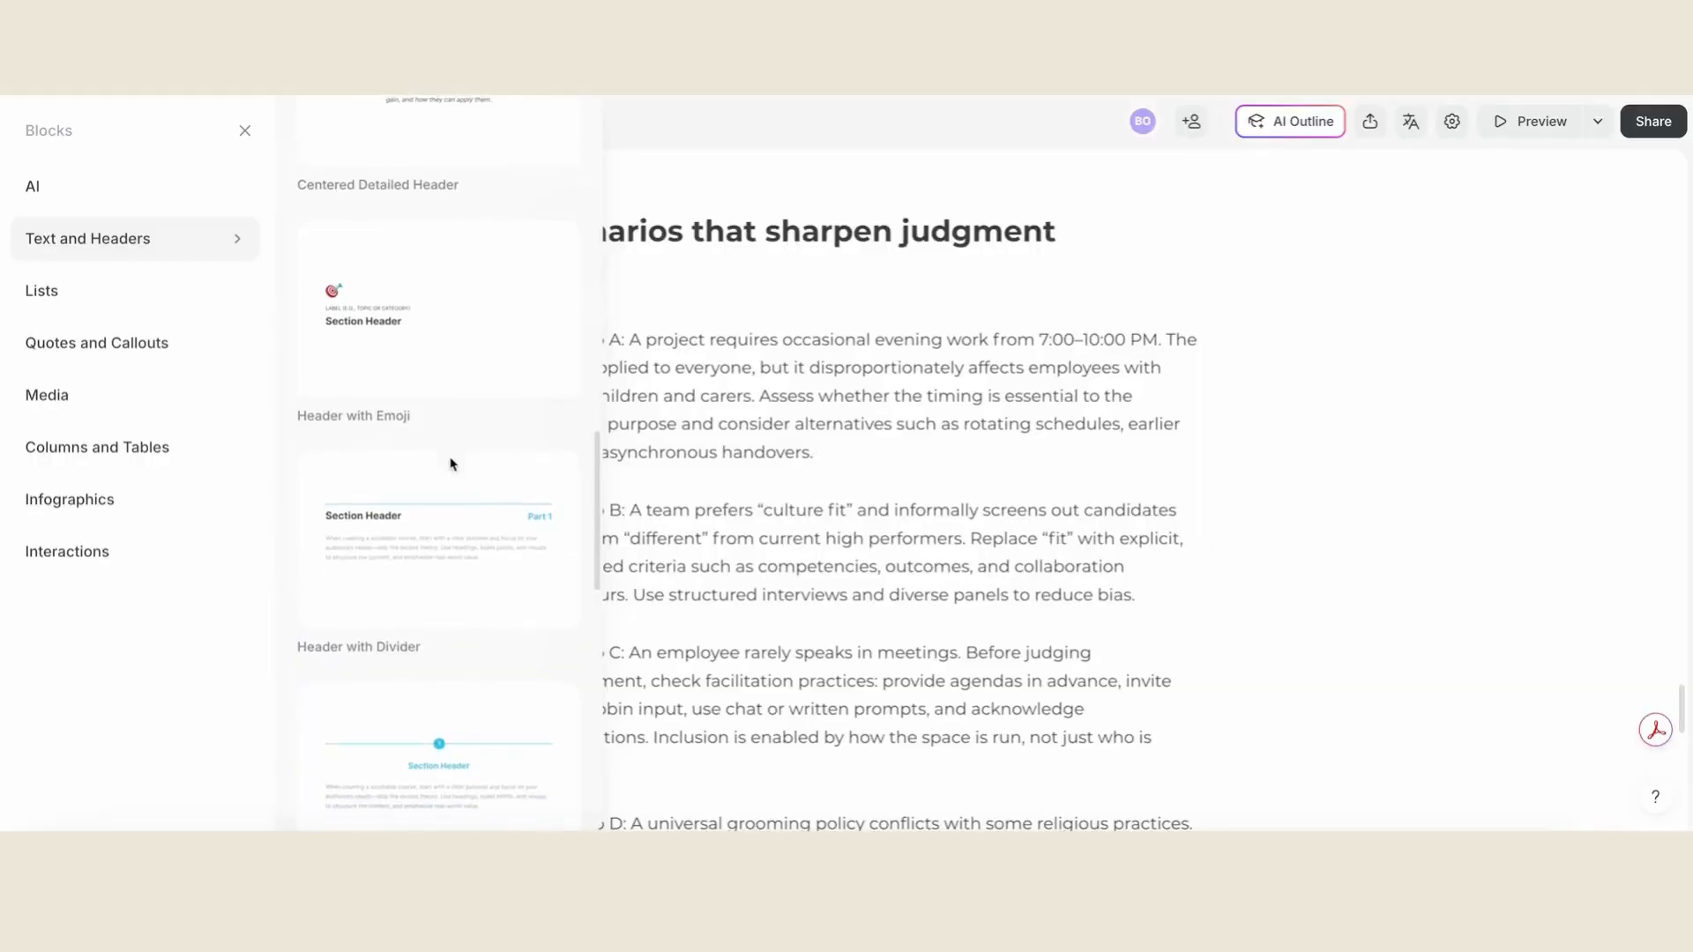
scroll(450, 465, down, 7)
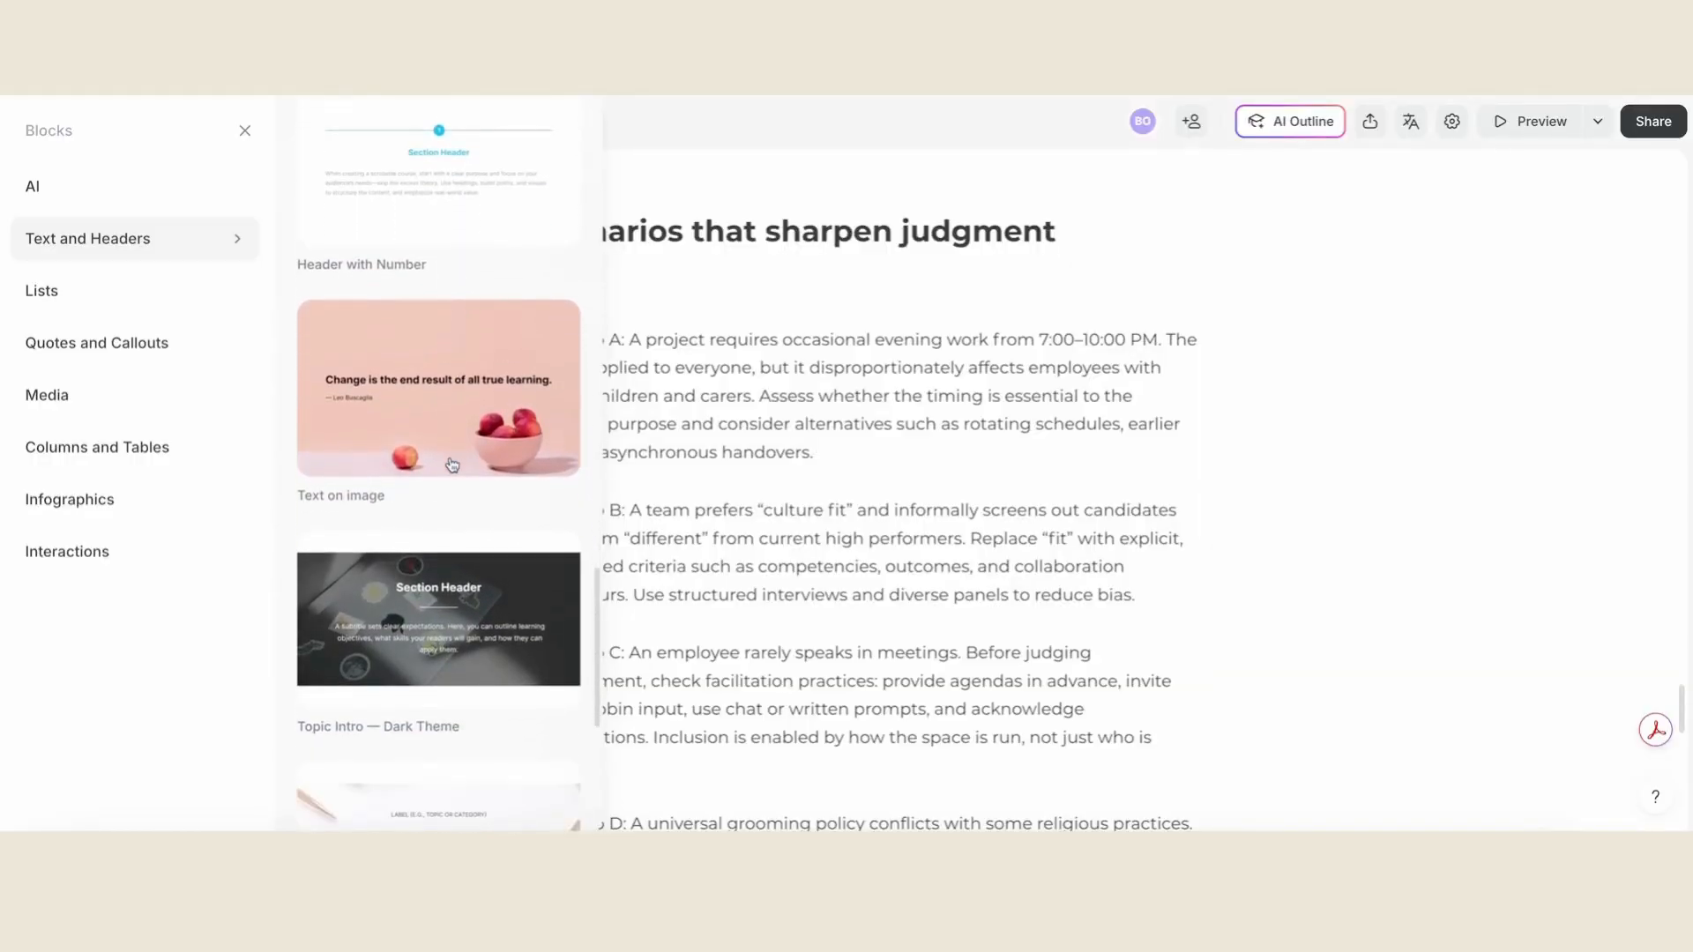
scroll(522, 495, down, 5)
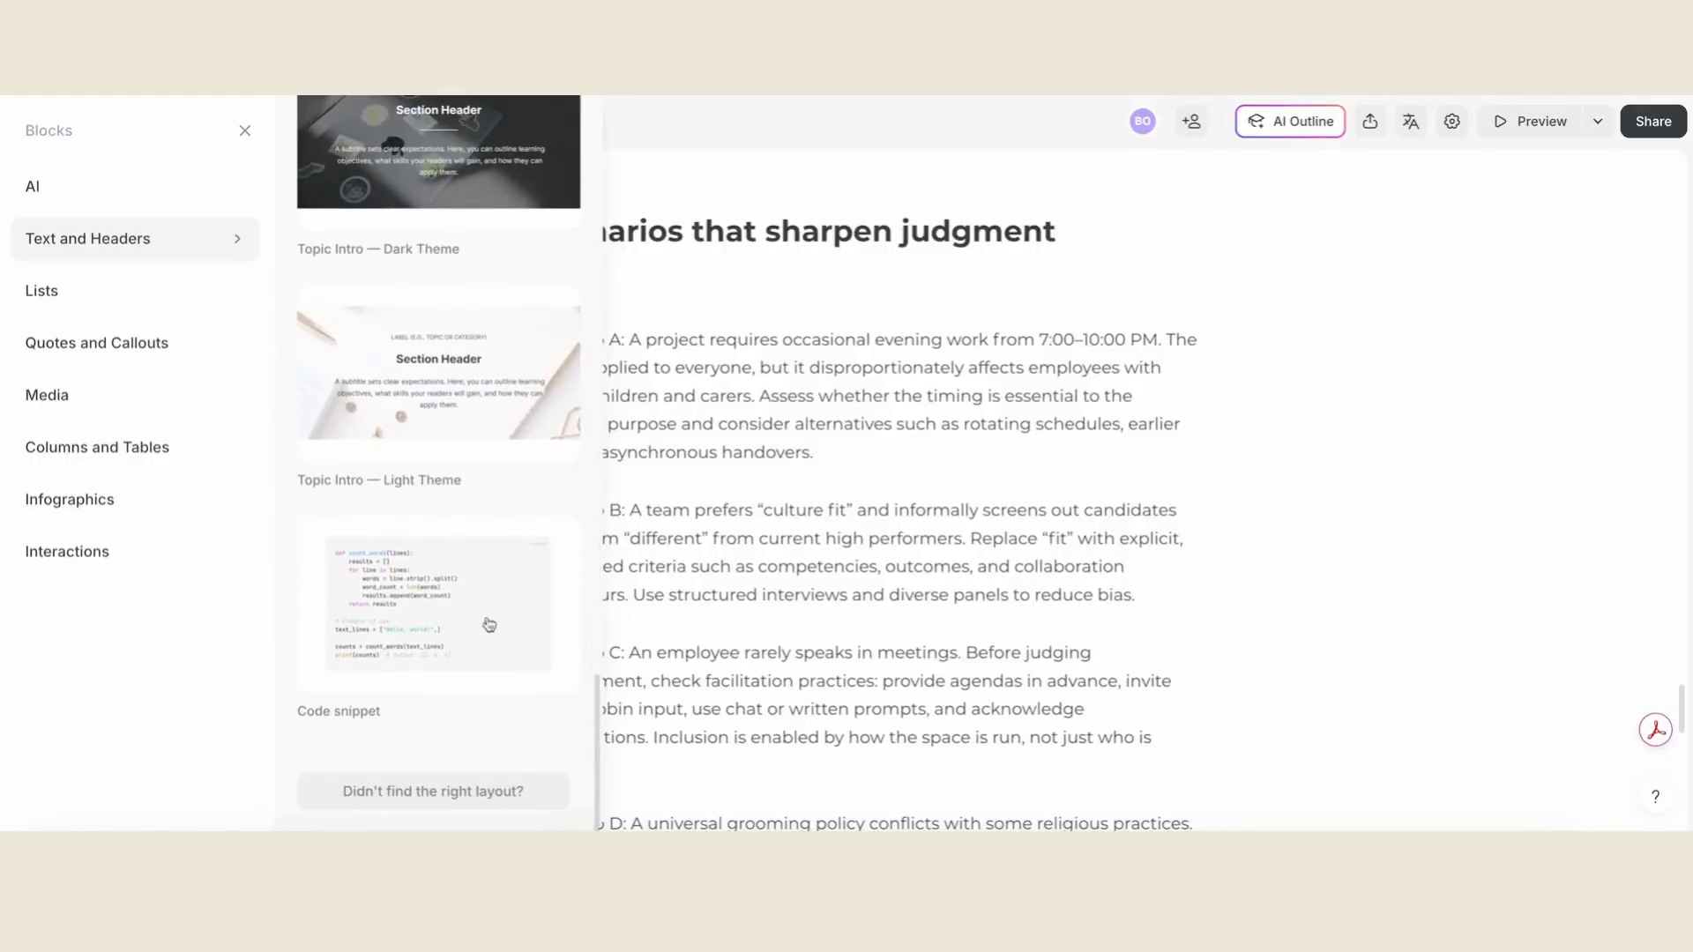
- Look through the Lists blocks, from the numbered lists to the info cards and recommended reading
click(123, 304)
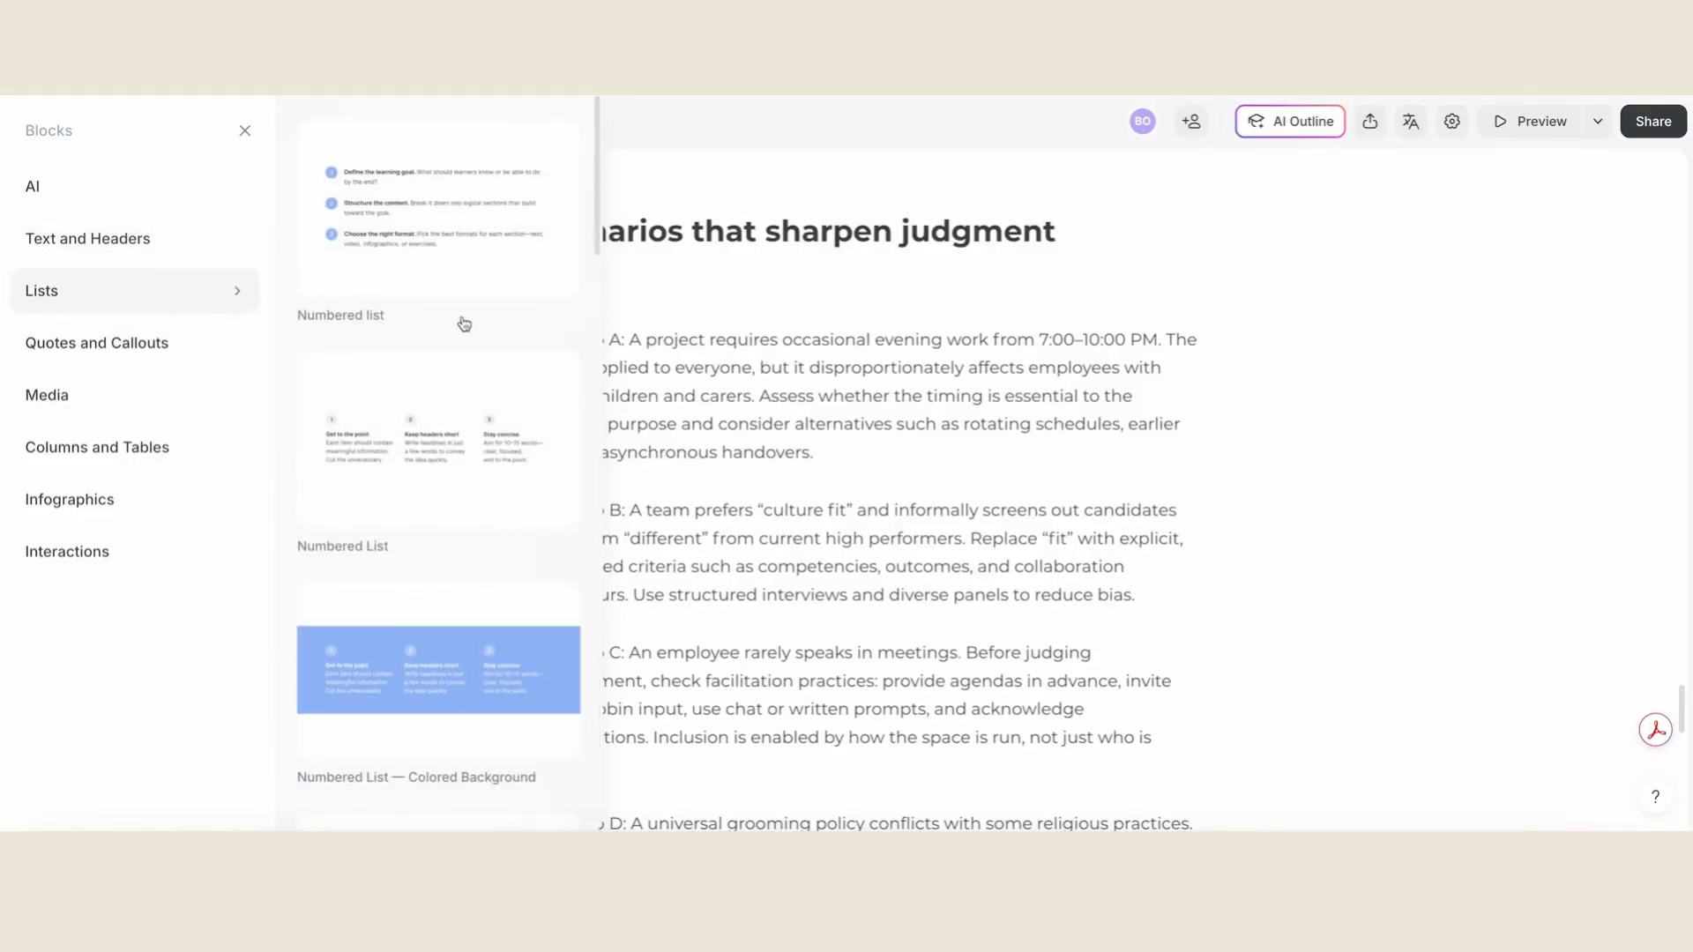
scroll(465, 328, down, 5)
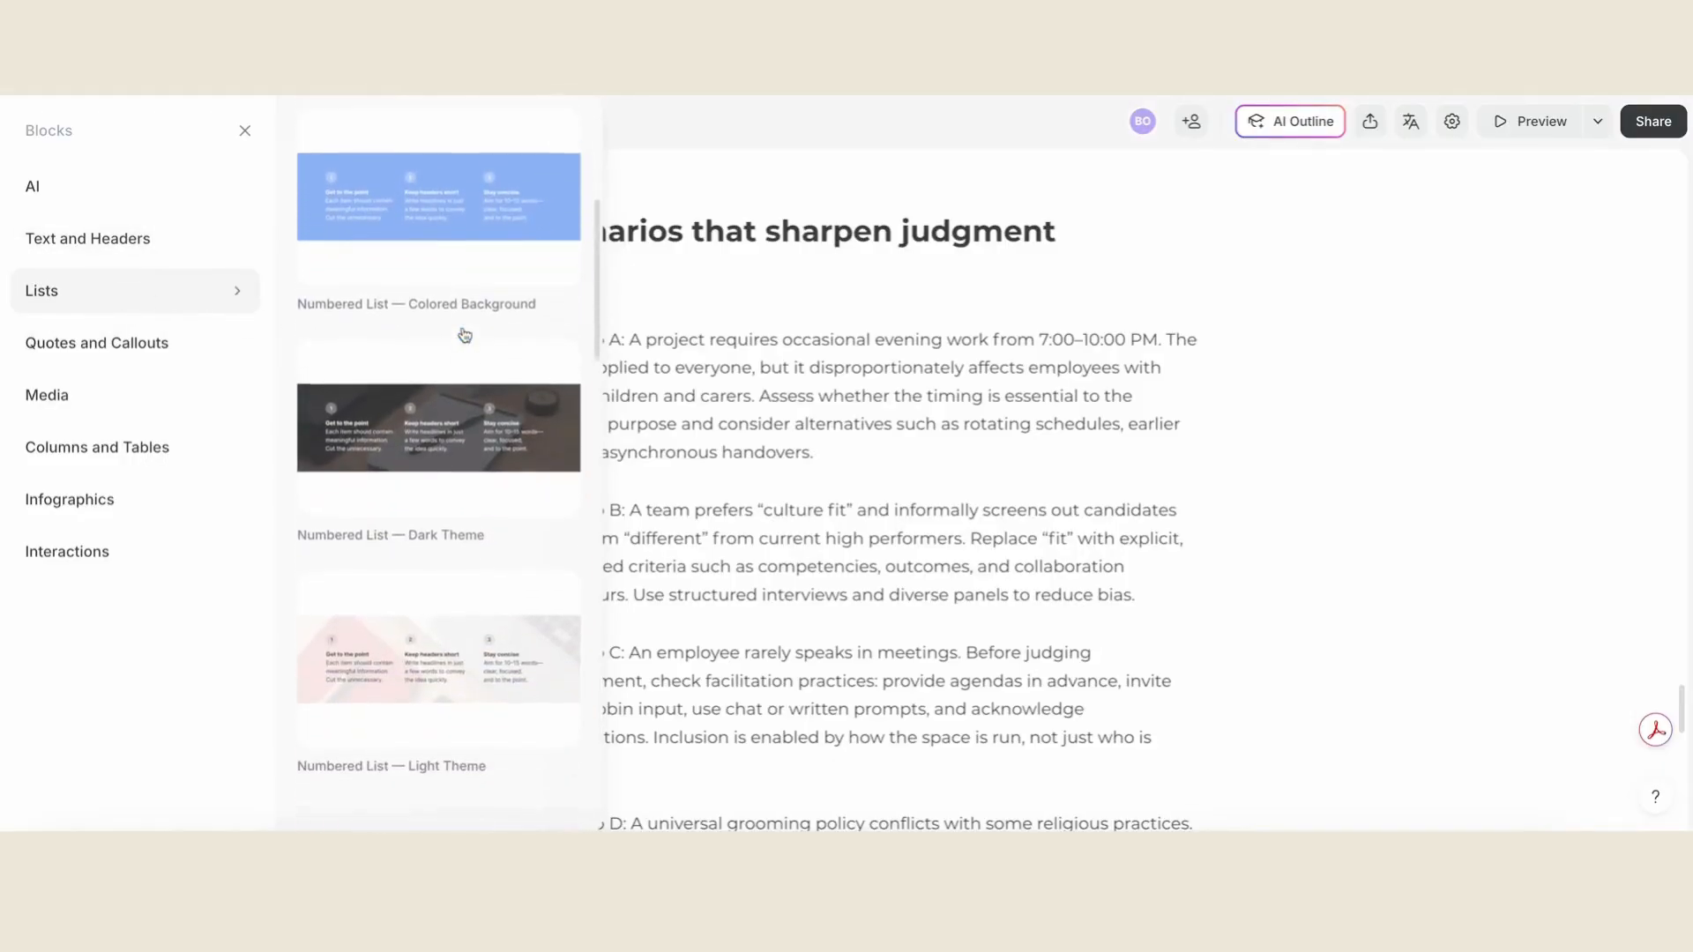
scroll(465, 335, down, 3)
scroll(465, 340, down, 4)
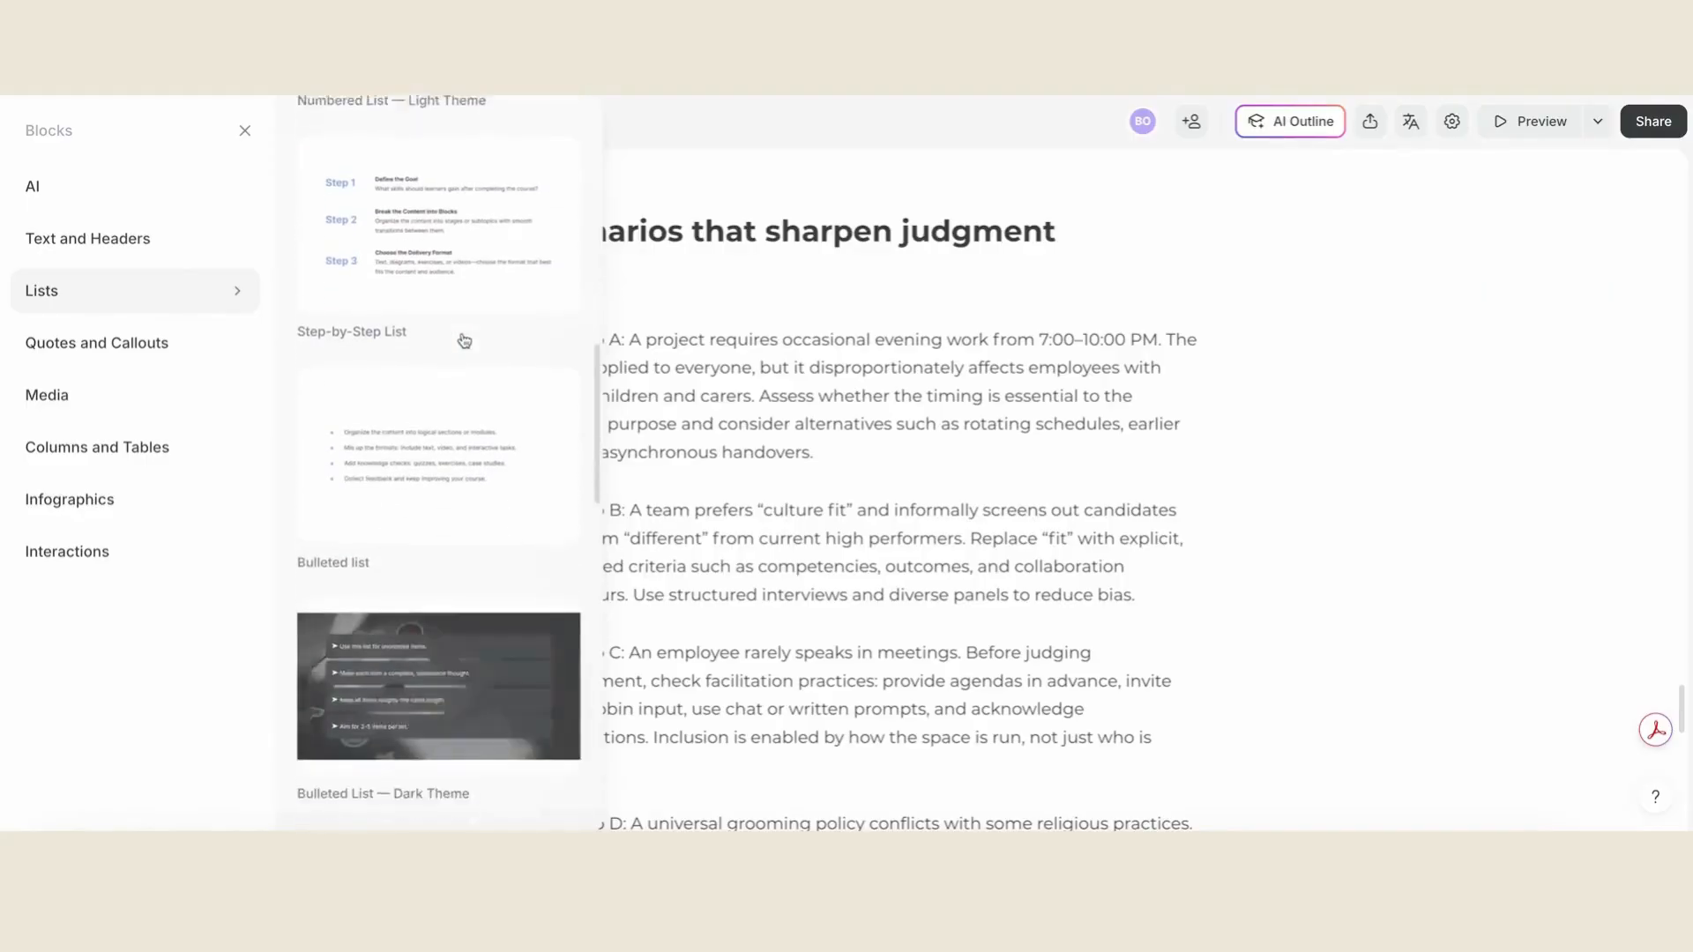
scroll(503, 582, down, 8)
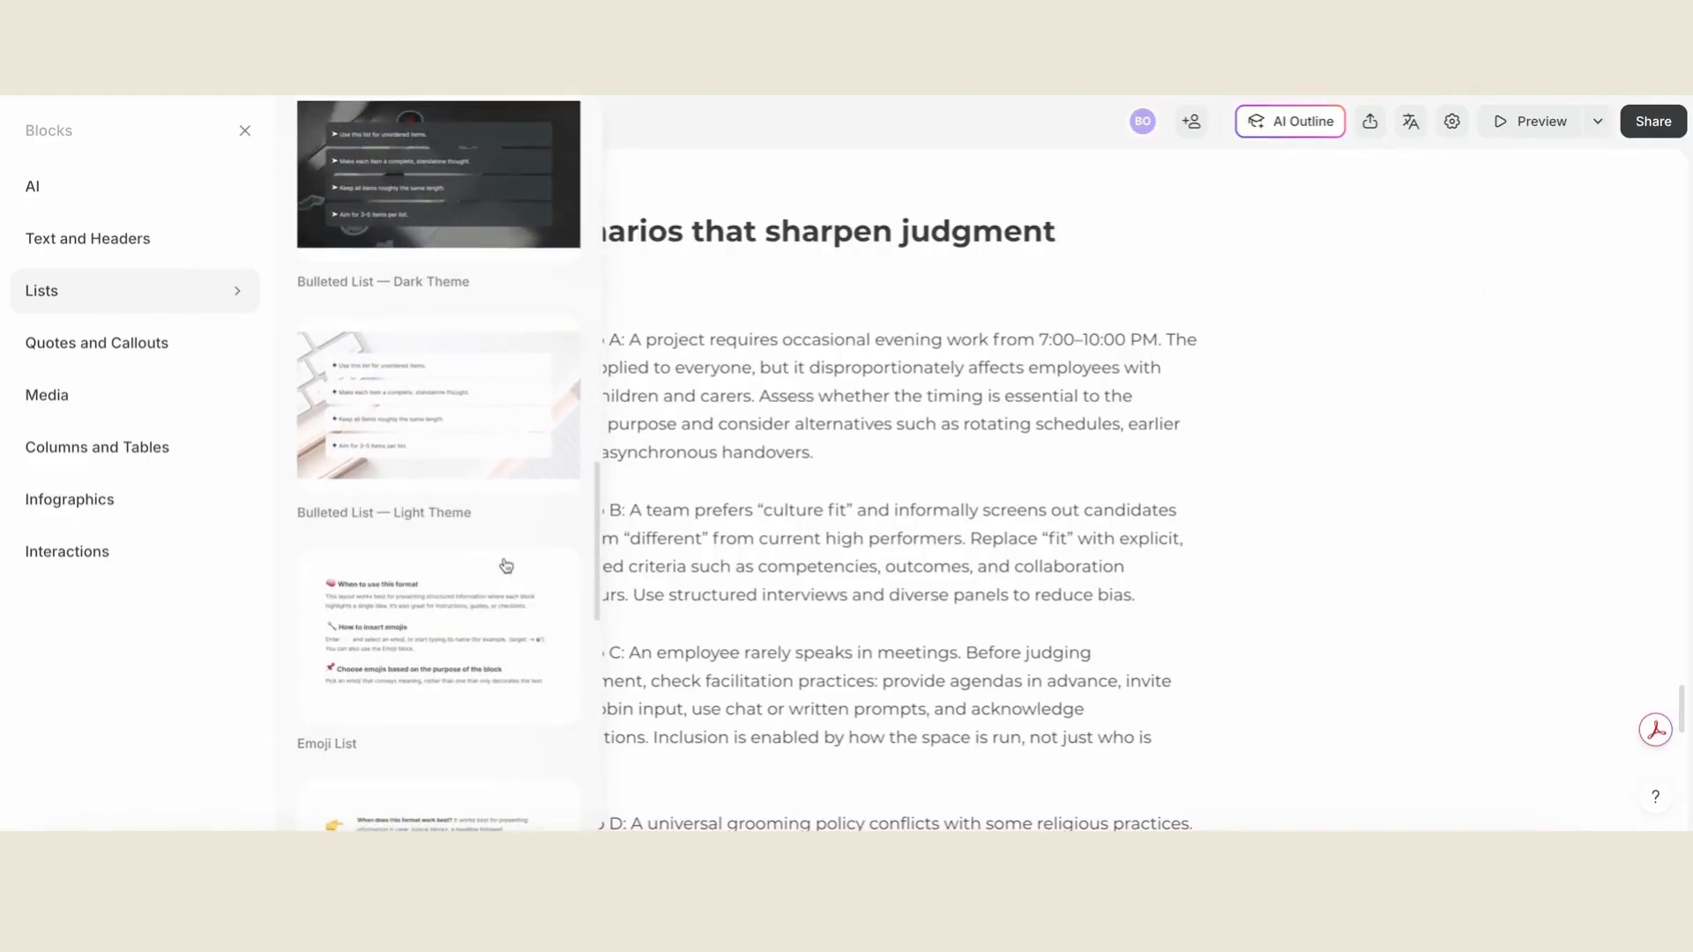
scroll(505, 564, down, 7)
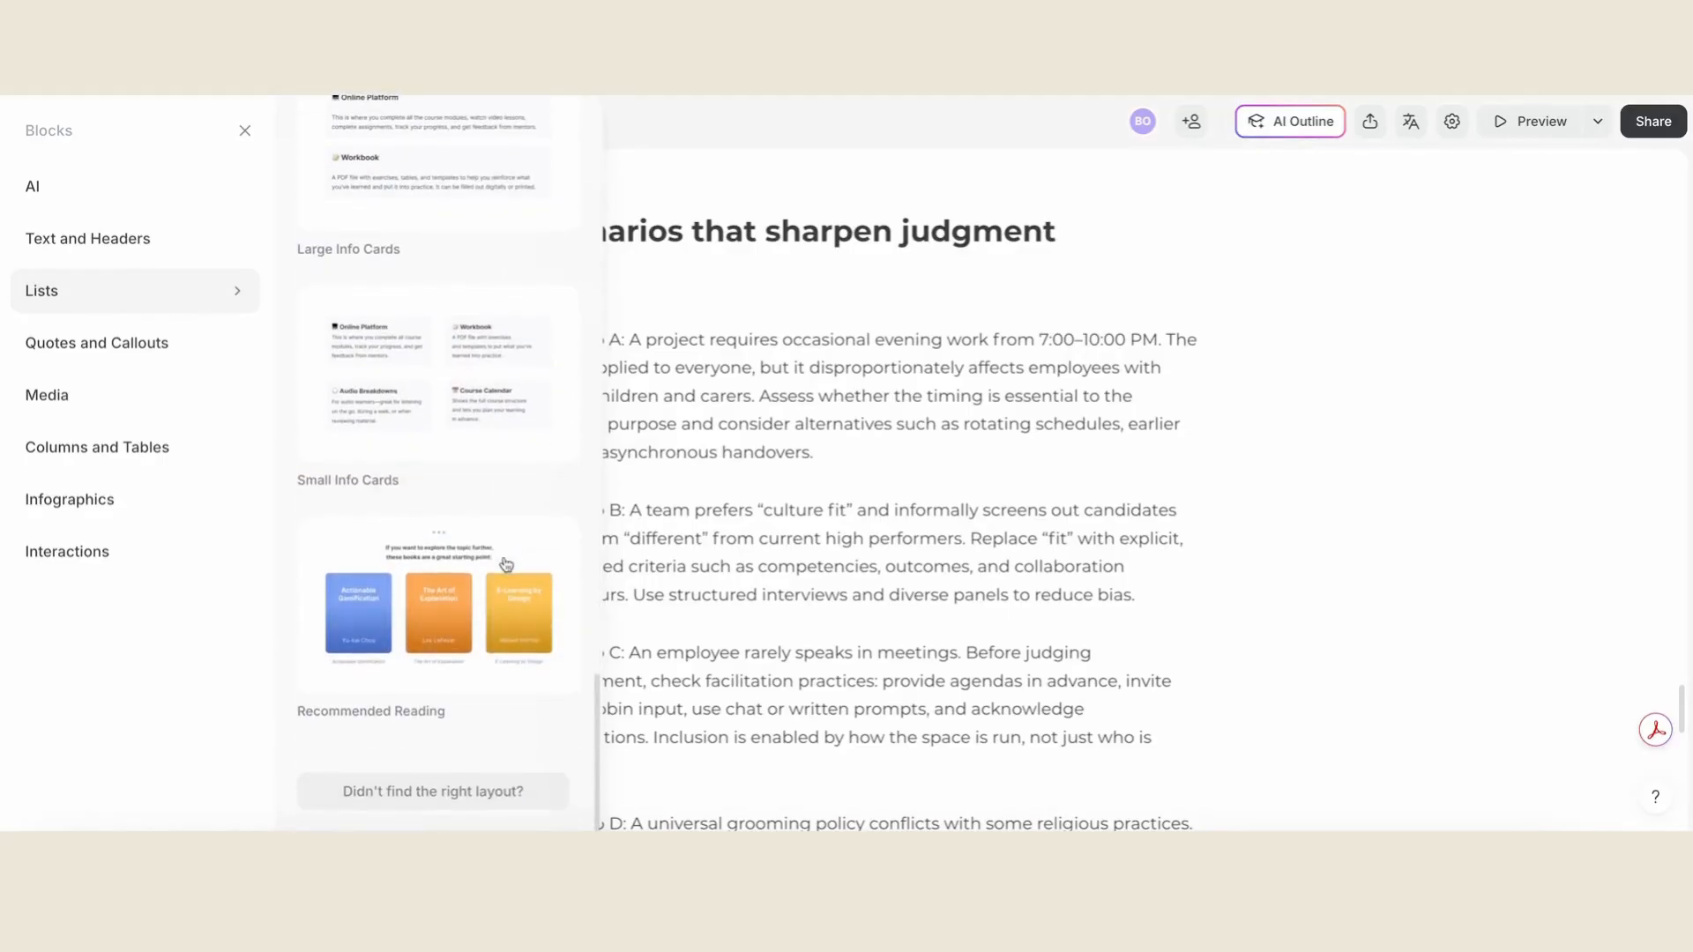
- Review the Quotes and Callouts blocks, including callouts, quotes with portraits and character lines
mouse_move(141, 343)
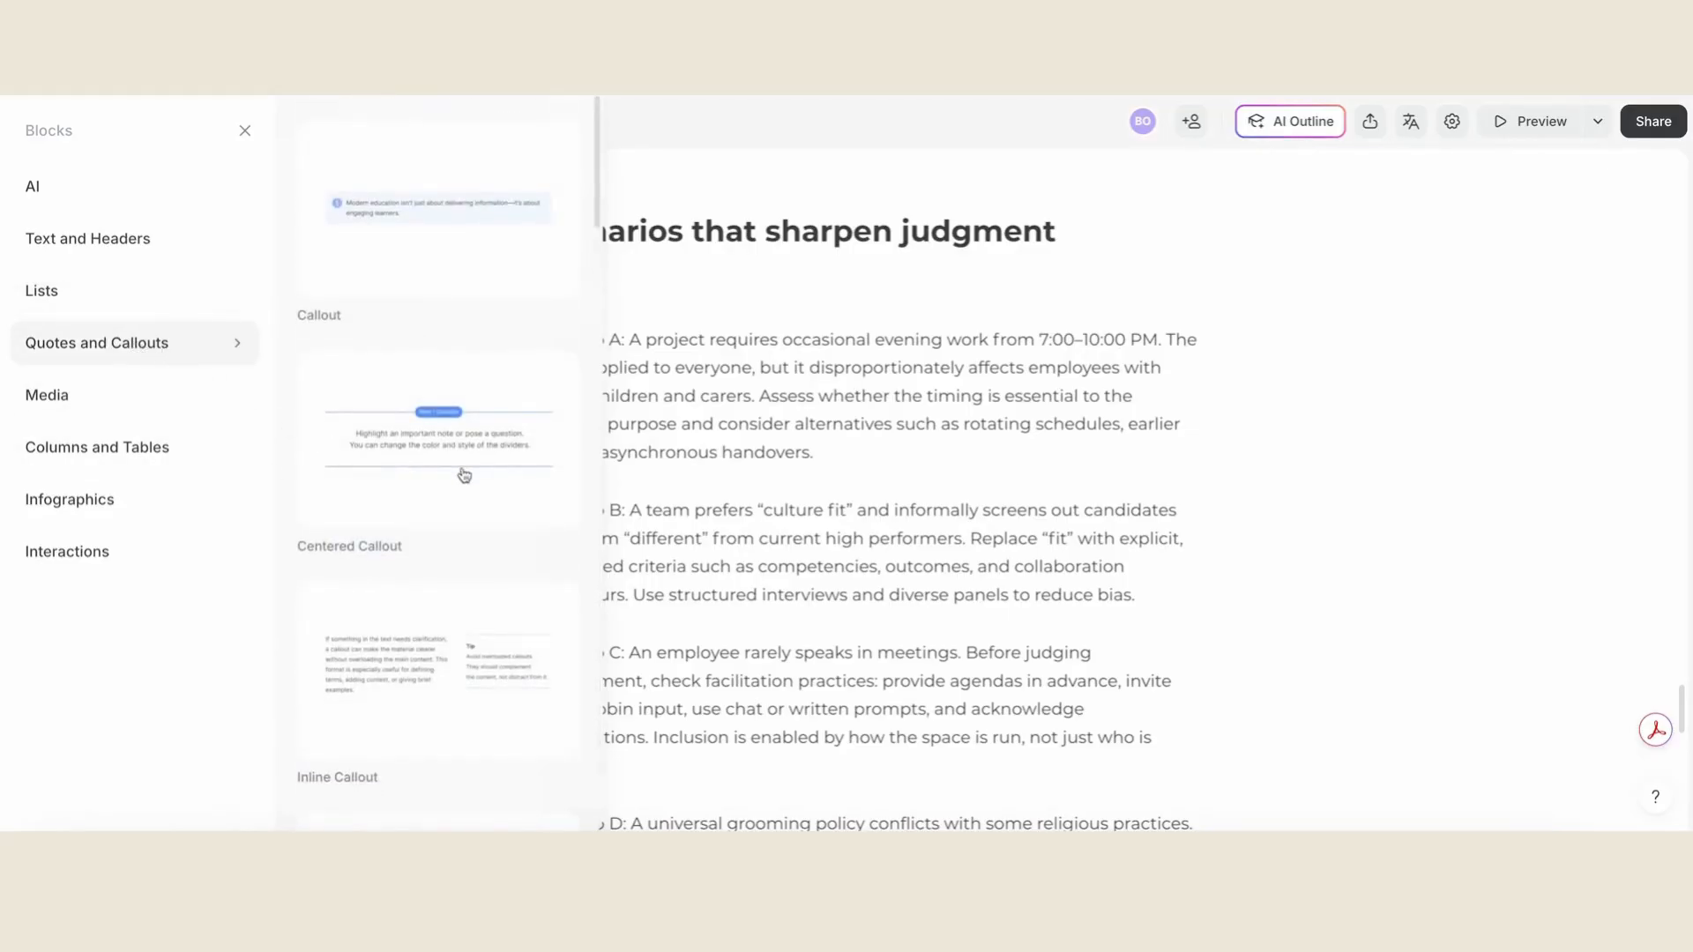
scroll(464, 476, down, 7)
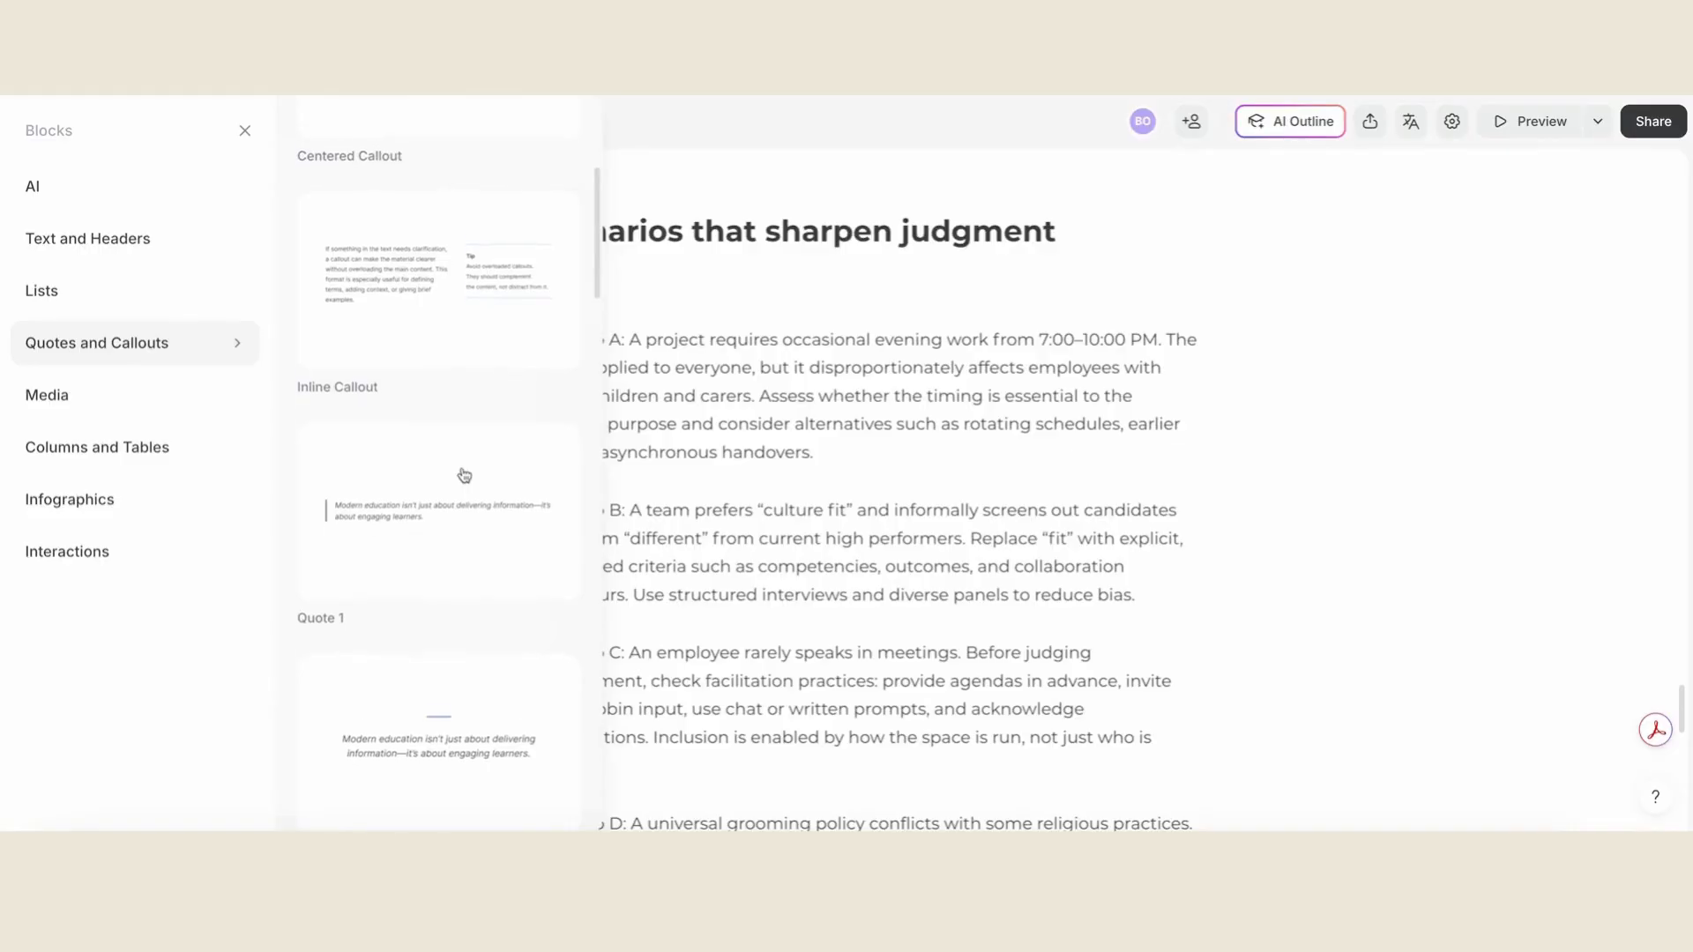
scroll(463, 476, down, 5)
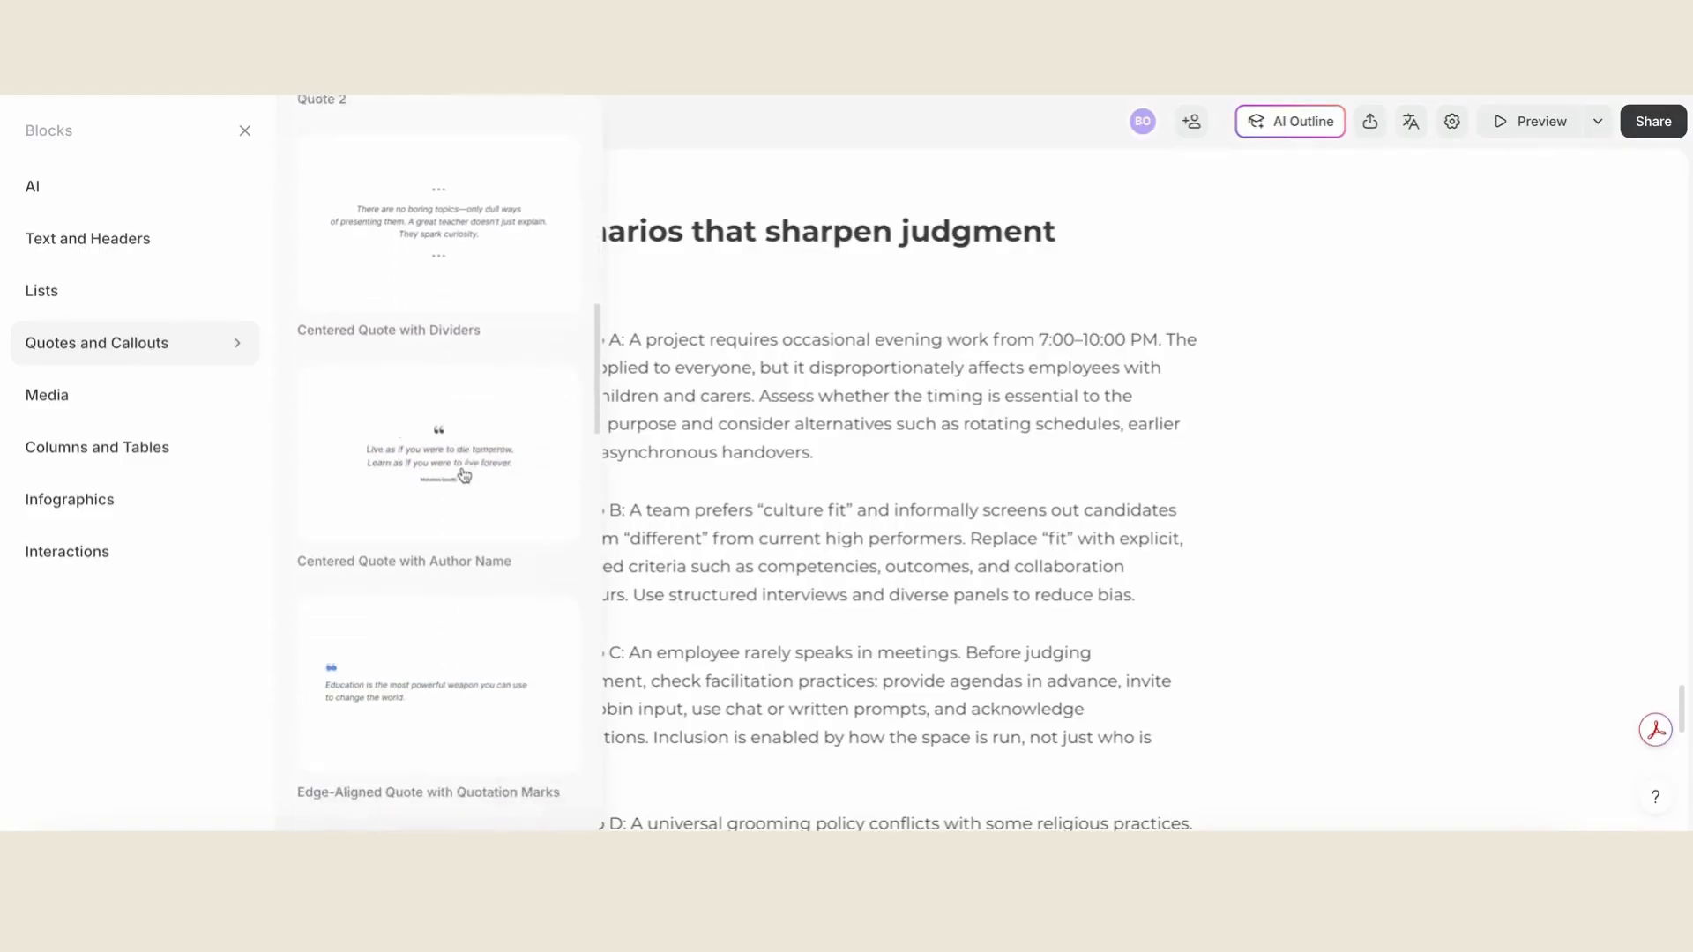
scroll(464, 476, down, 6)
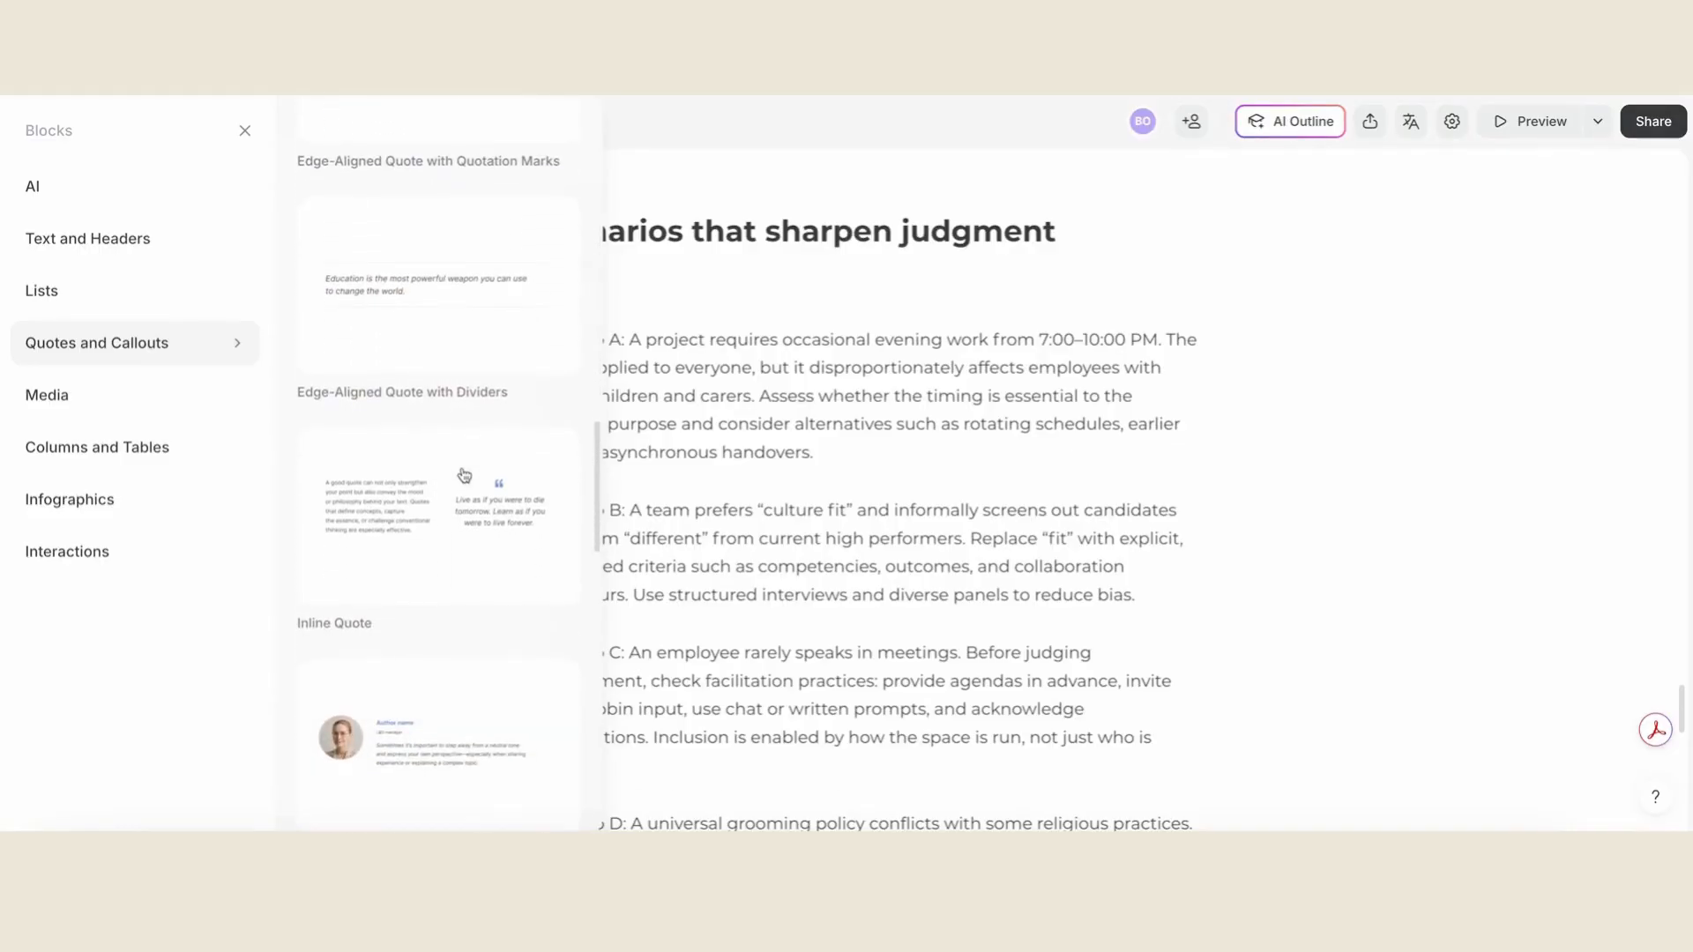
scroll(464, 476, down, 4)
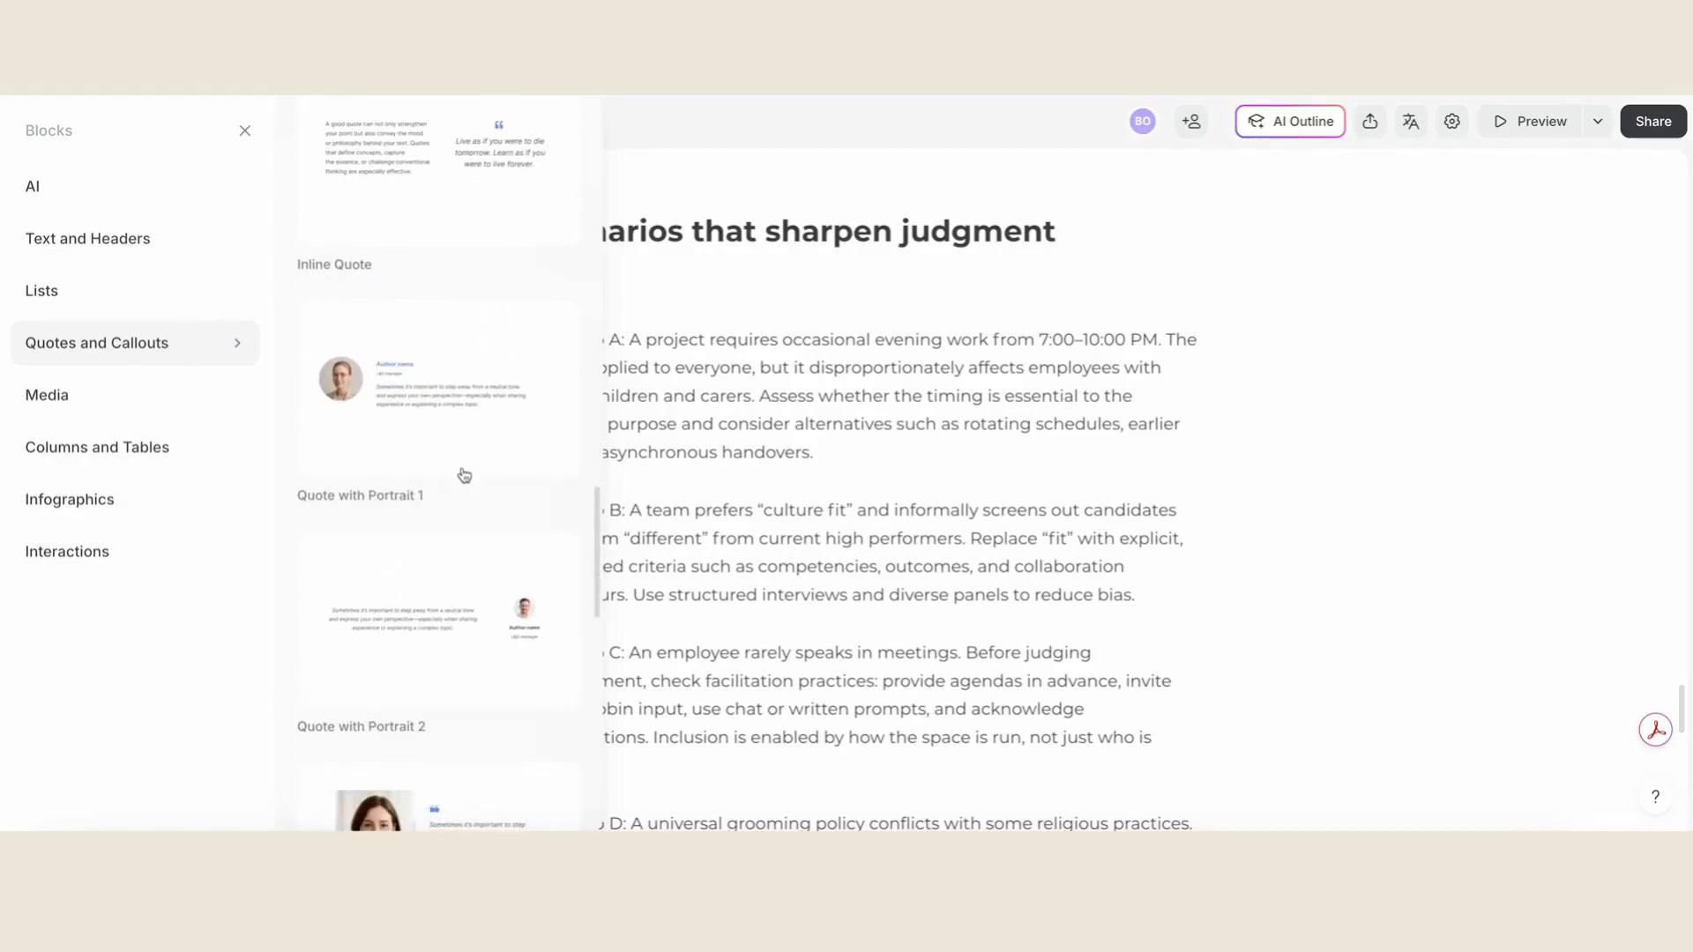
scroll(464, 476, down, 7)
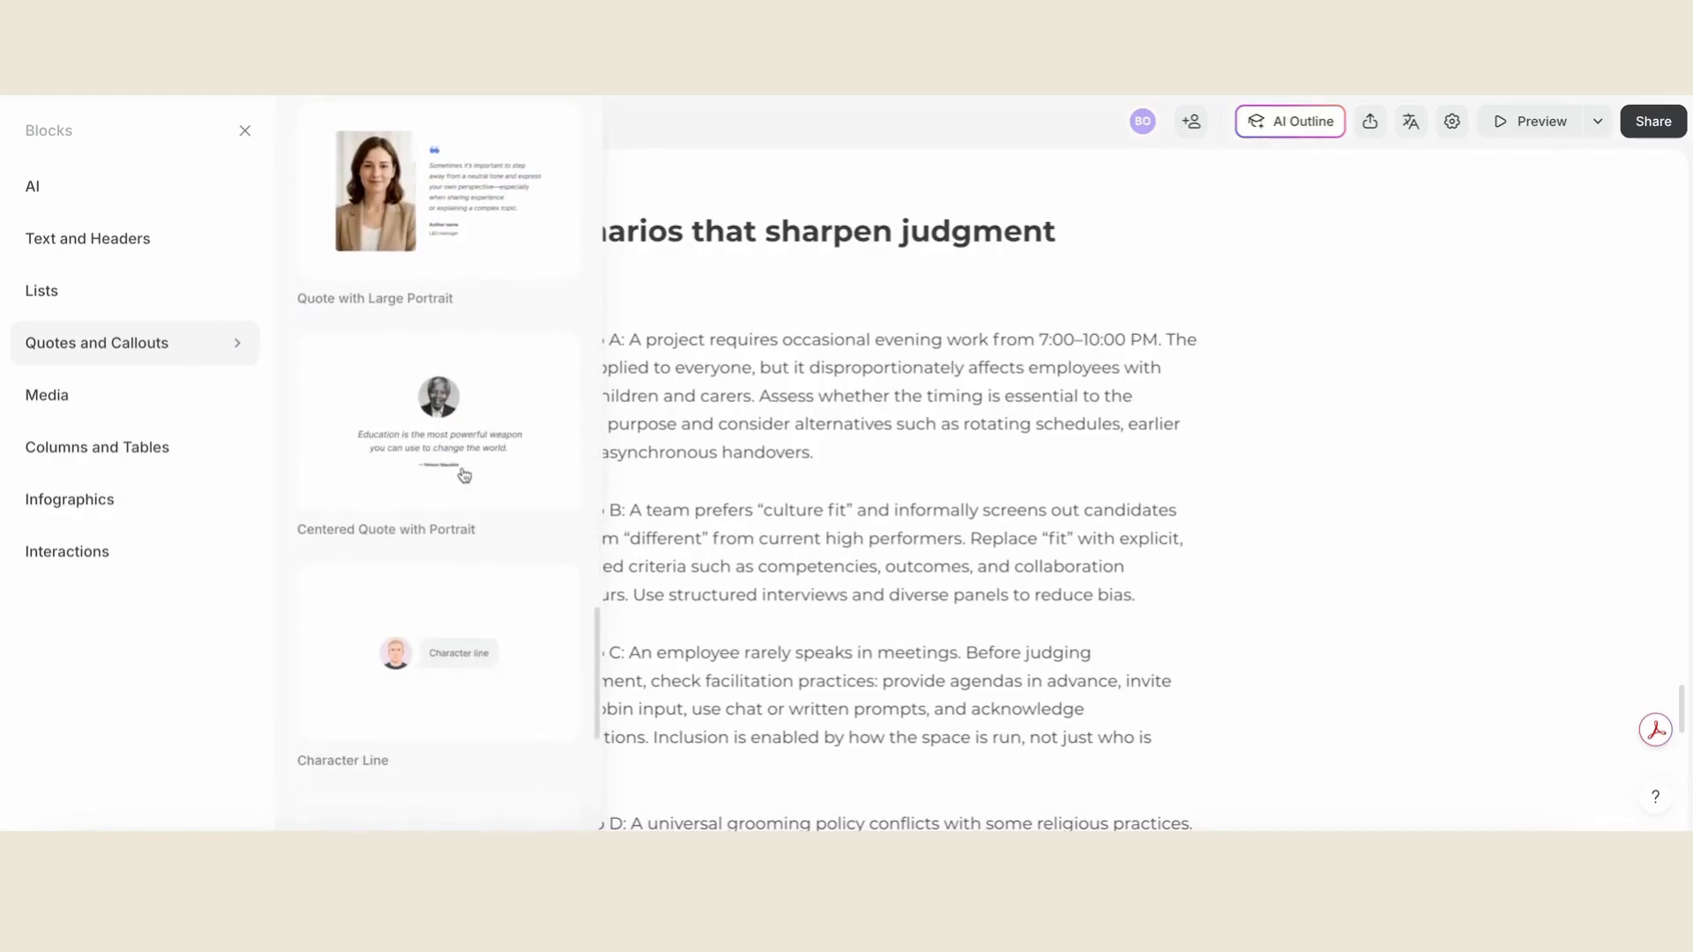
scroll(463, 477, down, 3)
- Examine the Media blocks, from images and galleries to video, audio, attachment, embed and link preview
click(156, 418)
scroll(544, 549, down, 2)
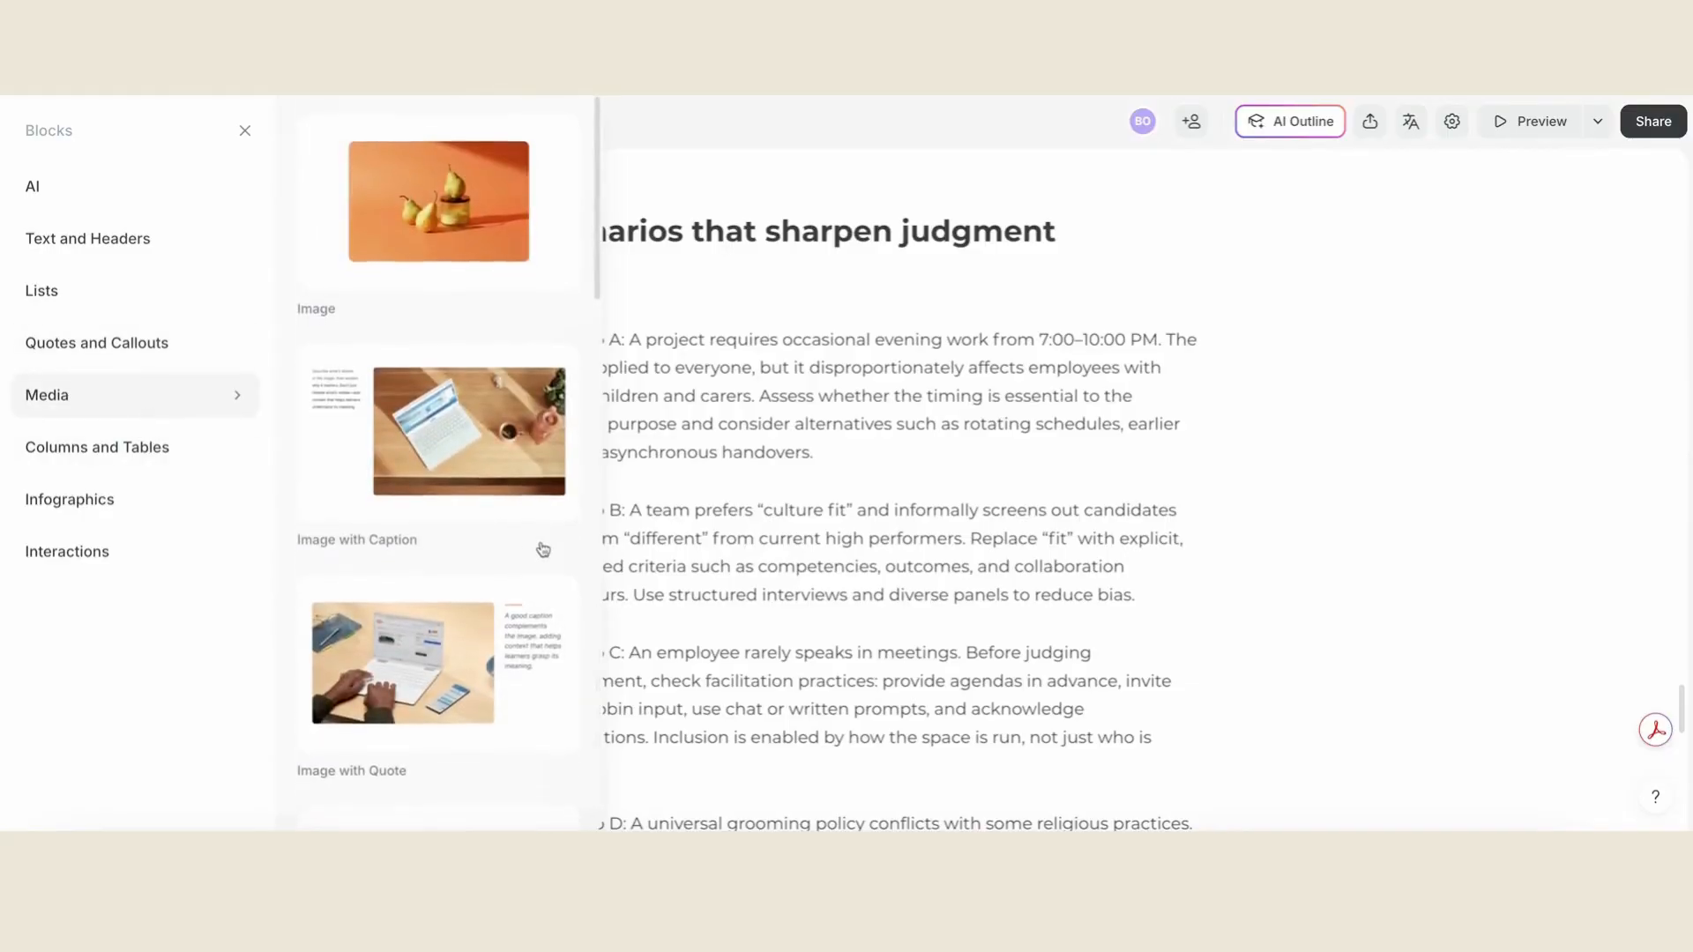
scroll(543, 549, down, 2)
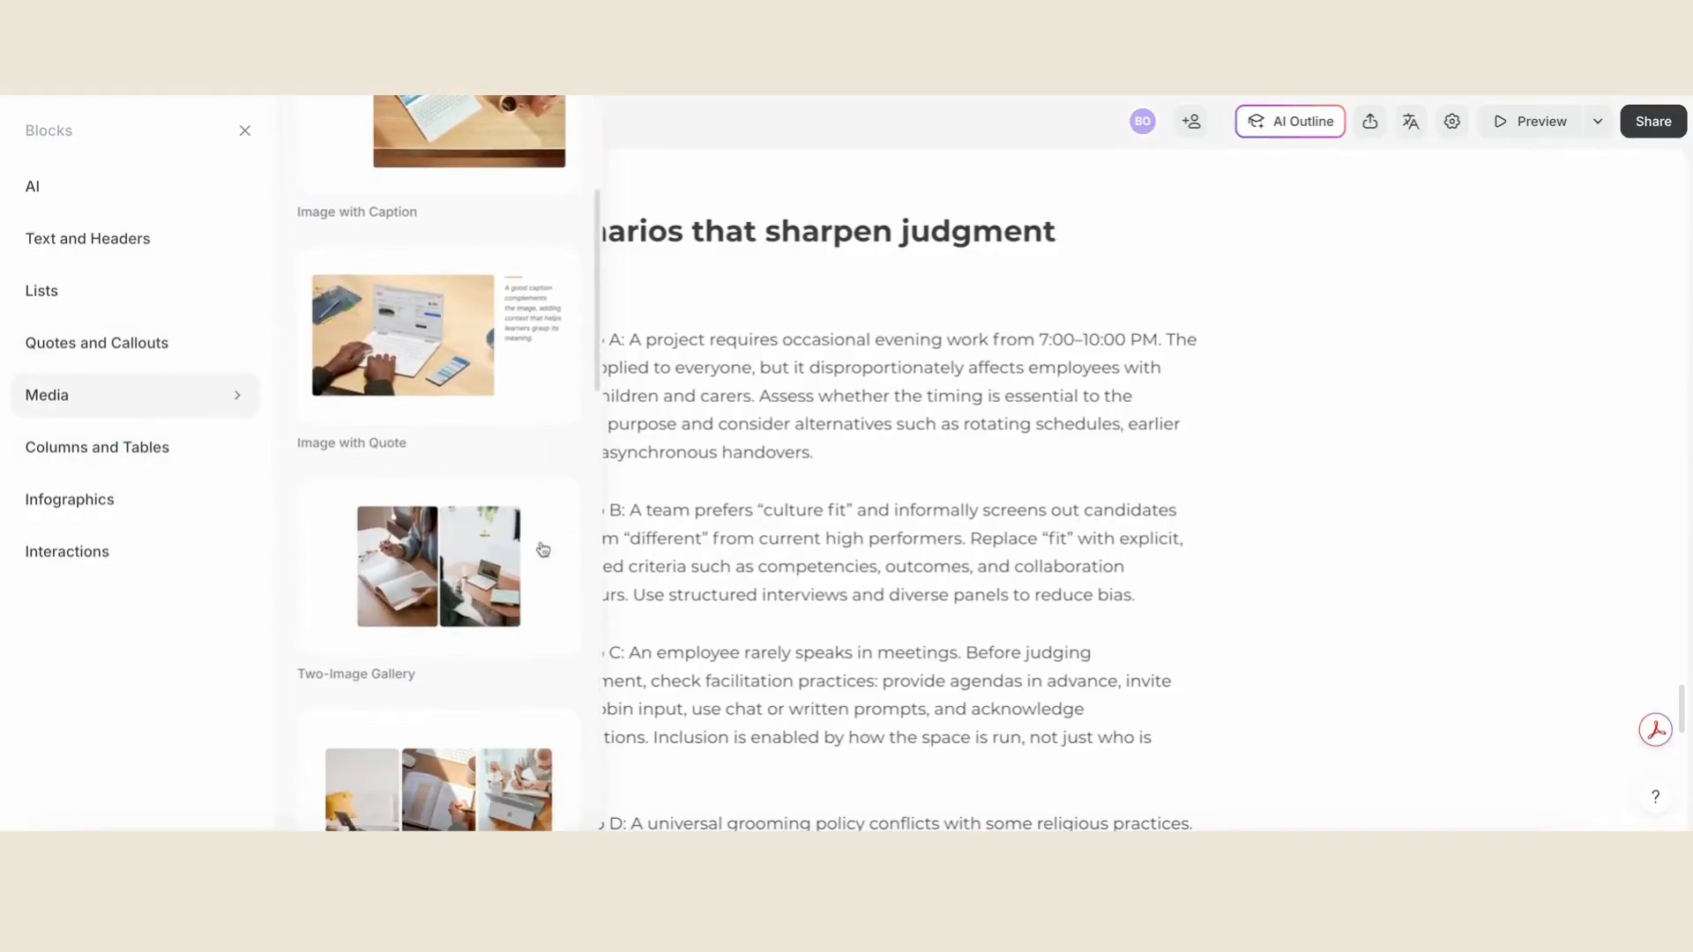
scroll(543, 549, down, 1)
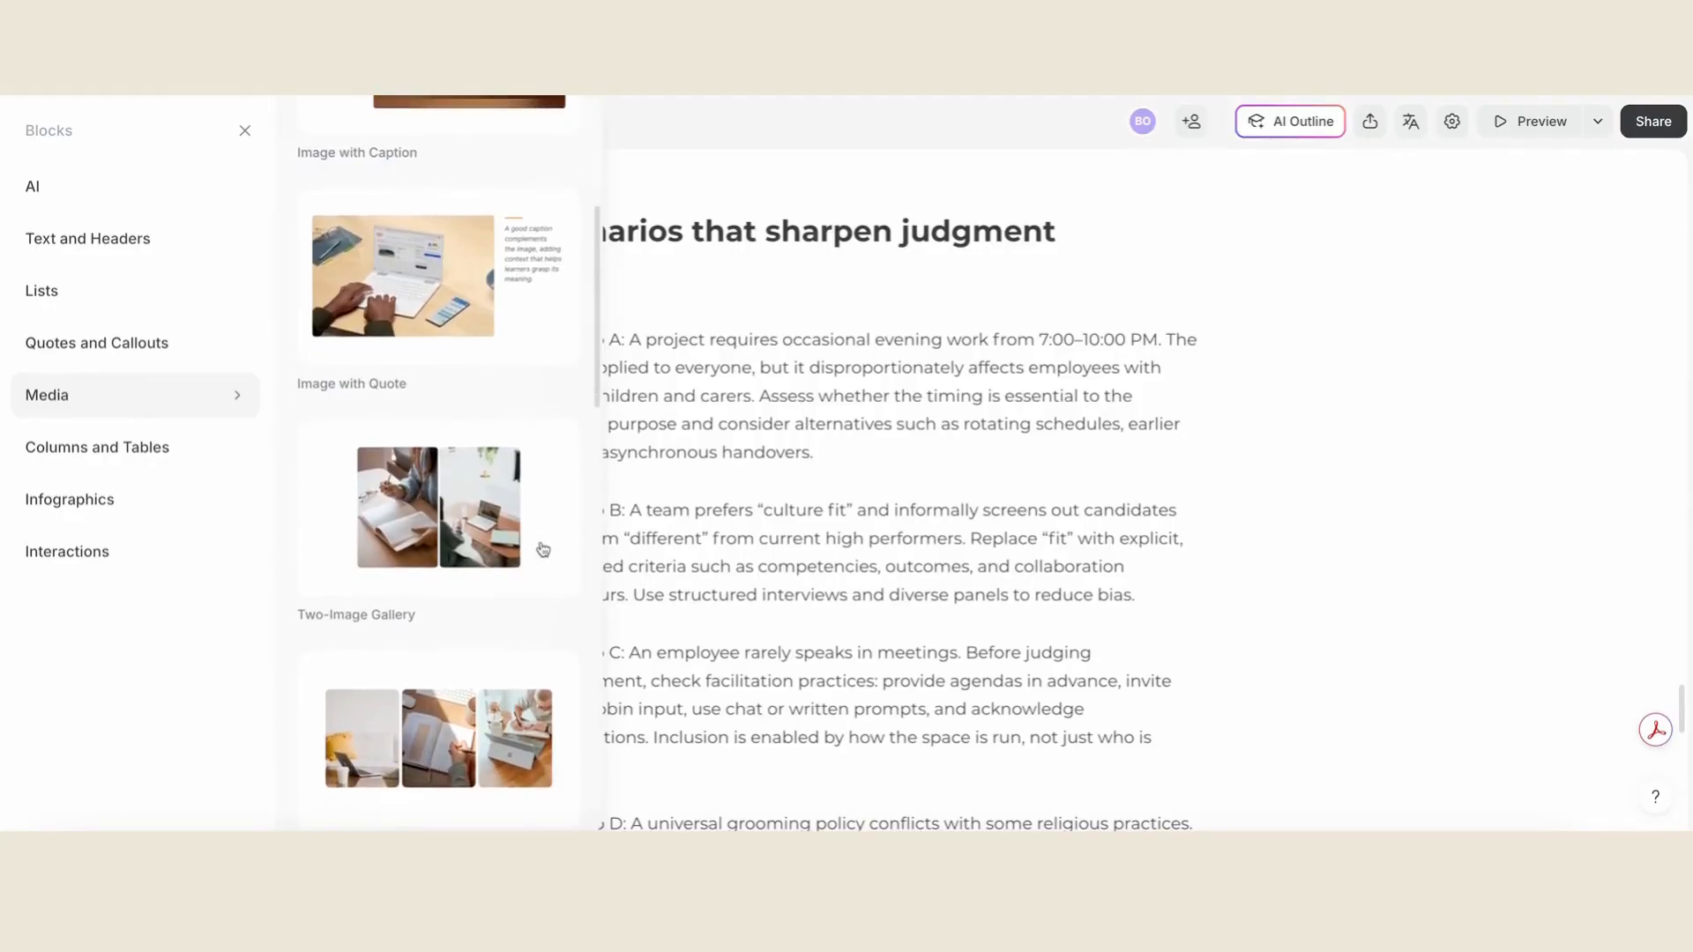
scroll(543, 549, down, 3)
scroll(543, 549, down, 3)
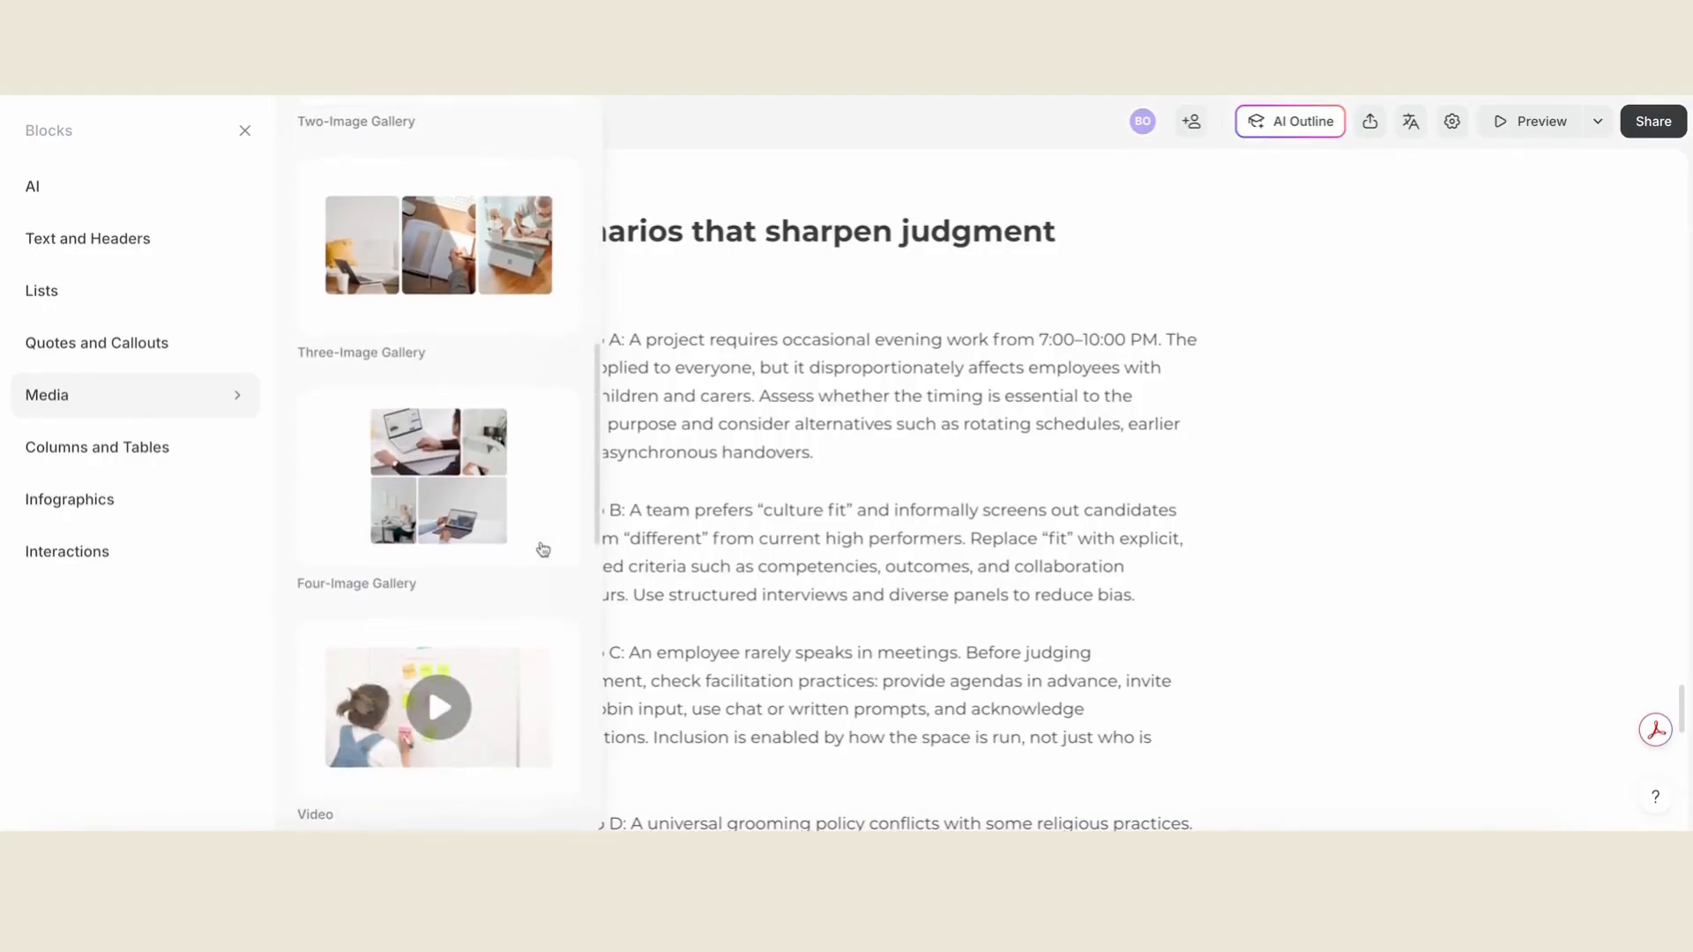
scroll(547, 532, down, 6)
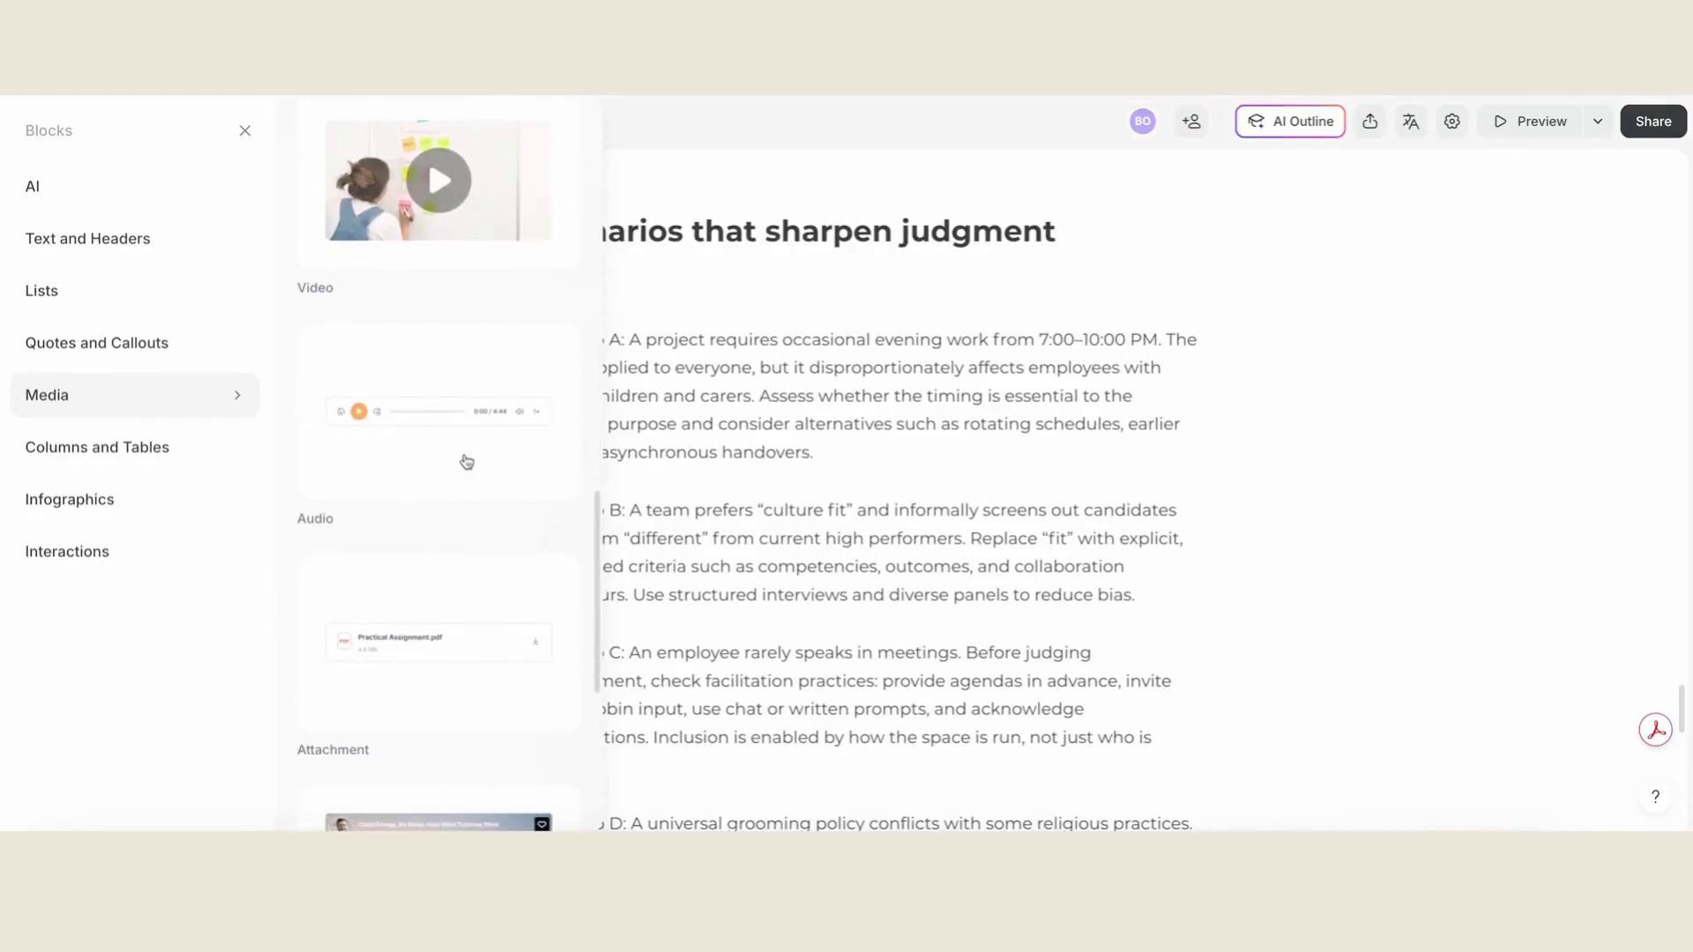
scroll(466, 462, down, 6)
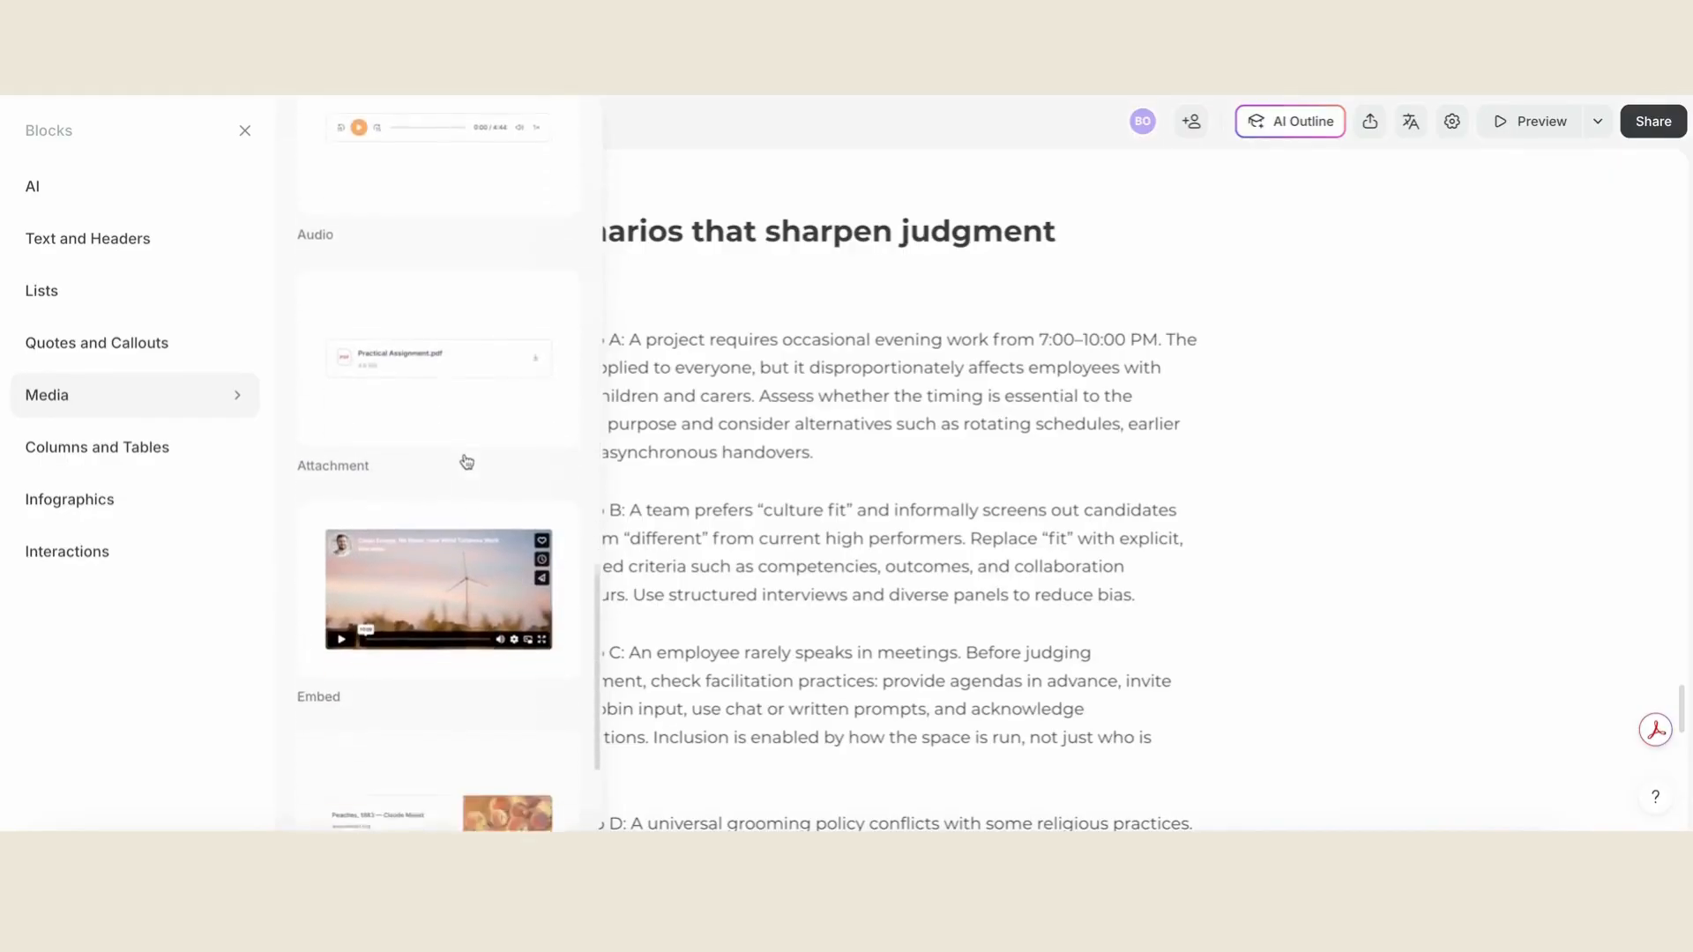
- Browse the Columns and Tables blocks, including column layouts, pros and cons, dividers and comparison tables
click(160, 440)
scroll(431, 448, down, 5)
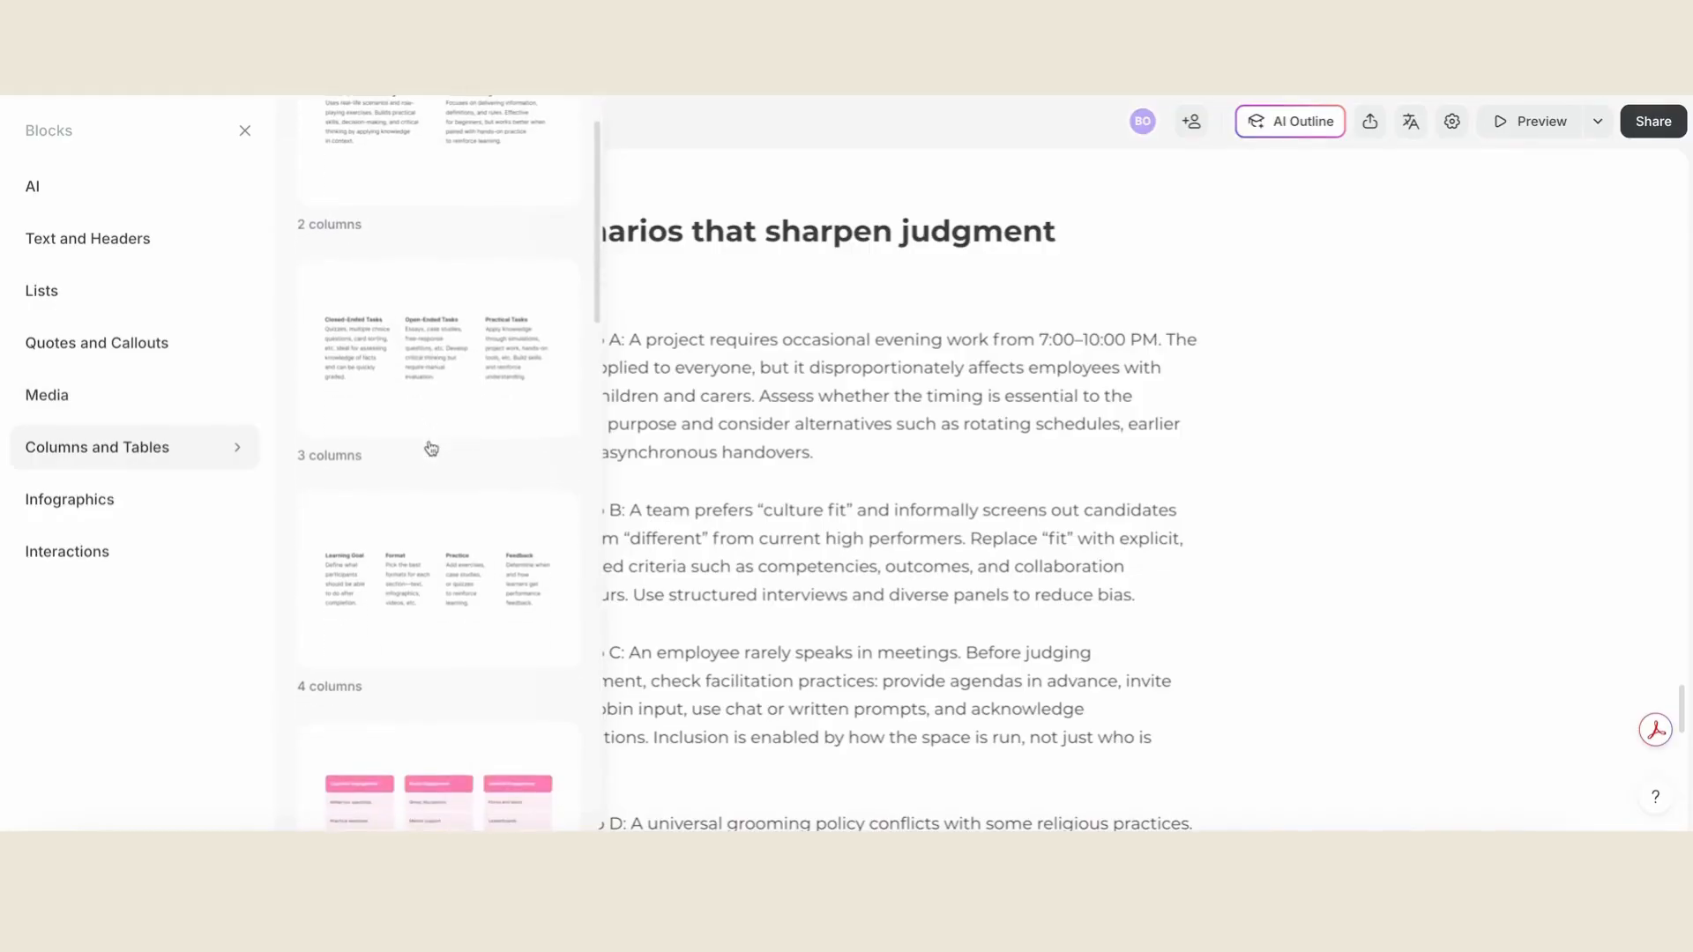
scroll(431, 448, down, 7)
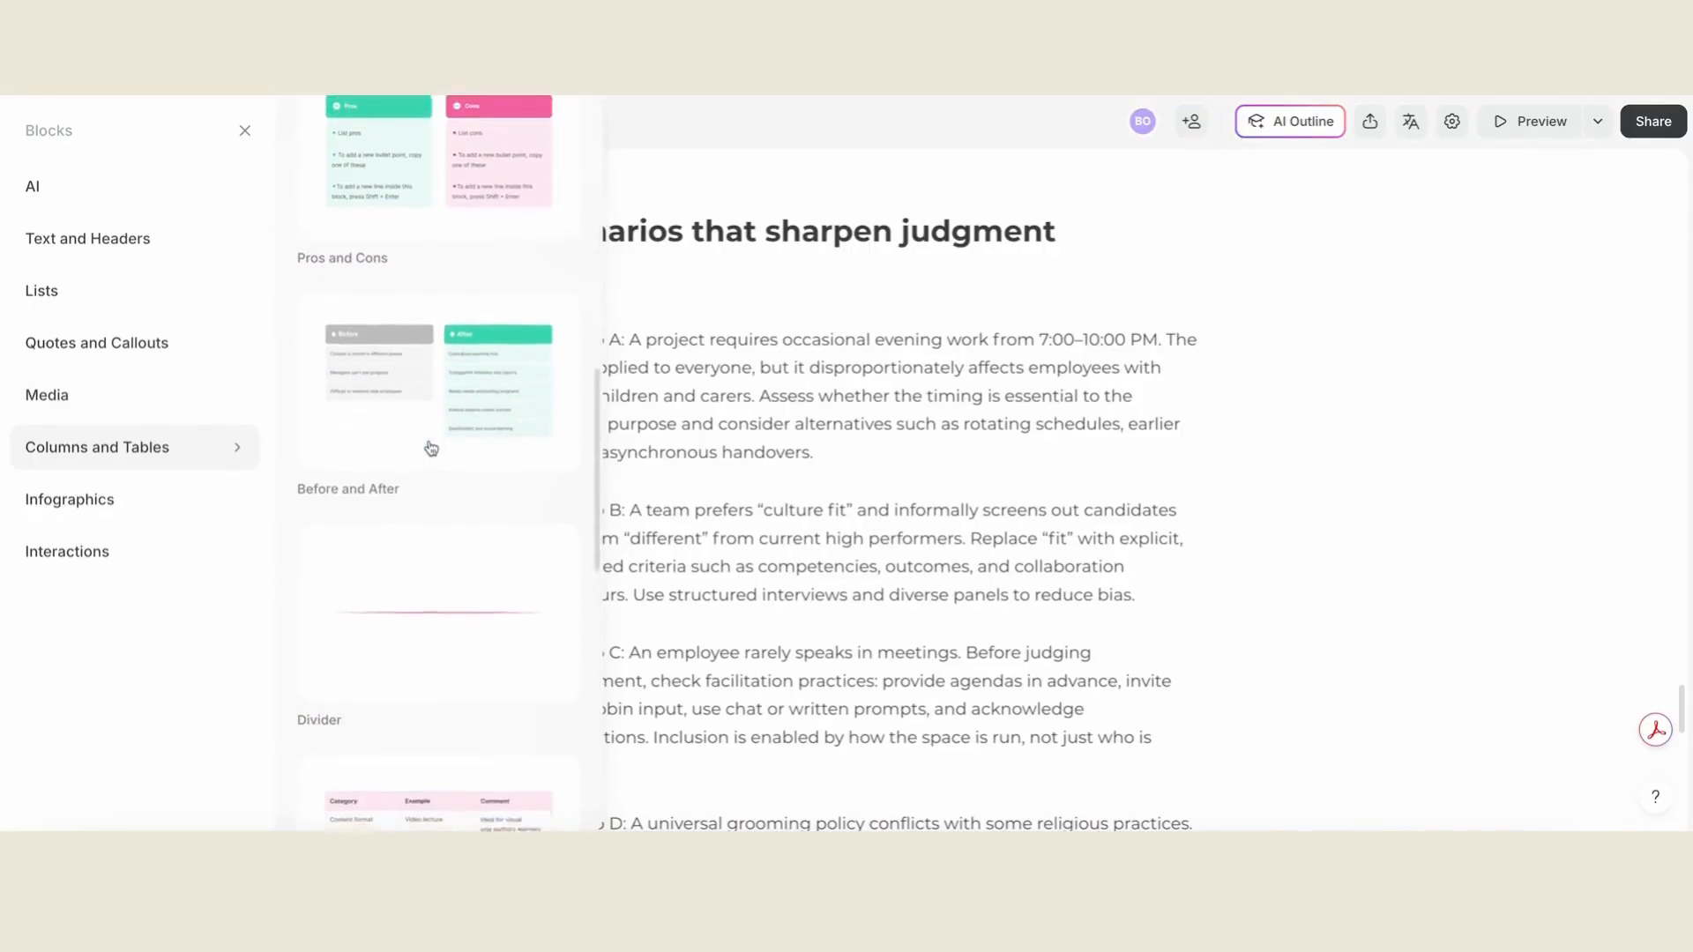
scroll(428, 446, down, 4)
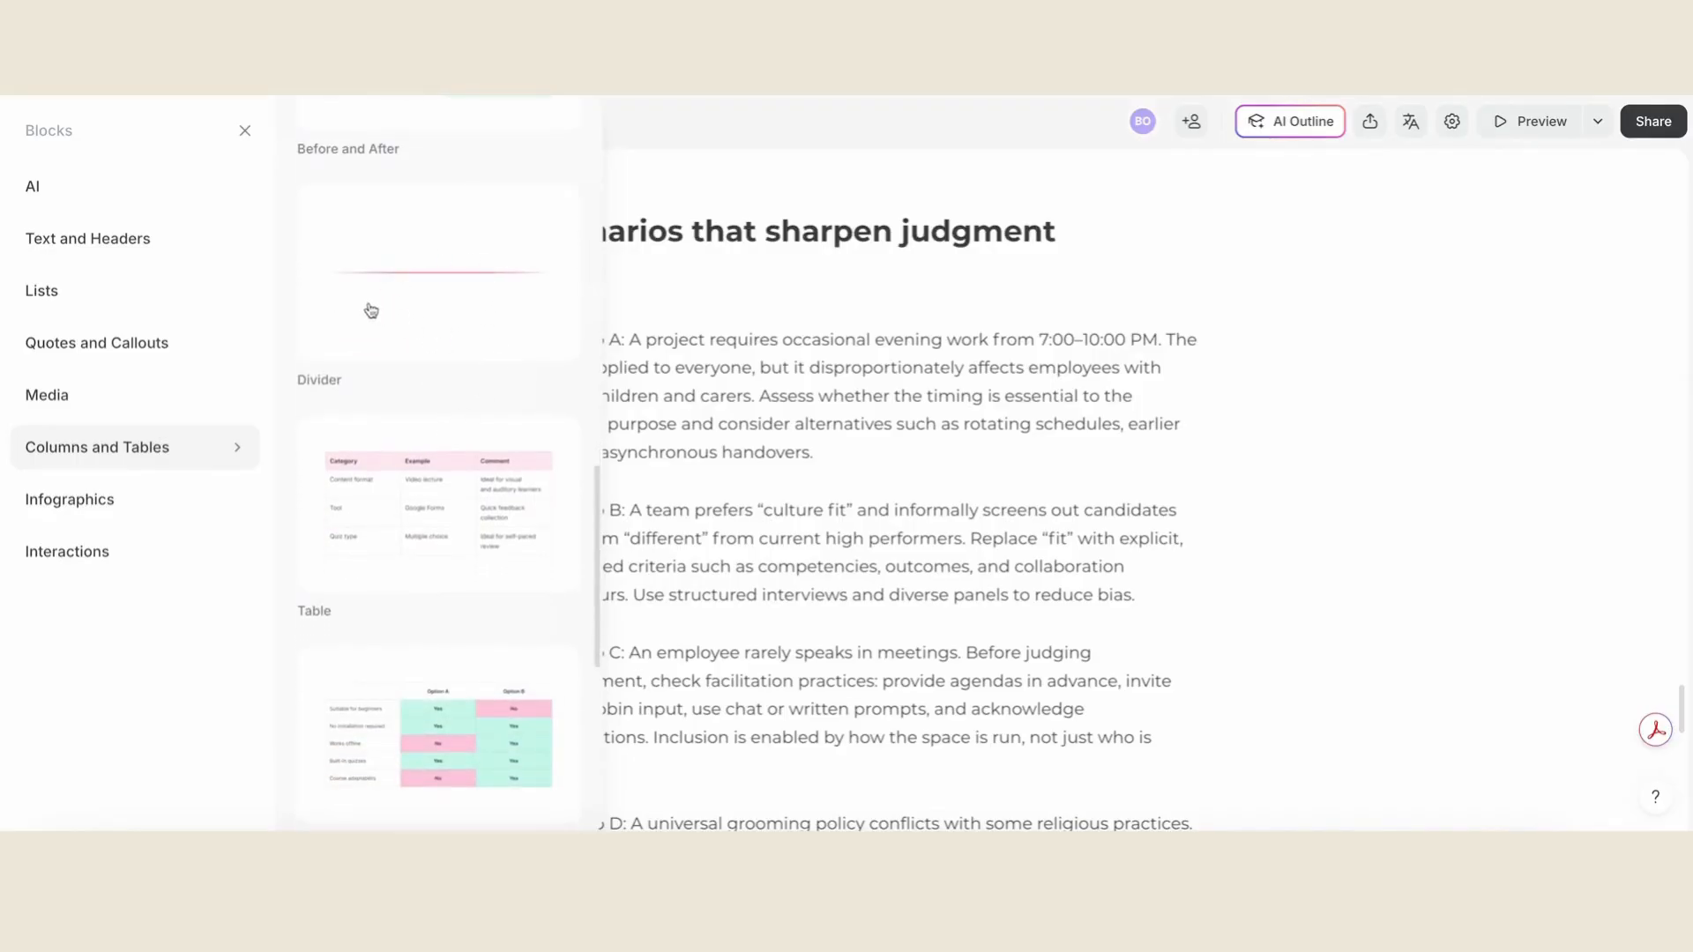
scroll(467, 335, down, 7)
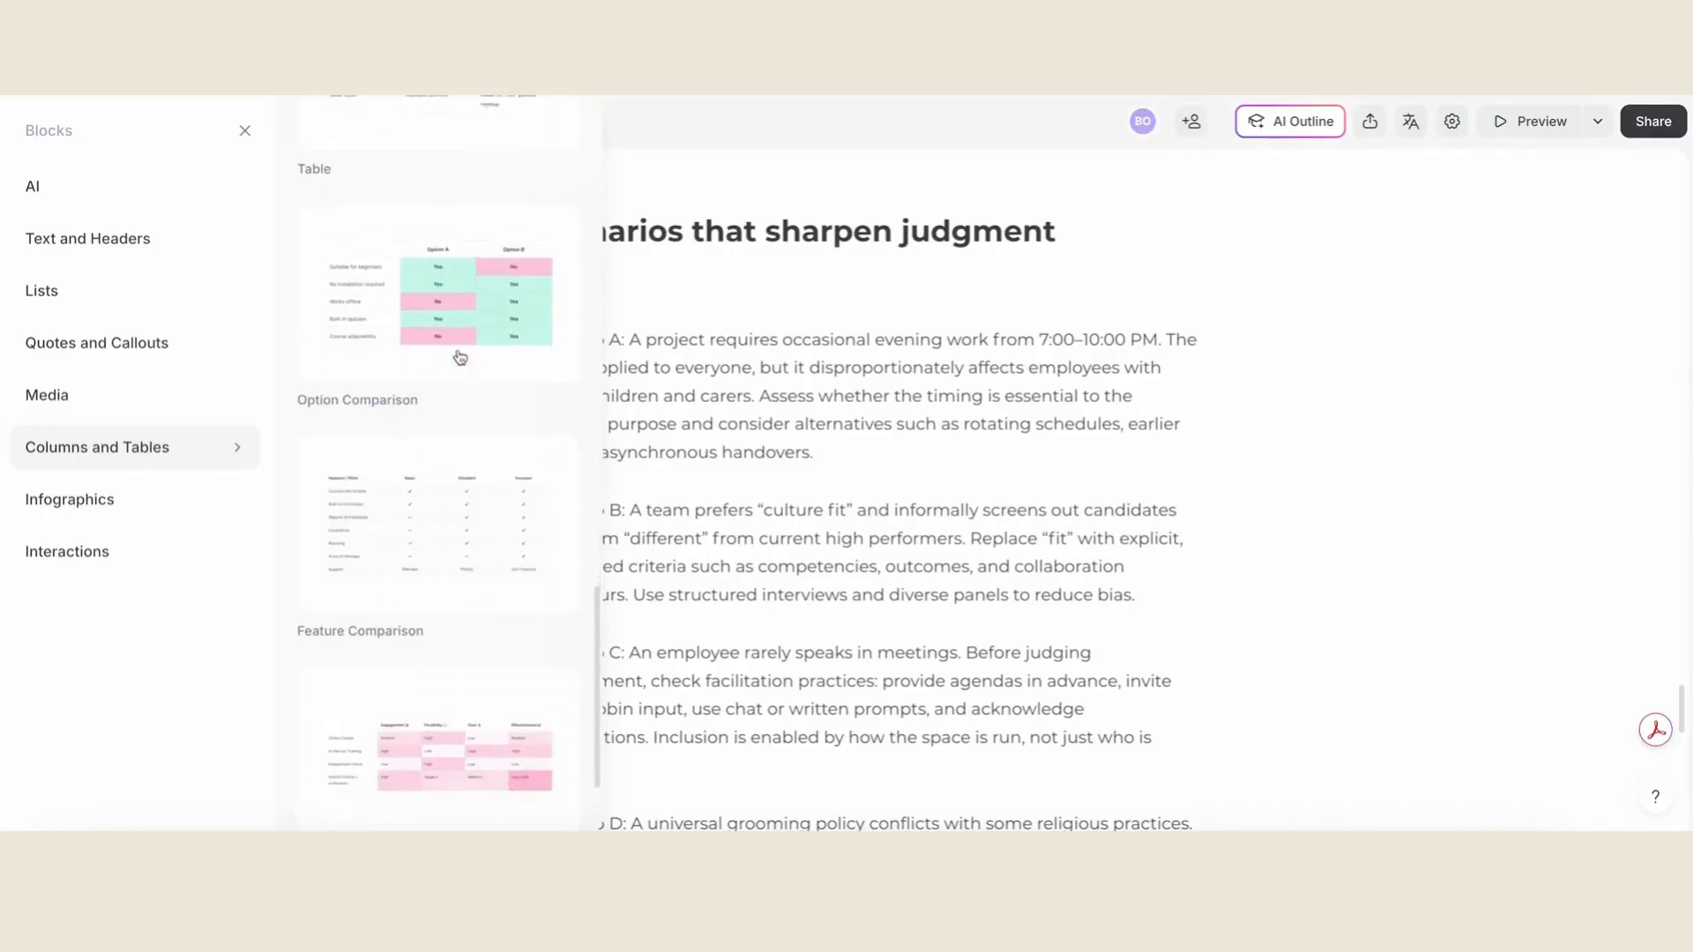
- Look over the Infographics blocks, covering key number cards, quantitative results and timelines
click(162, 521)
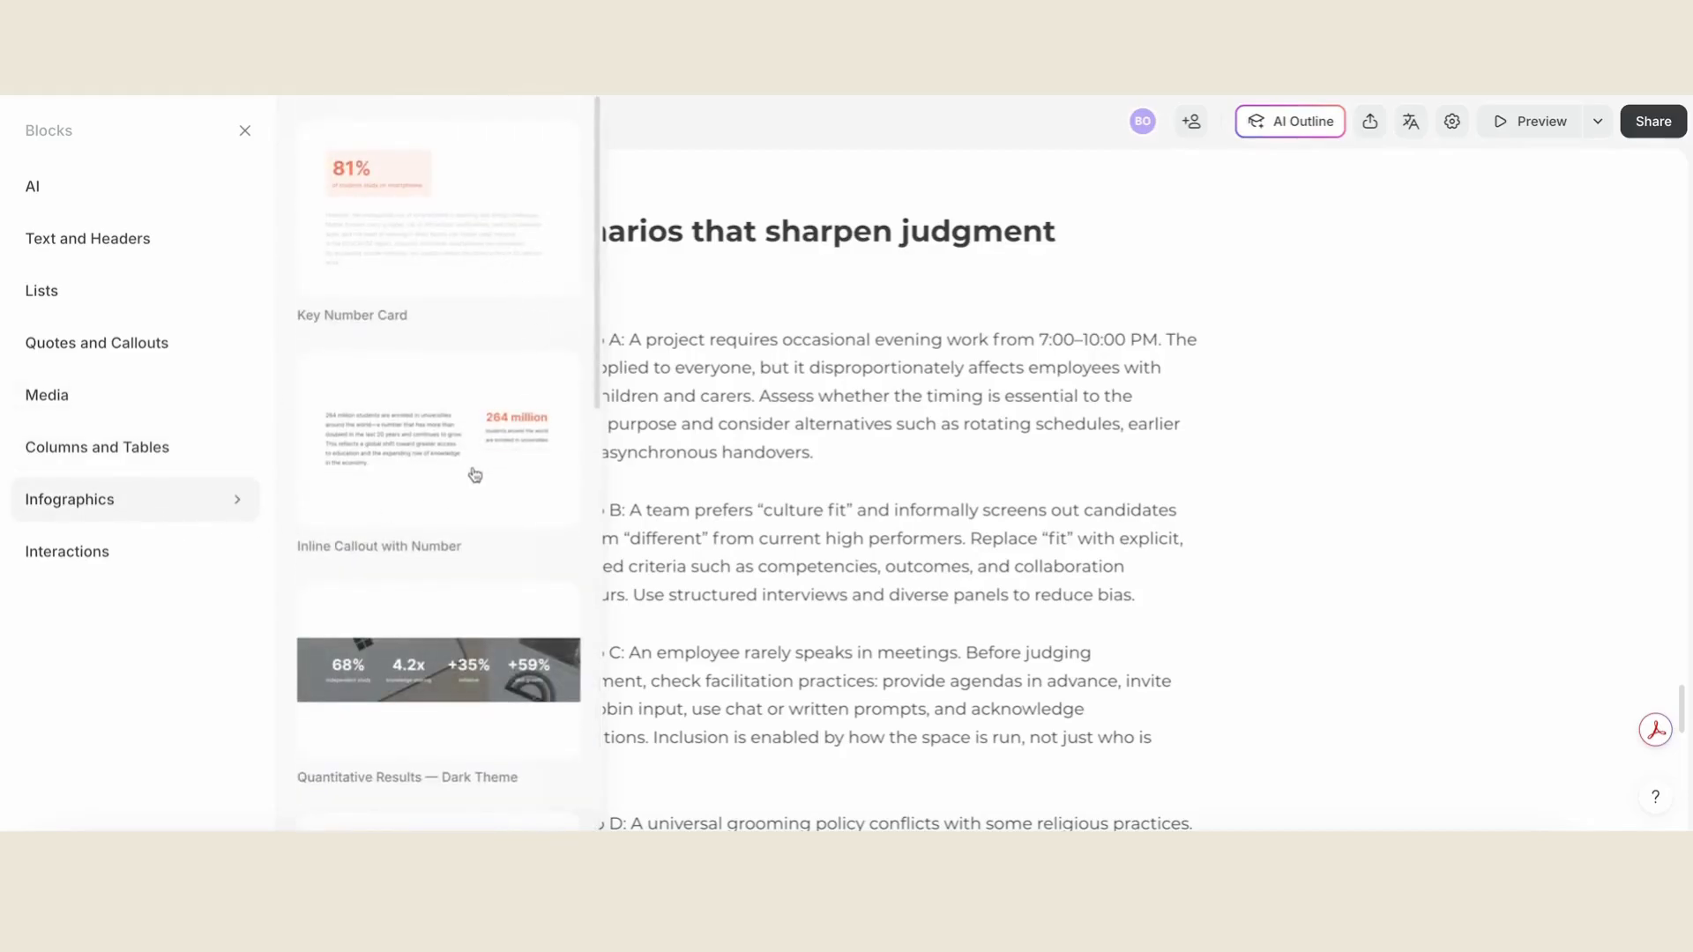
scroll(475, 476, down, 4)
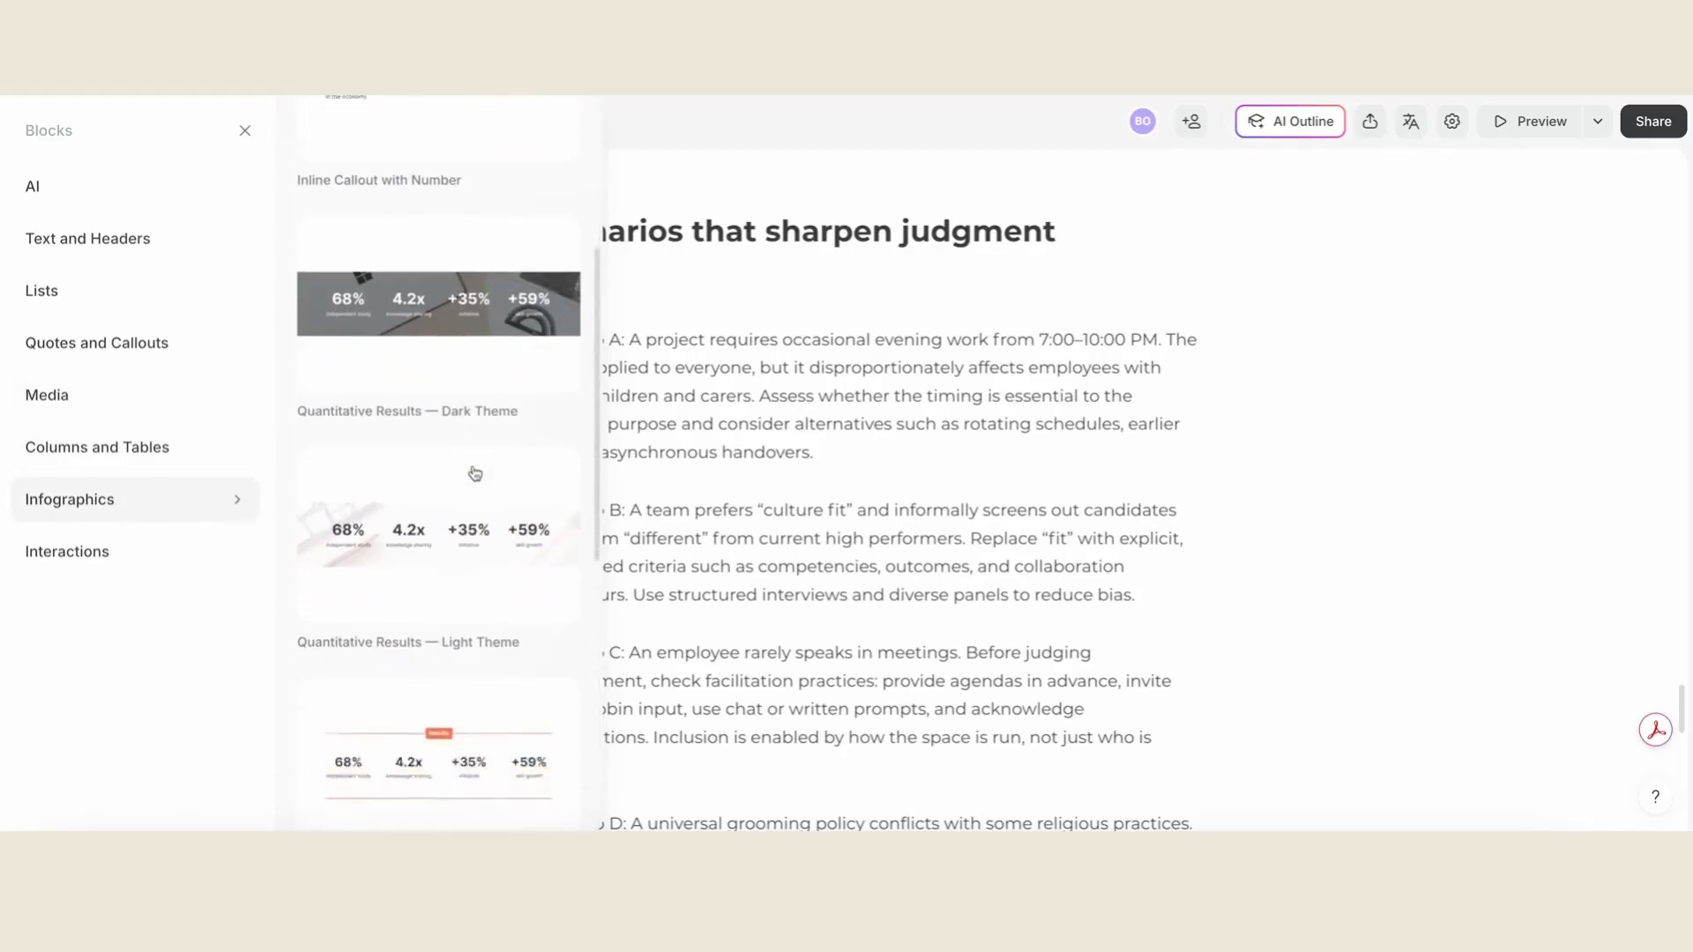
scroll(475, 473, down, 3)
scroll(474, 473, down, 3)
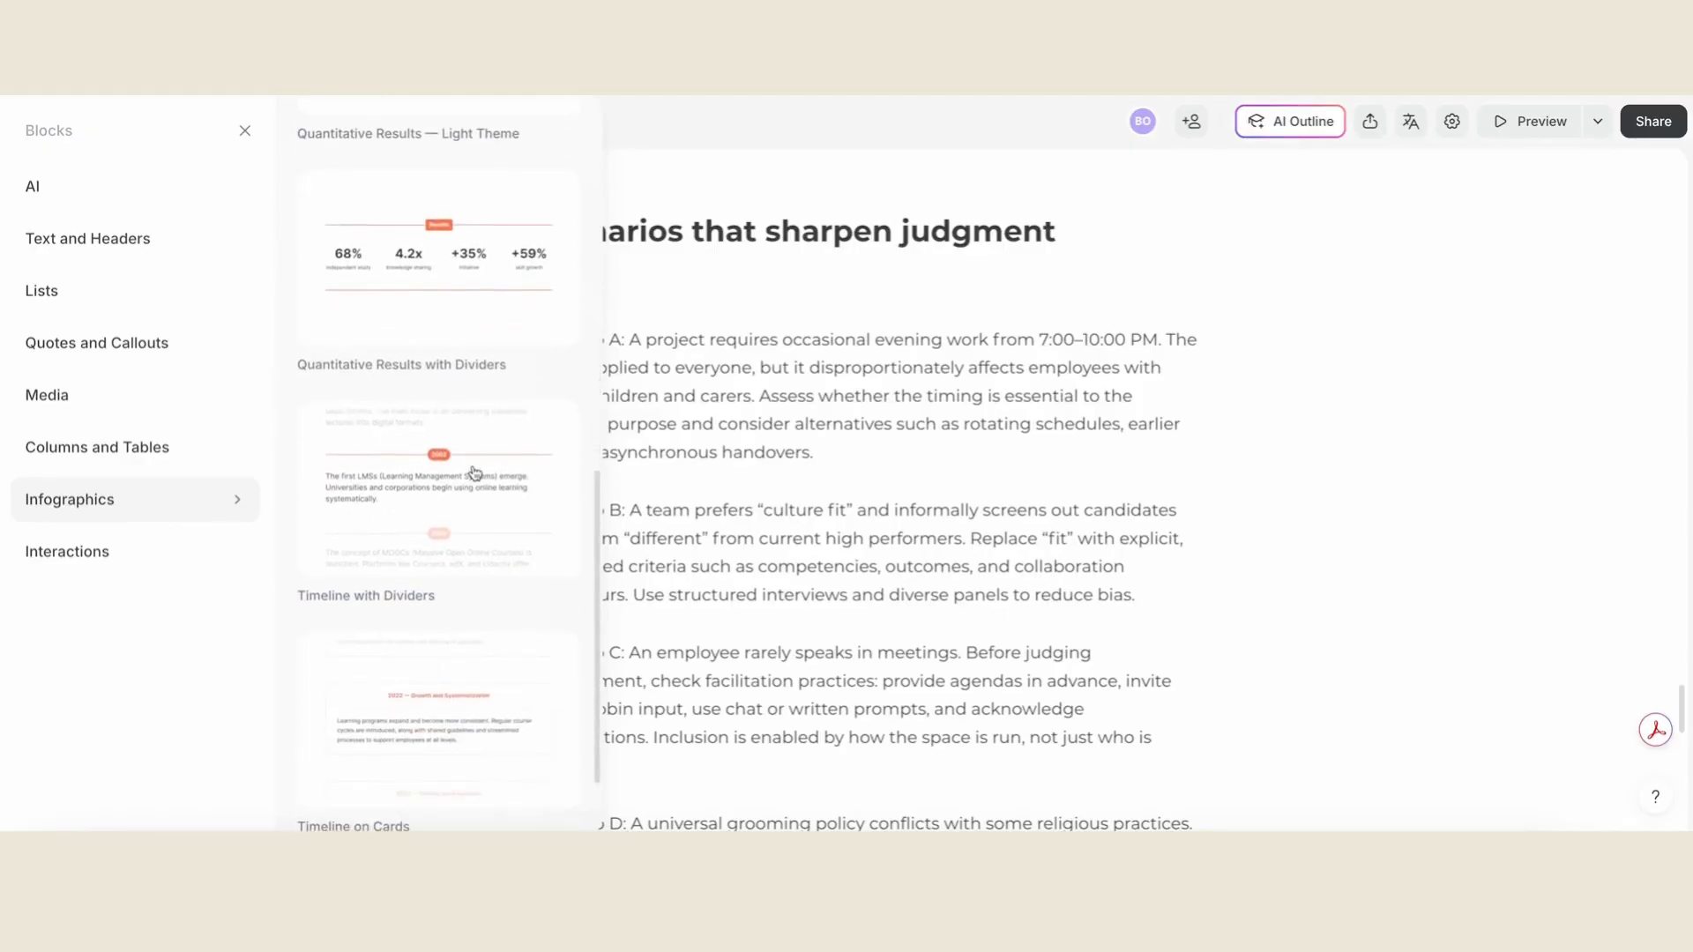
scroll(475, 473, down, 1)
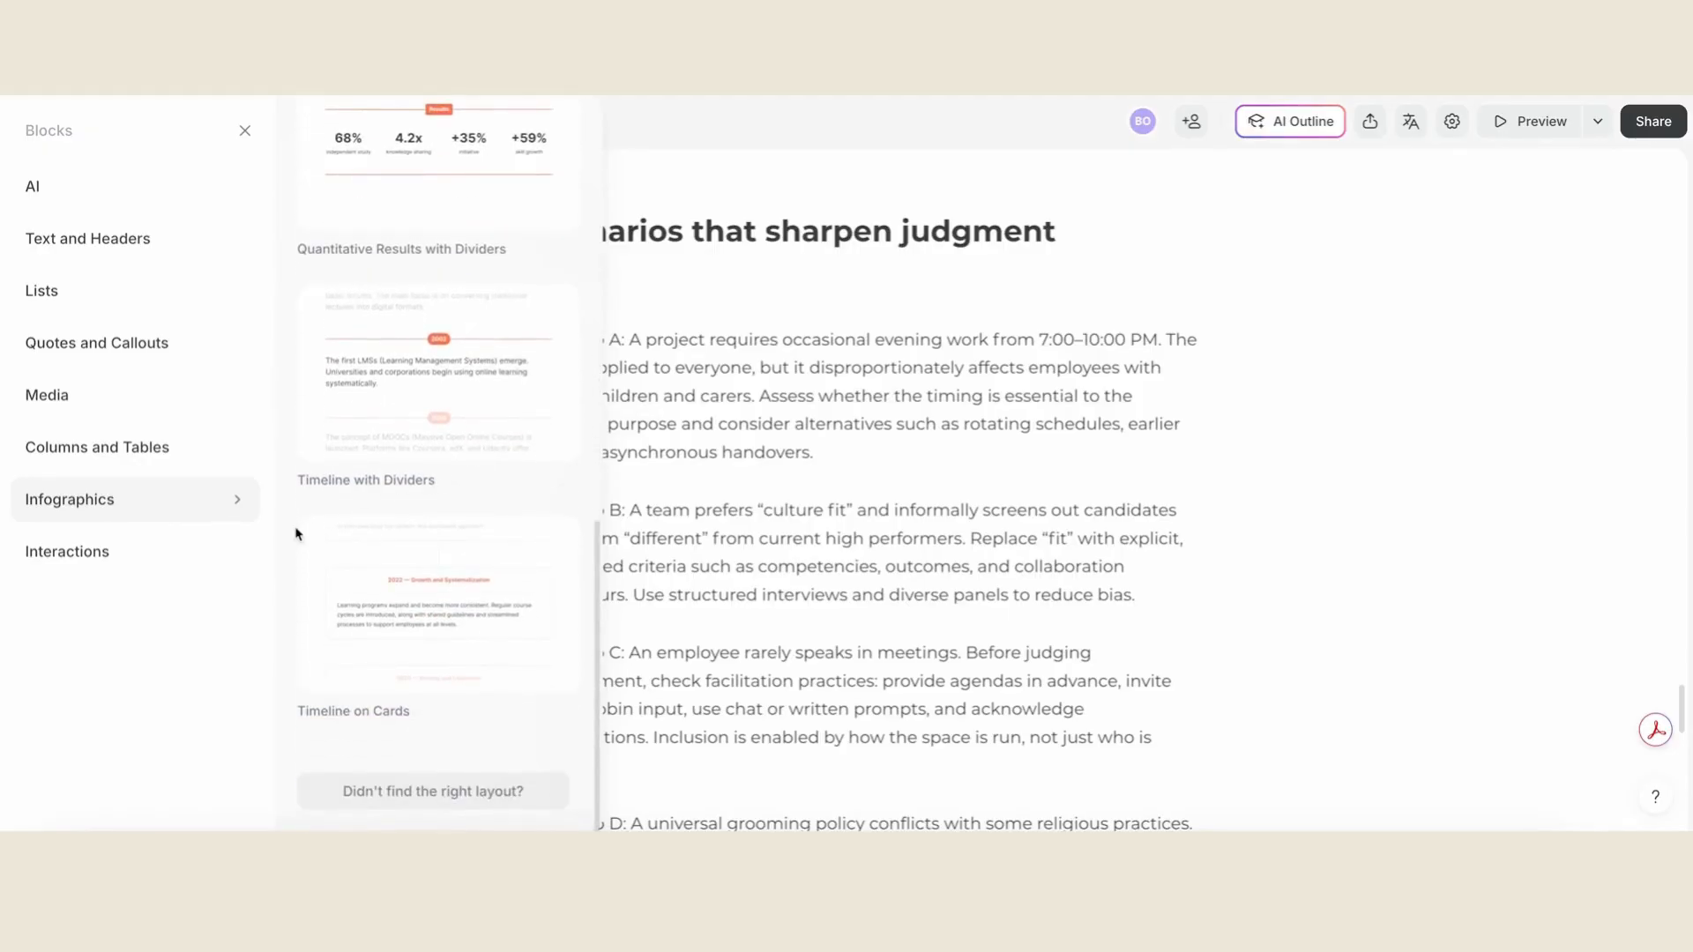
- Browse the Interactions blocks, from quiz, exercise, accordion and tabs to flashcards, labeled graphic and timeline
click(150, 549)
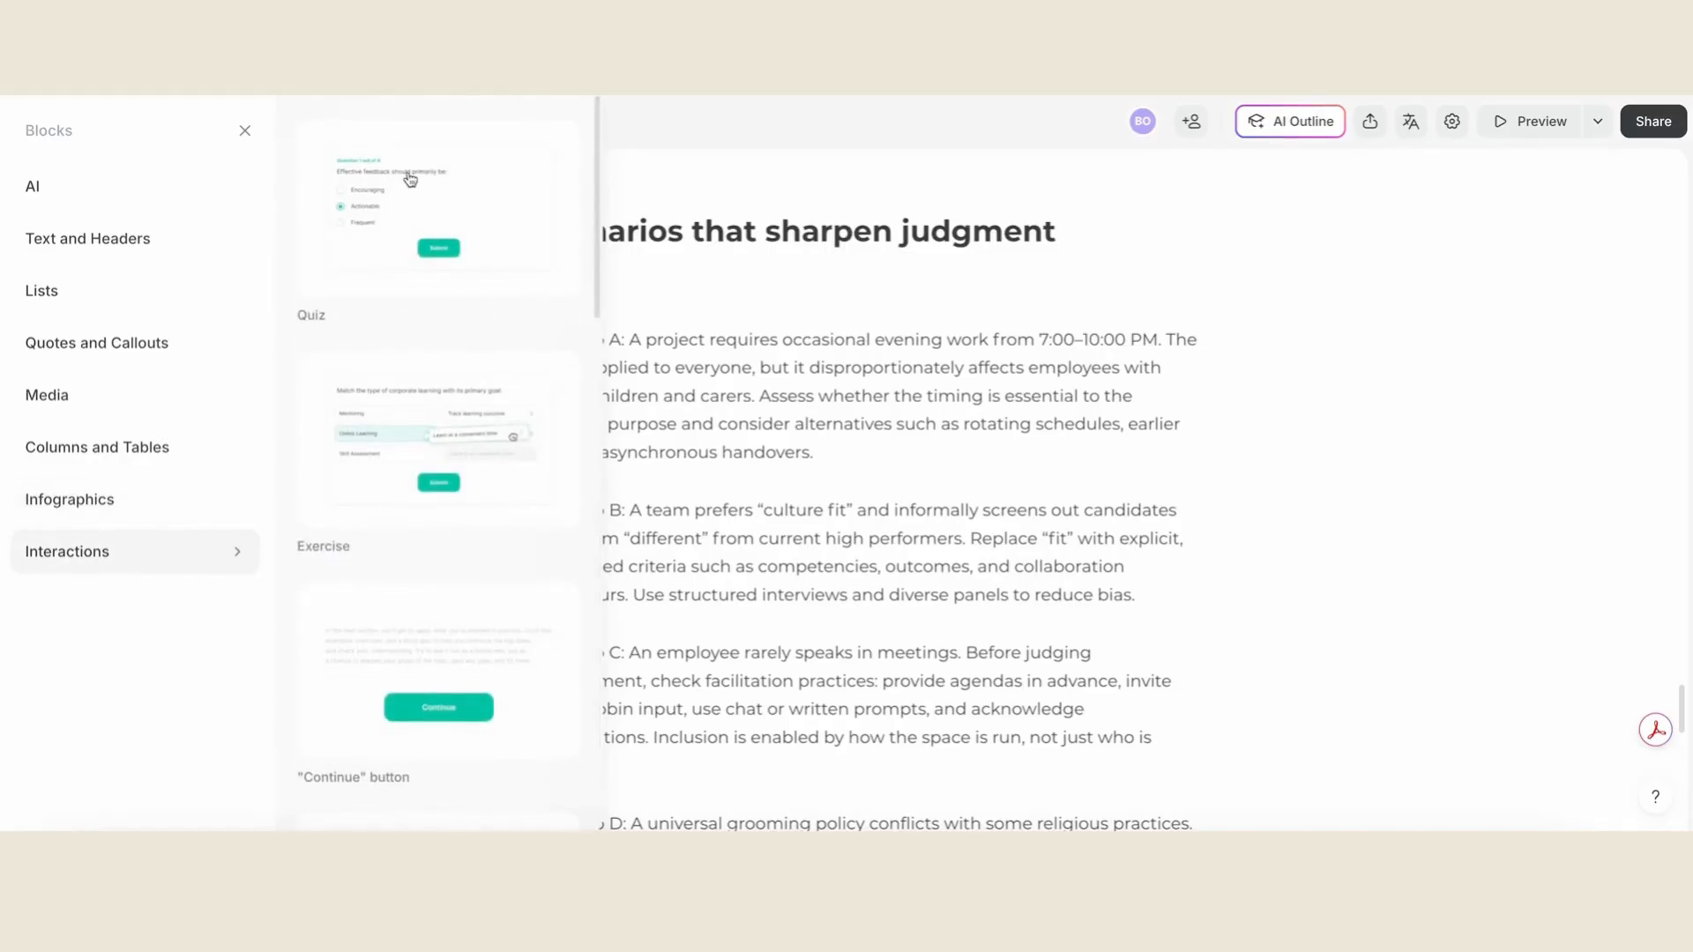
scroll(337, 542, down, 3)
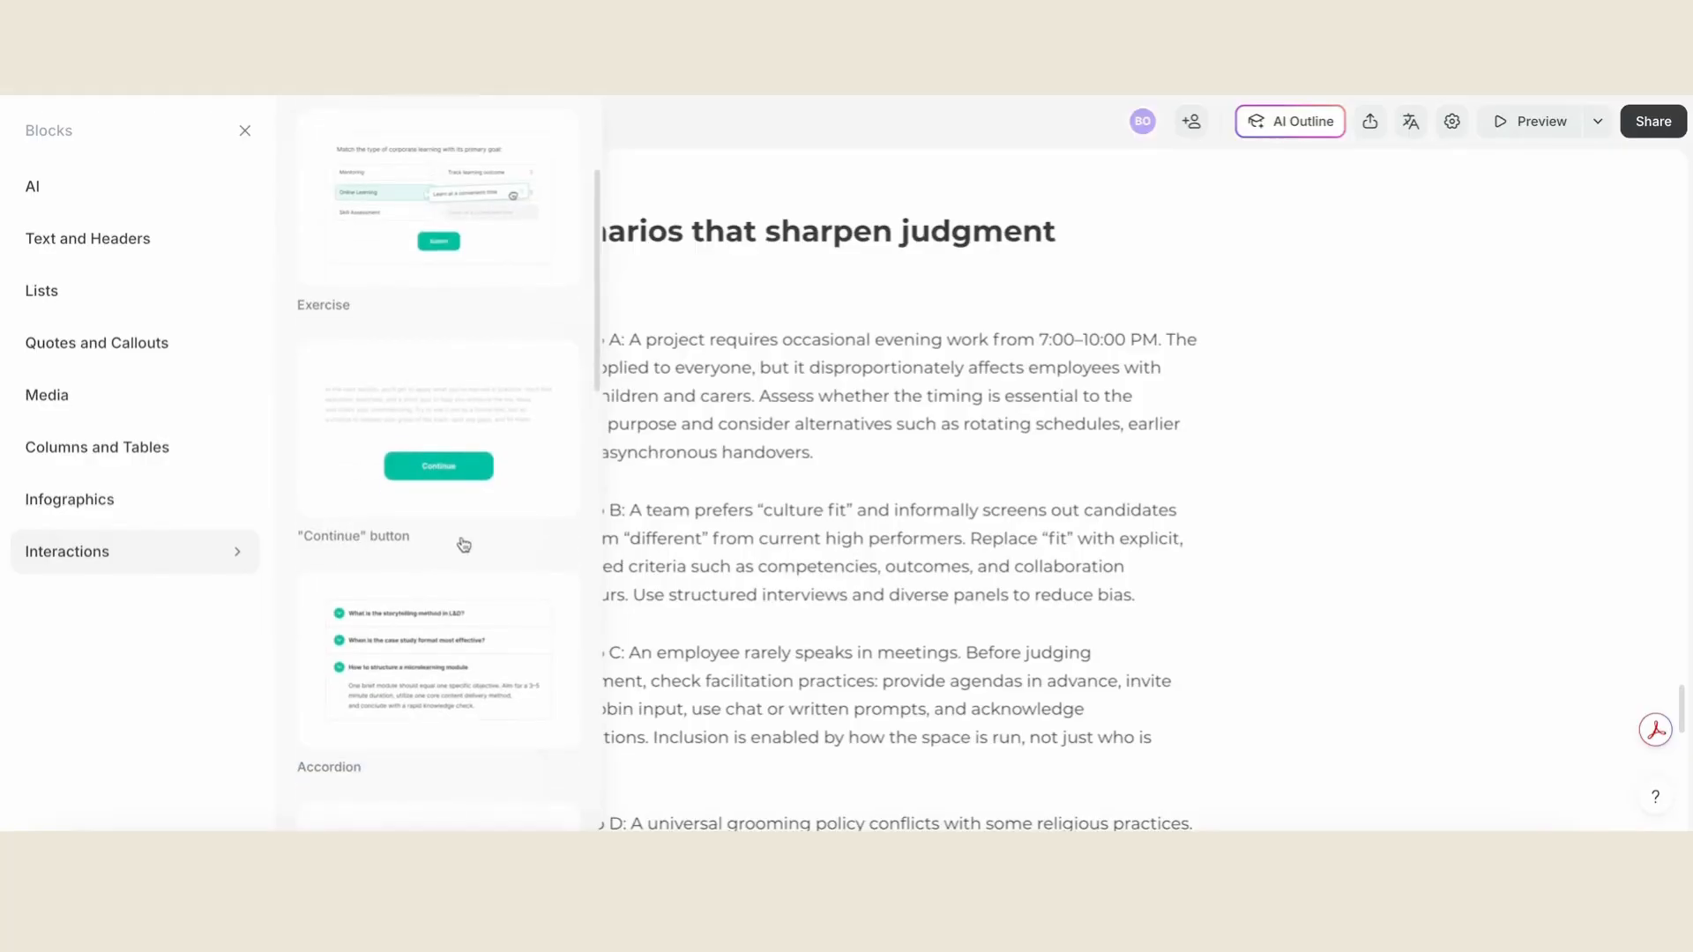
scroll(464, 544, down, 3)
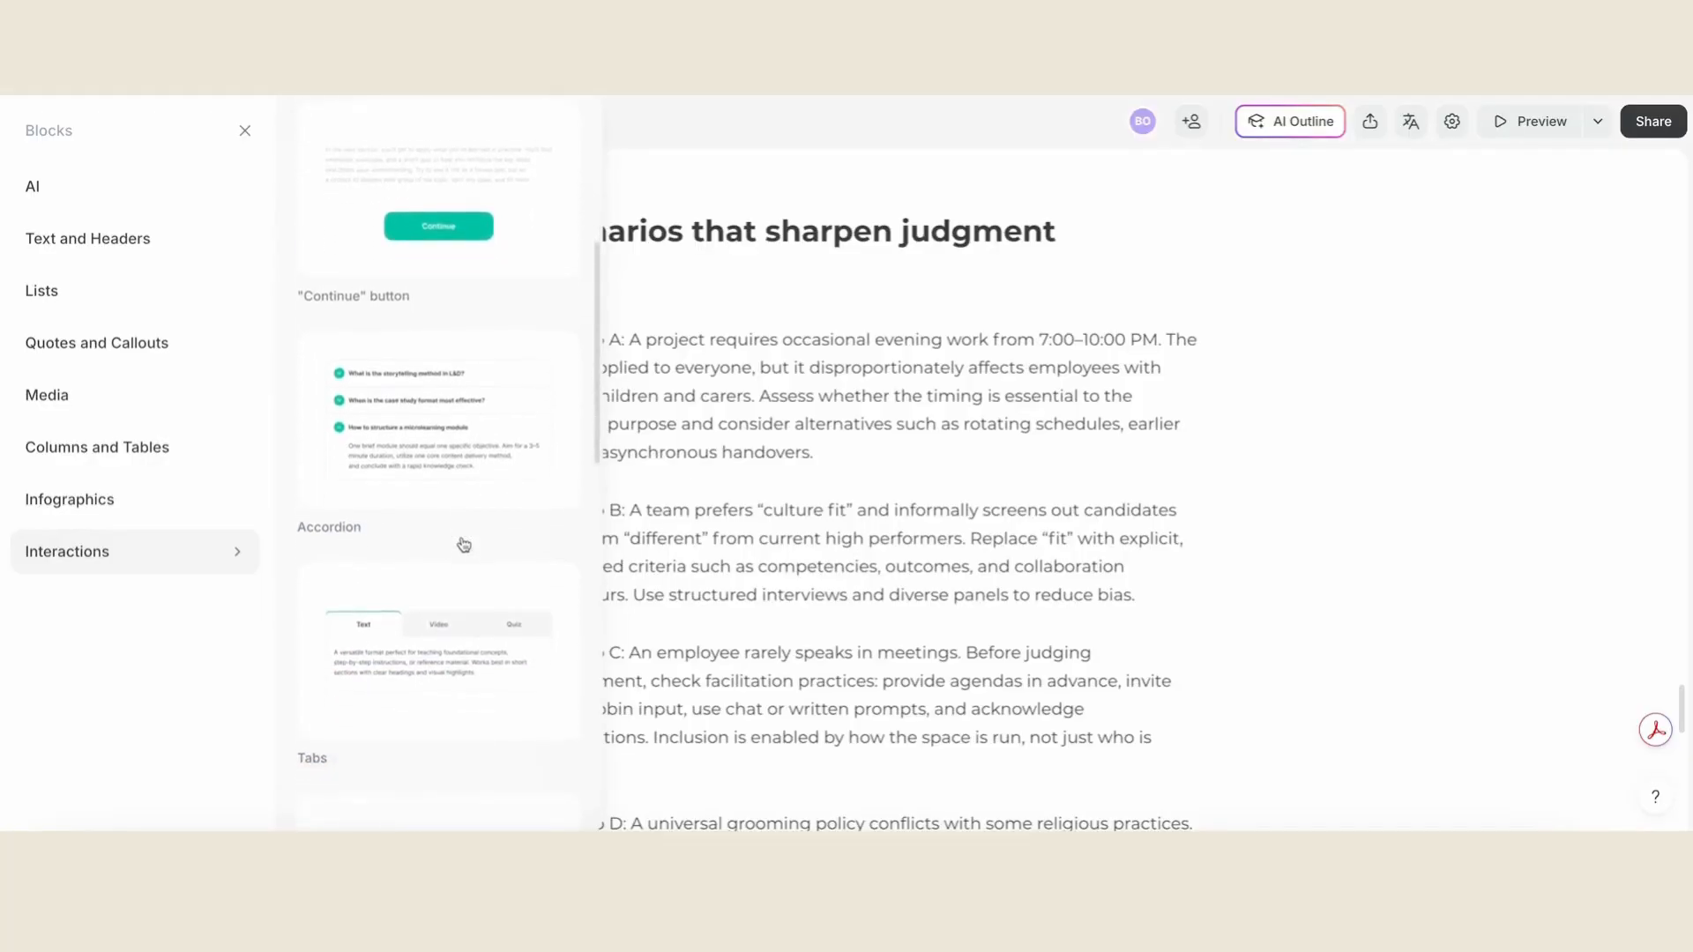
scroll(464, 544, down, 3)
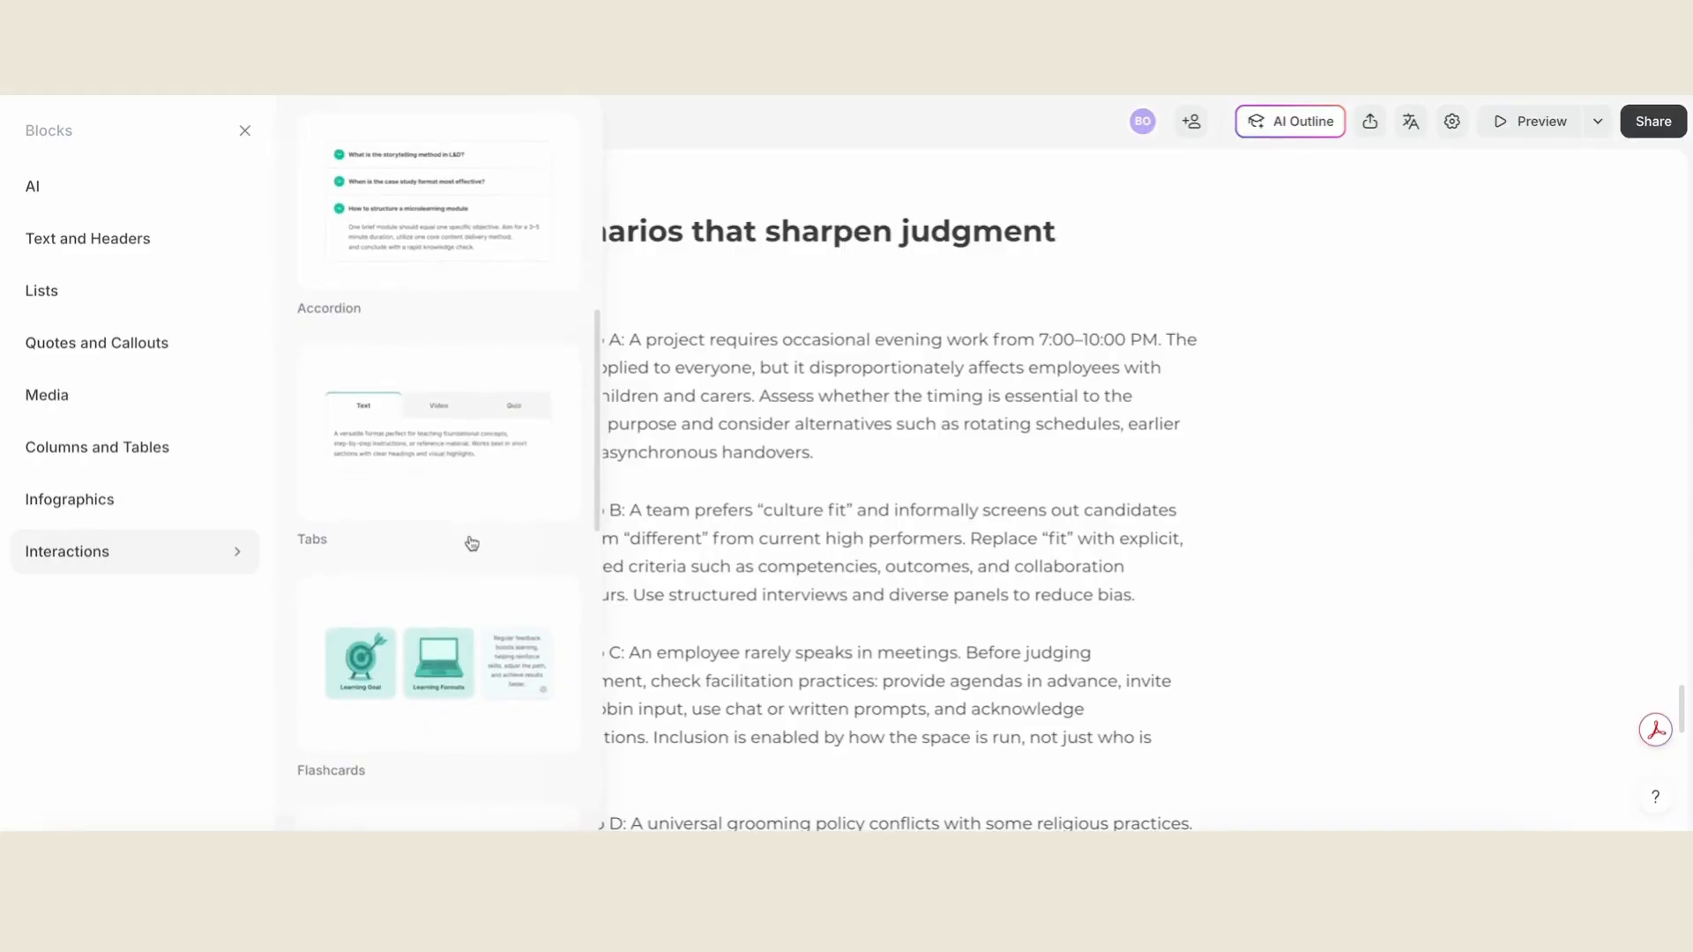
scroll(551, 551, down, 3)
scroll(561, 579, down, 5)
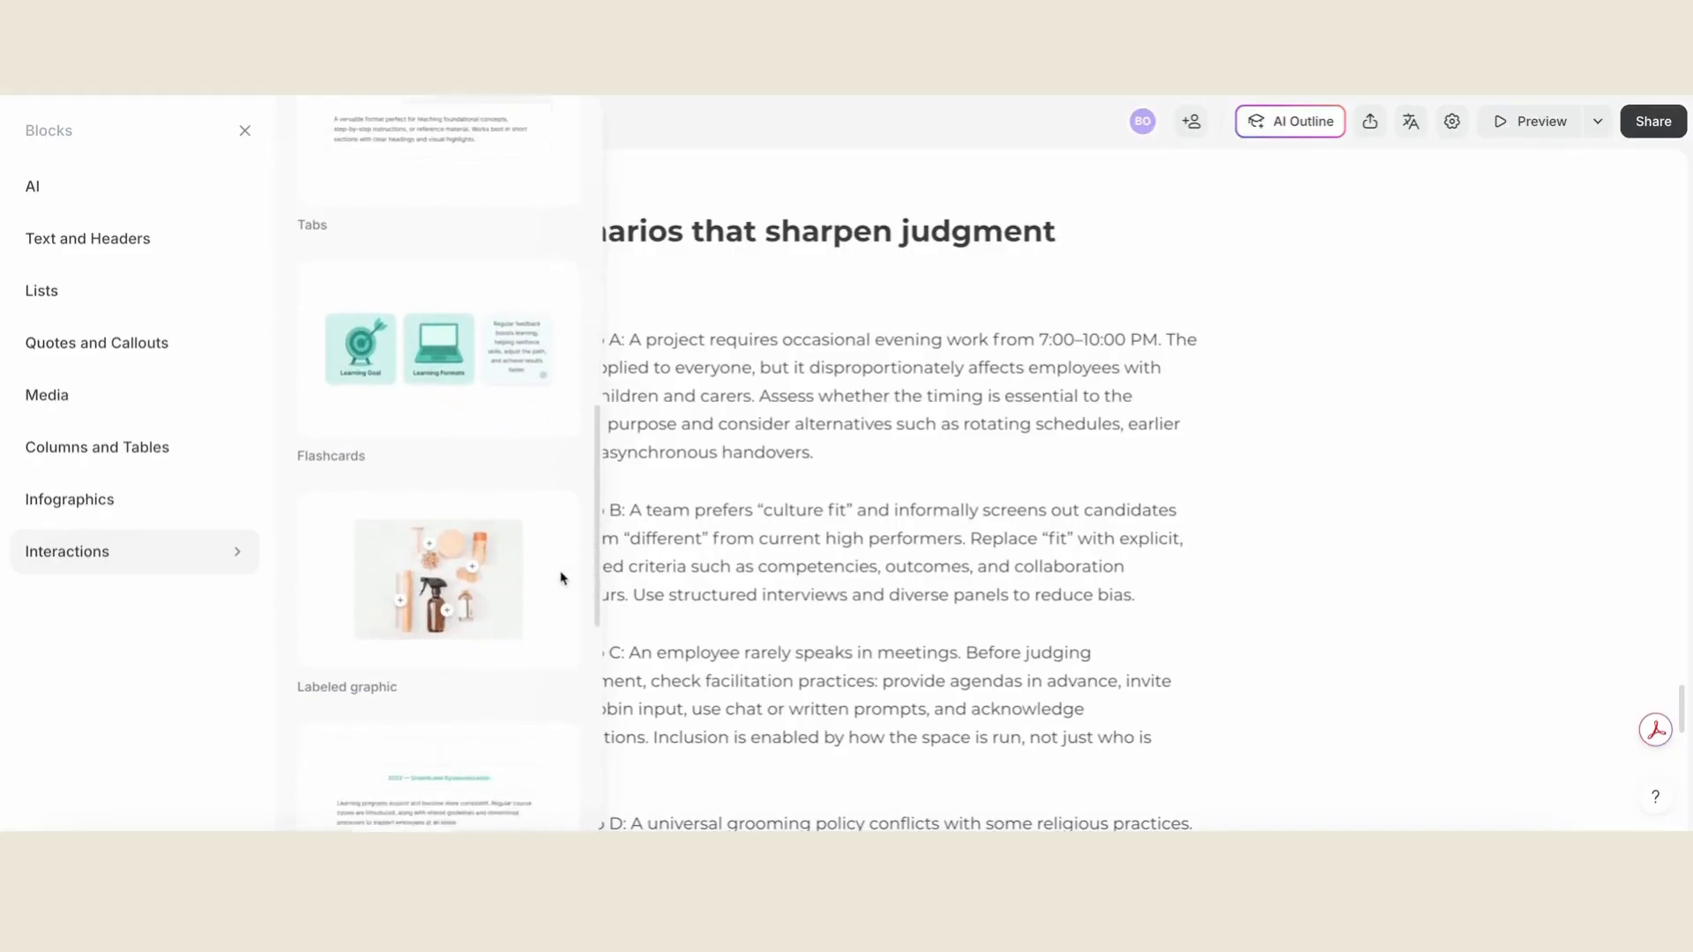
scroll(562, 578, down, 4)
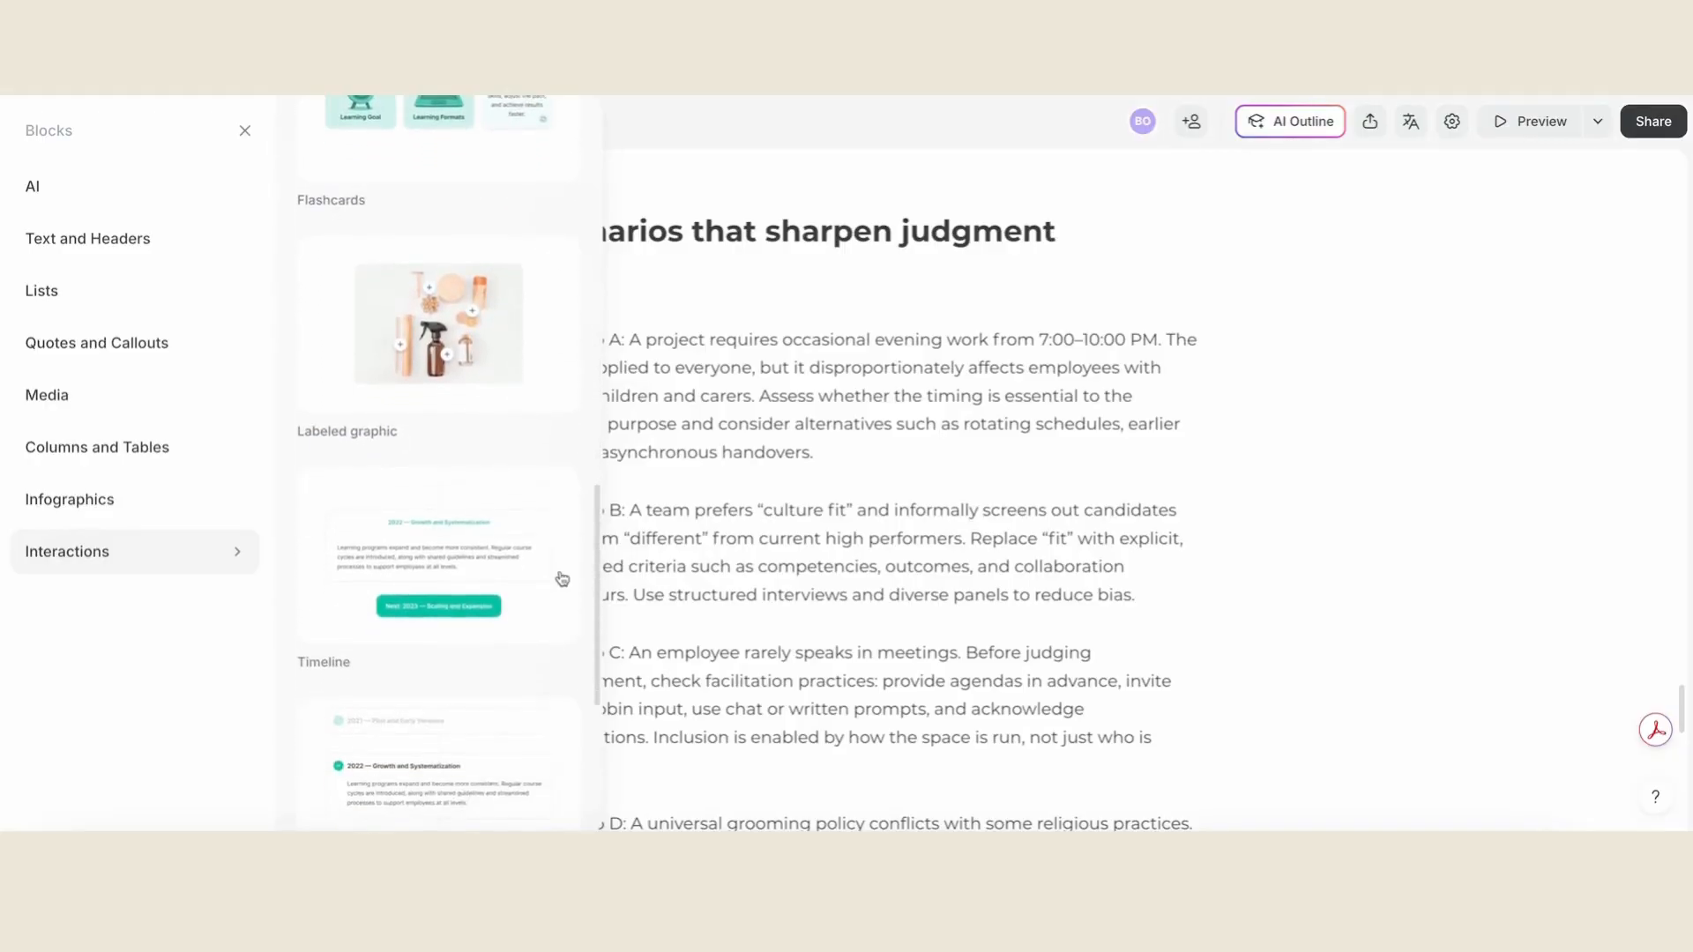
scroll(562, 579, down, 2)
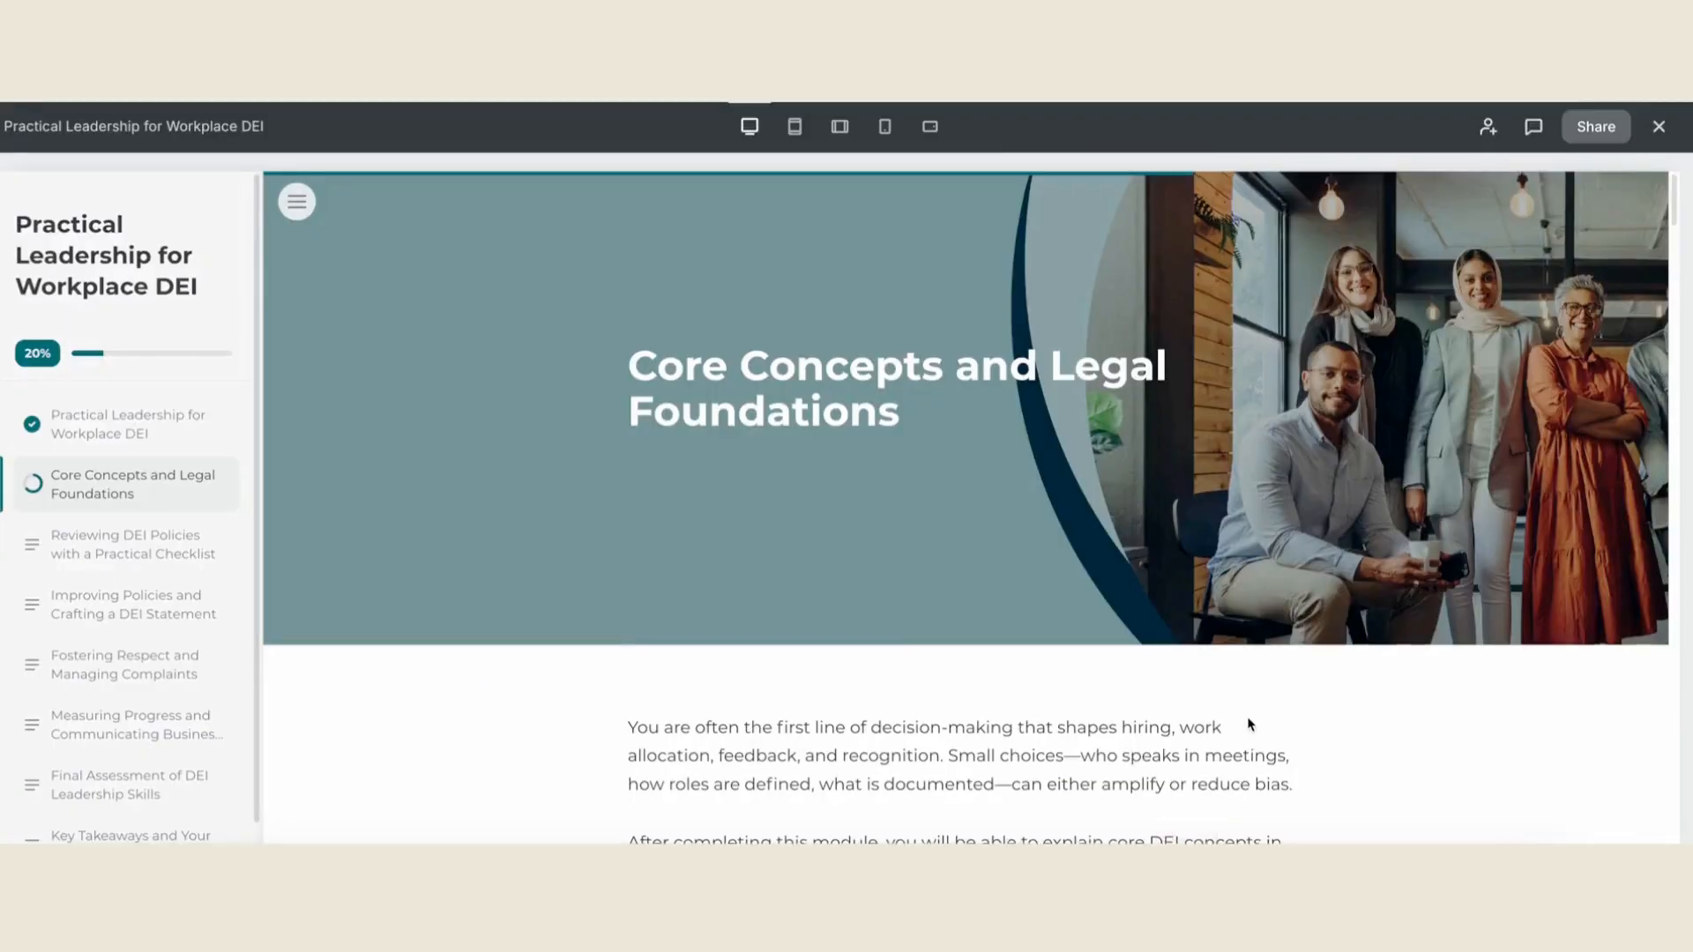
- In the Core Concepts and Legal Foundations preview, expand the Diversity, Equity and Inclusion sections and check the labels on the DEI graphic
scroll(1250, 731, down, 4)
scroll(1250, 725, down, 5)
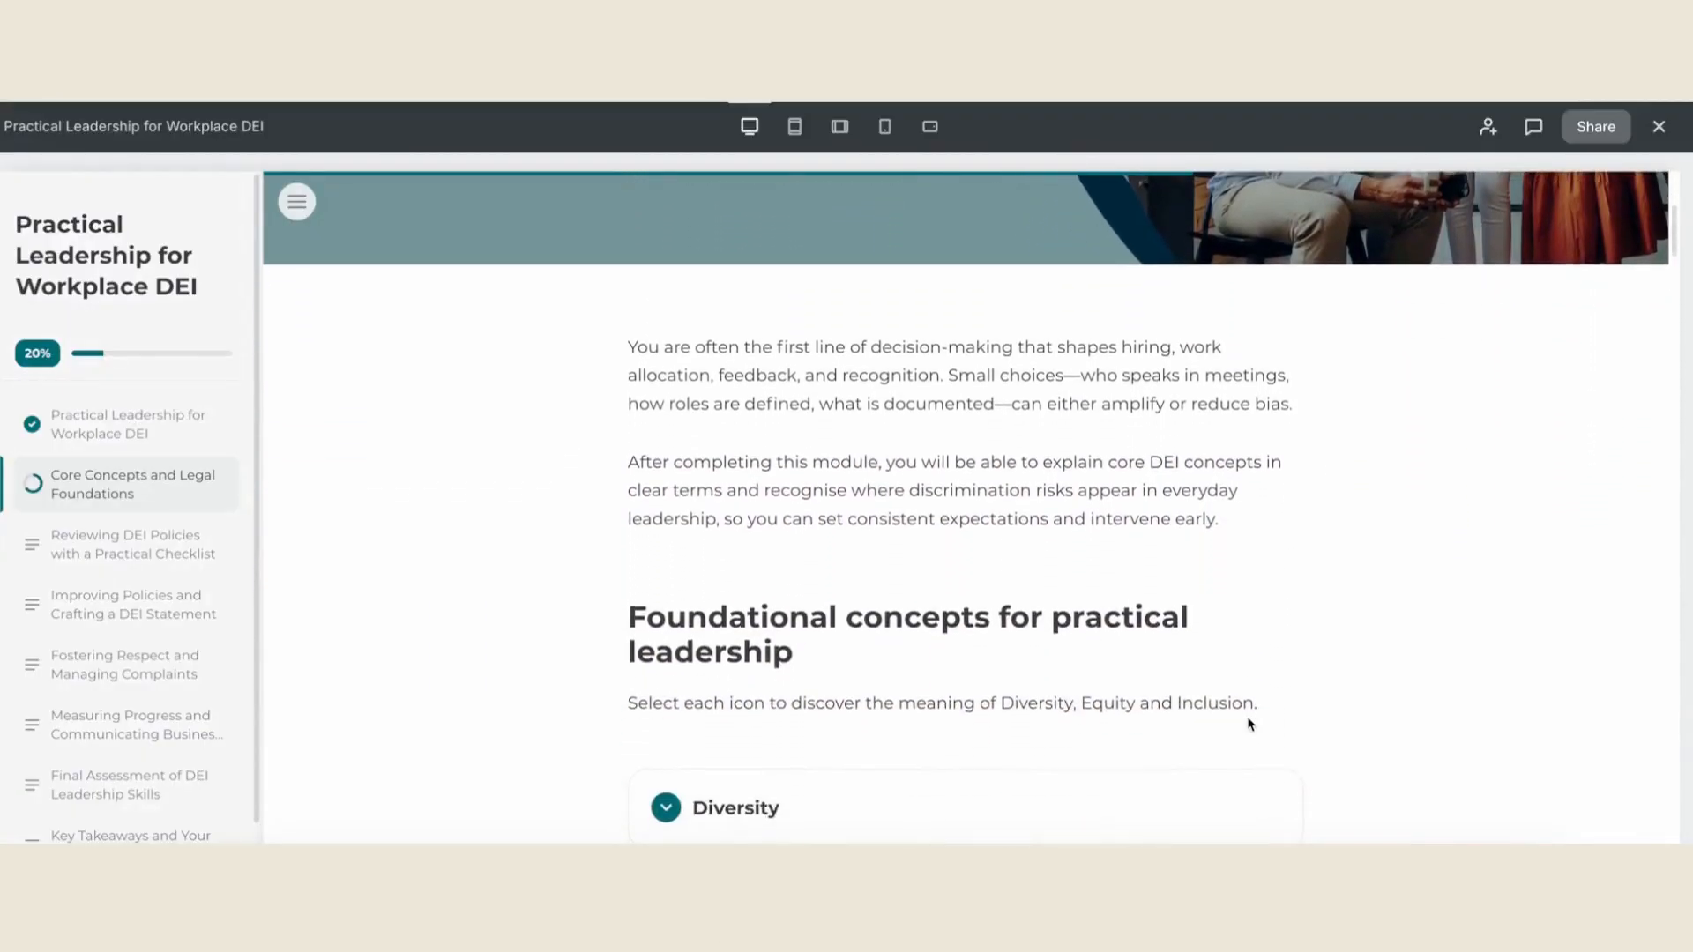
click(677, 520)
scroll(651, 530, down, 3)
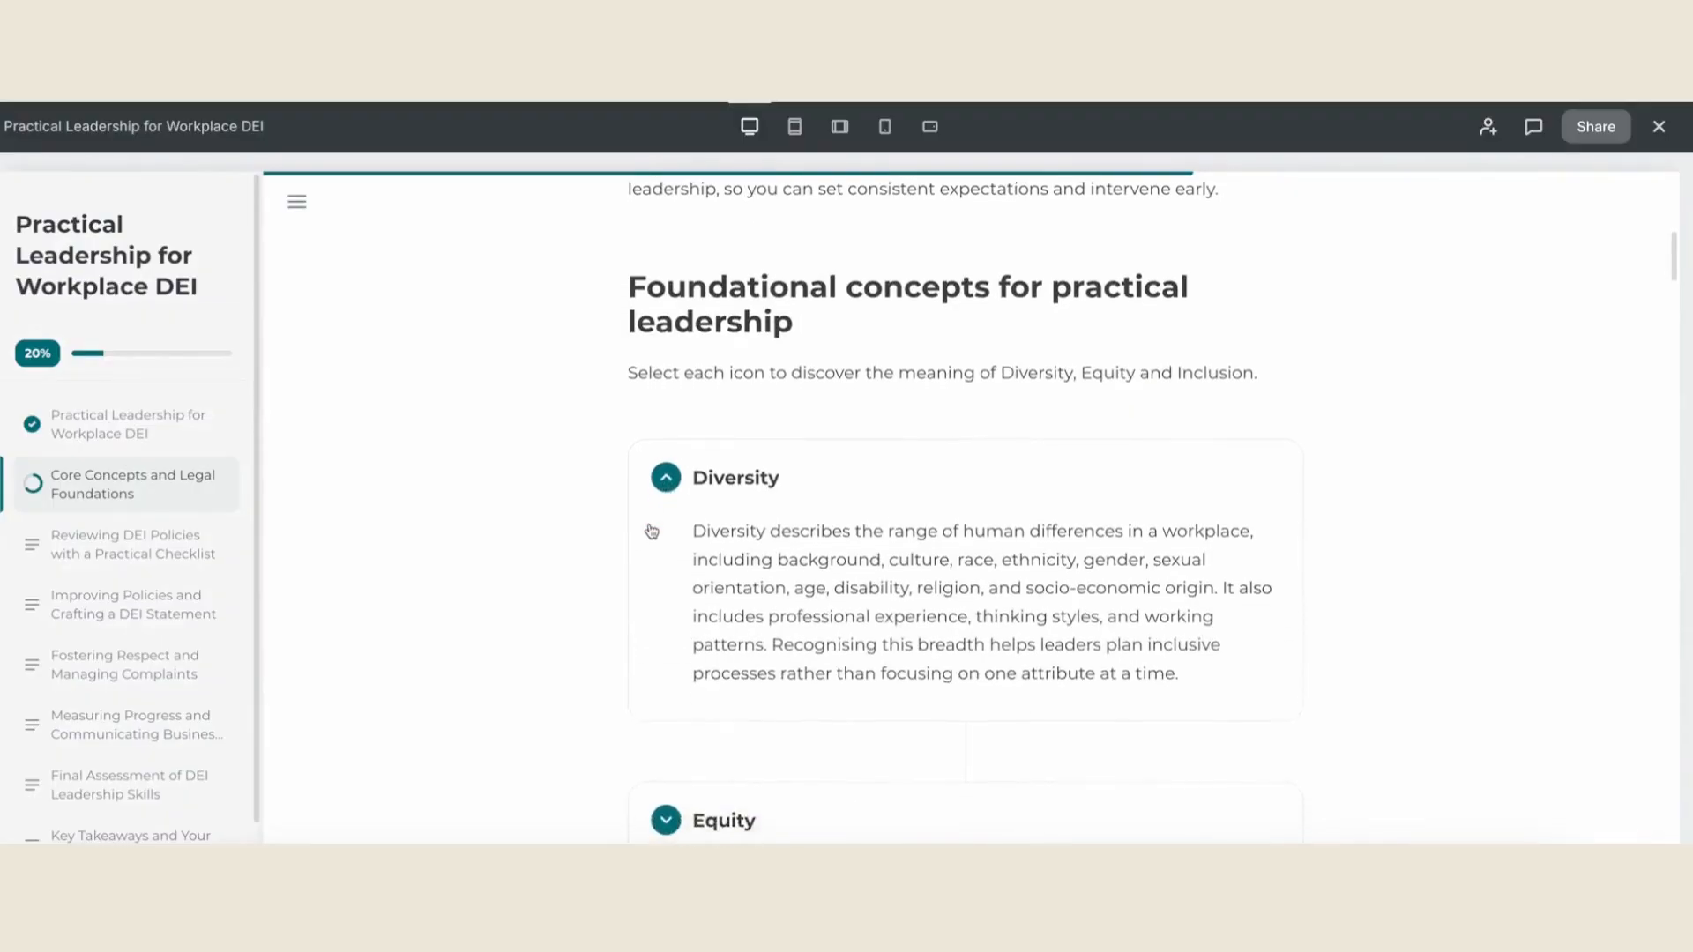
click(654, 536)
scroll(654, 544, down, 4)
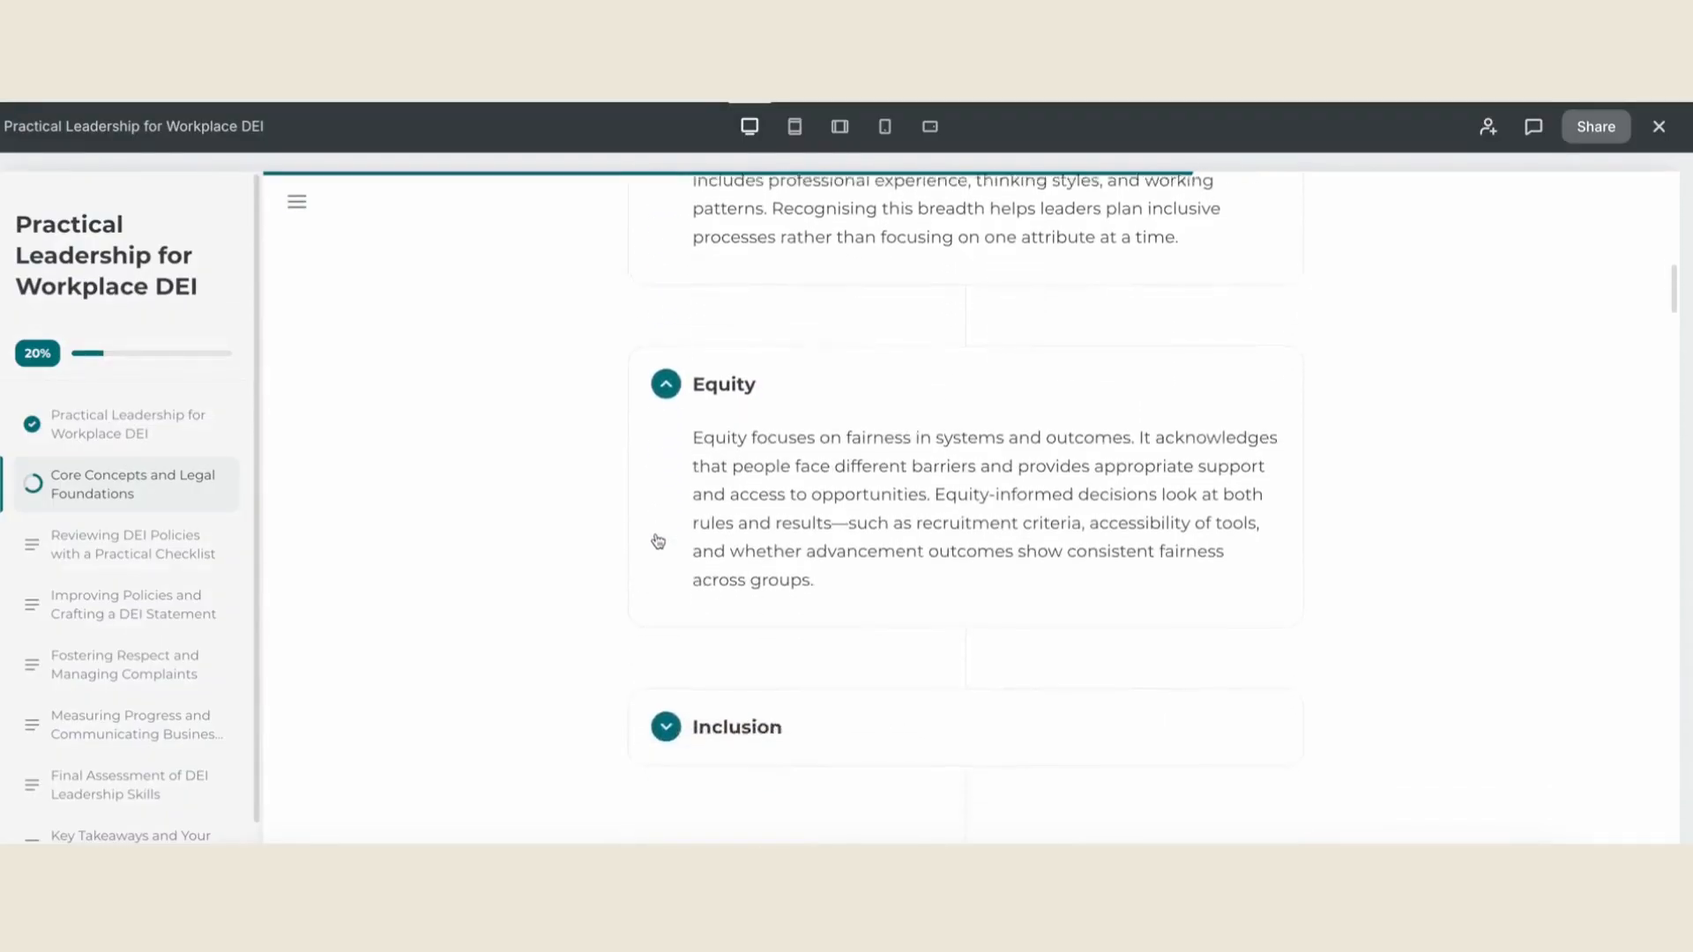
click(657, 529)
scroll(631, 540, down, 7)
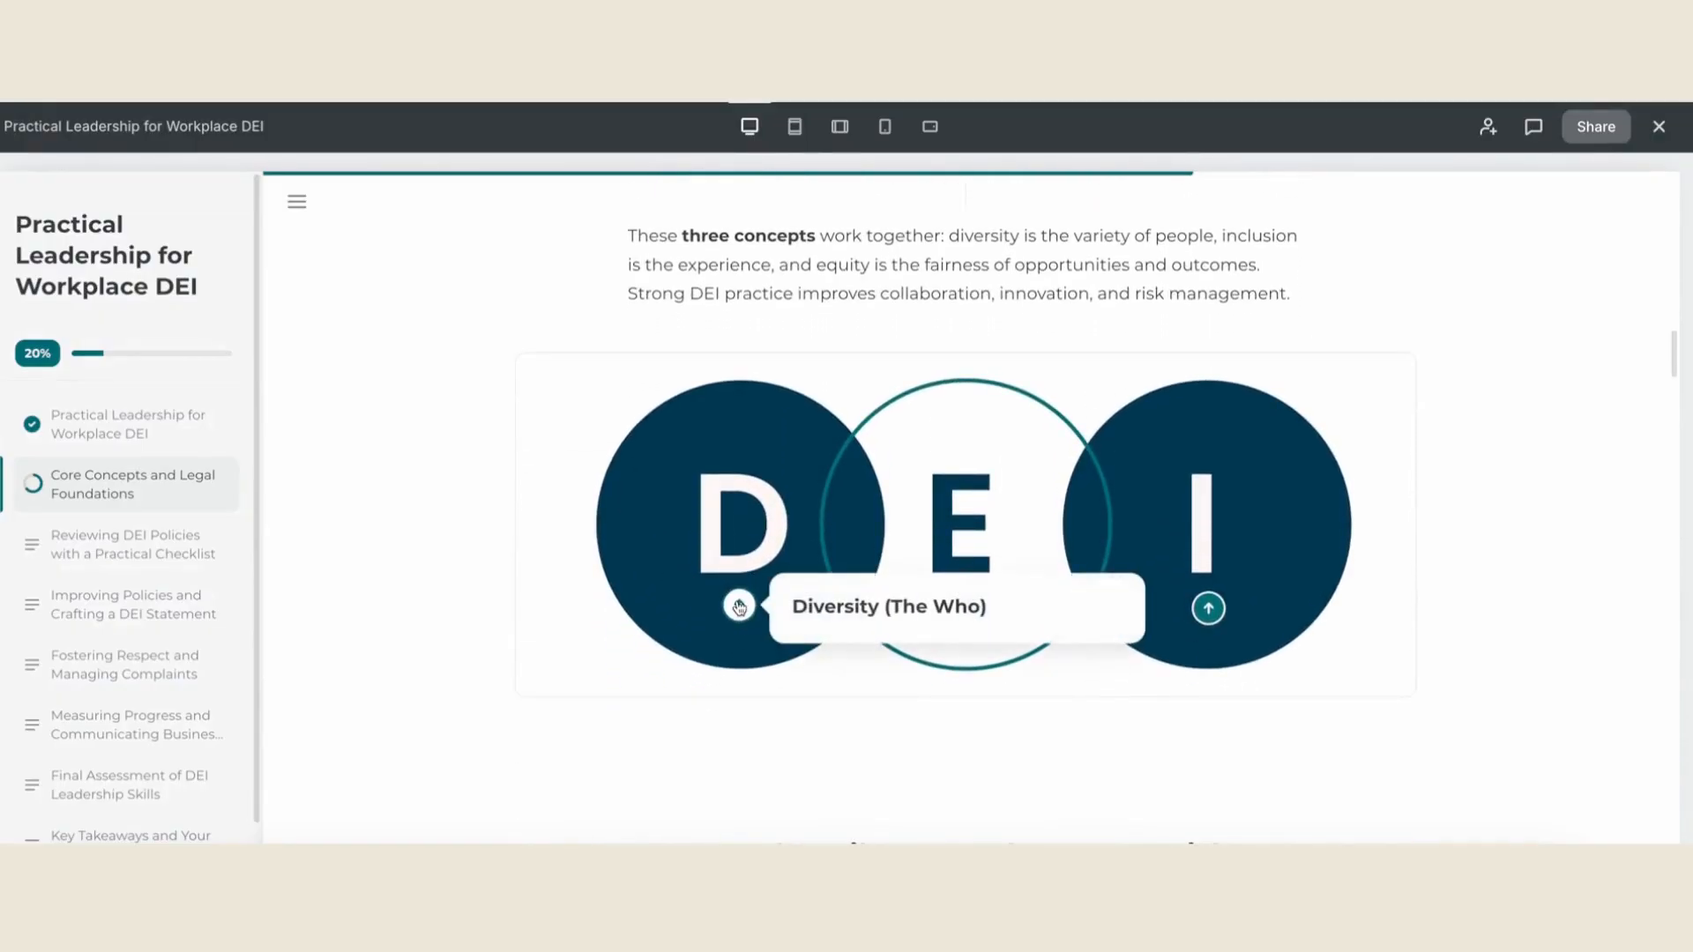
mouse_move(1206, 610)
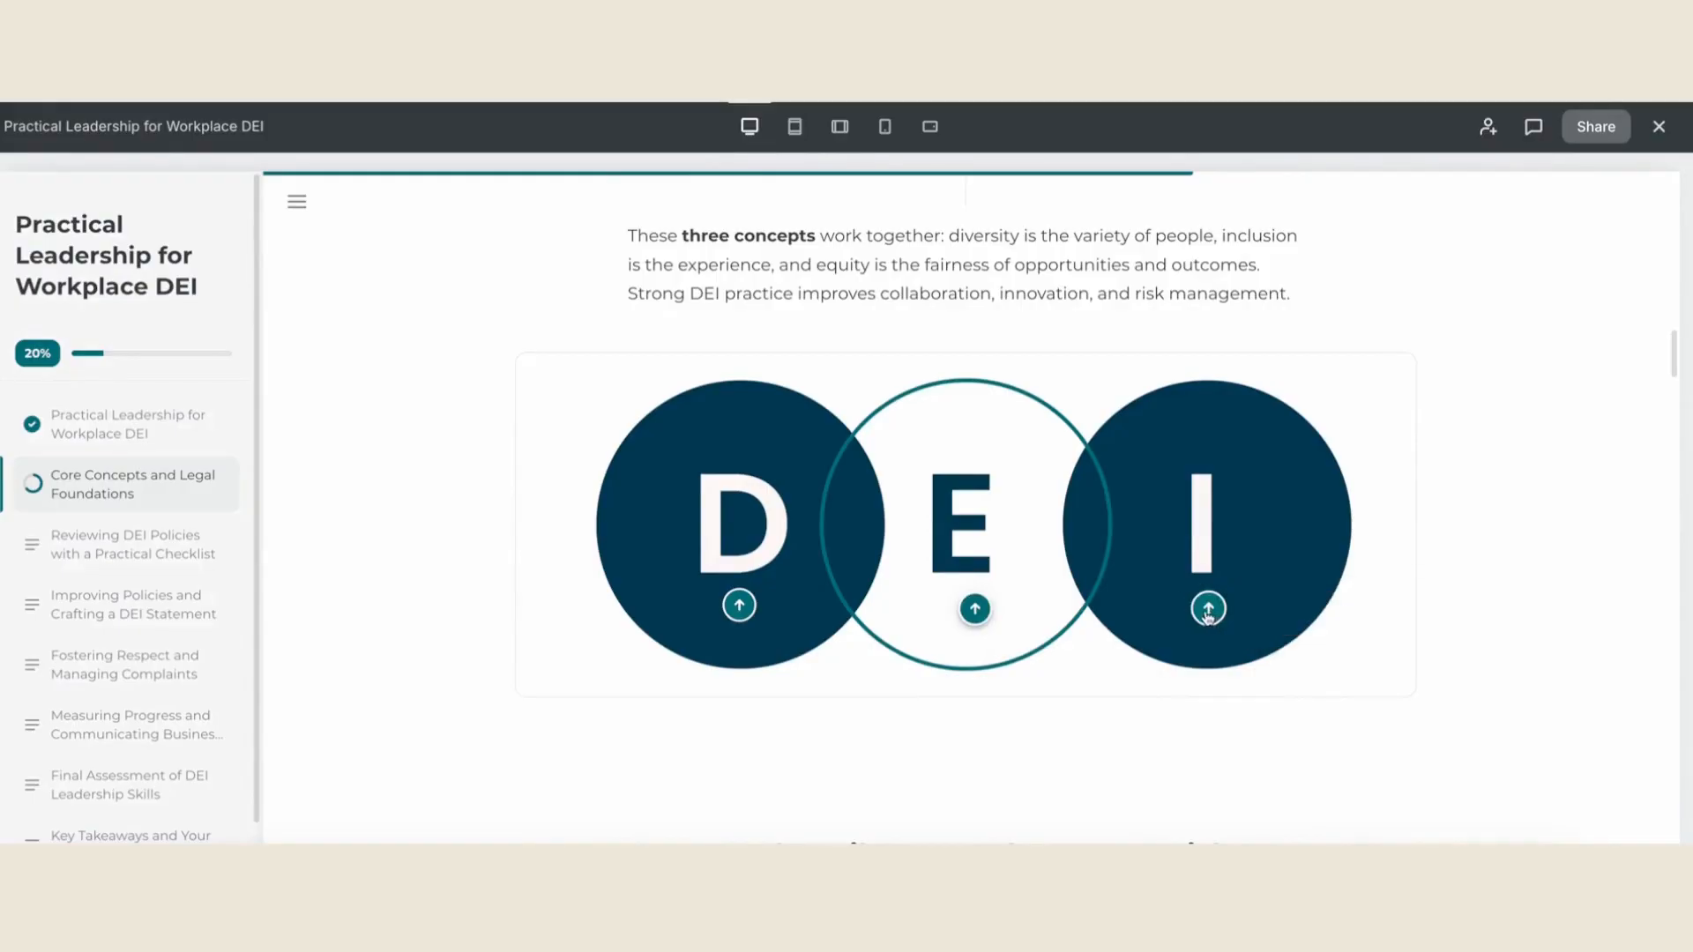
- Answer the flexible work quiz question with exploring the request against team needs and policy, and submit it
scroll(1345, 631, down, 6)
scroll(1346, 631, down, 8)
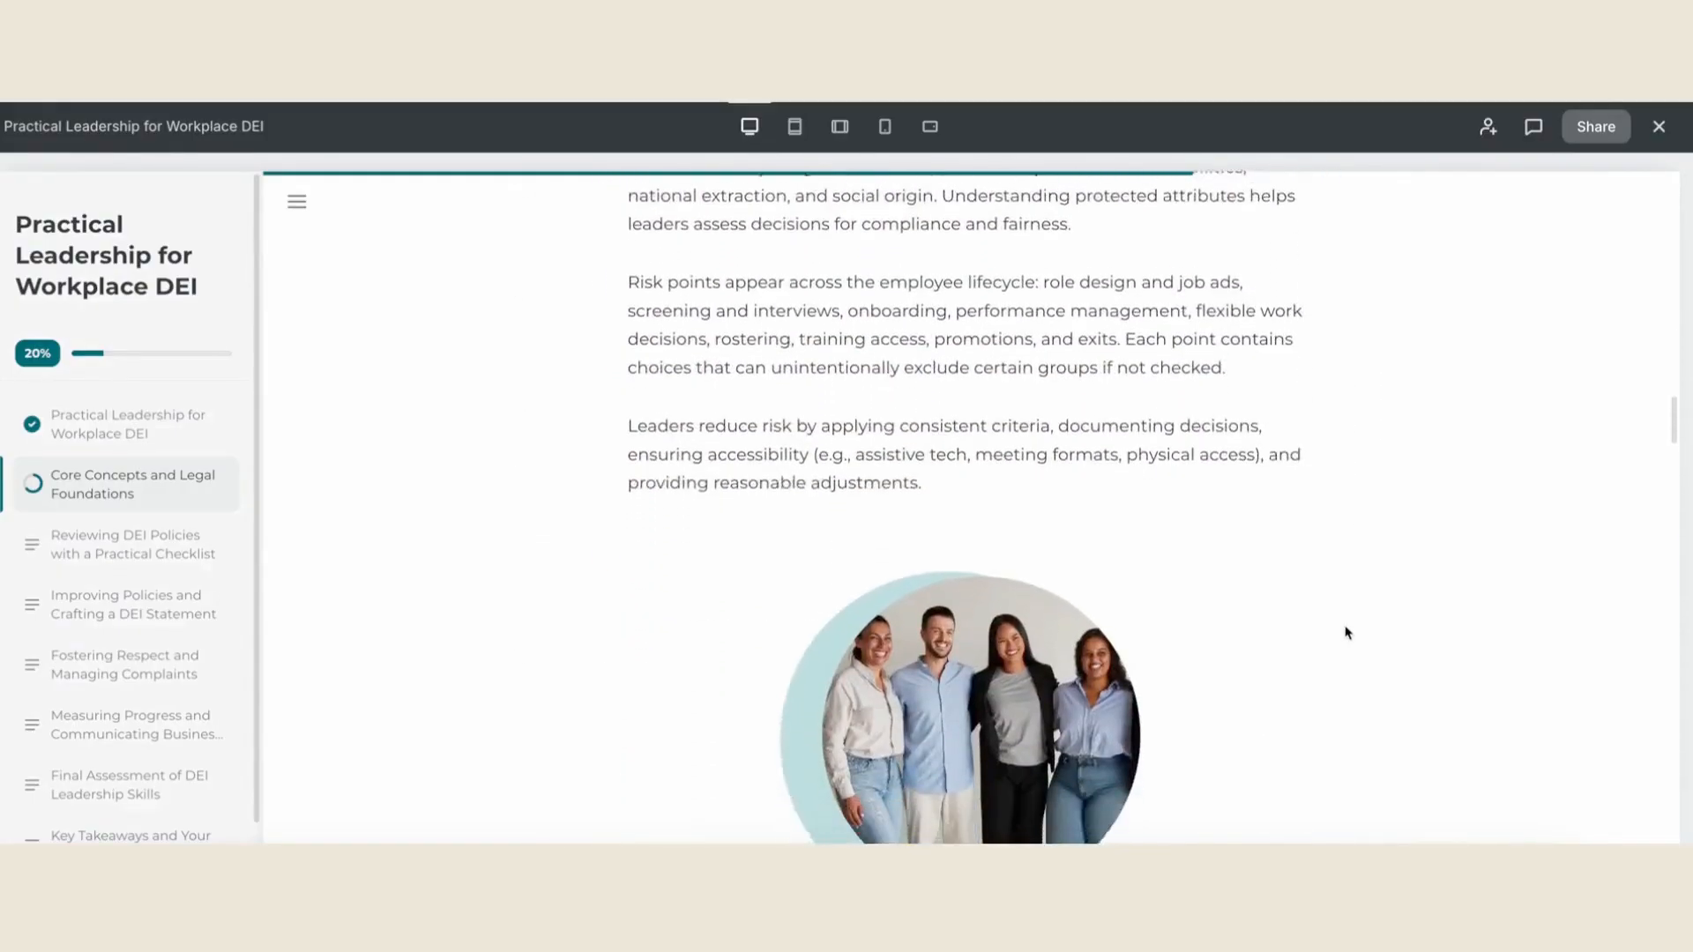
scroll(1345, 632, down, 5)
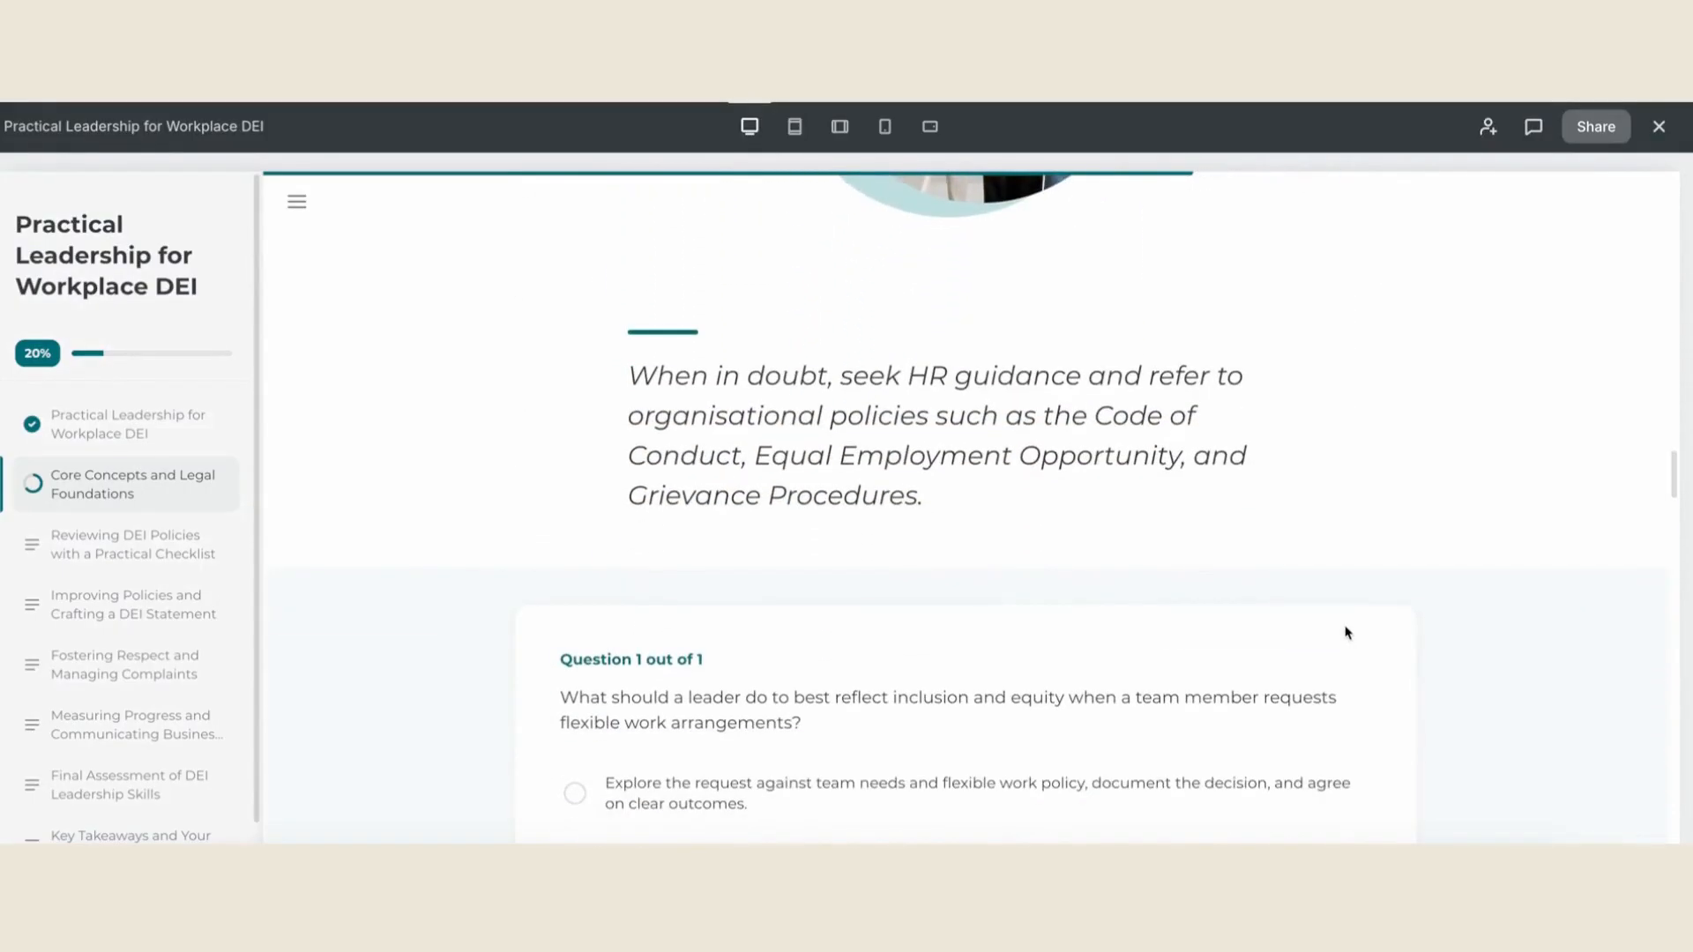
click(805, 541)
click(966, 671)
click(993, 745)
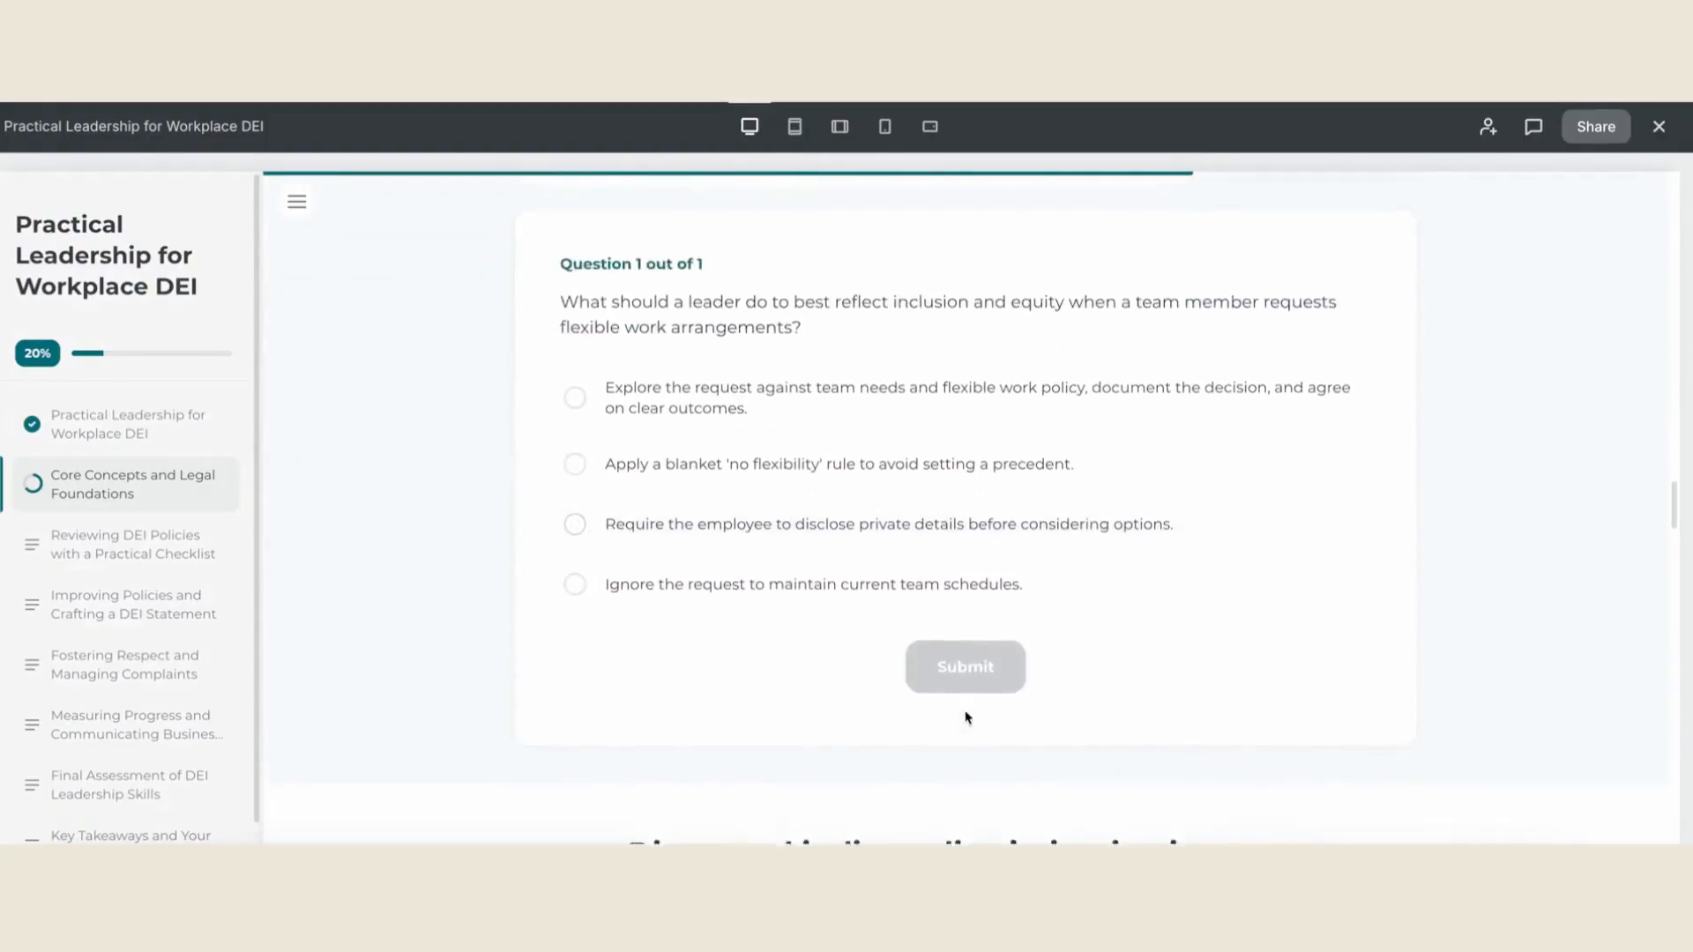
click(719, 442)
click(1000, 709)
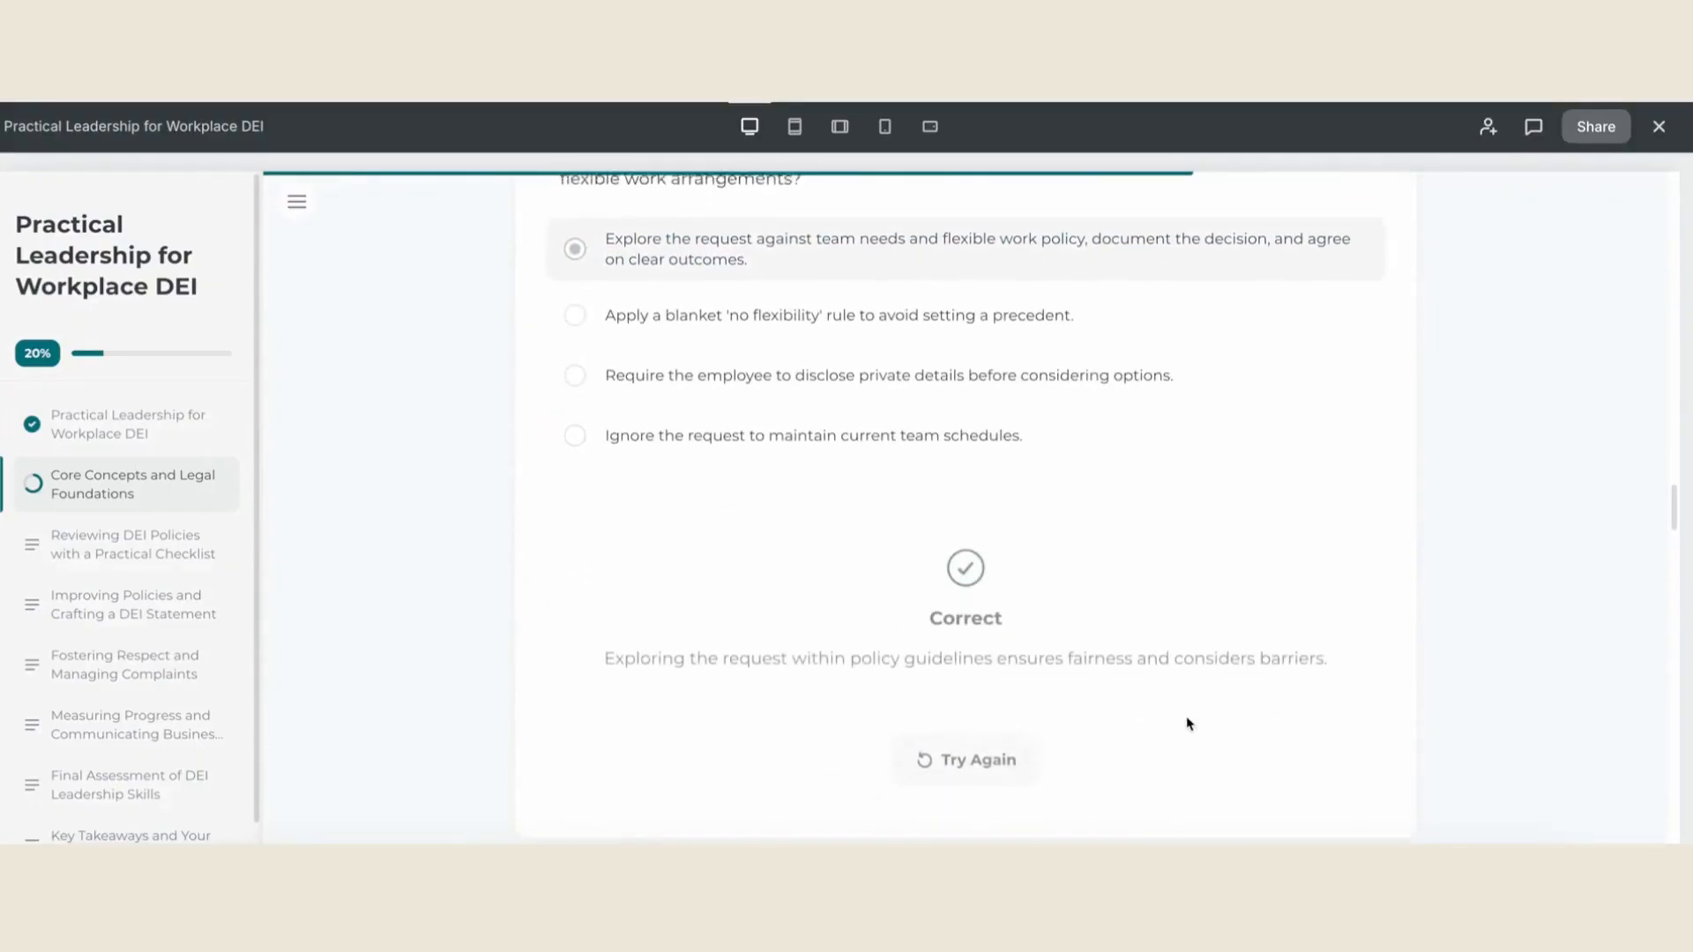
- Test switching between Direct Discrimination and Indirect Discrimination in the section on discrimination in practice
scroll(1186, 718, down, 5)
scroll(1184, 725, down, 3)
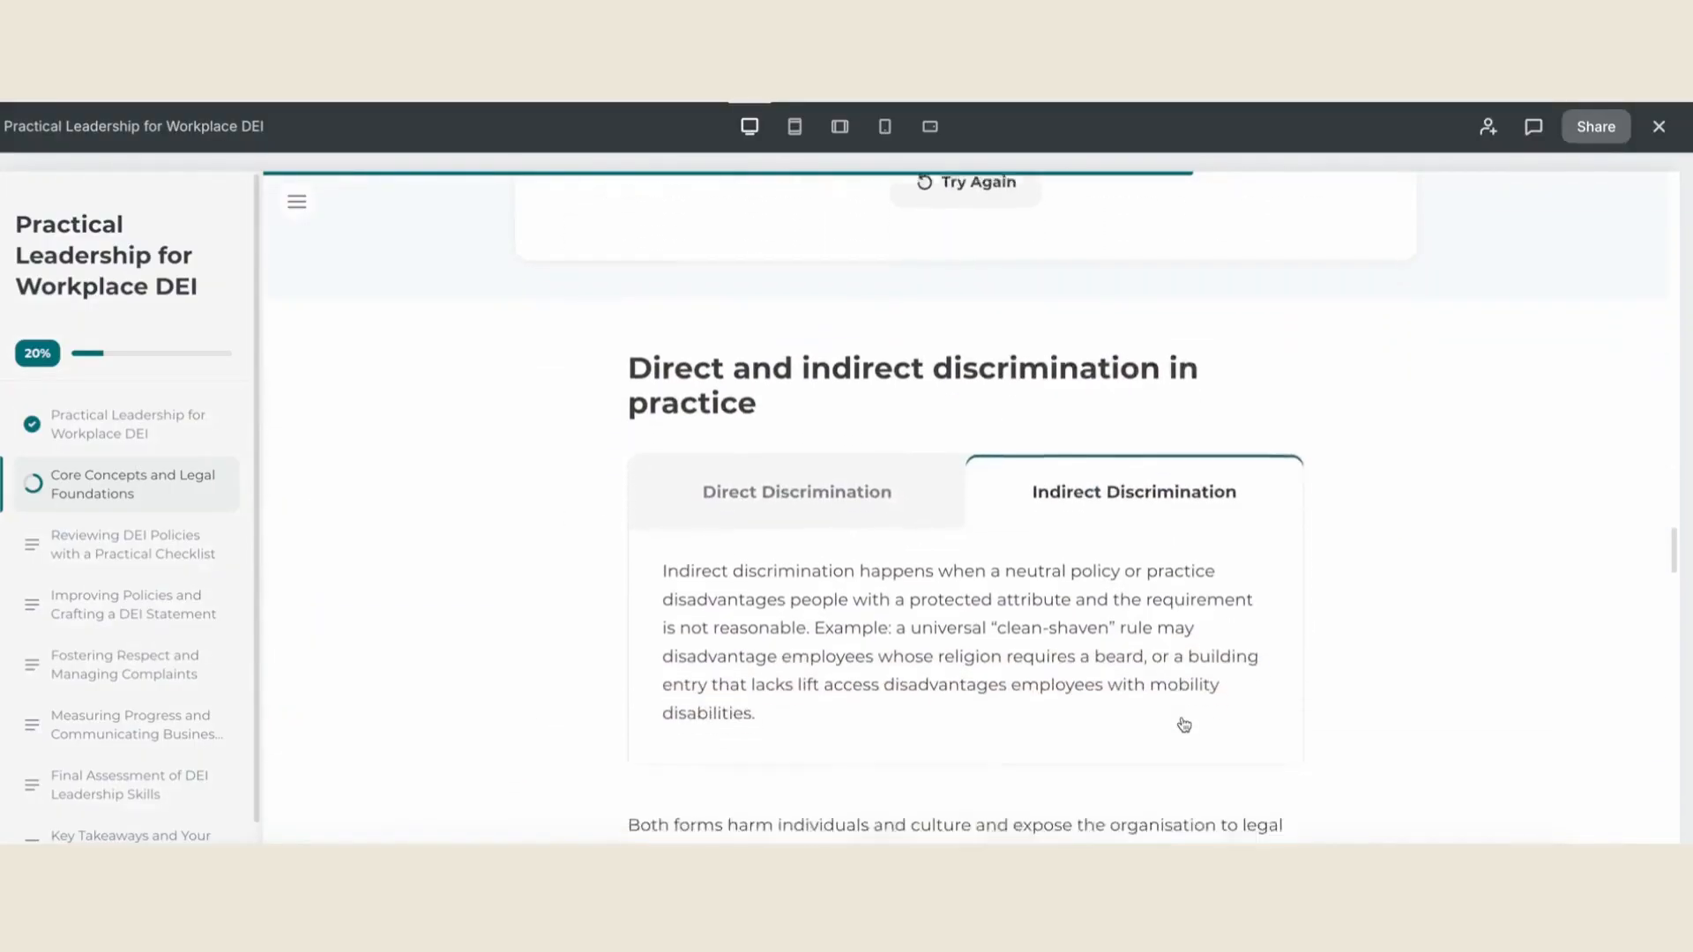
click(868, 472)
click(1174, 468)
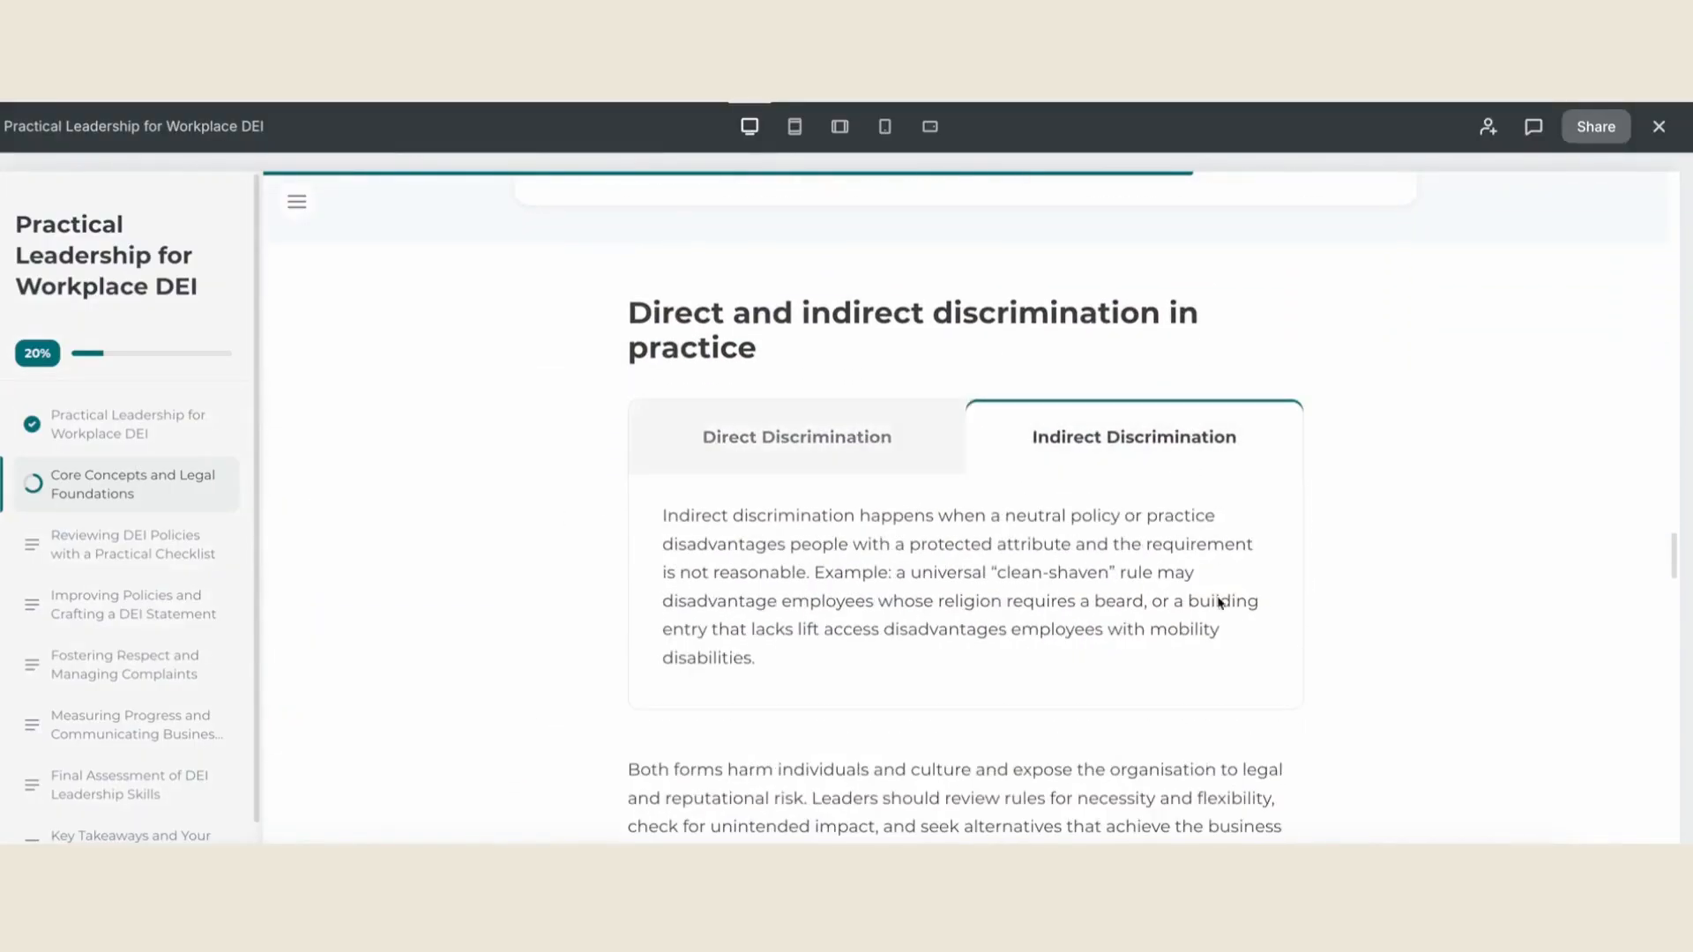
- Flip the three question mark flashcards under "Use a simple test" and view the content below them
scroll(1217, 597, down, 3)
scroll(1220, 619, down, 2)
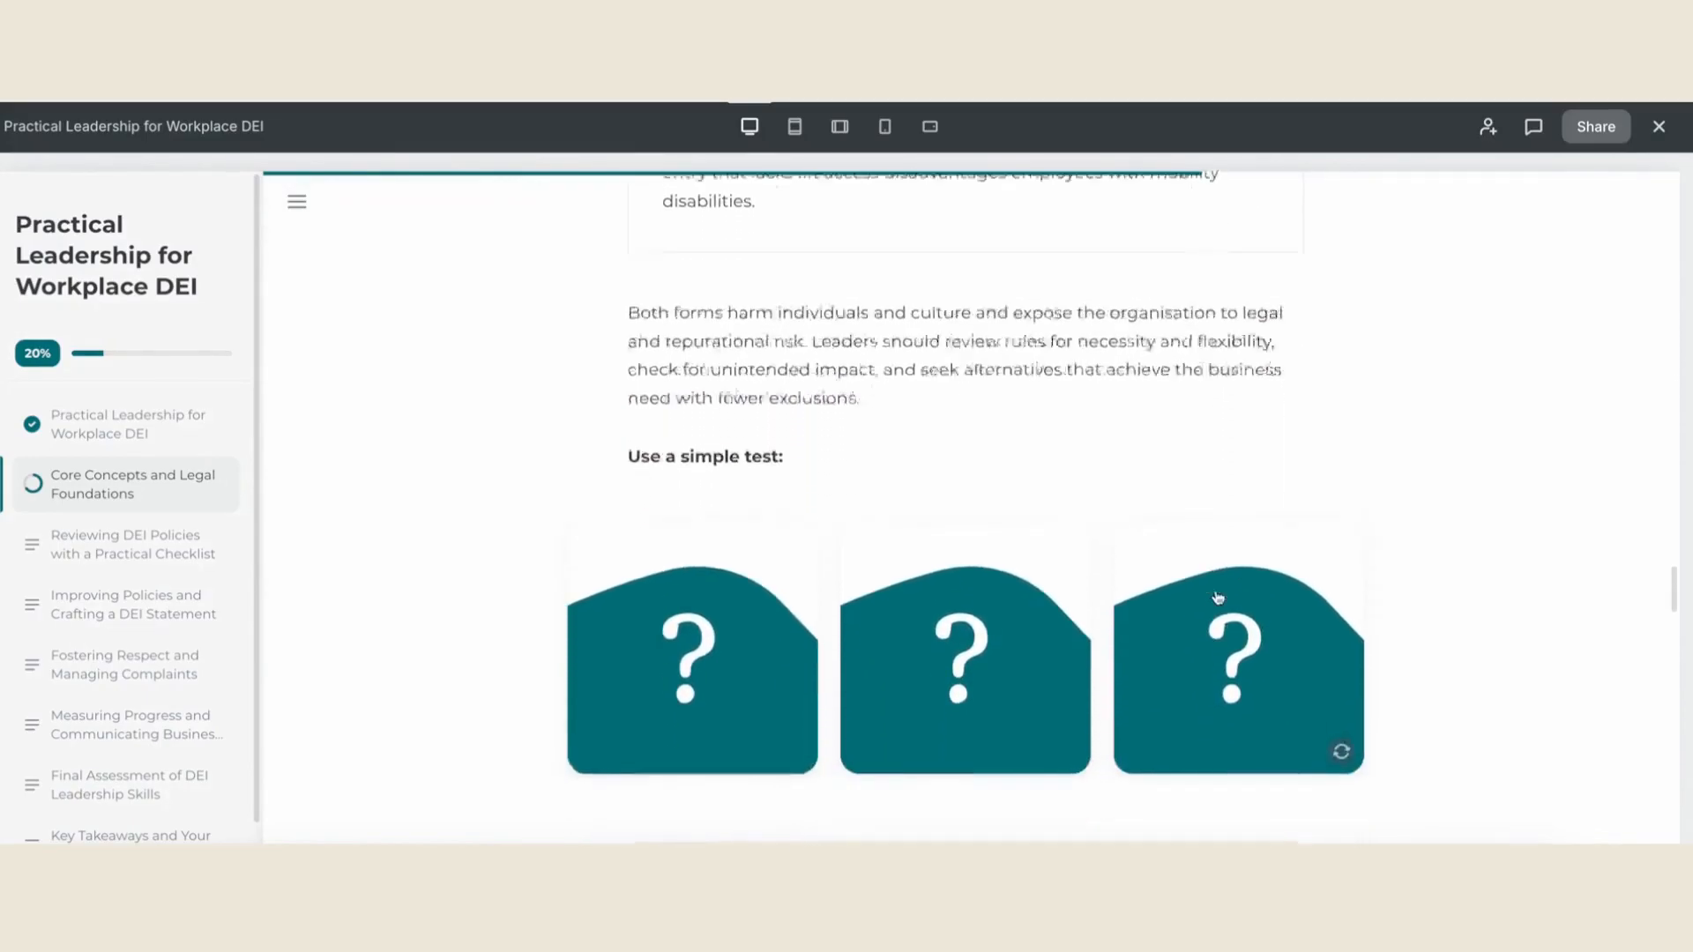
click(764, 567)
click(984, 570)
click(1238, 573)
scroll(1437, 599, down, 1)
scroll(1439, 602, down, 3)
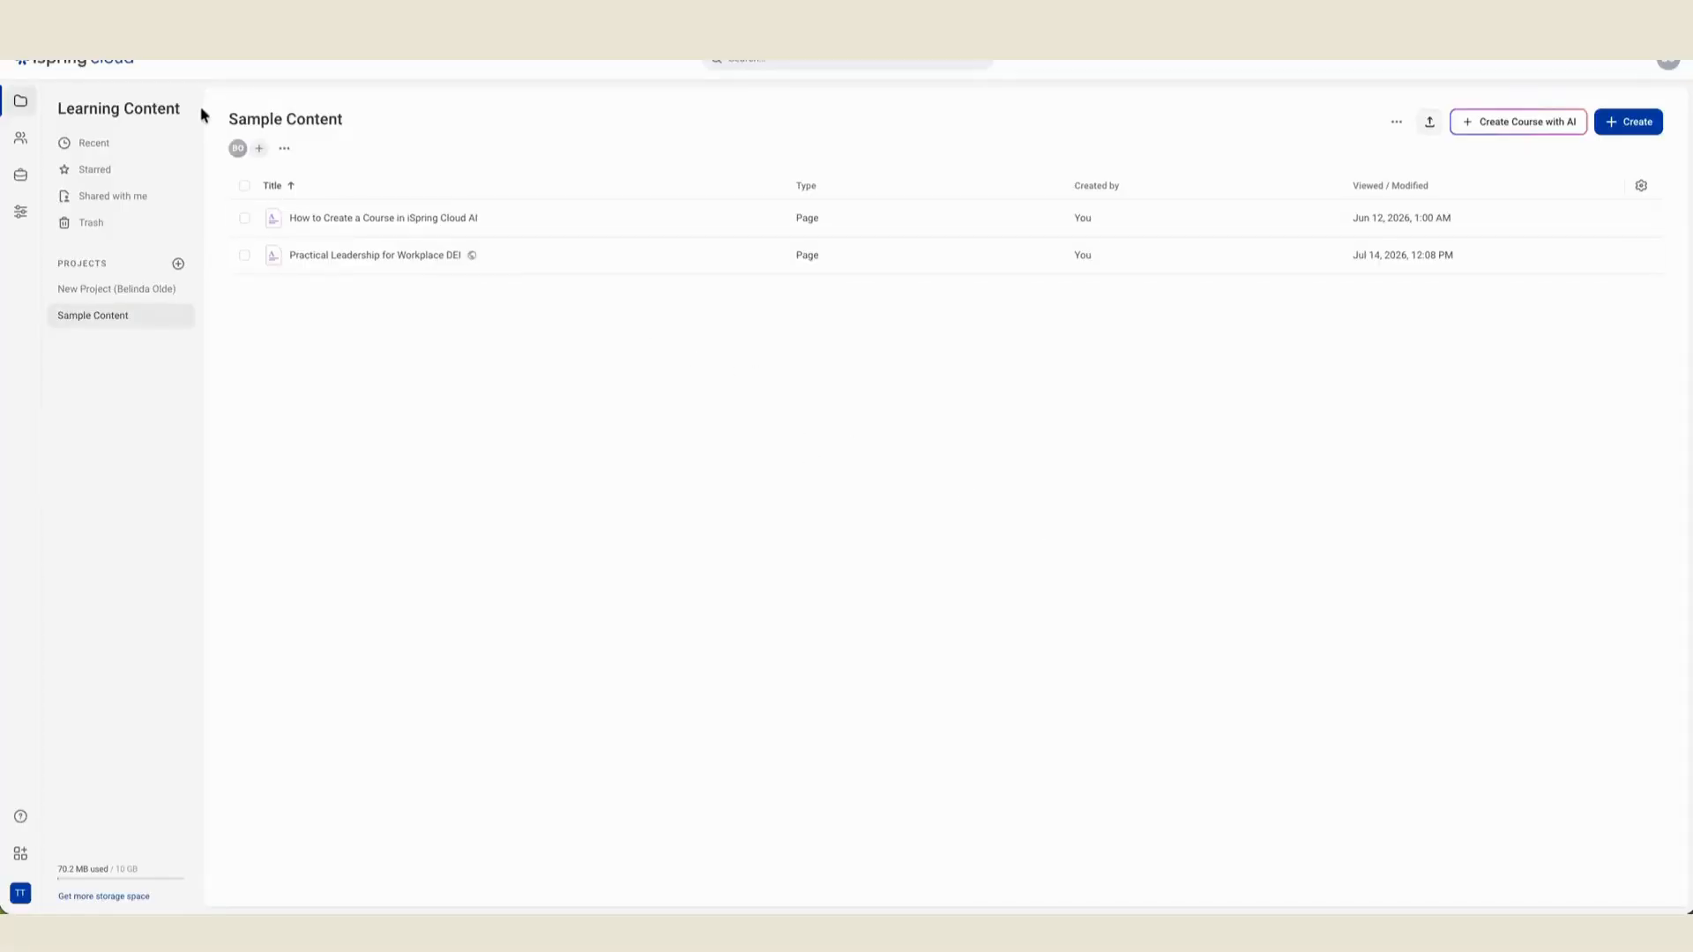
- Start a new AI course from a description of cybersecurity basics for small business teams and review its generated course details
click(1557, 132)
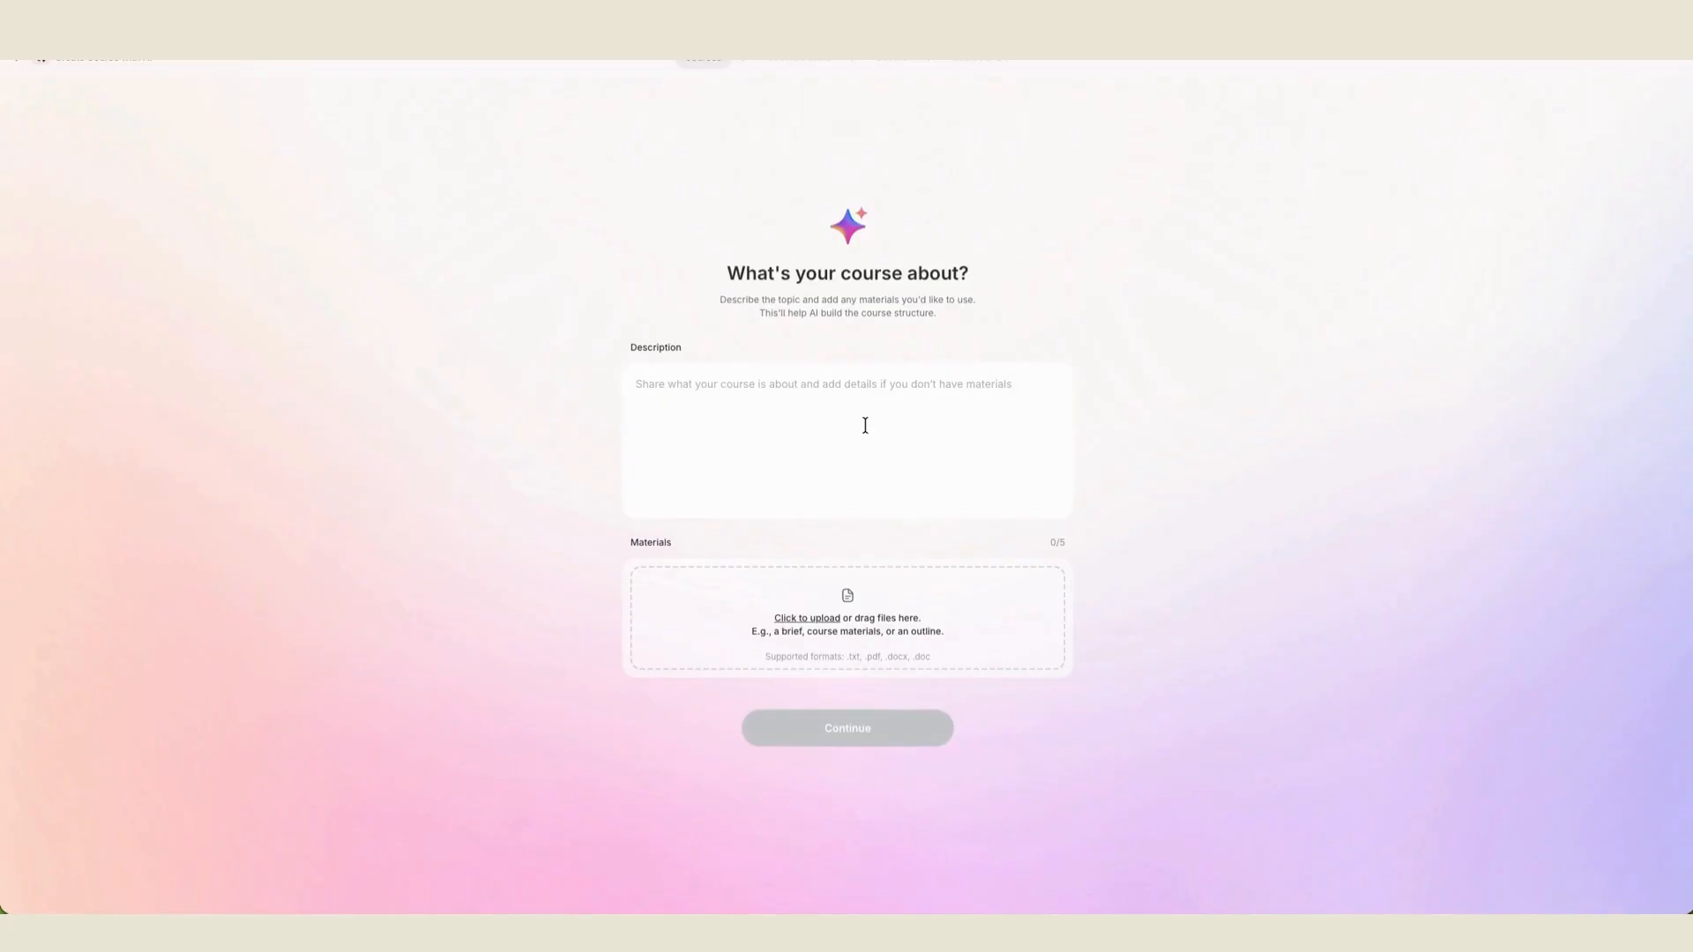
text(I want)
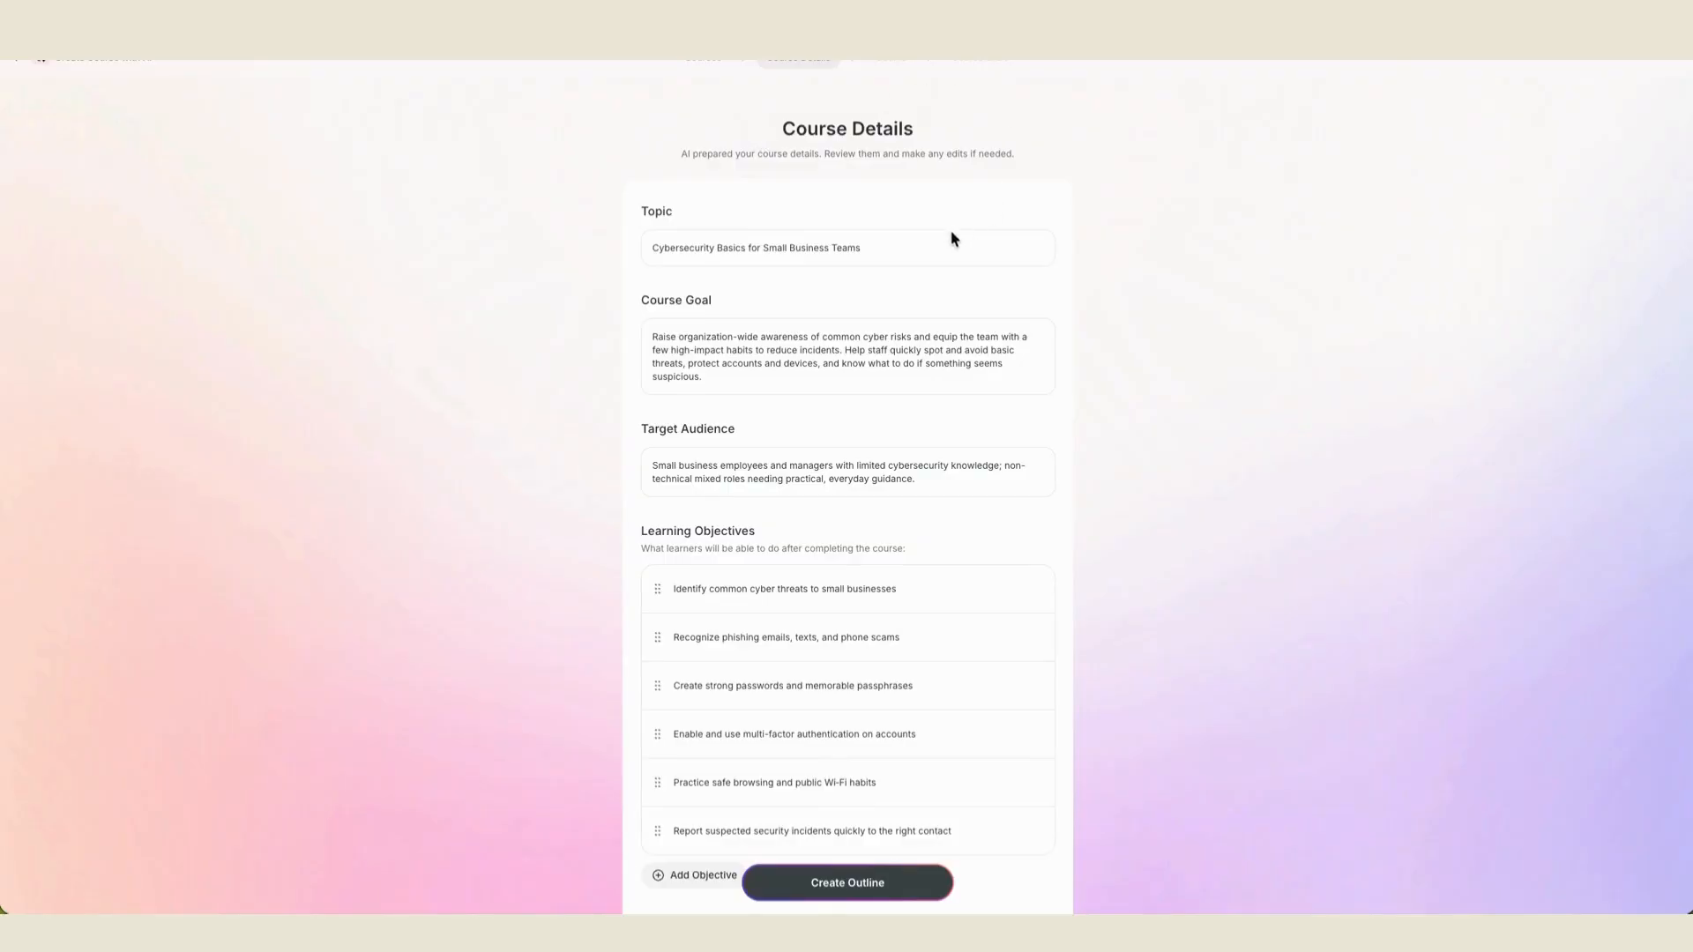
scroll(946, 241, down, 1)
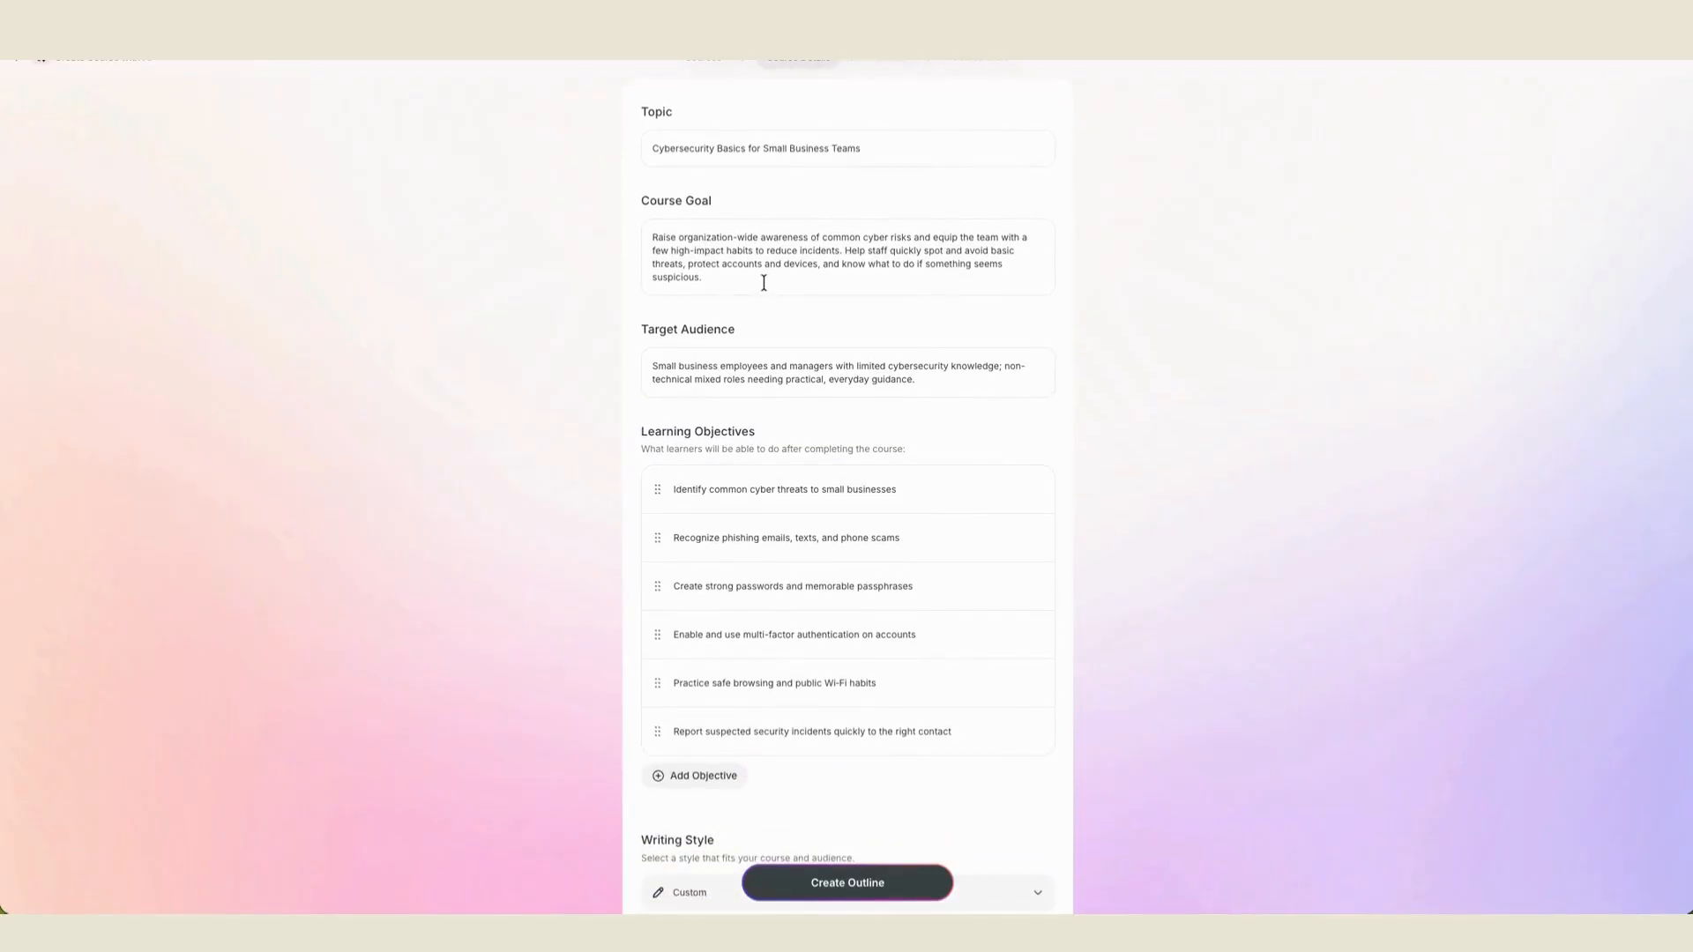
scroll(1127, 356, down, 2)
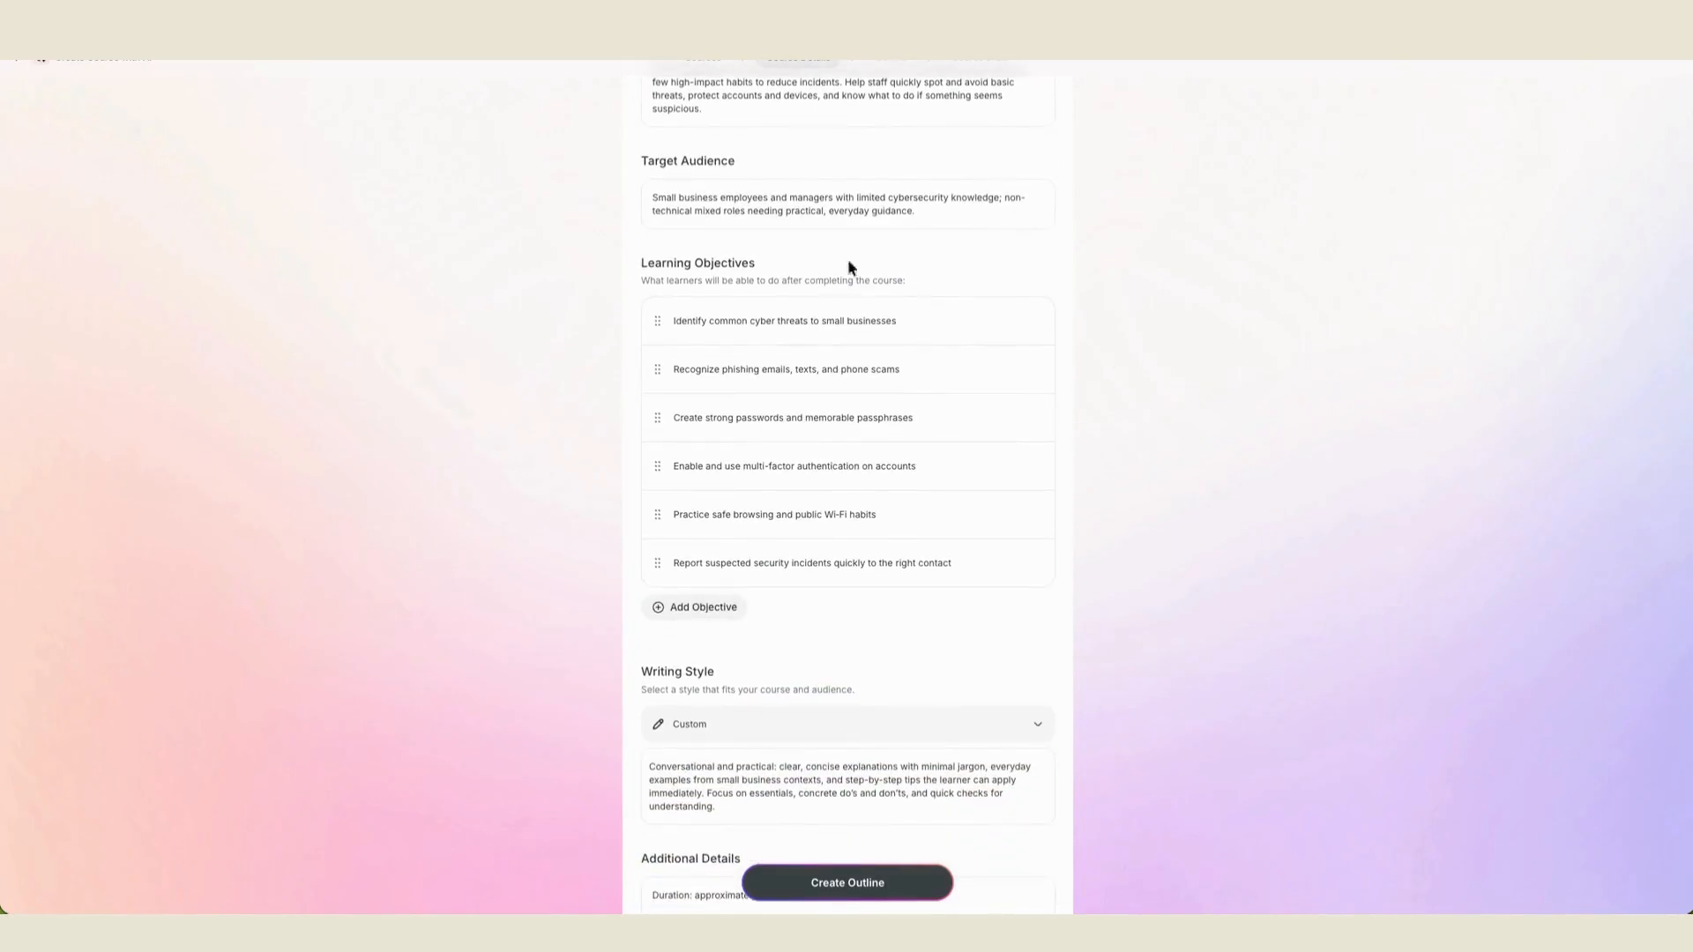
scroll(1115, 414, down, 1)
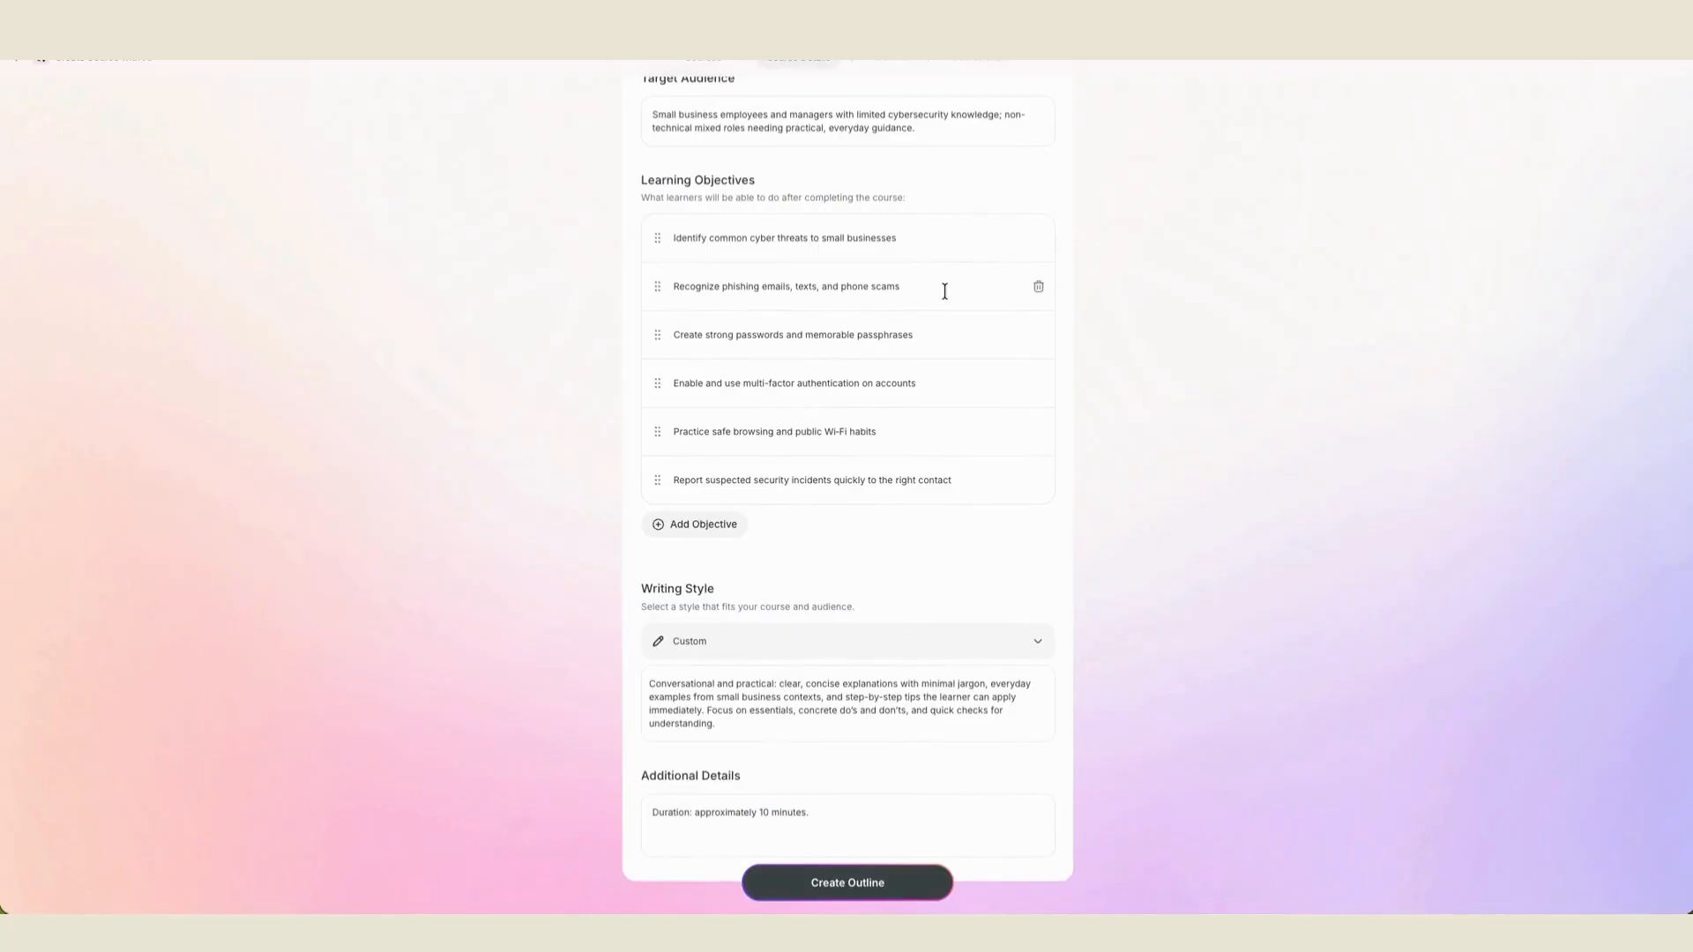
- Try adding a learning objective, remove it again, and look over the available writing styles without changing the Custom style
drag(653, 479, 653, 478)
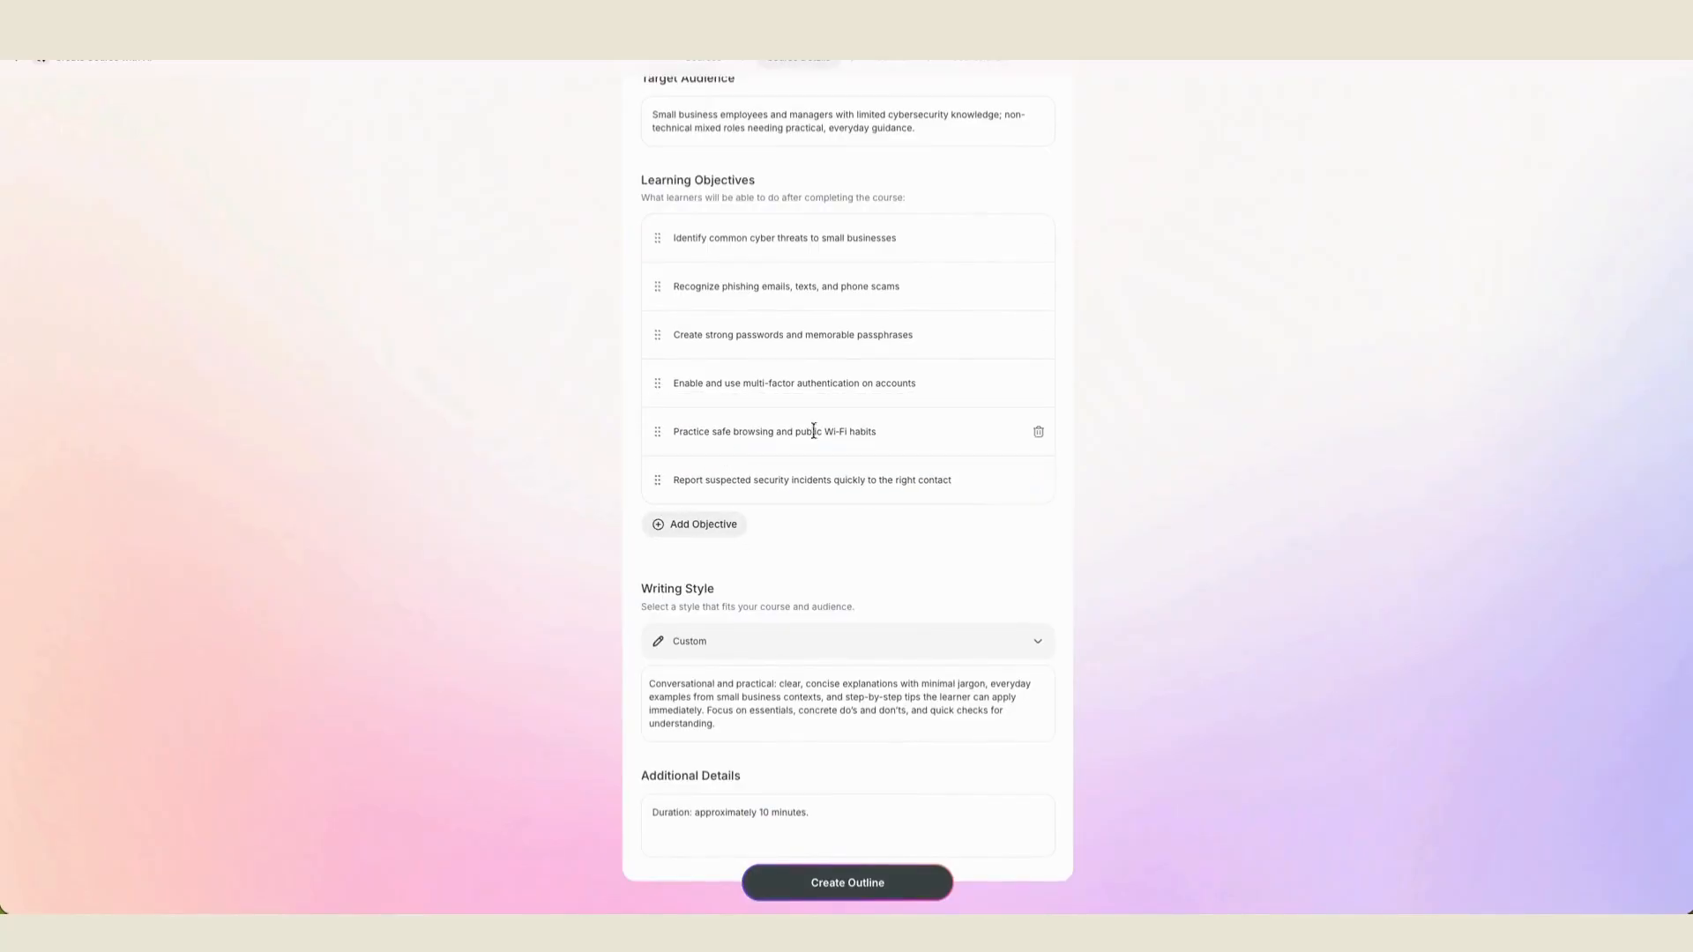
click(684, 529)
click(1041, 530)
scroll(1146, 520, down, 1)
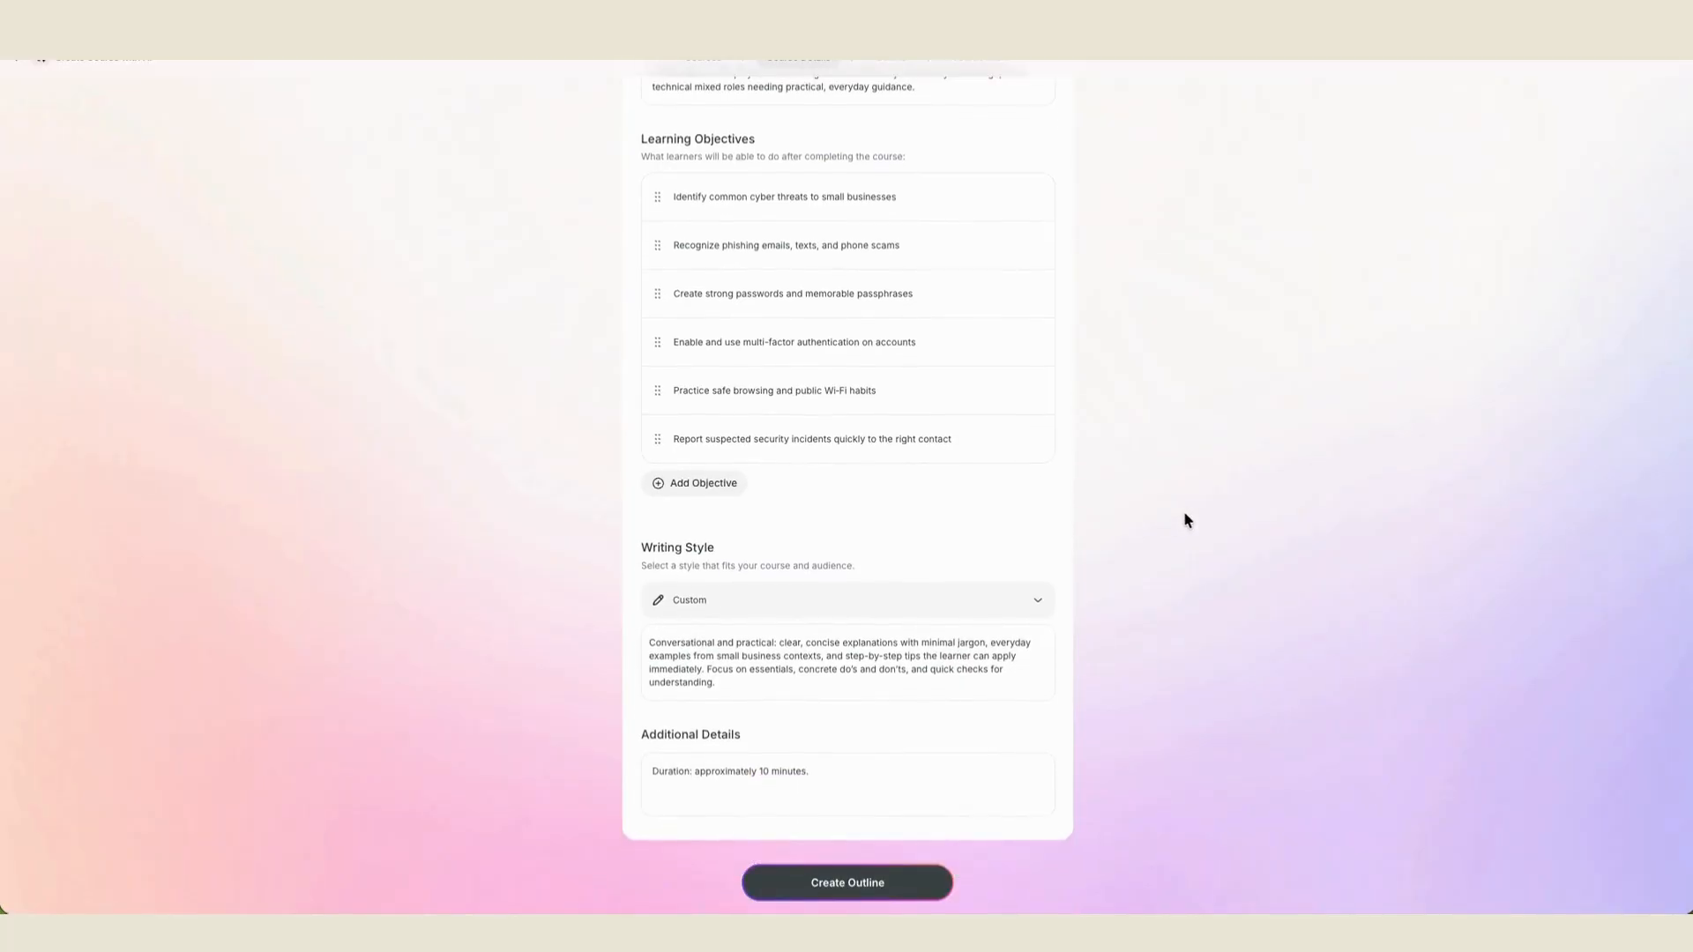
click(1037, 603)
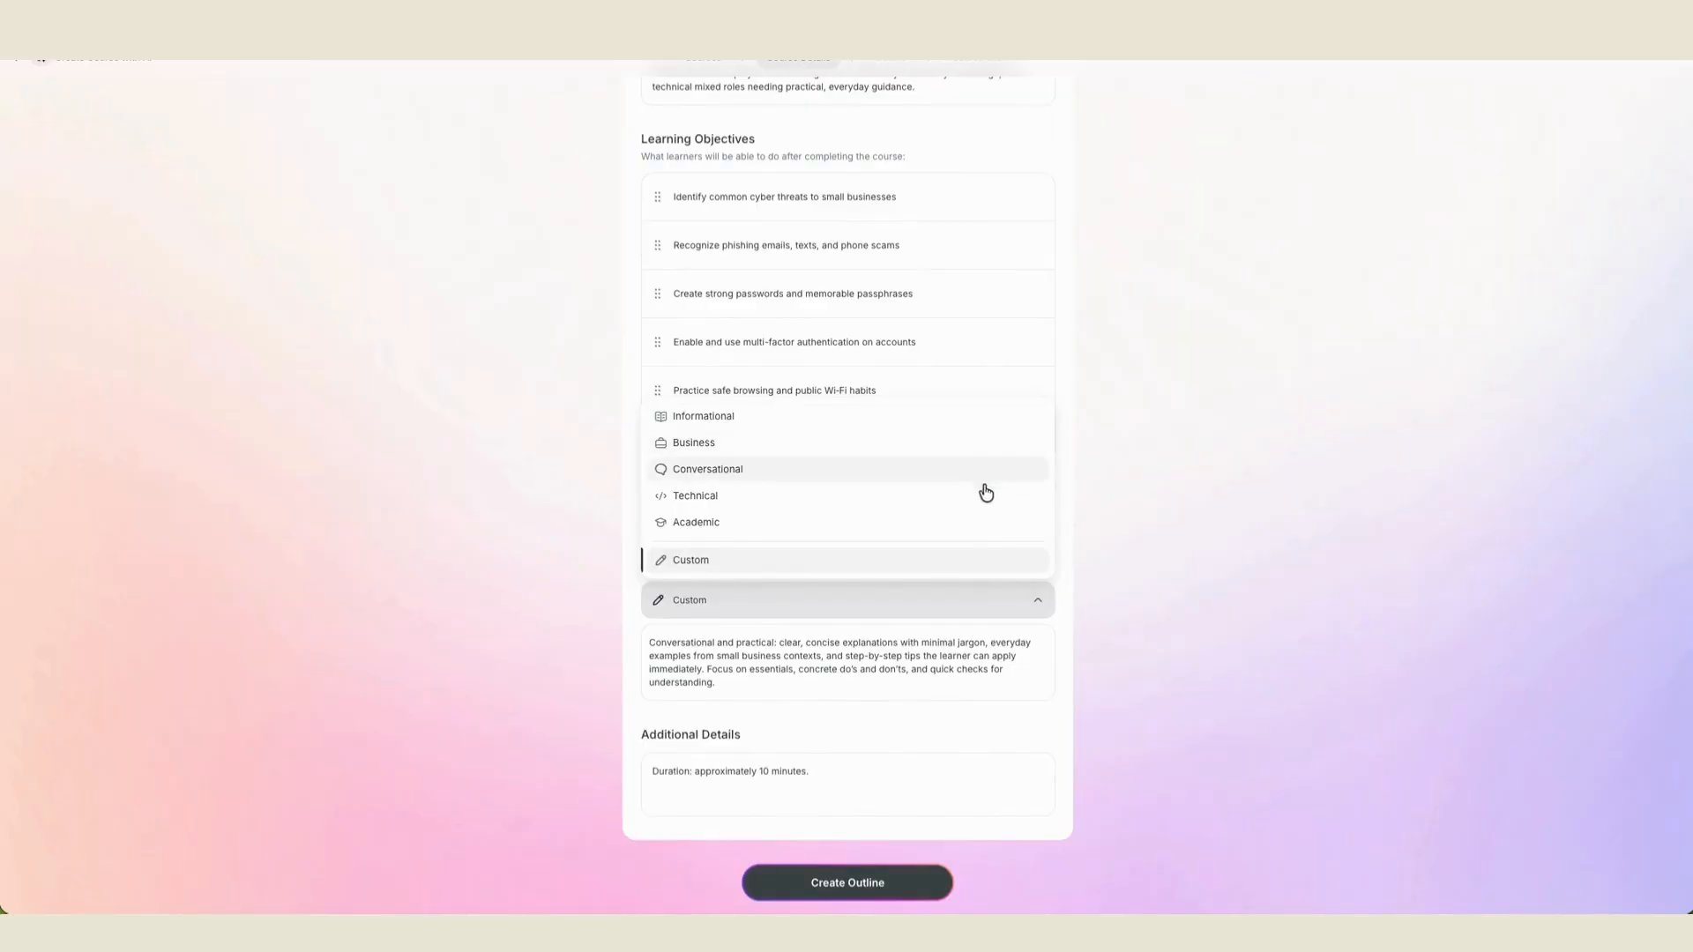
click(1171, 592)
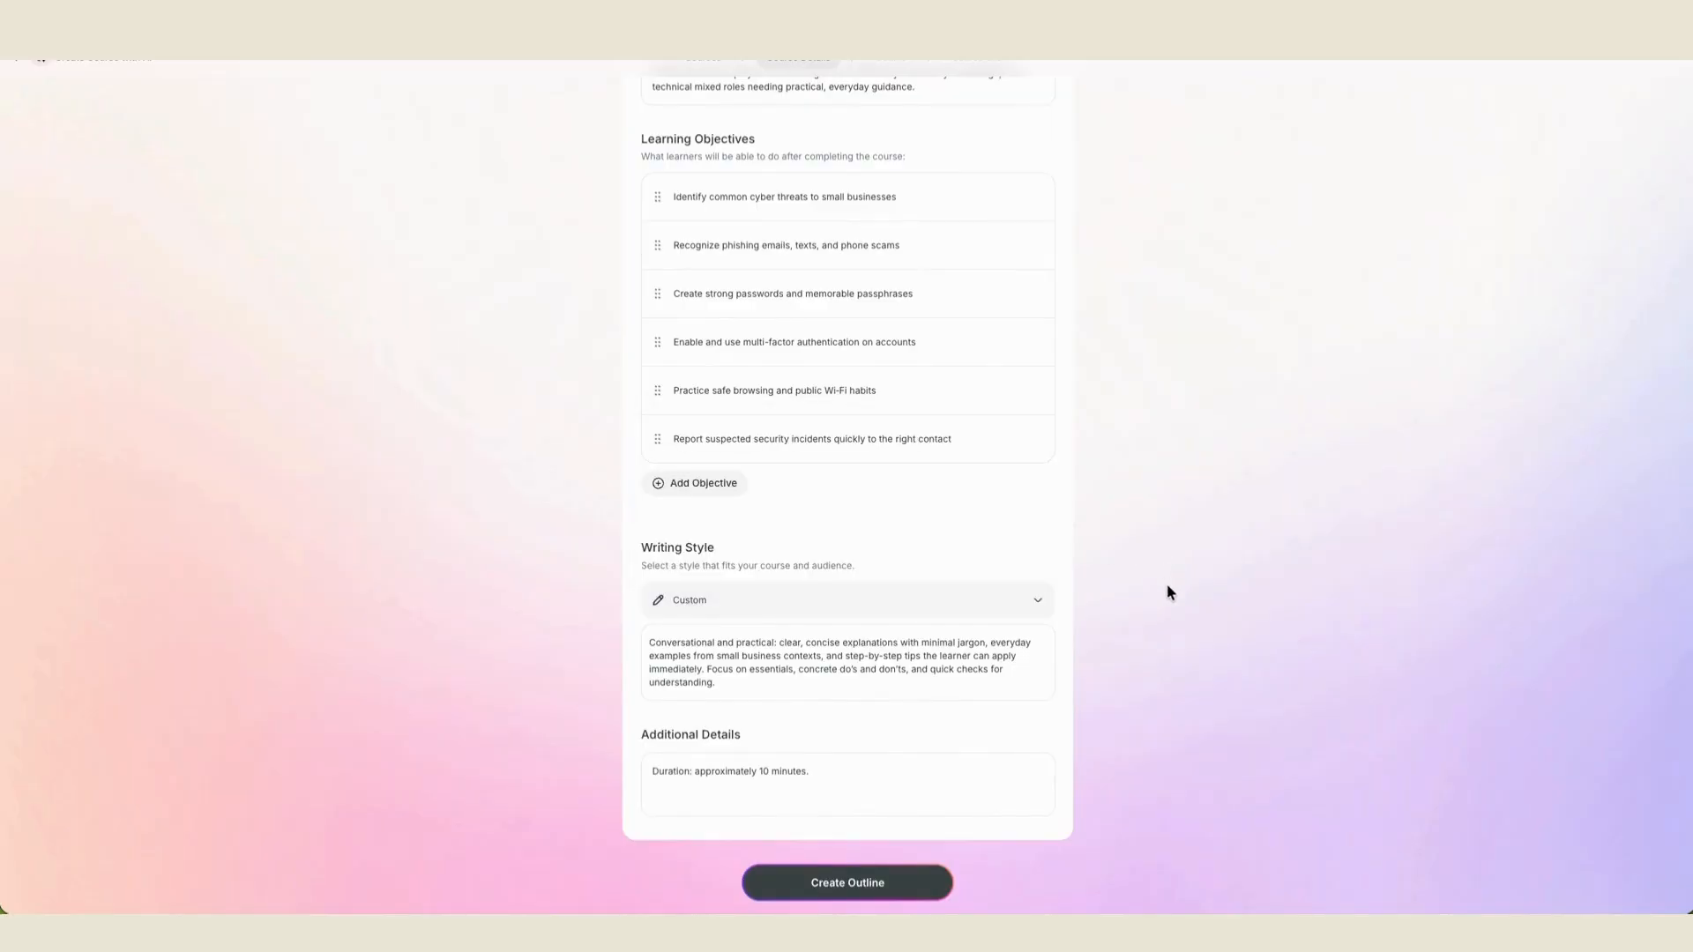
- Create the cybersecurity course outline, review its modules and generate the course draft from it
click(912, 888)
scroll(997, 379, down, 1)
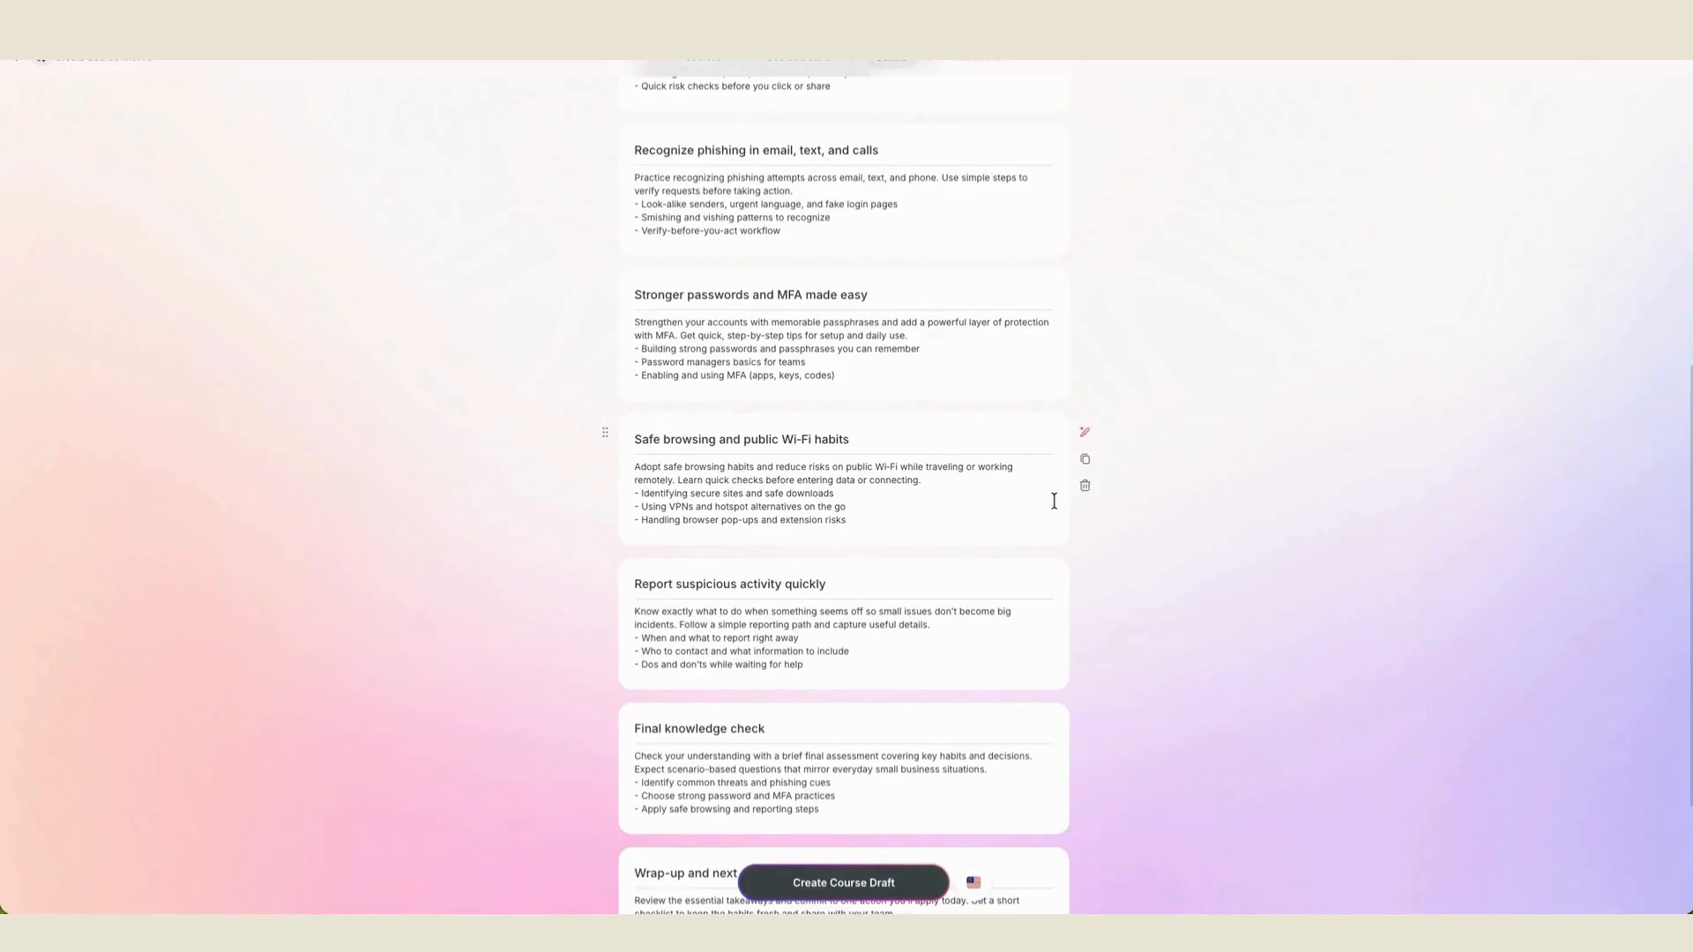
scroll(1053, 501, down, 3)
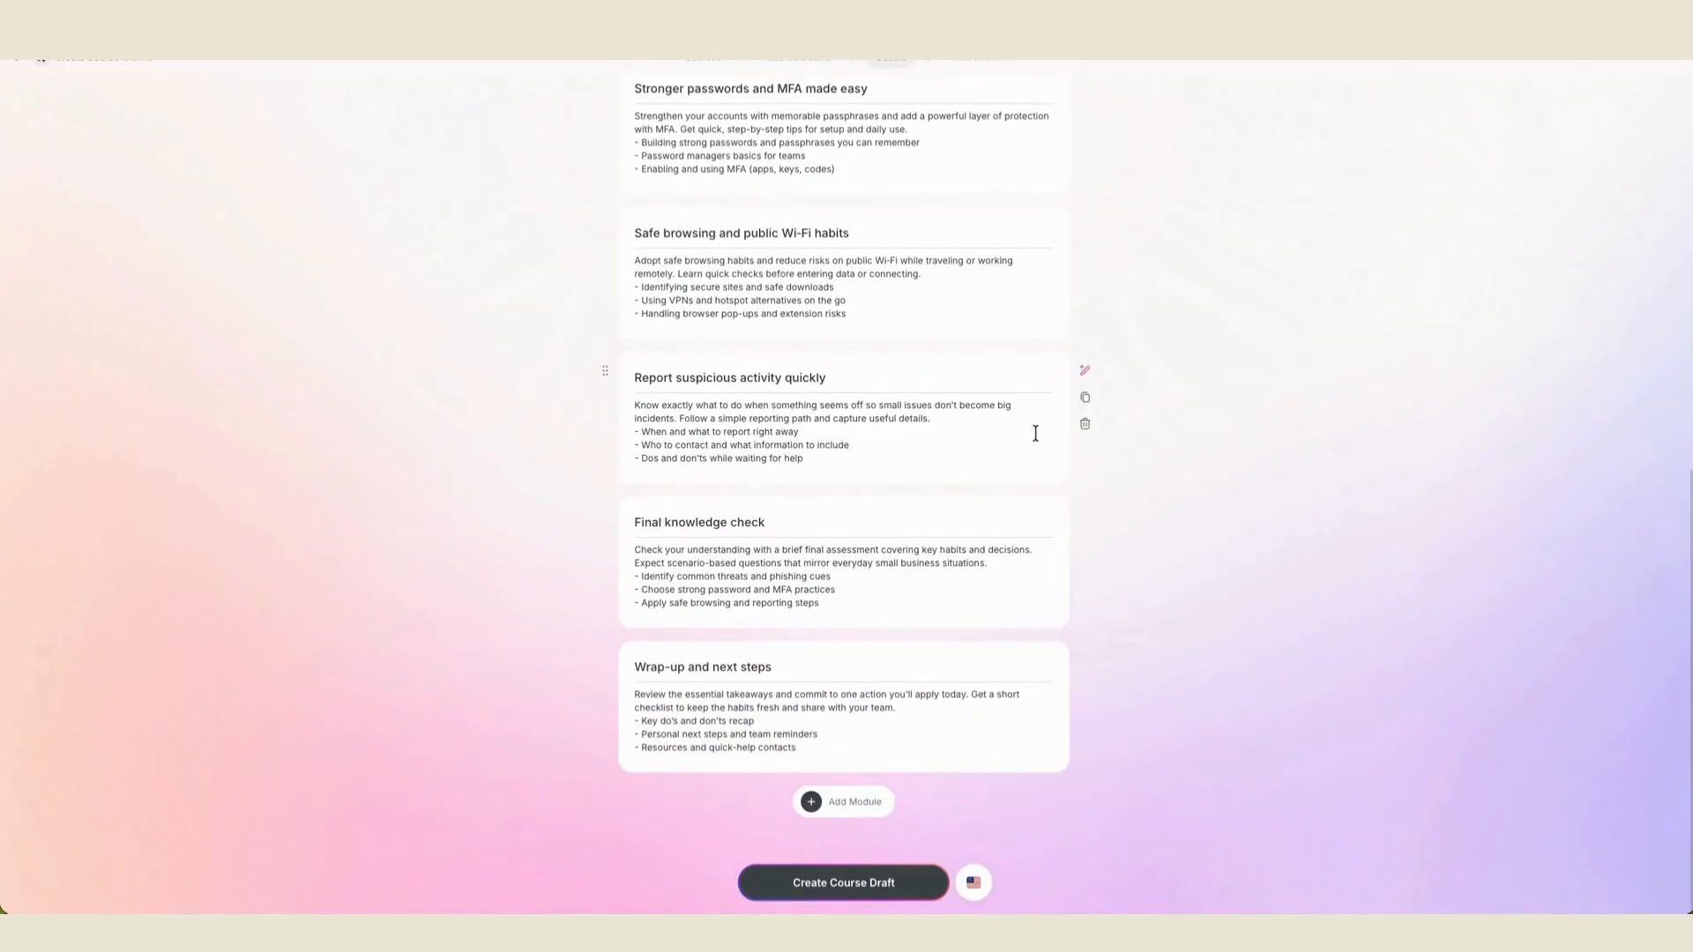
click(843, 883)
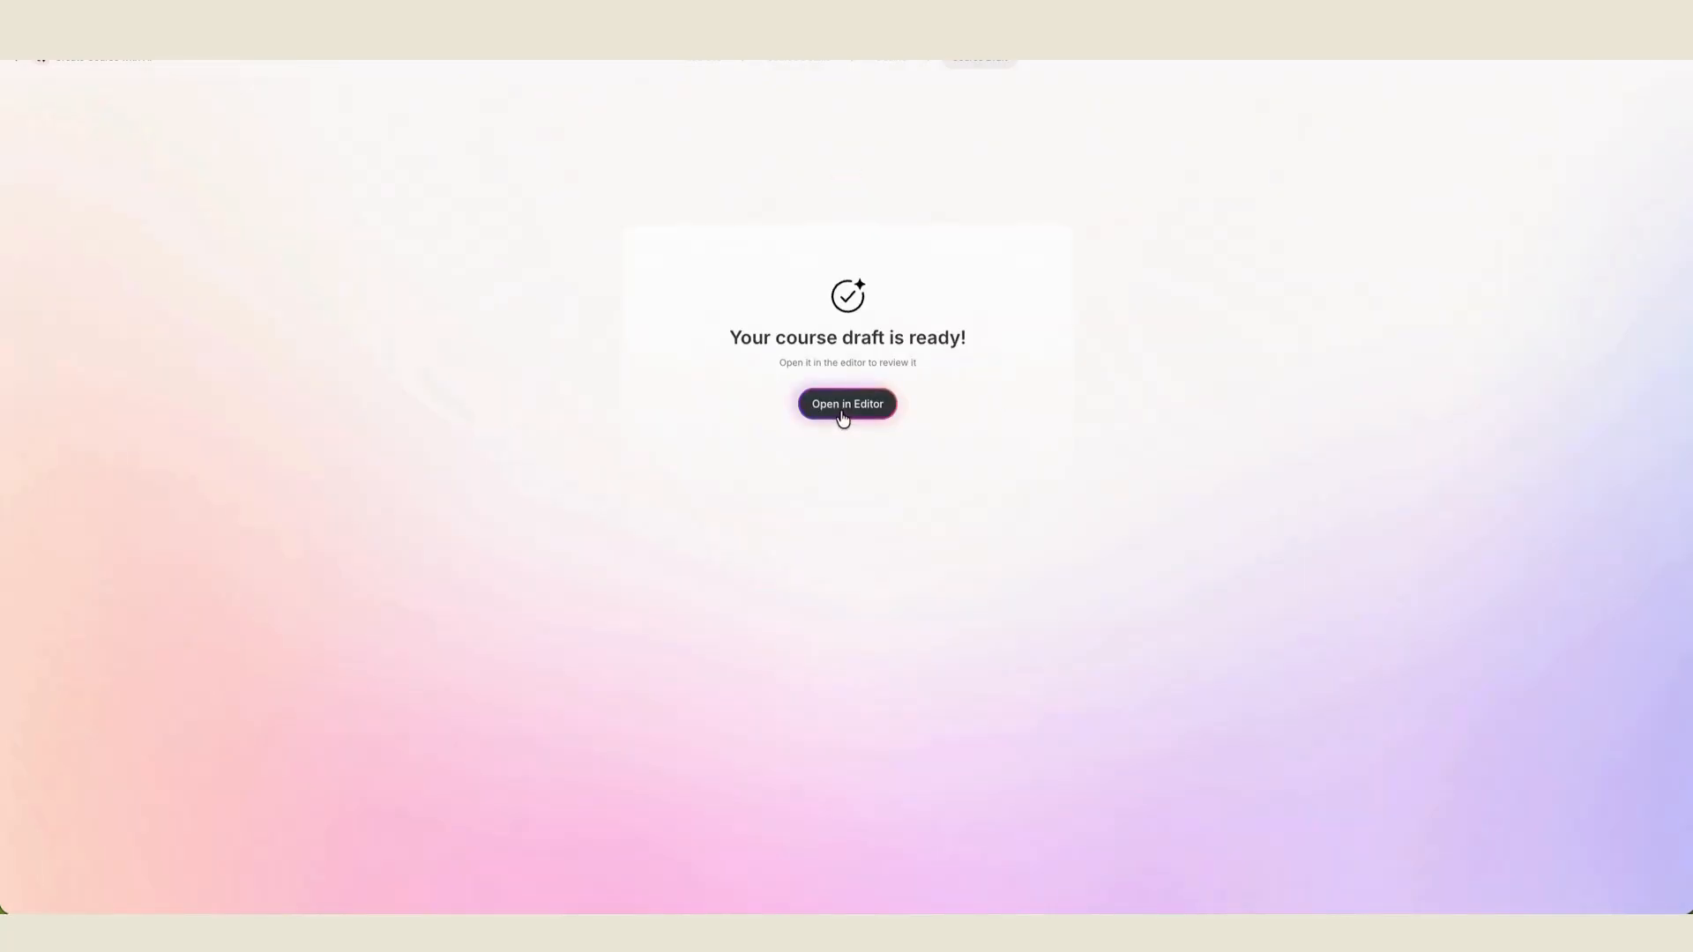
click(842, 413)
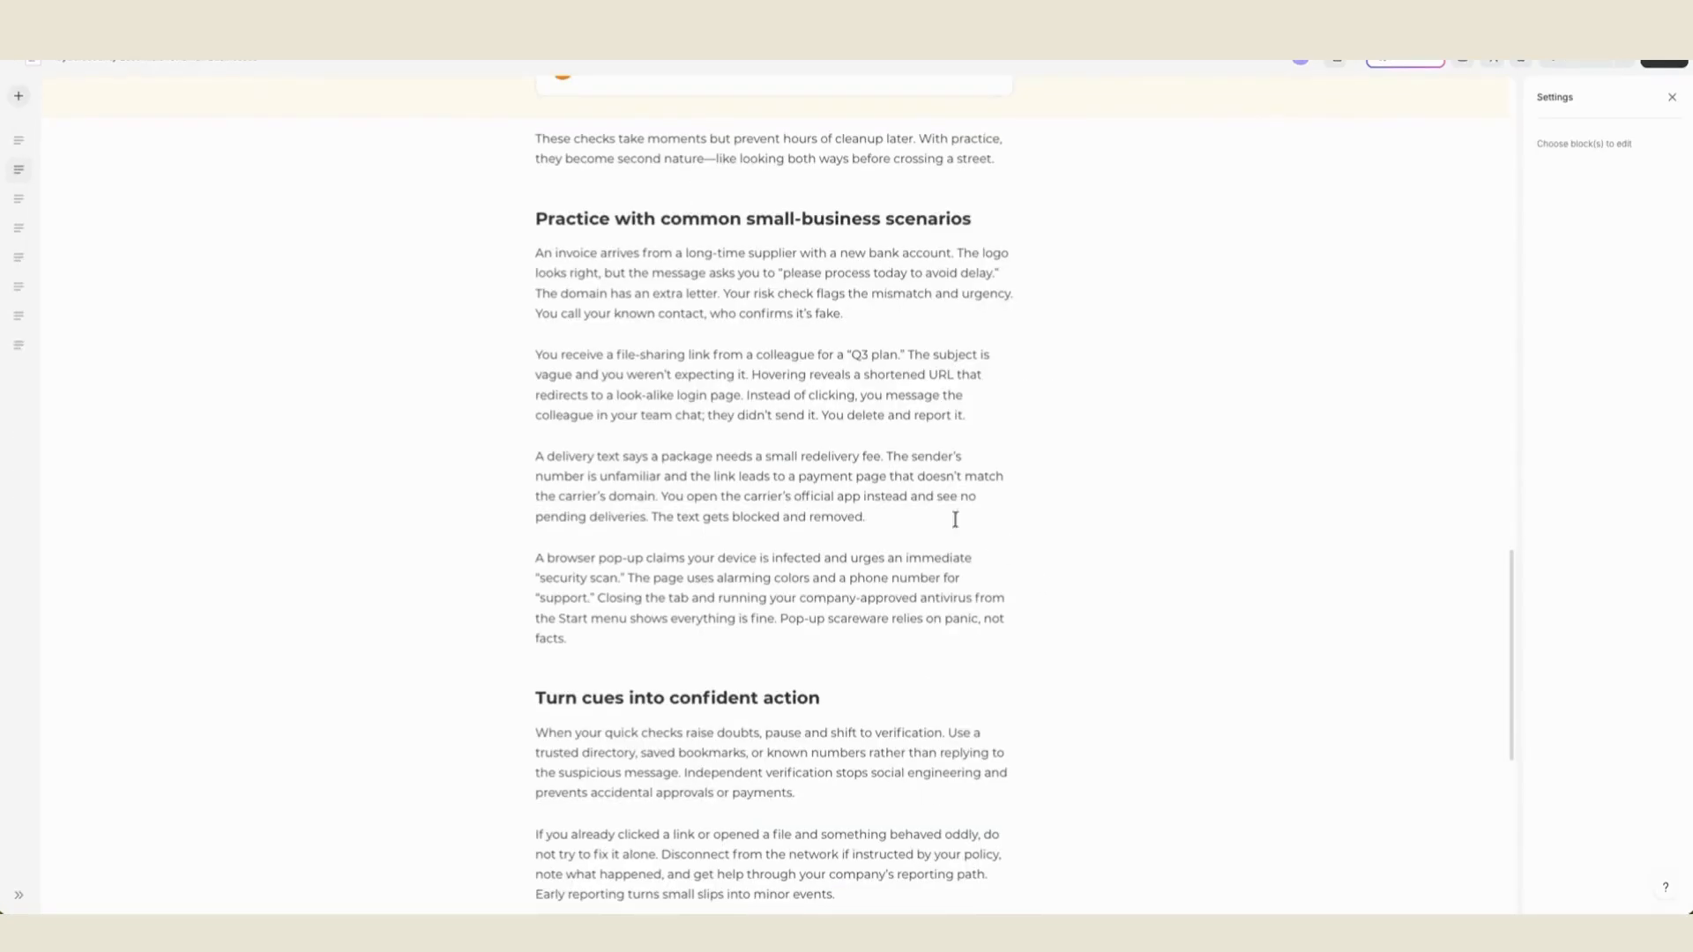
- Open AI image generation from the four paragraphs under "Practice with common small-business scenarios" and have AI improve the description
drag(537, 254, 606, 631)
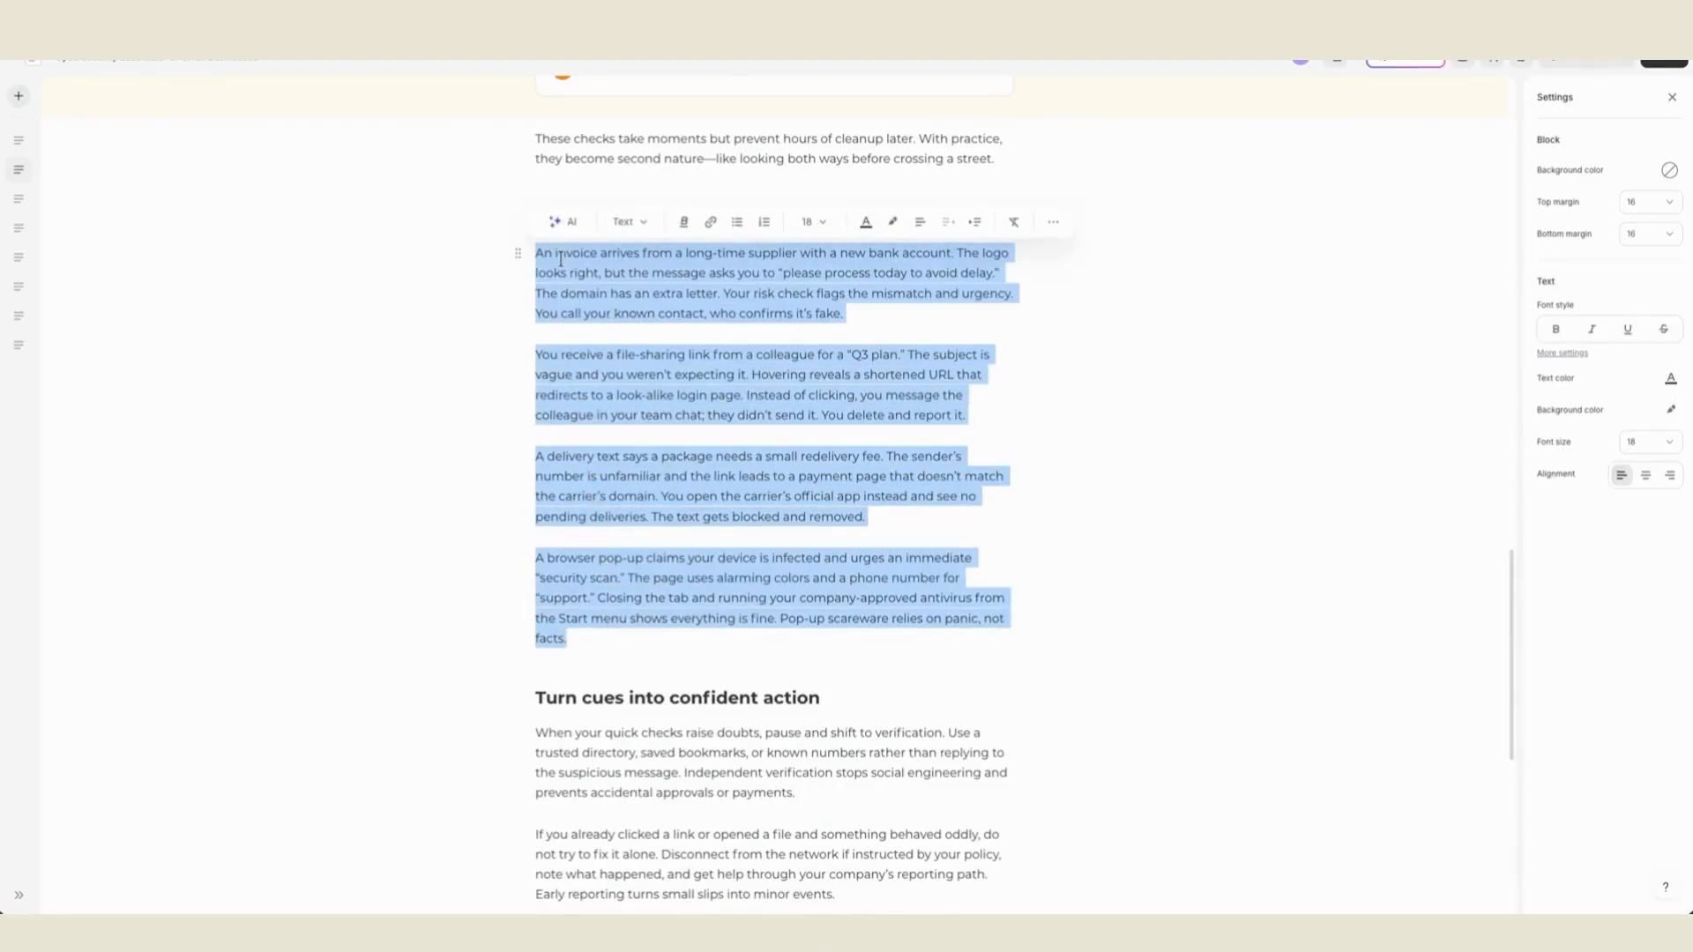
click(561, 221)
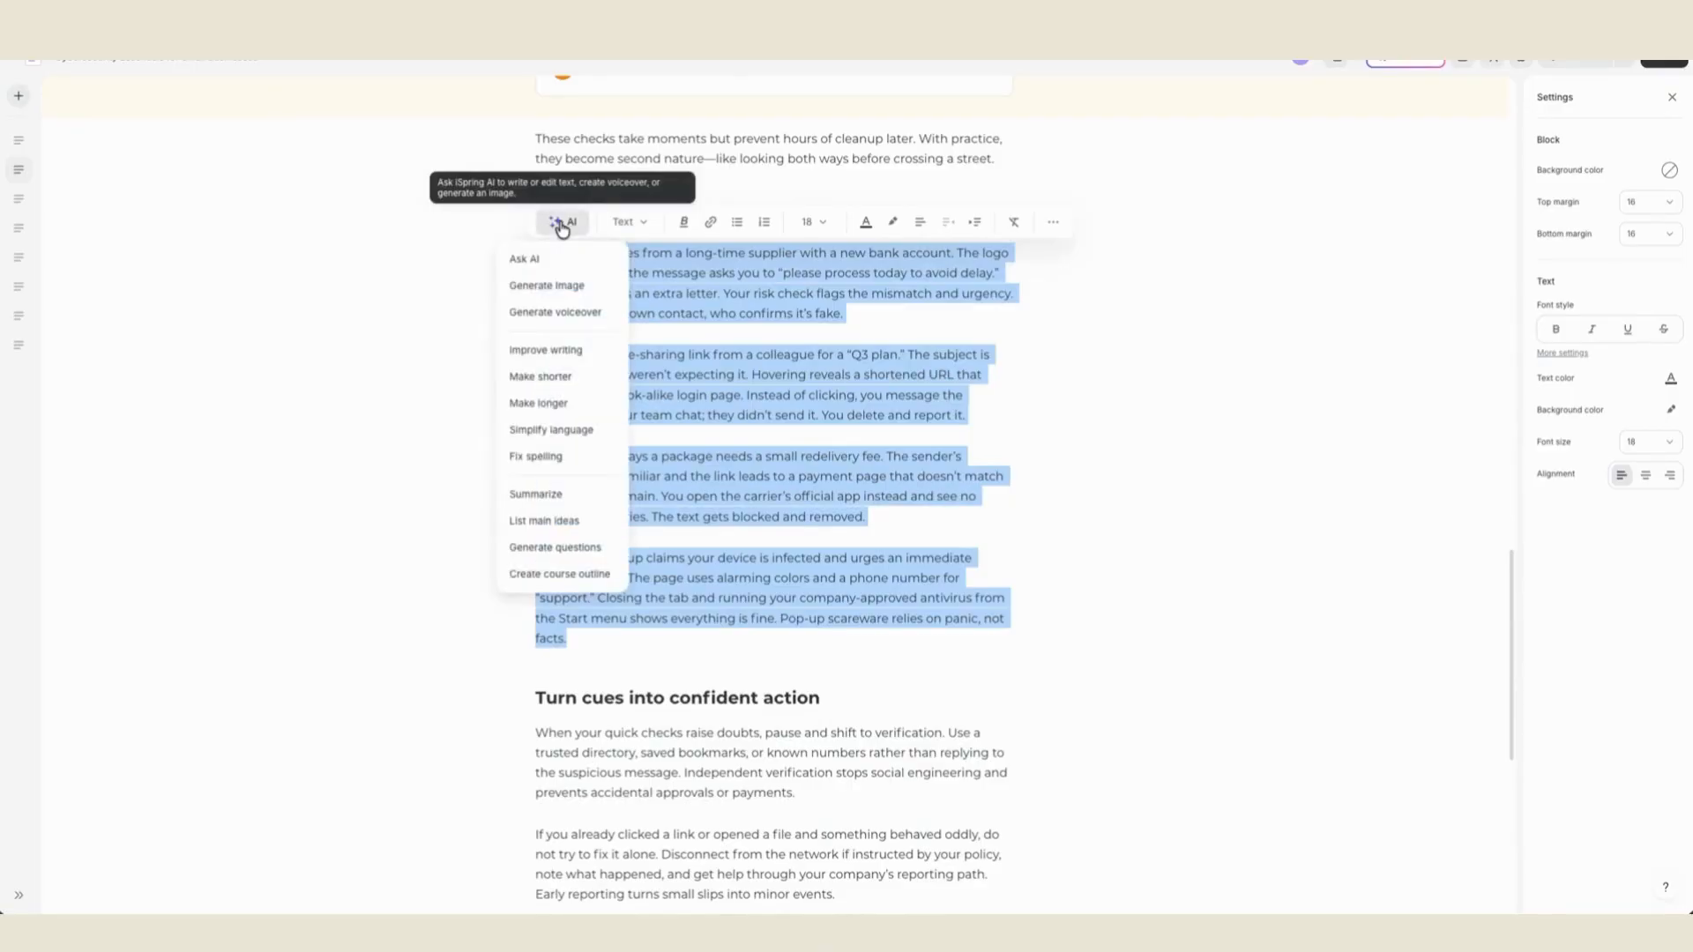
click(562, 290)
scroll(600, 311, down, 2)
scroll(600, 312, up, 3)
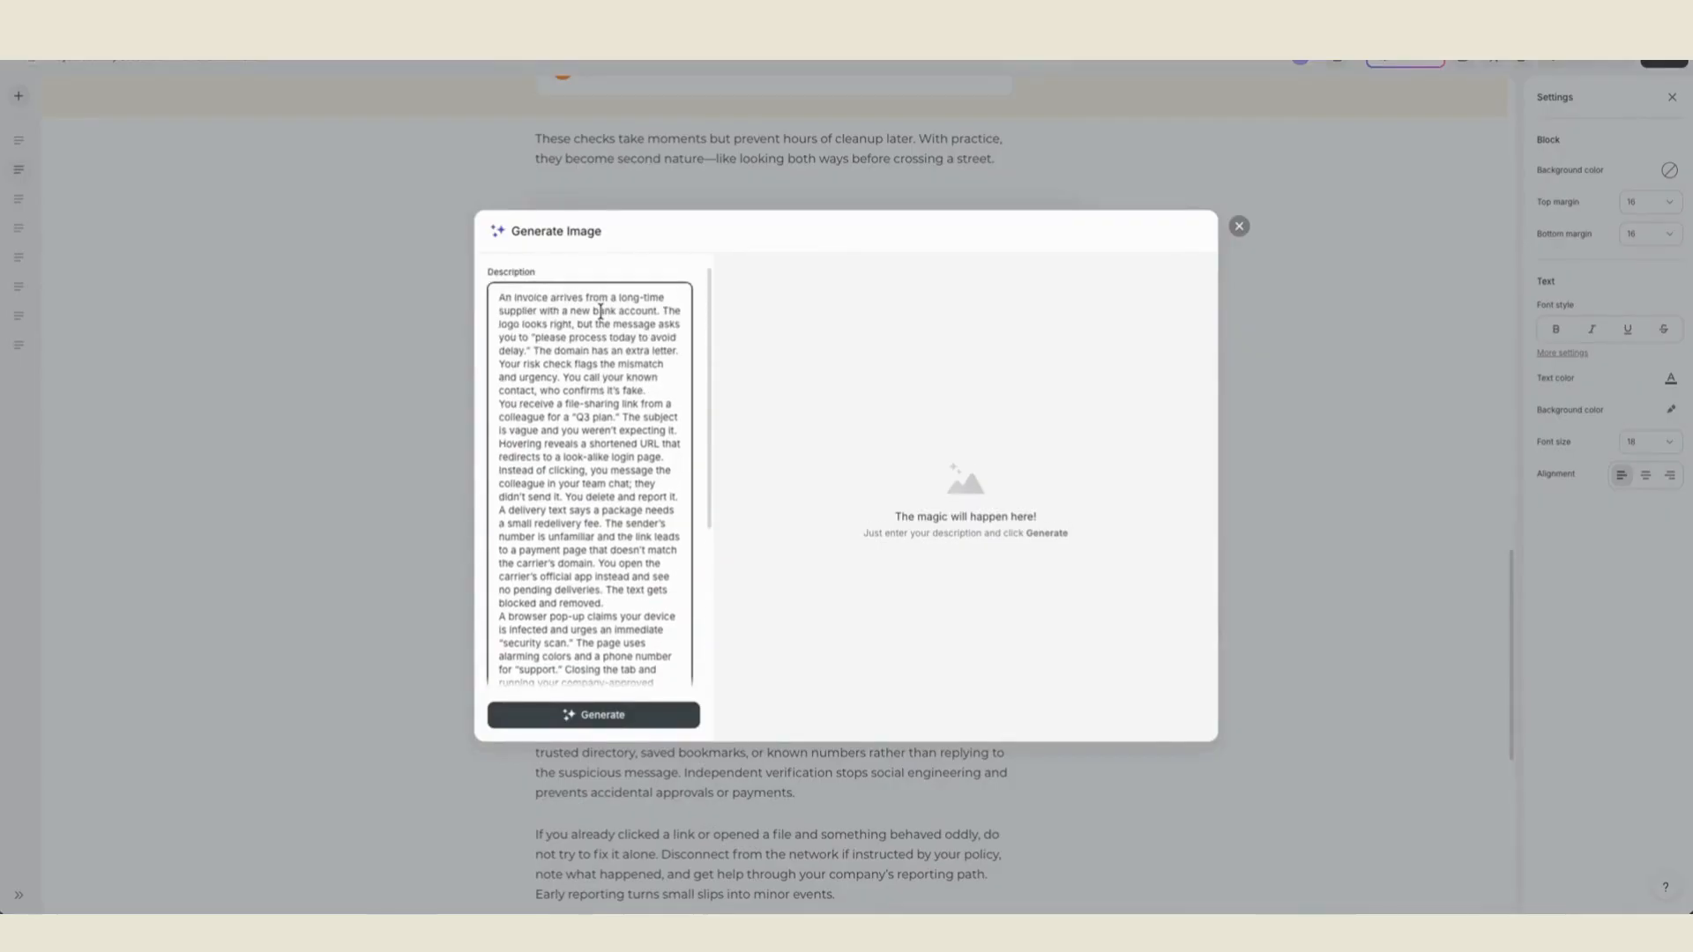
scroll(597, 326, down, 3)
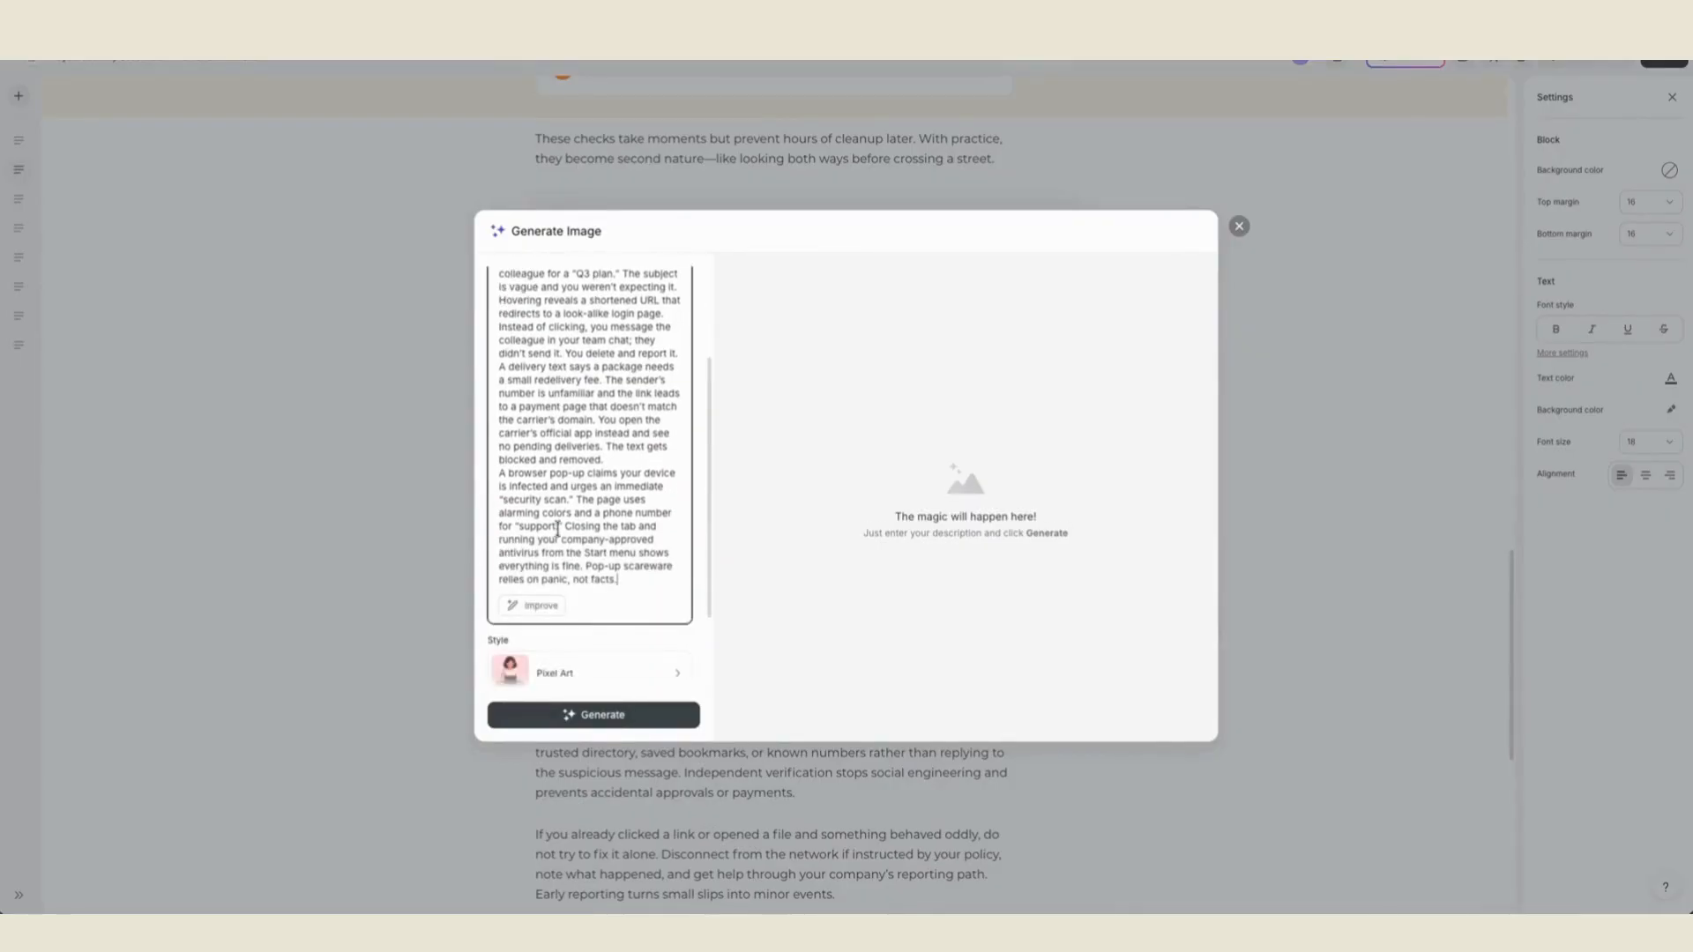
click(541, 607)
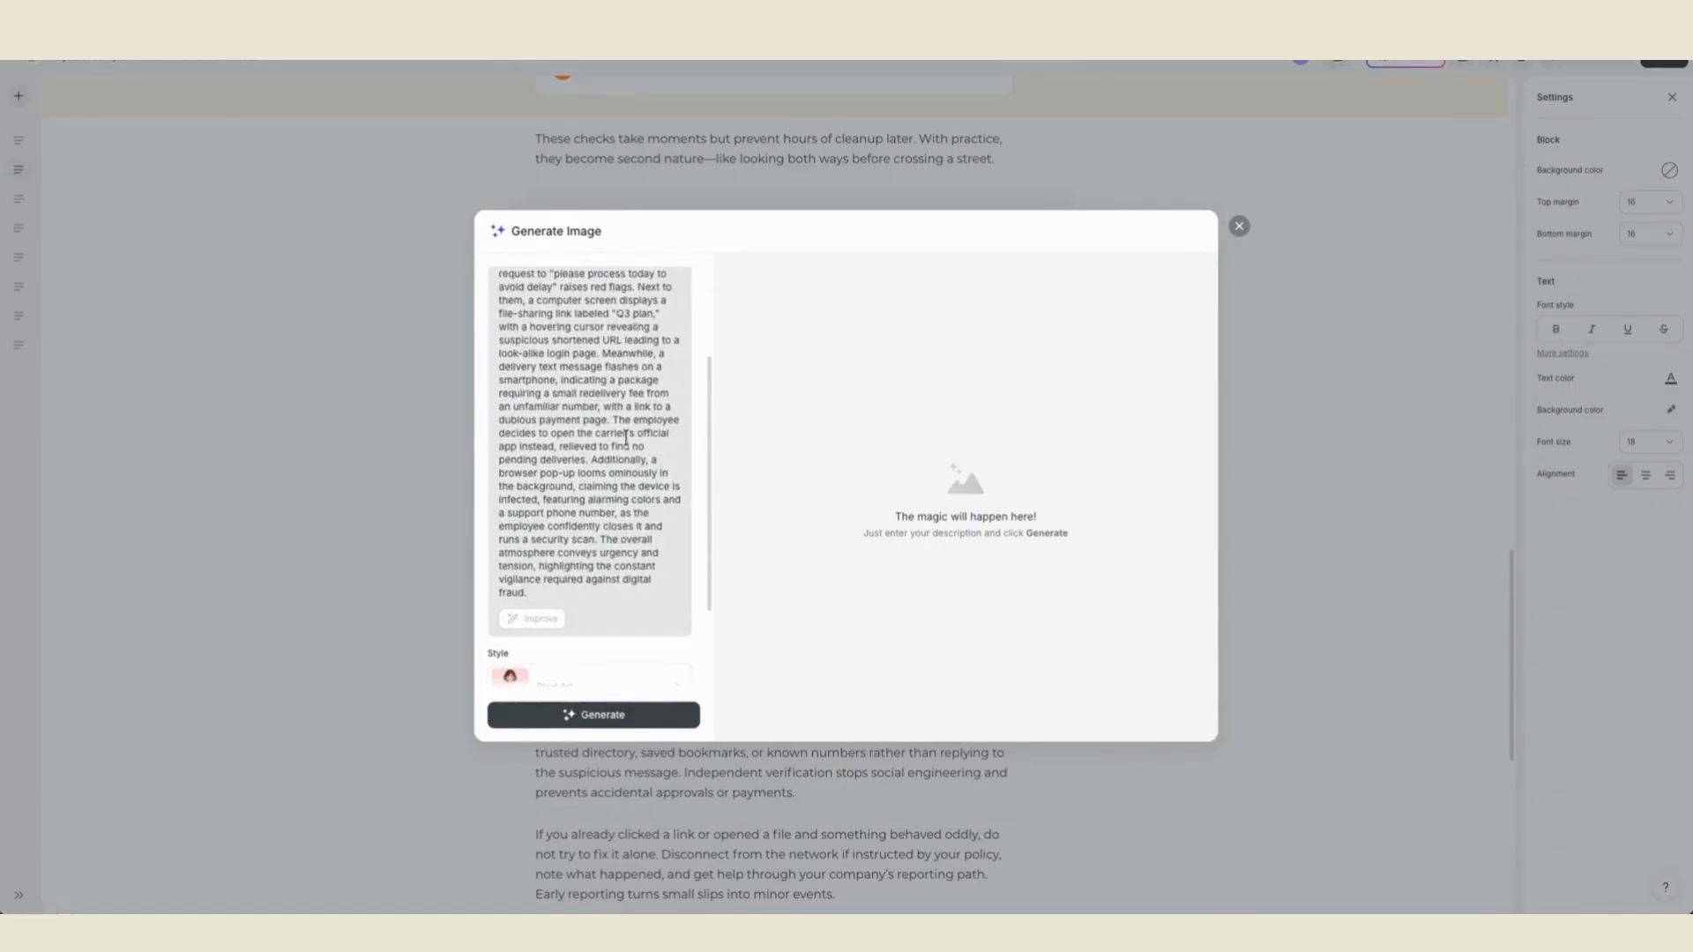
scroll(626, 438, up, 3)
scroll(624, 468, down, 5)
- Look over the image styles, keep Pixel Art, generate the image and insert it into the page
click(631, 579)
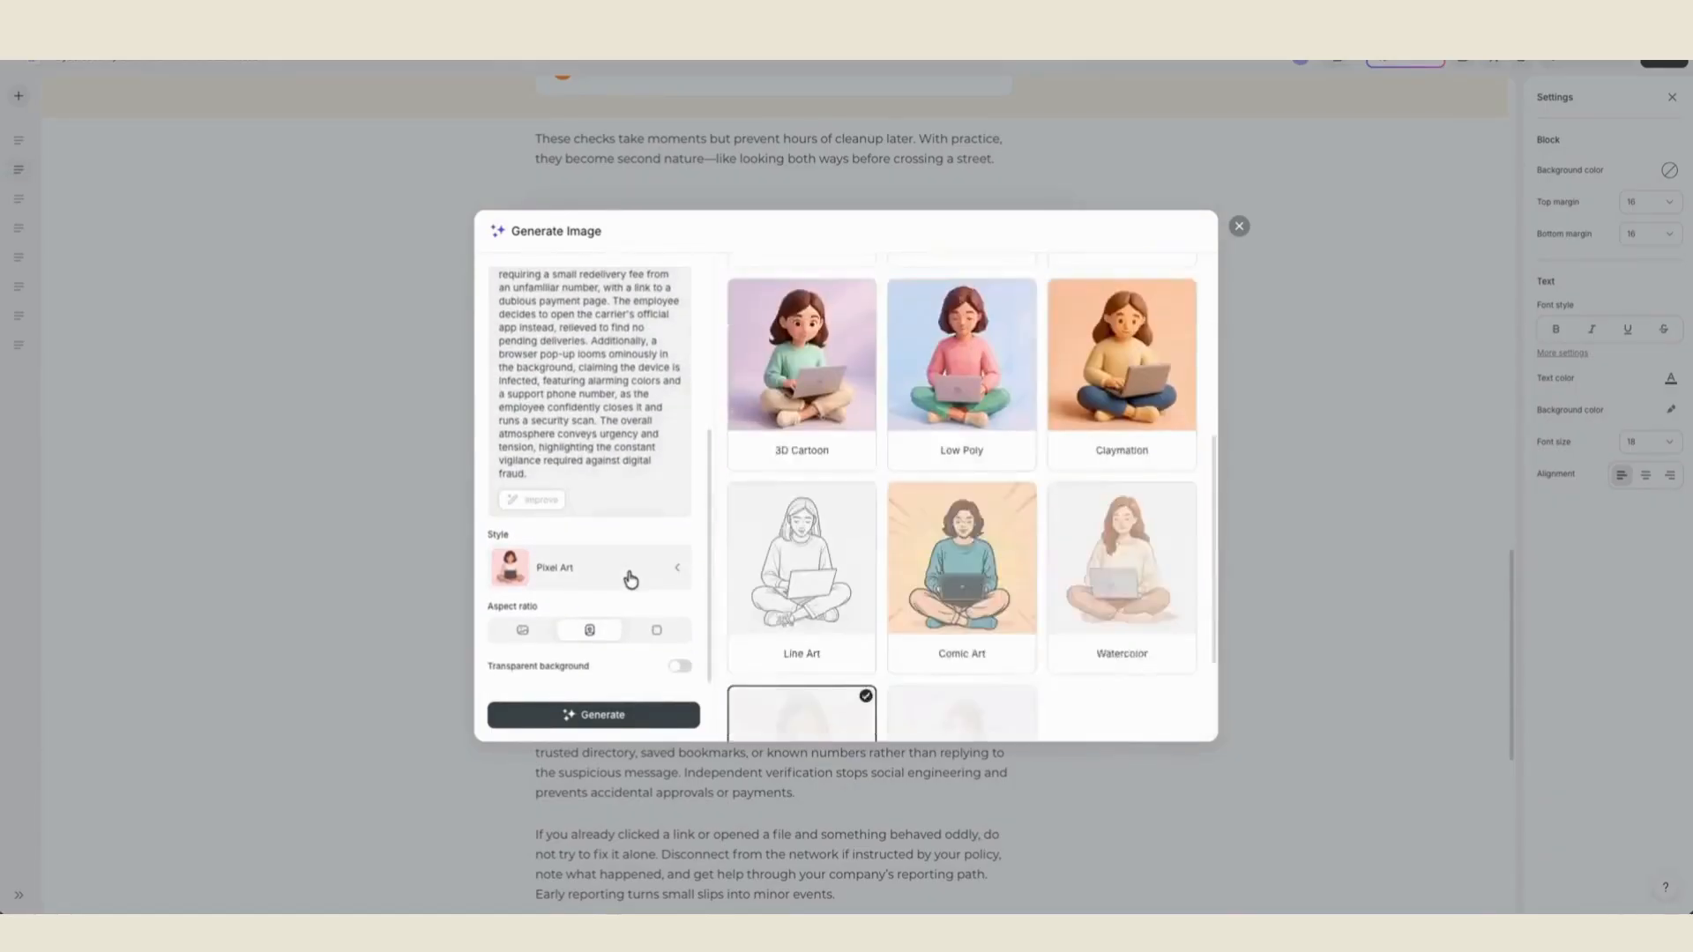
click(842, 613)
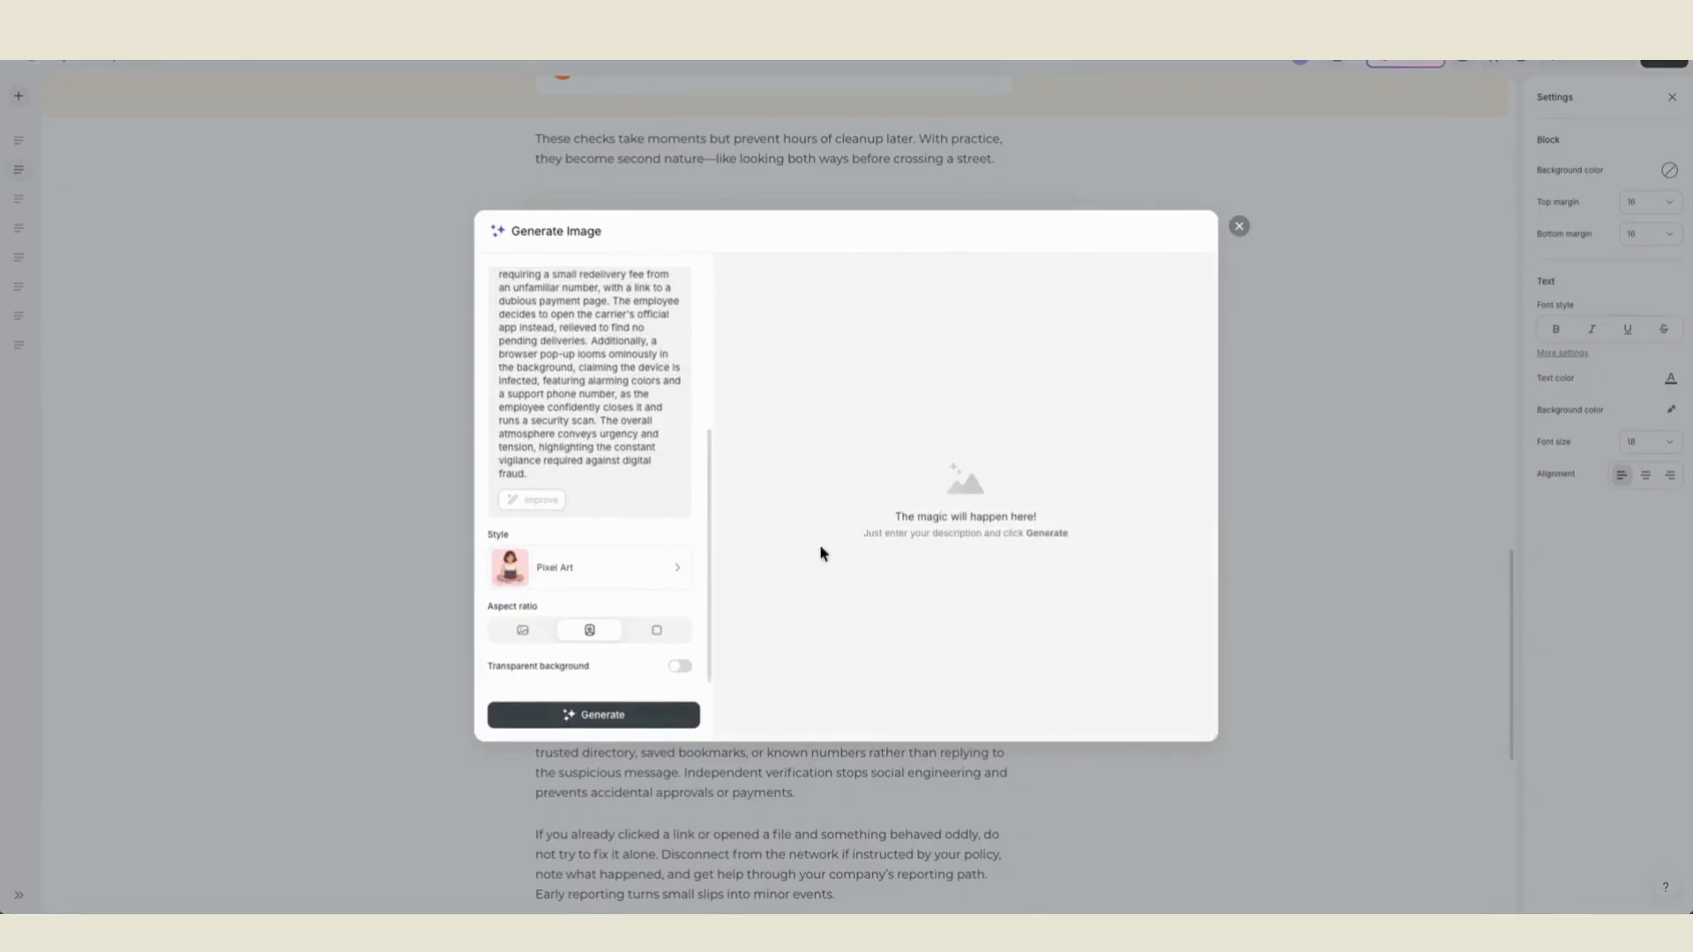
scroll(592, 534, down, 1)
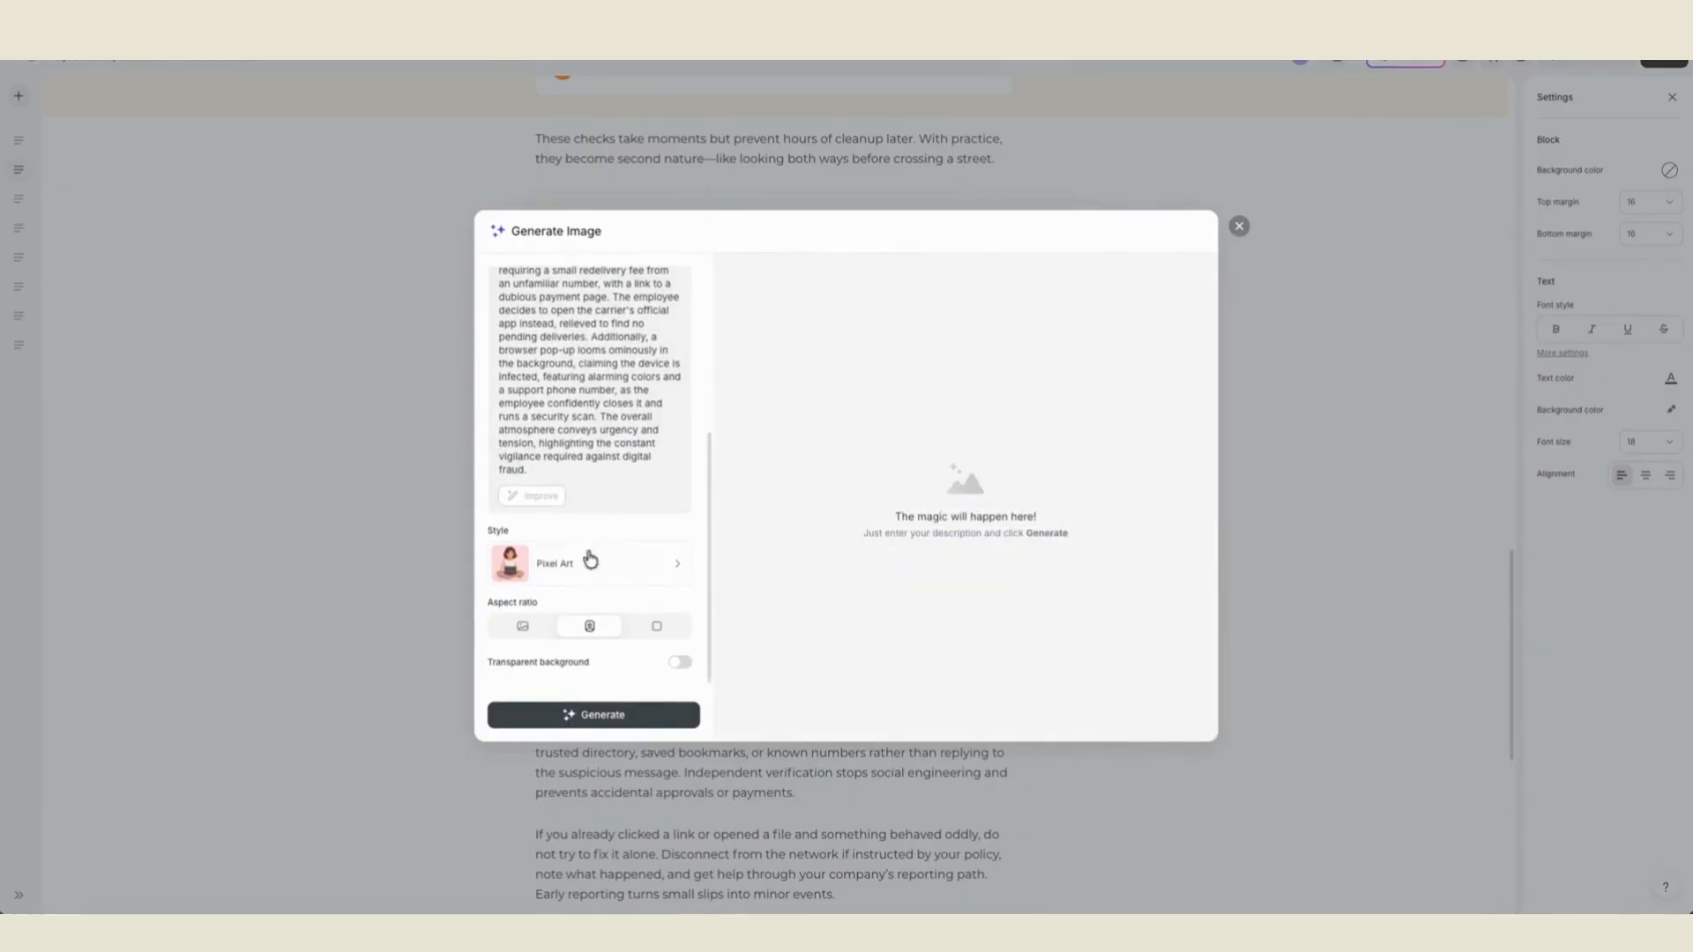
click(619, 716)
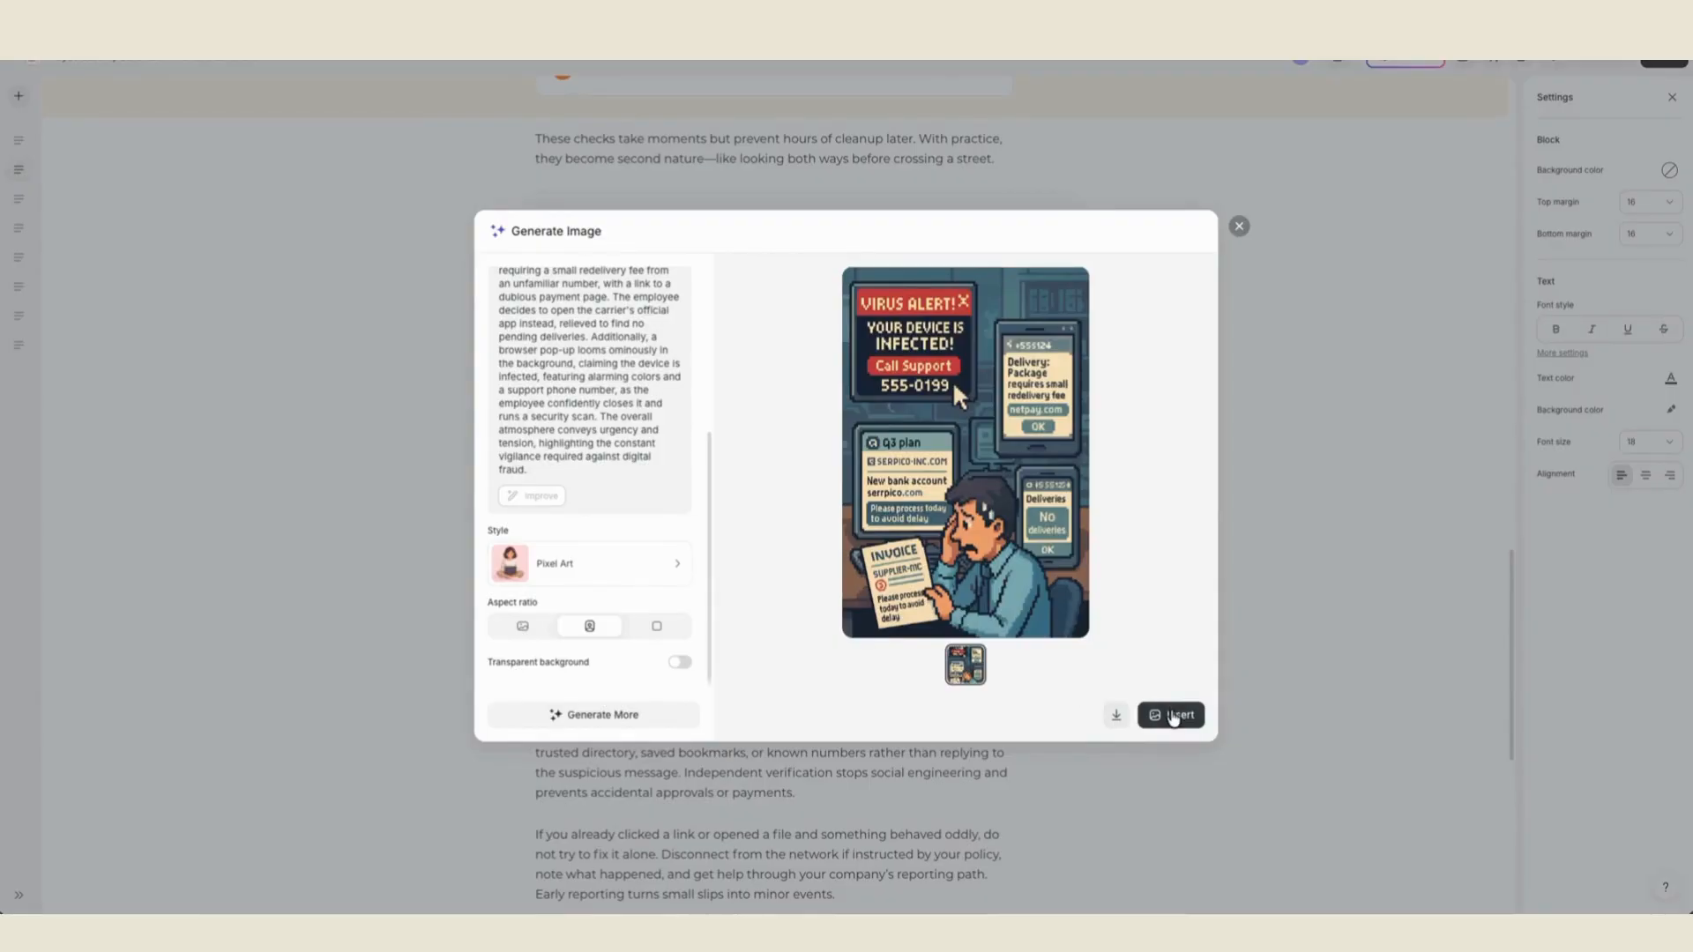
click(1173, 715)
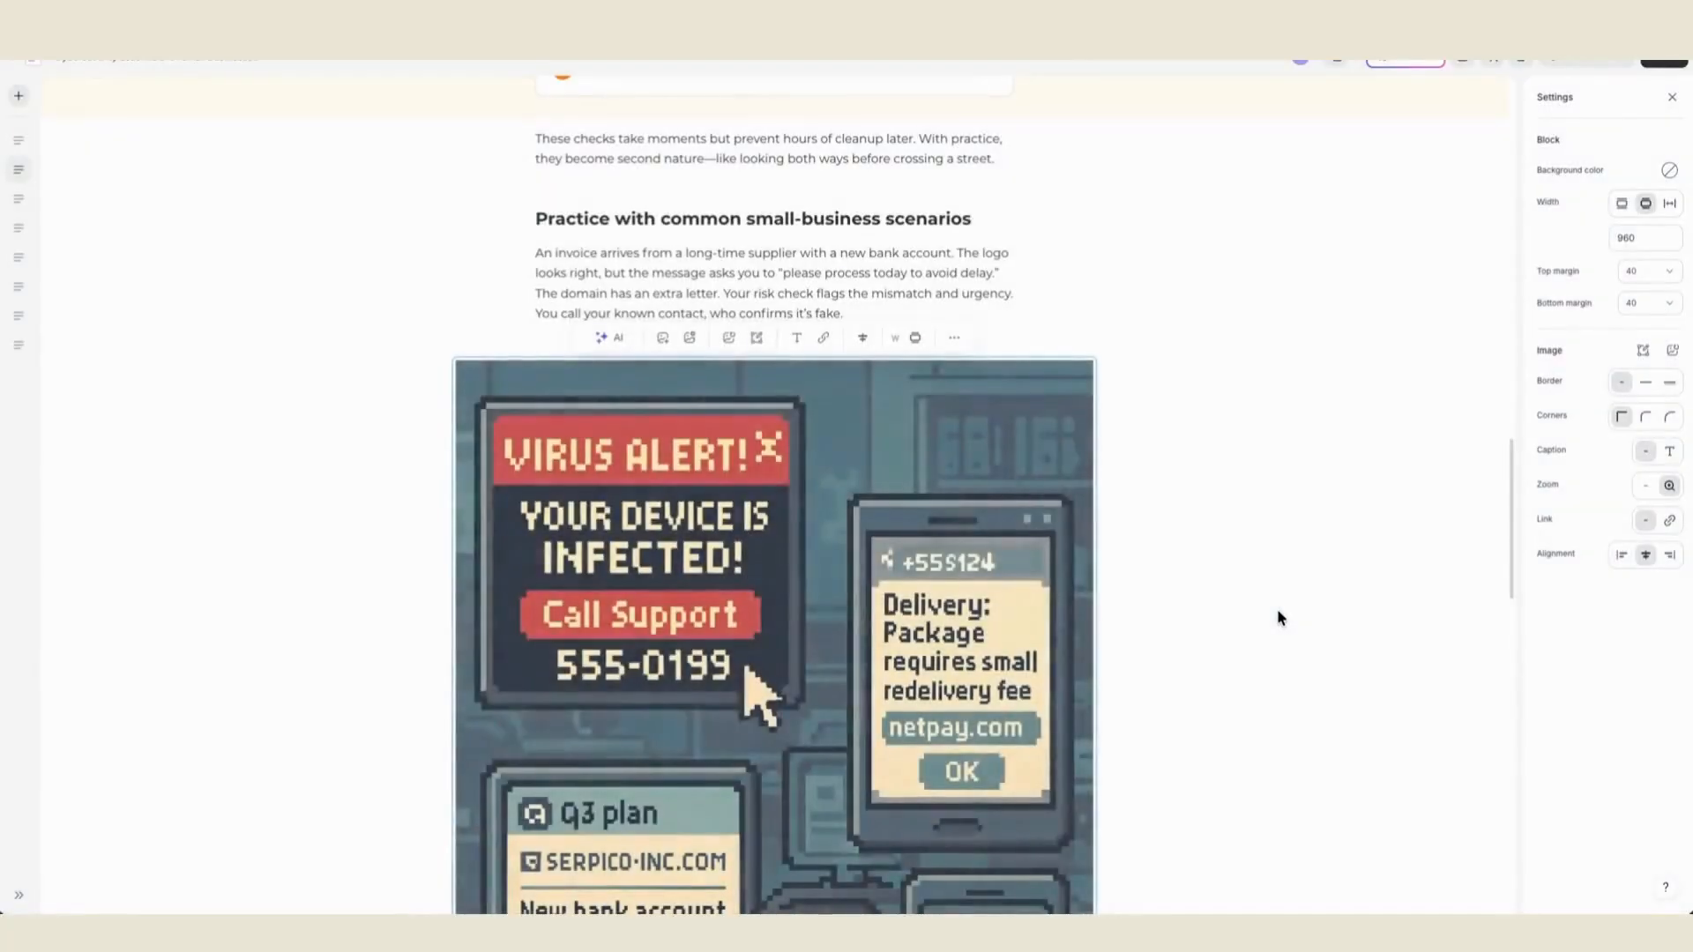
- Set the inserted image's width to the Text align option, 720
scroll(1280, 617, down, 2)
scroll(1279, 614, down, 2)
scroll(1278, 615, up, 2)
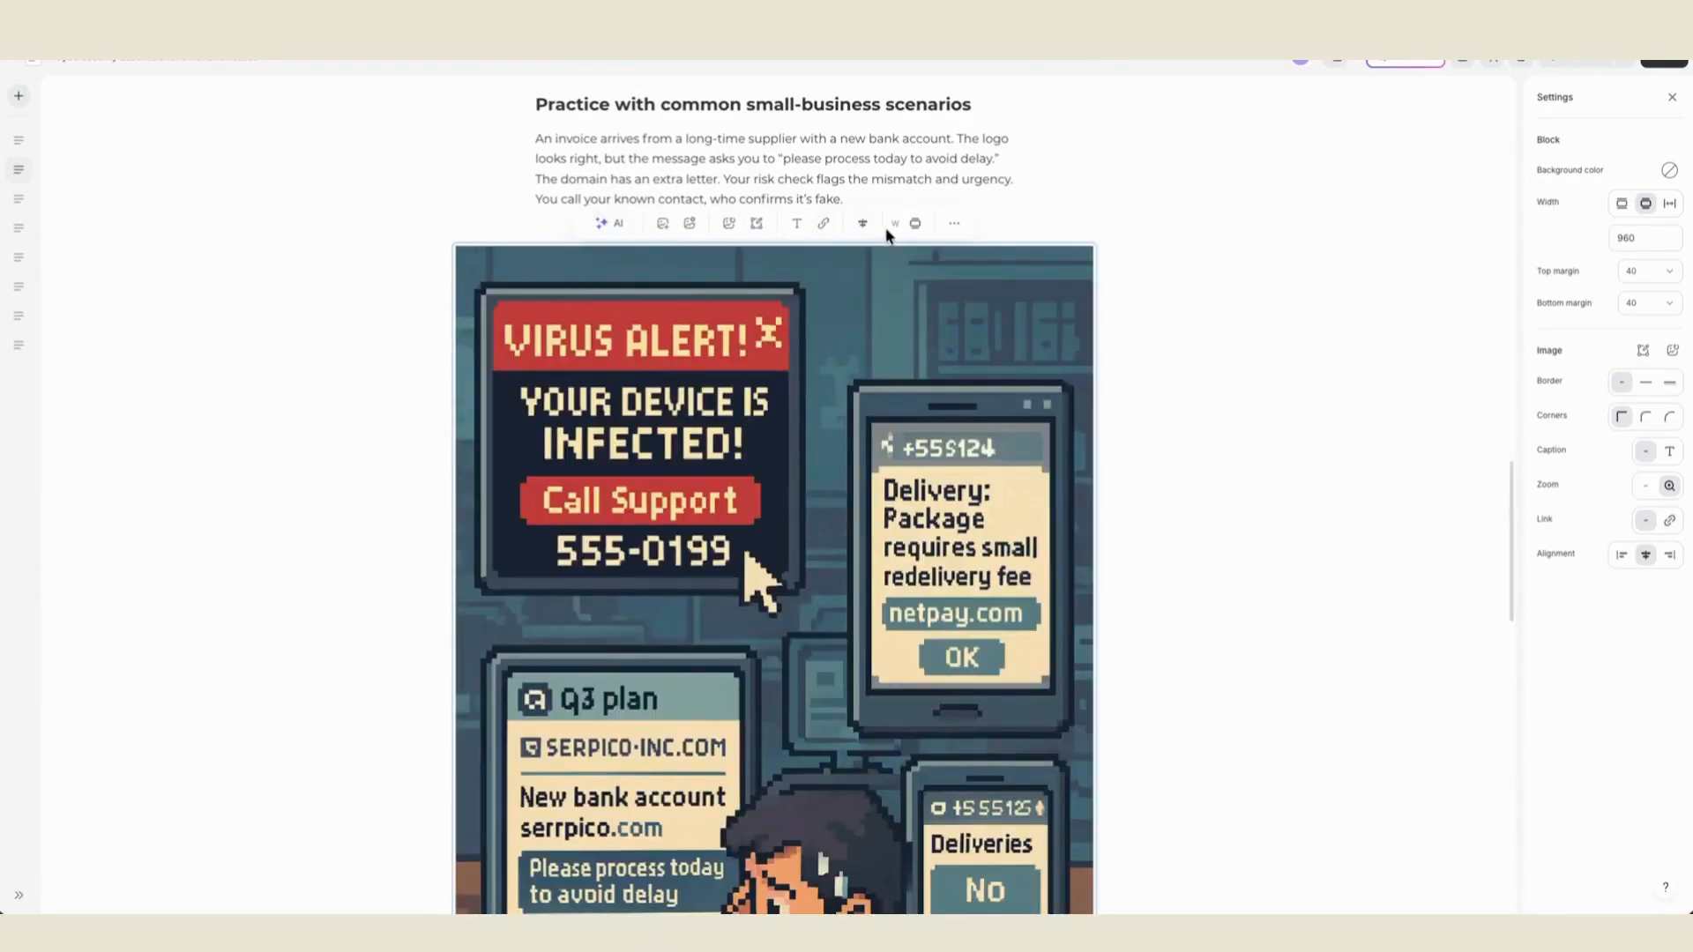
click(915, 225)
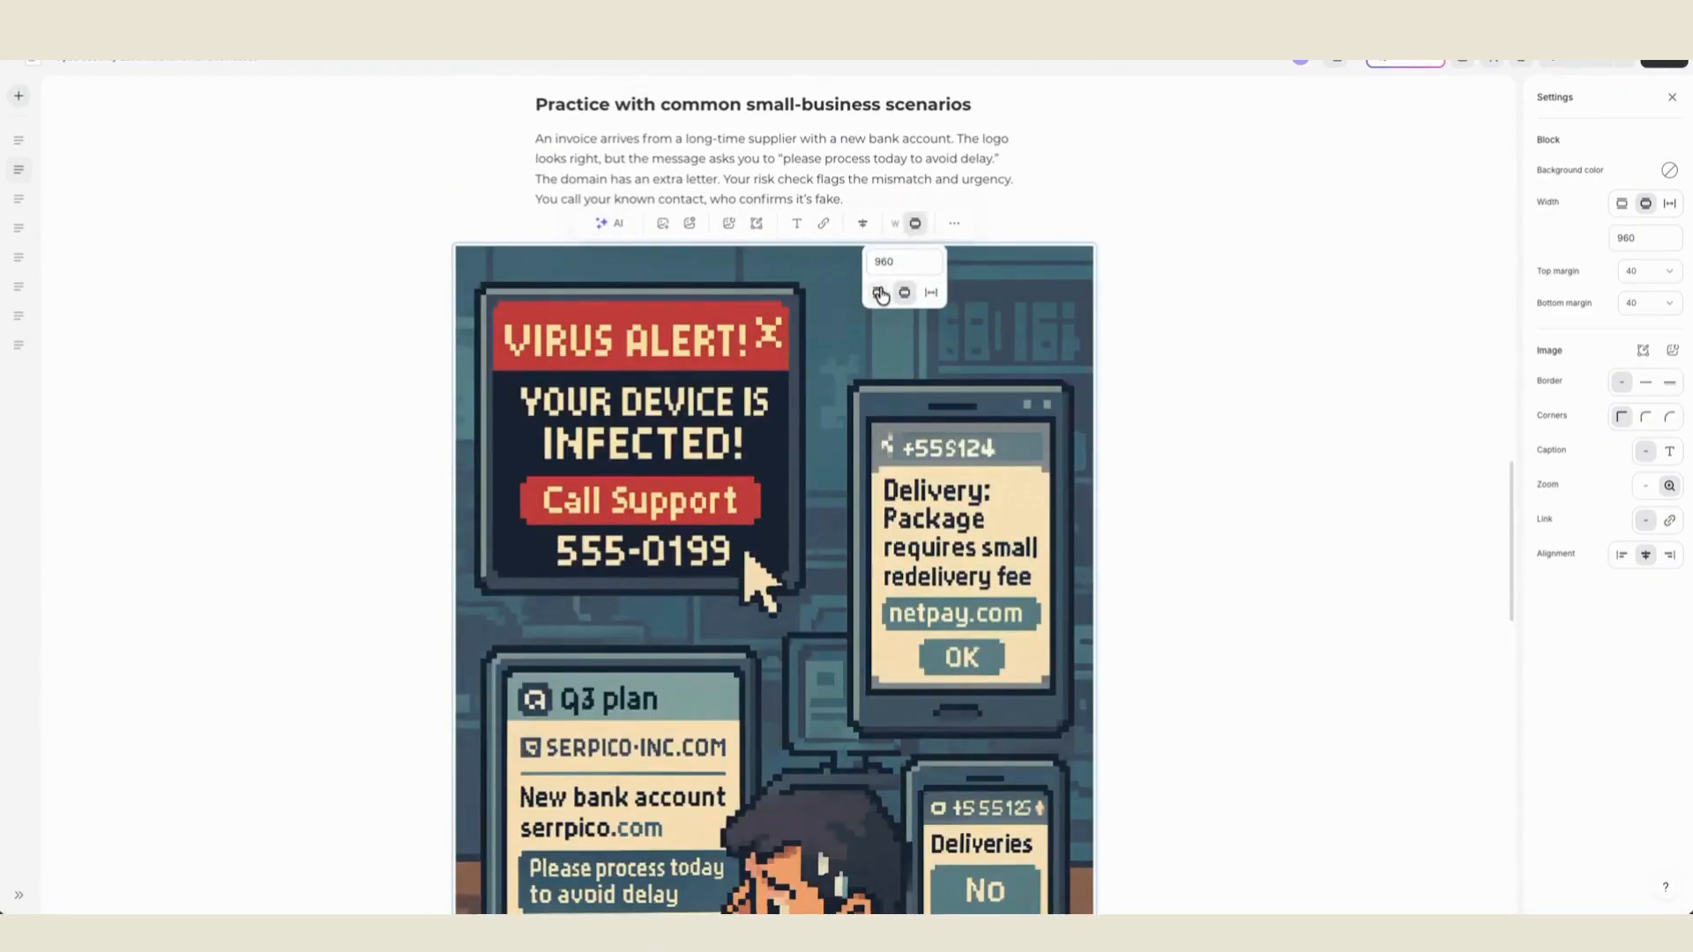
click(879, 293)
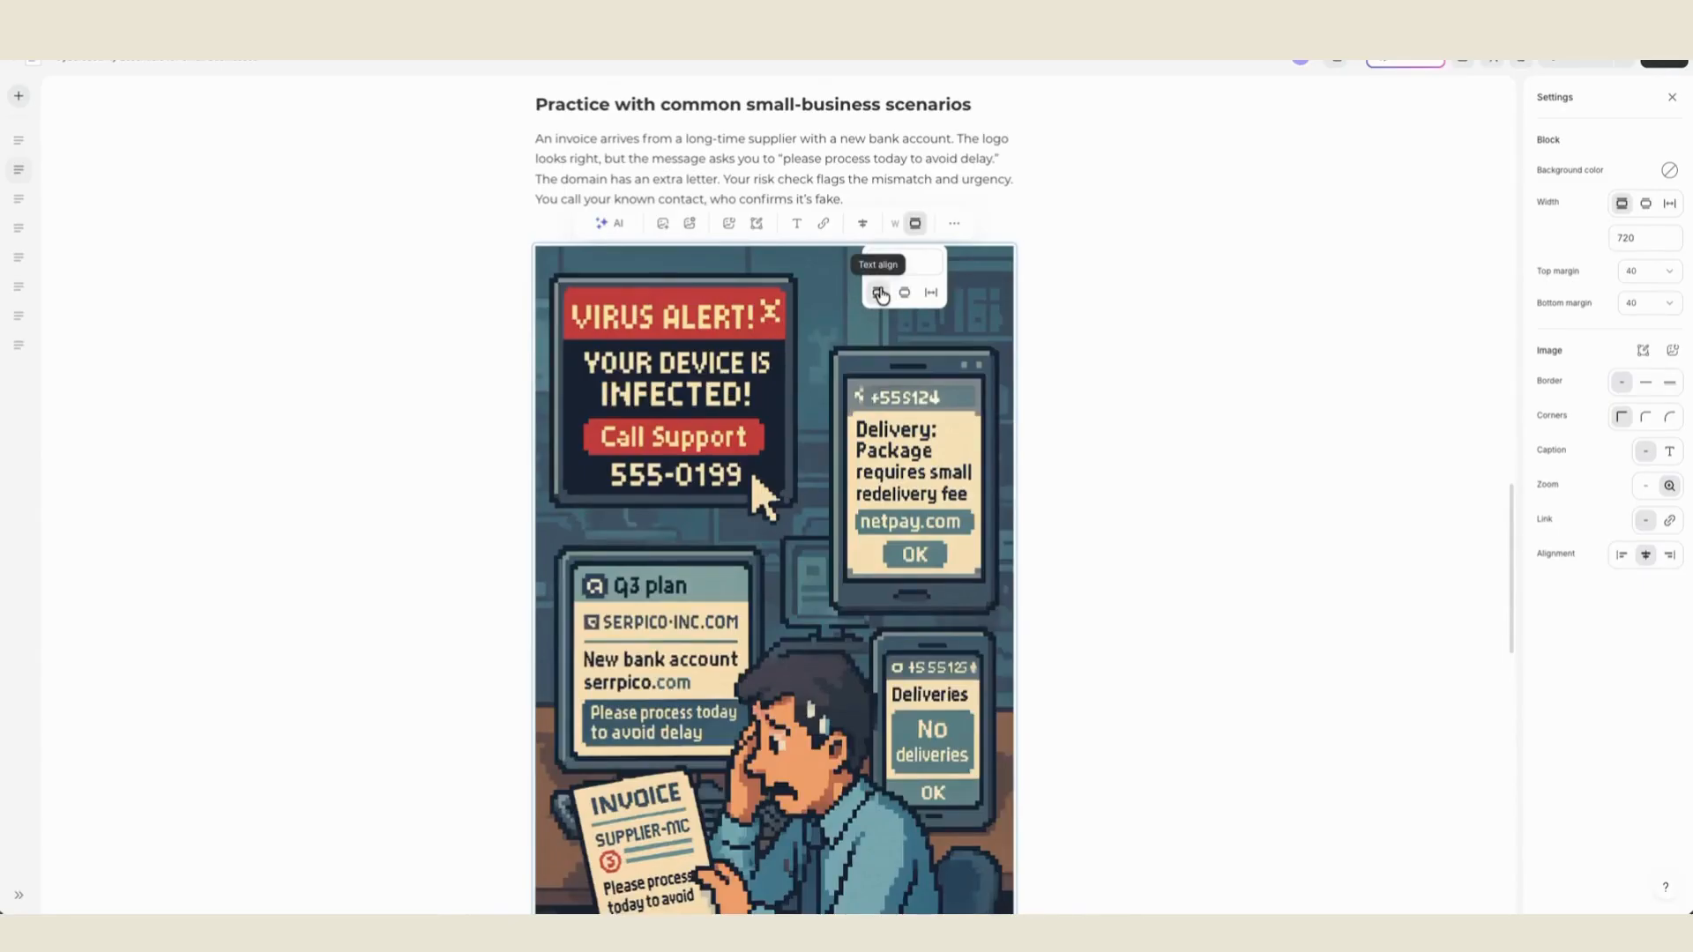
click(1087, 268)
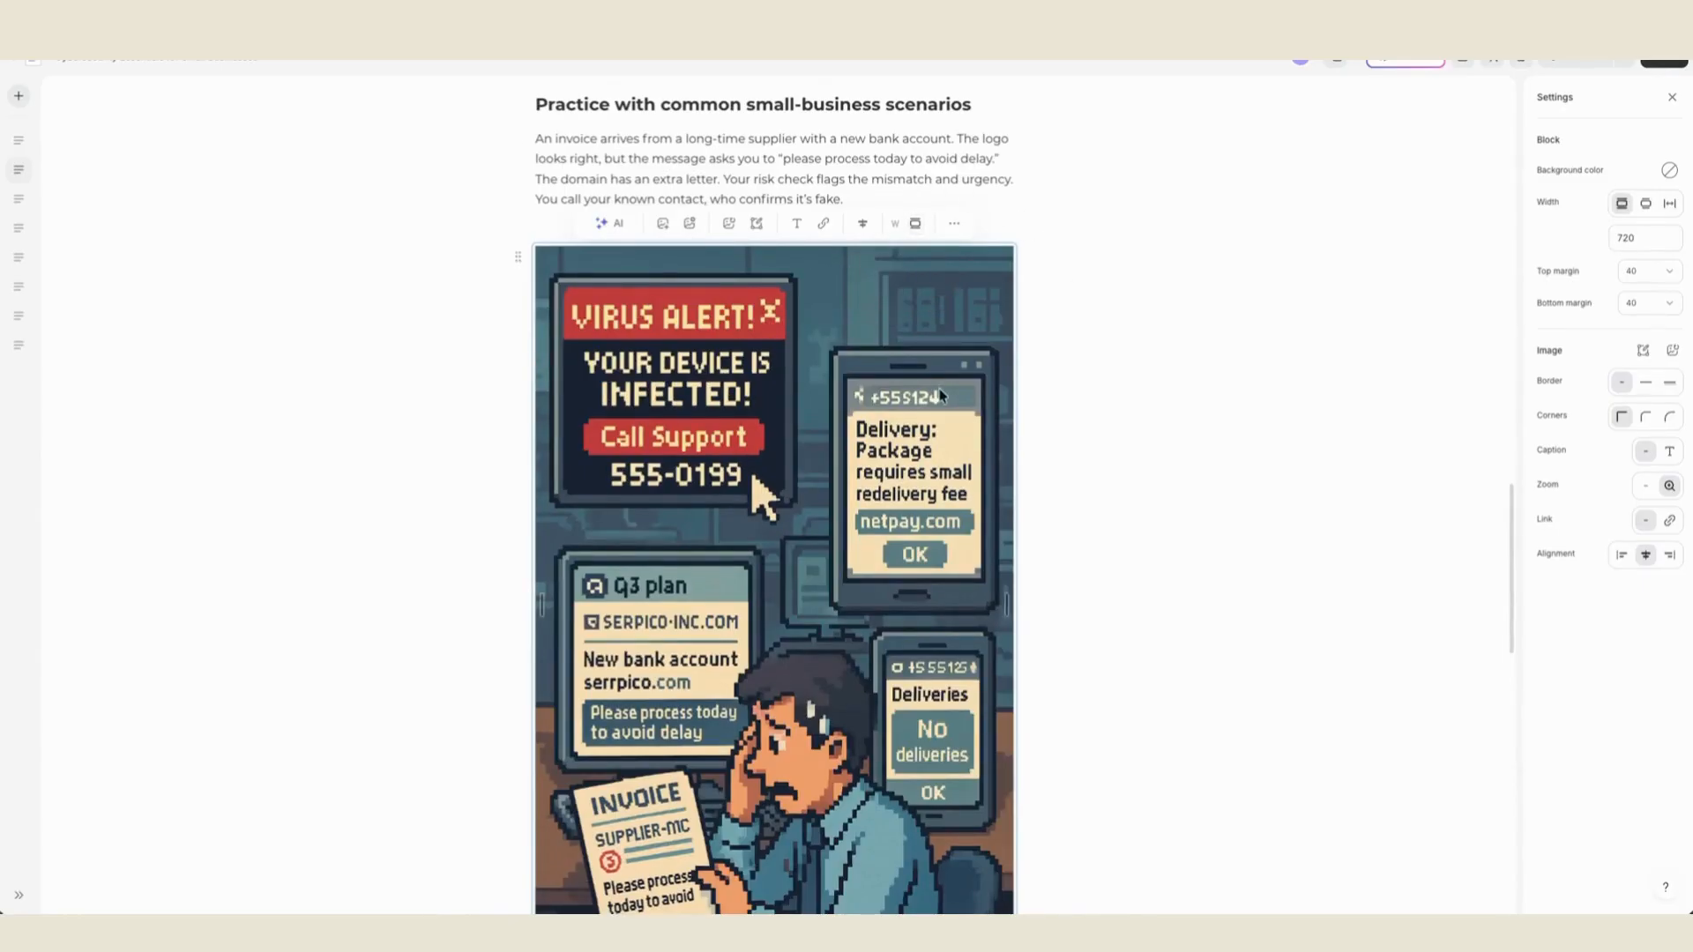
scroll(941, 396, down, 4)
scroll(941, 396, up, 3)
scroll(942, 396, down, 2)
scroll(857, 294, up, 2)
scroll(857, 295, down, 1)
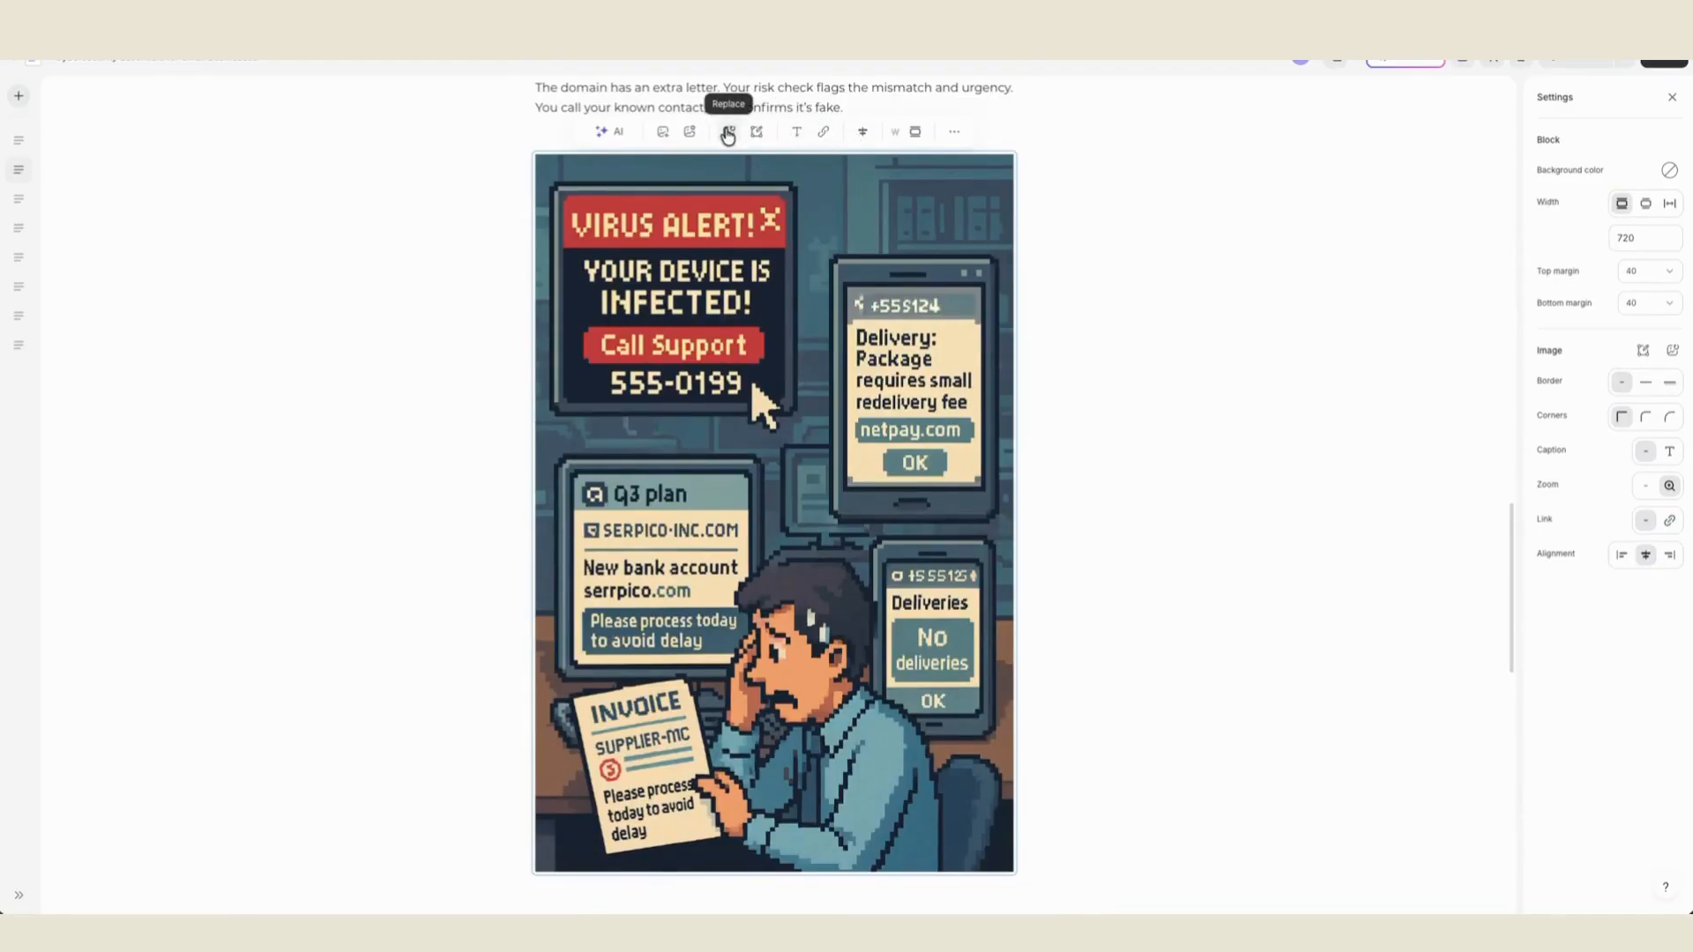
click(662, 133)
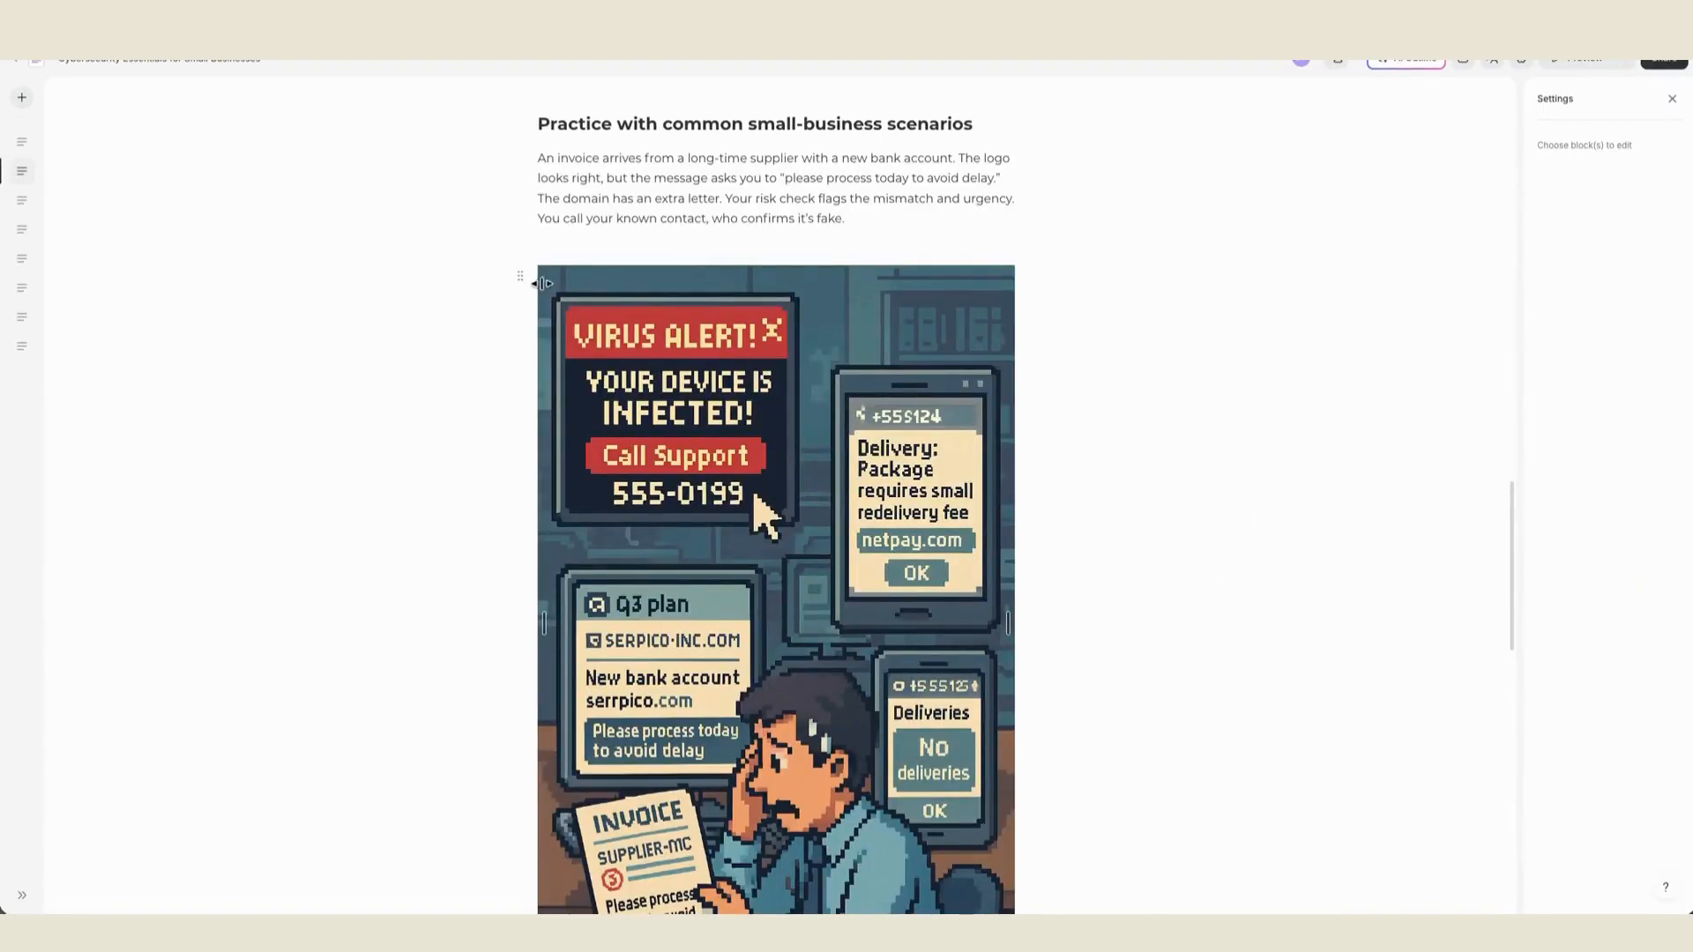
- Convert the image to a labeled graphic and move its lower marker beside the "Q3 plan" window
click(522, 280)
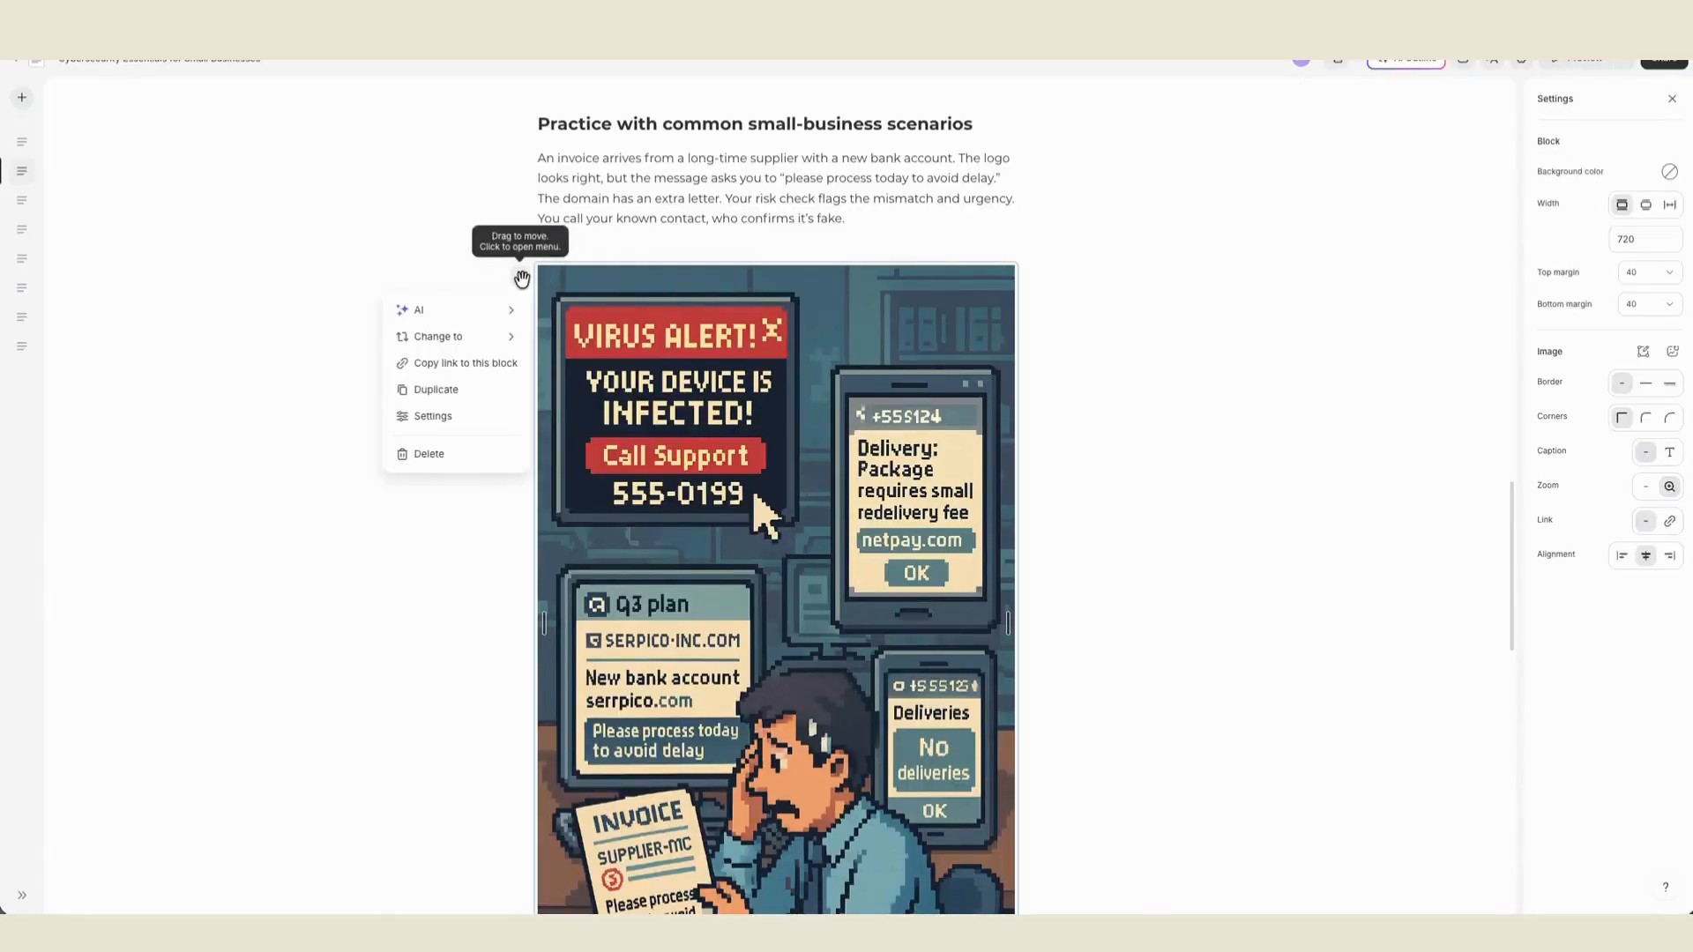
mouse_move(491, 339)
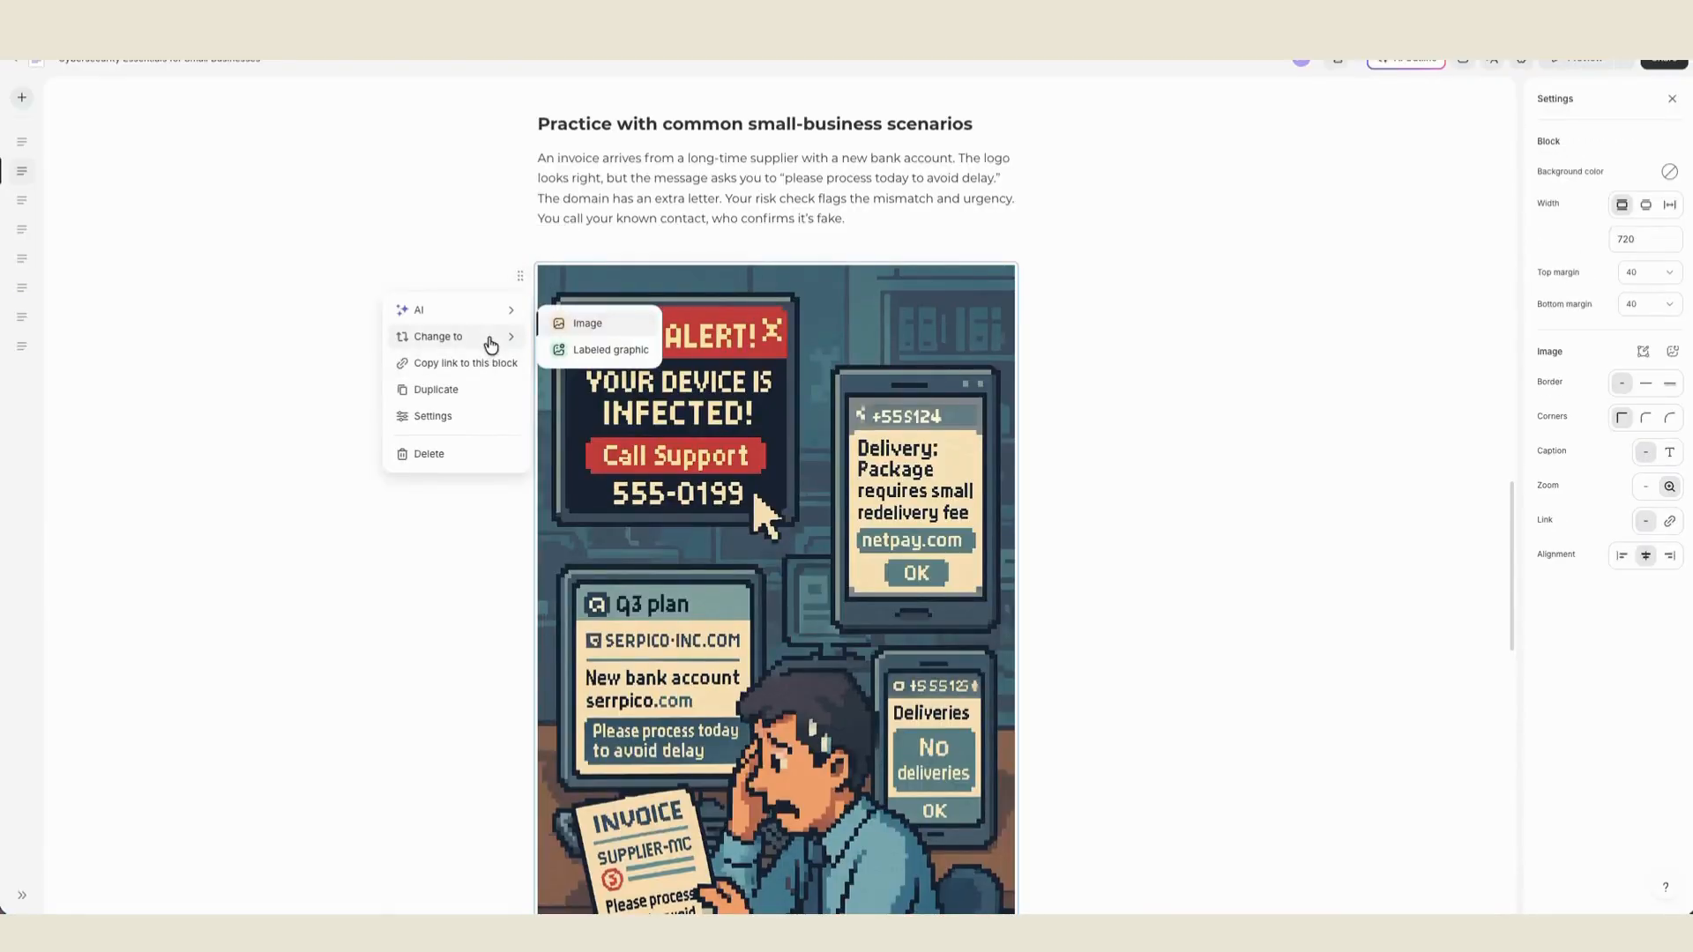
click(615, 352)
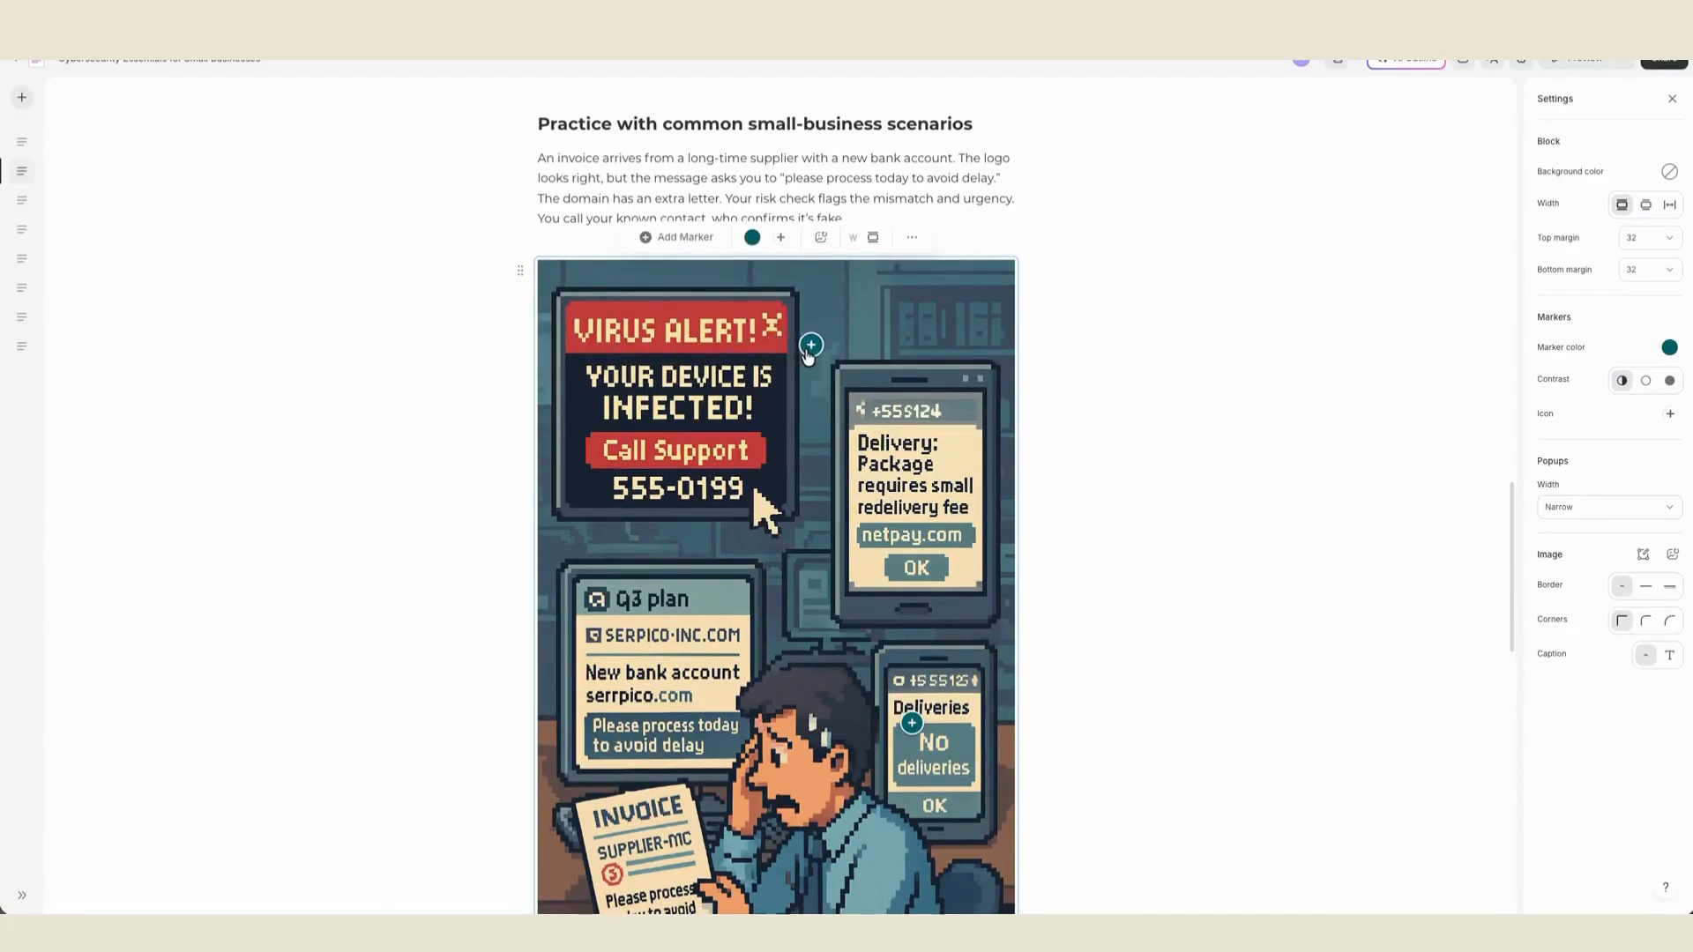
drag(912, 723, 779, 596)
- Move the invoice paragraph above the image into the popup text of the marker beside the "Virus Alert!" window
click(768, 199)
drag(856, 227, 538, 157)
right_click(562, 169)
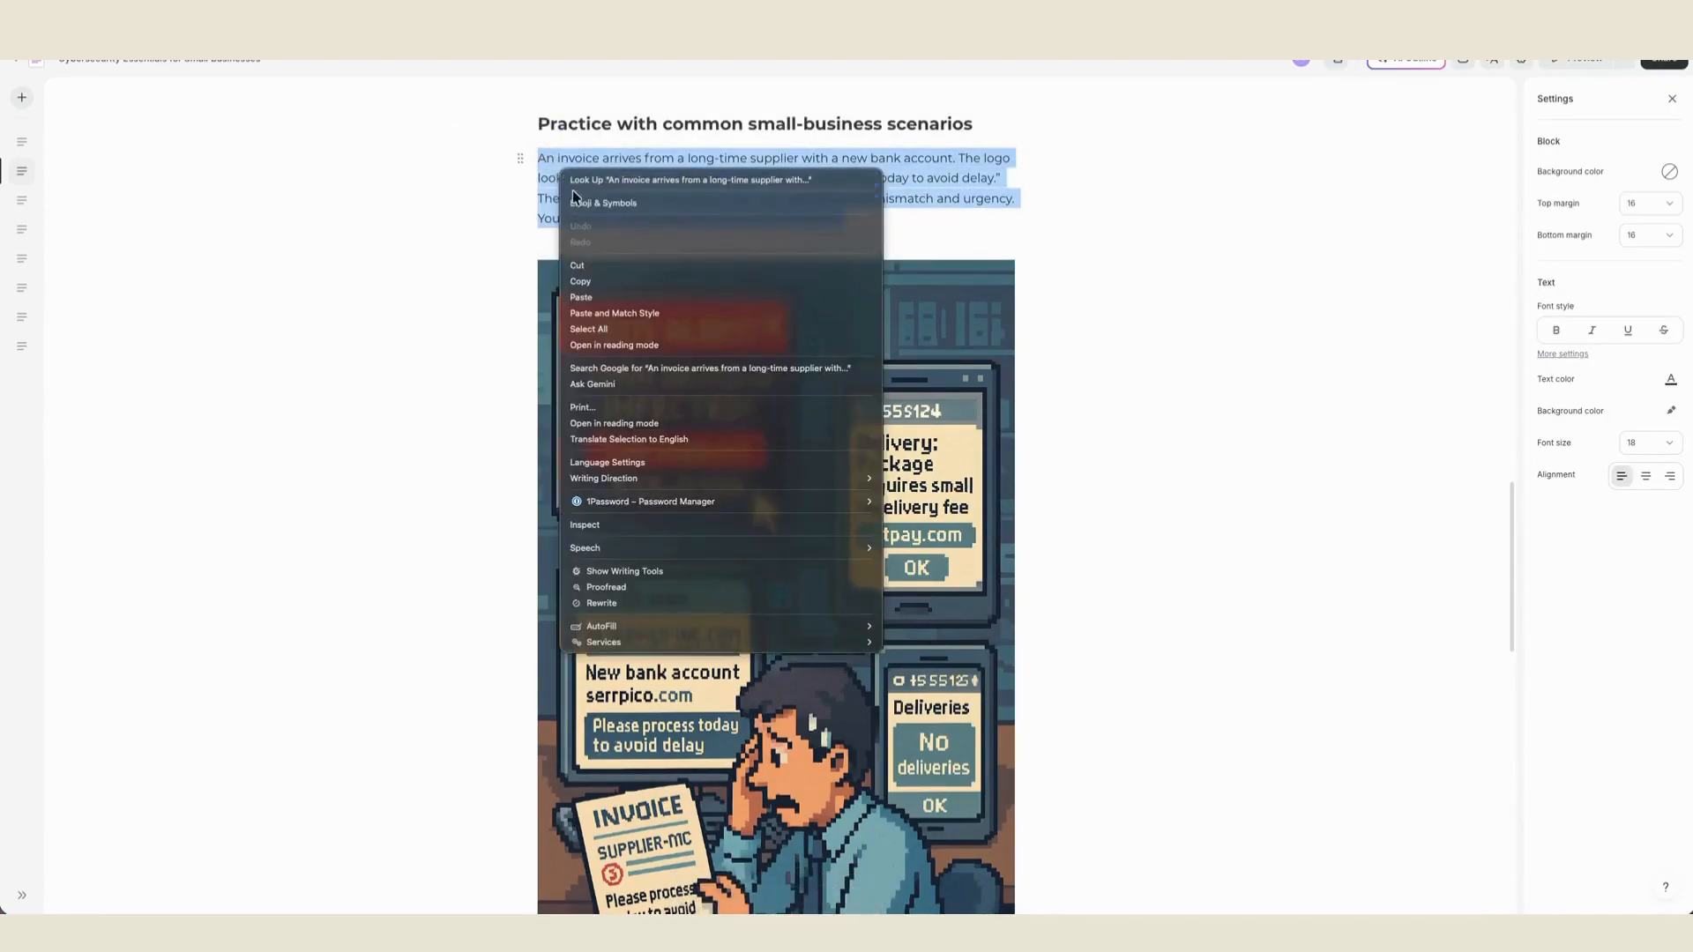
click(577, 265)
click(811, 283)
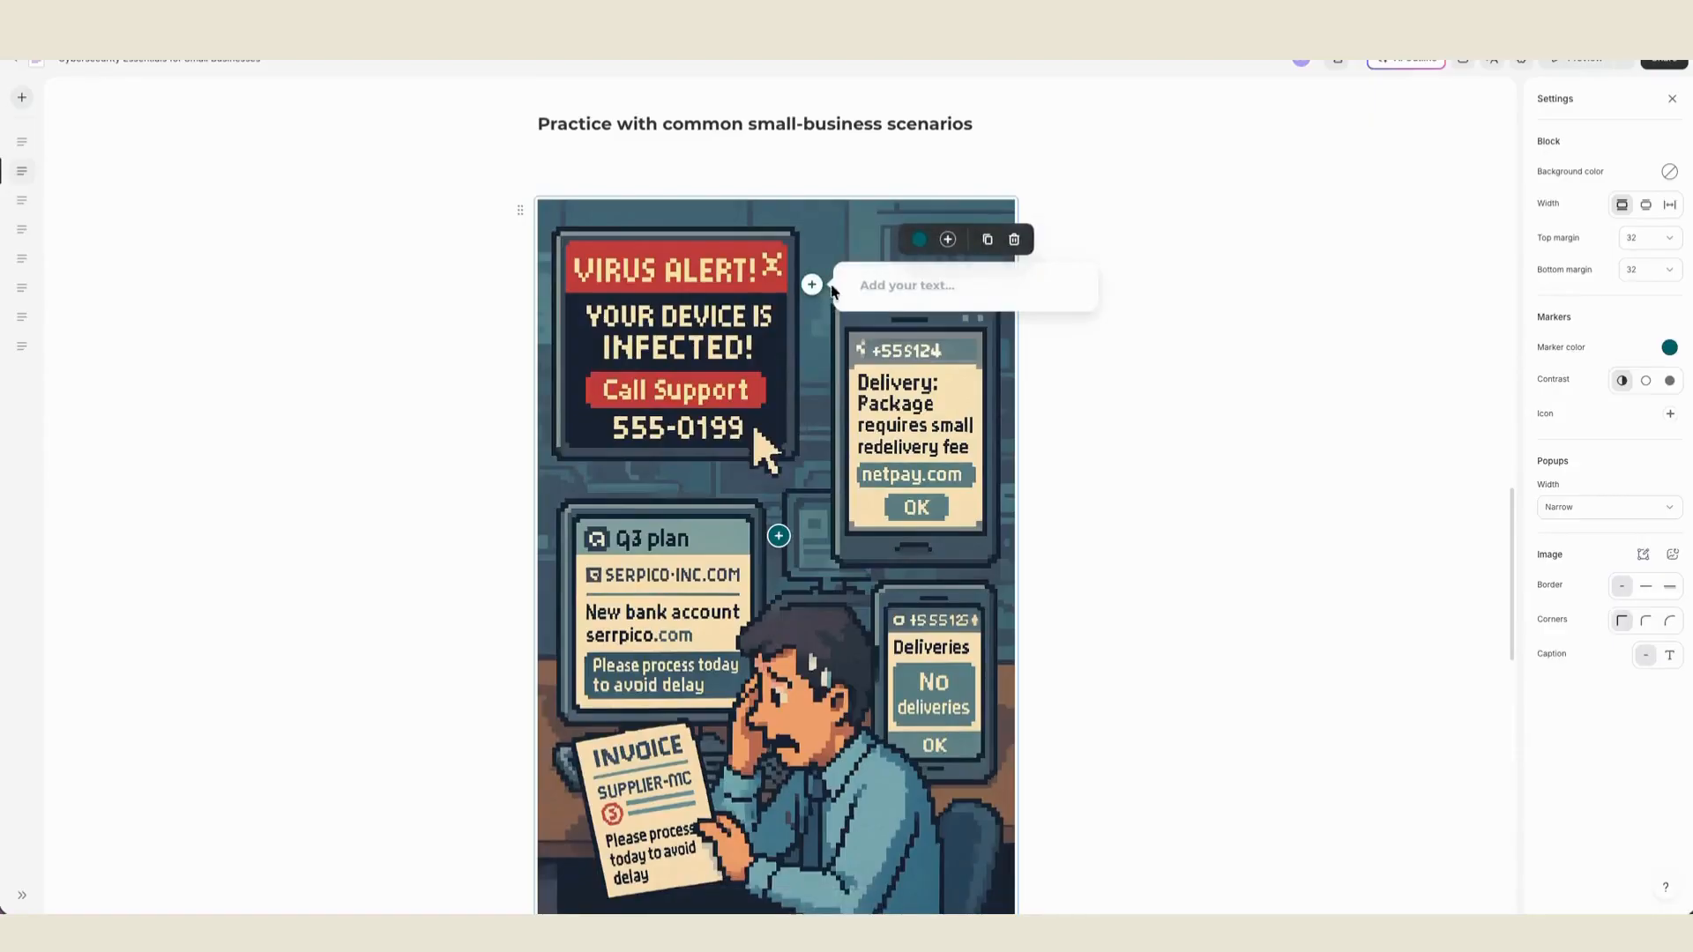
right_click(880, 287)
click(929, 390)
click(1137, 273)
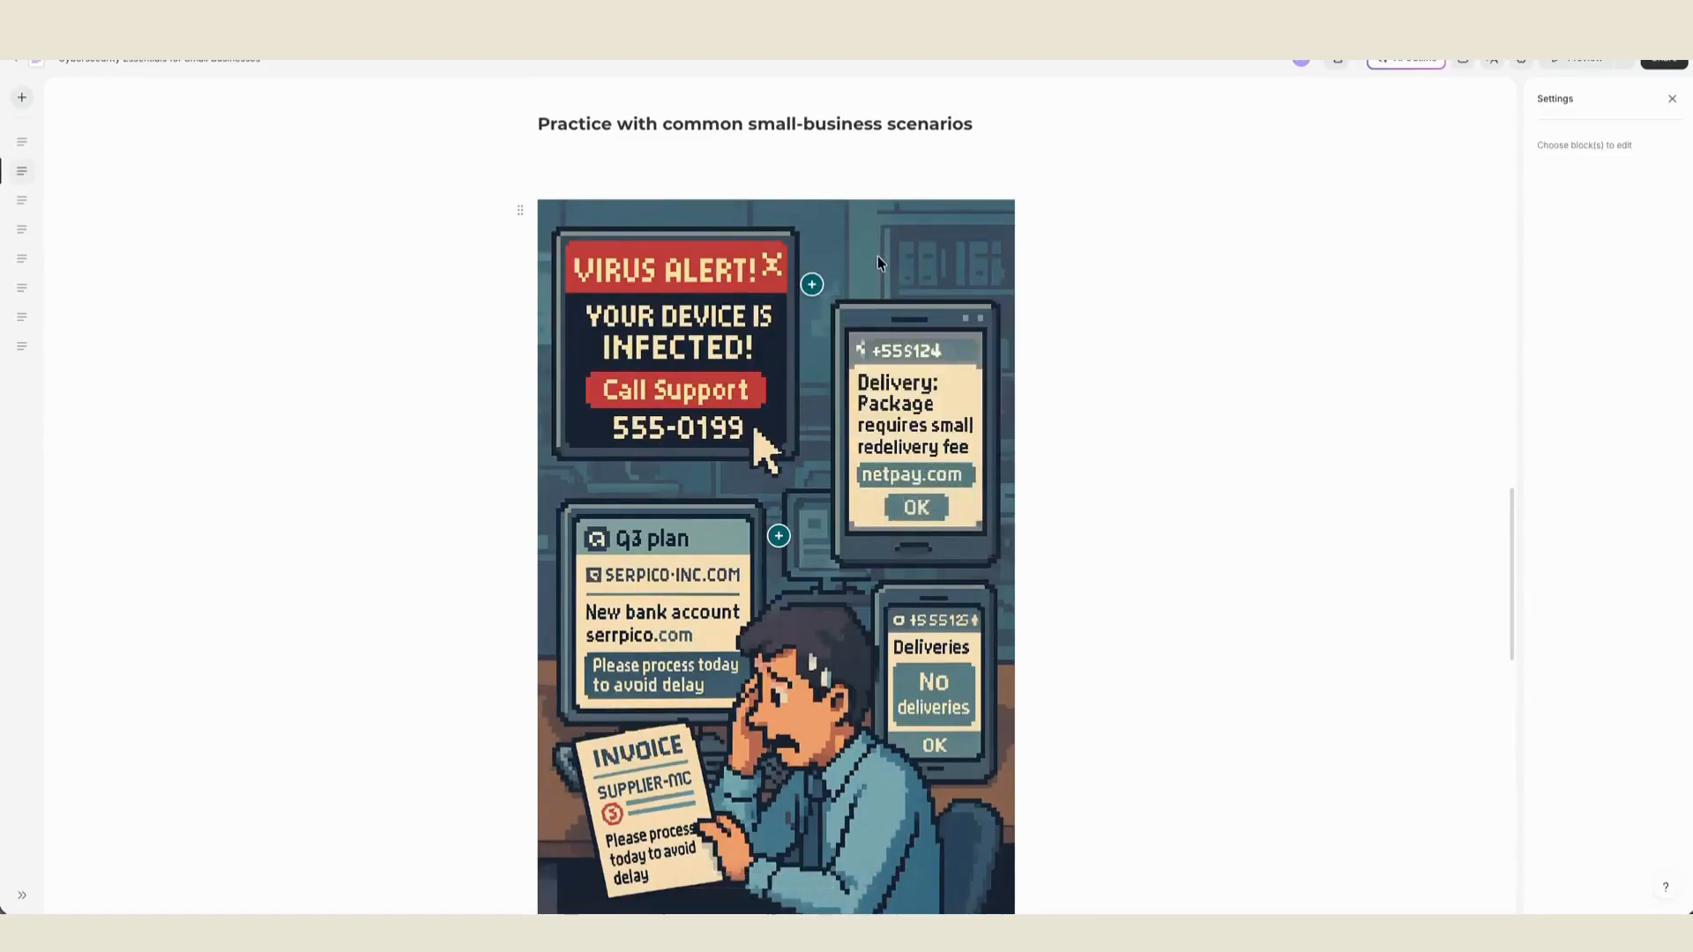
- Recolor the labeled graphic's markers orange, try the other contrast options and set the contrast to Auto
click(520, 210)
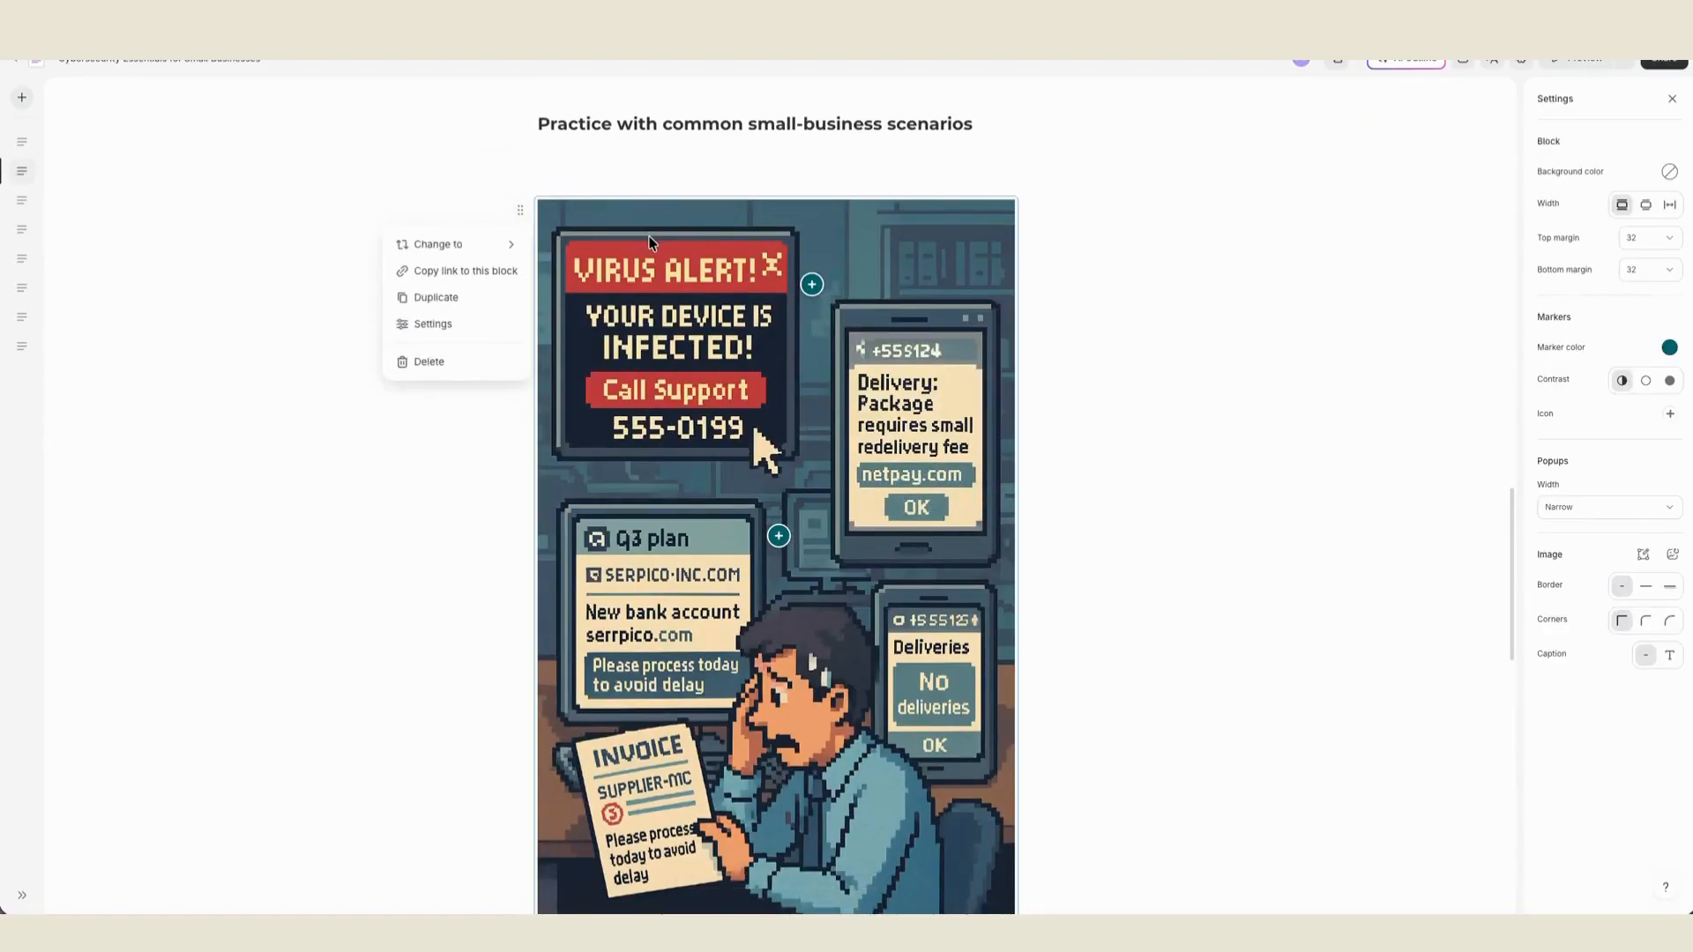
click(1669, 346)
click(1606, 385)
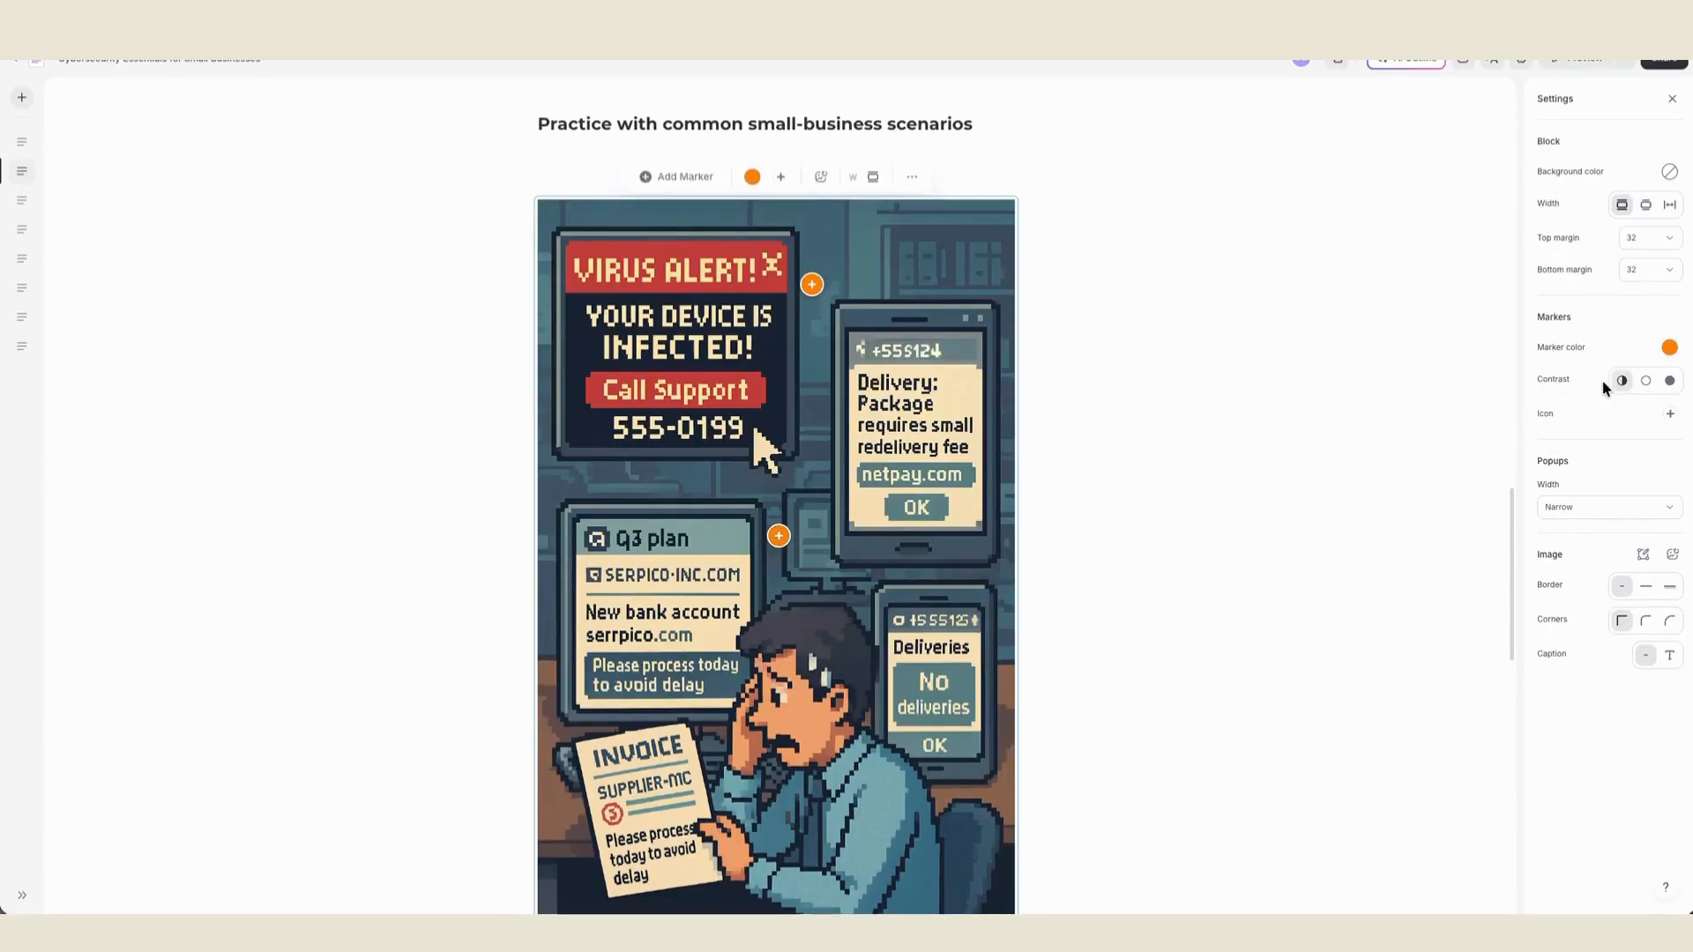
click(1647, 388)
click(1669, 382)
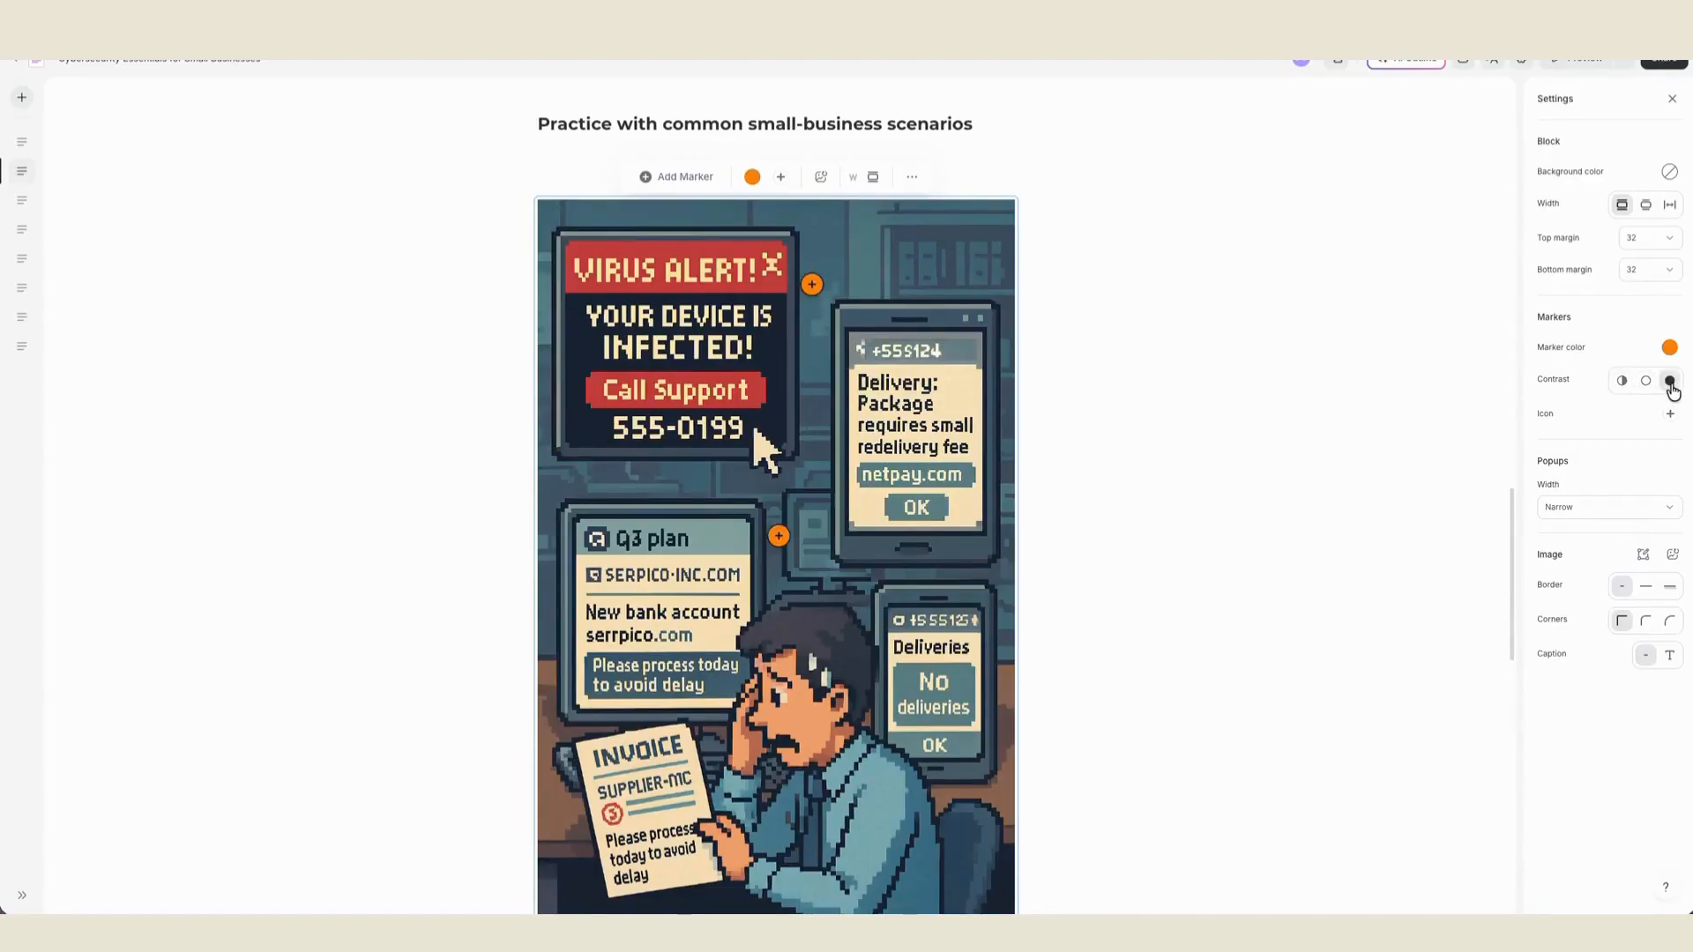
click(1621, 384)
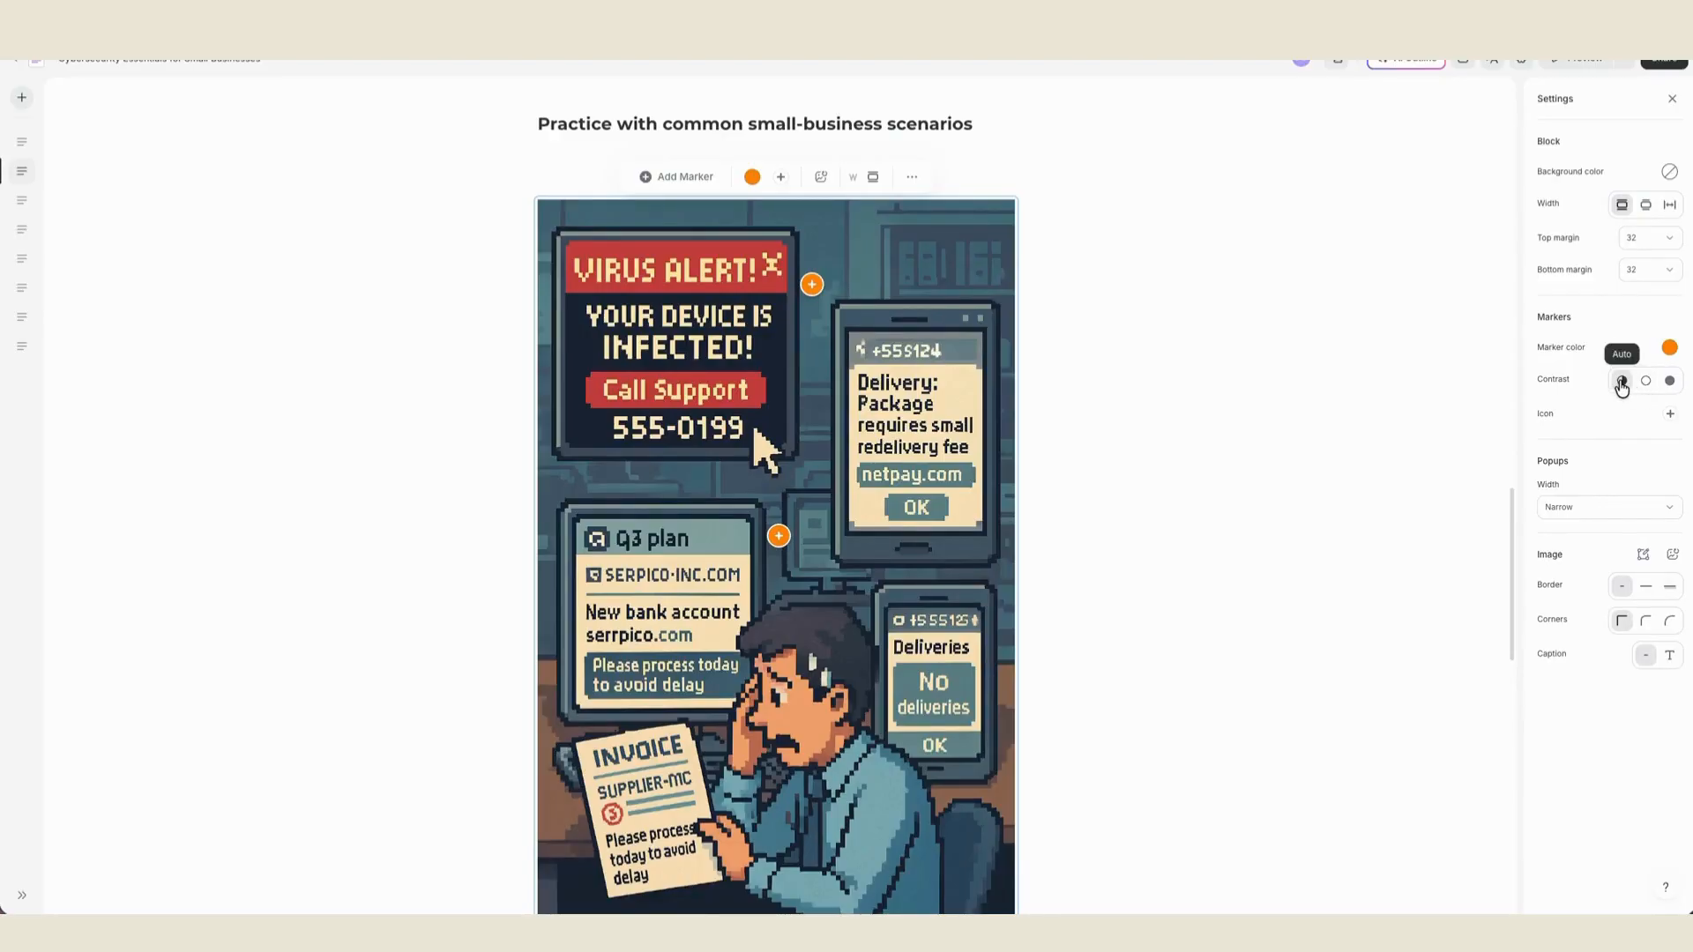
- Change the marker icon to a question mark and set the popup width to Fit to content
click(1669, 414)
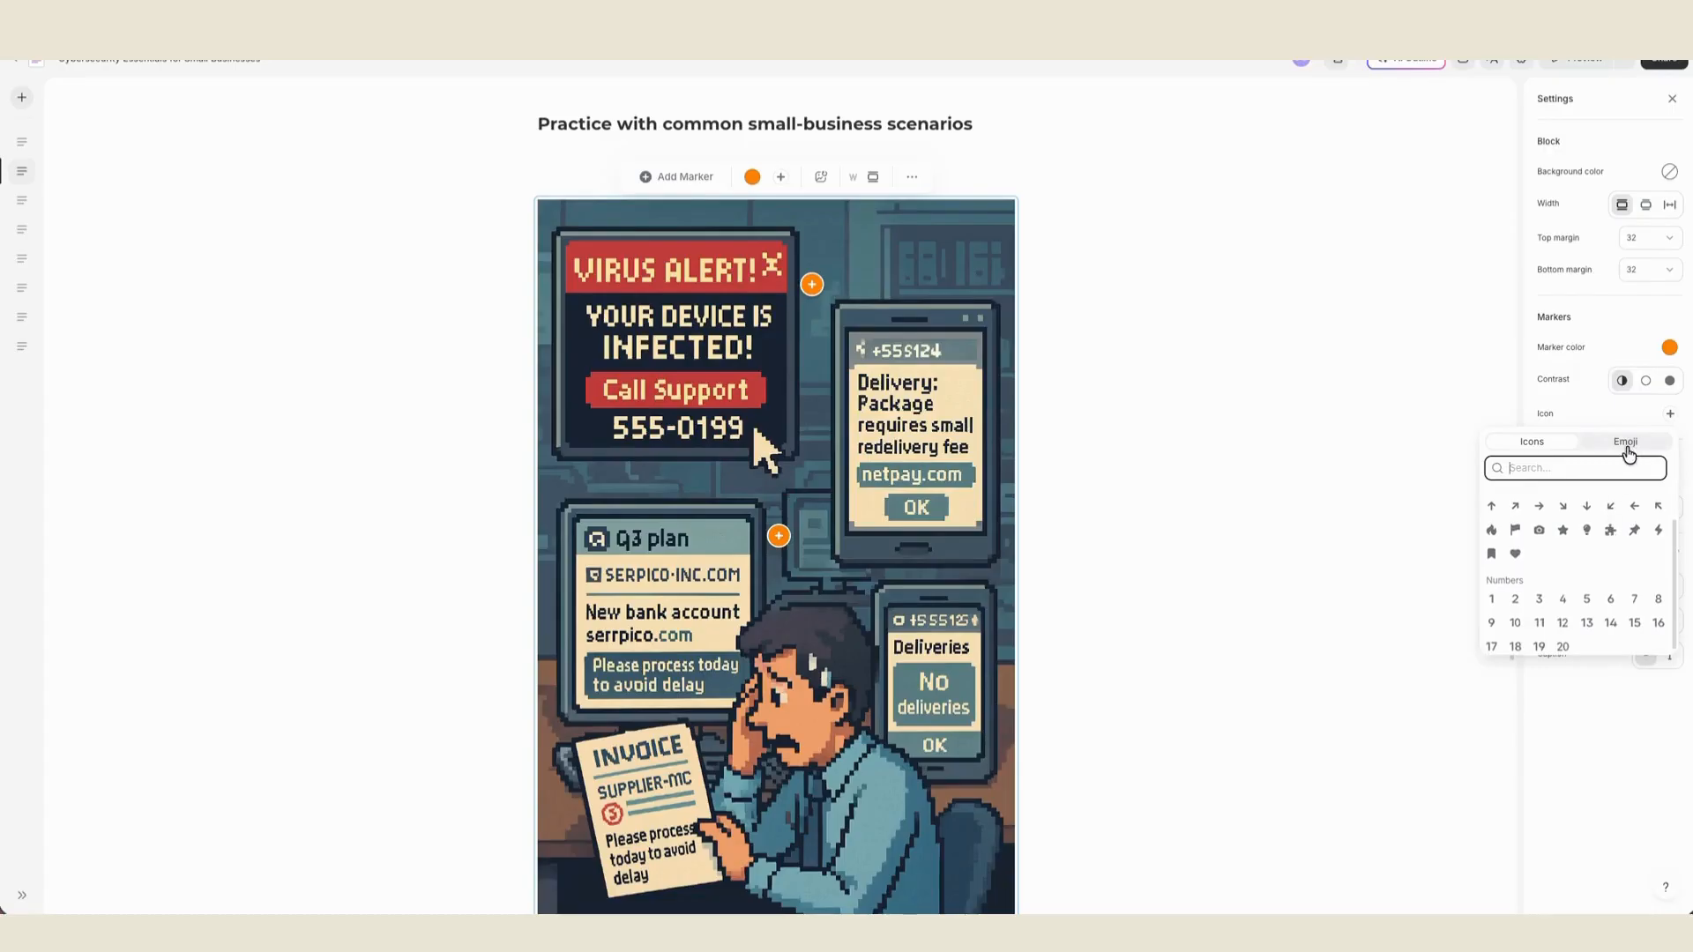
click(1625, 441)
click(1589, 537)
click(1624, 513)
click(1653, 414)
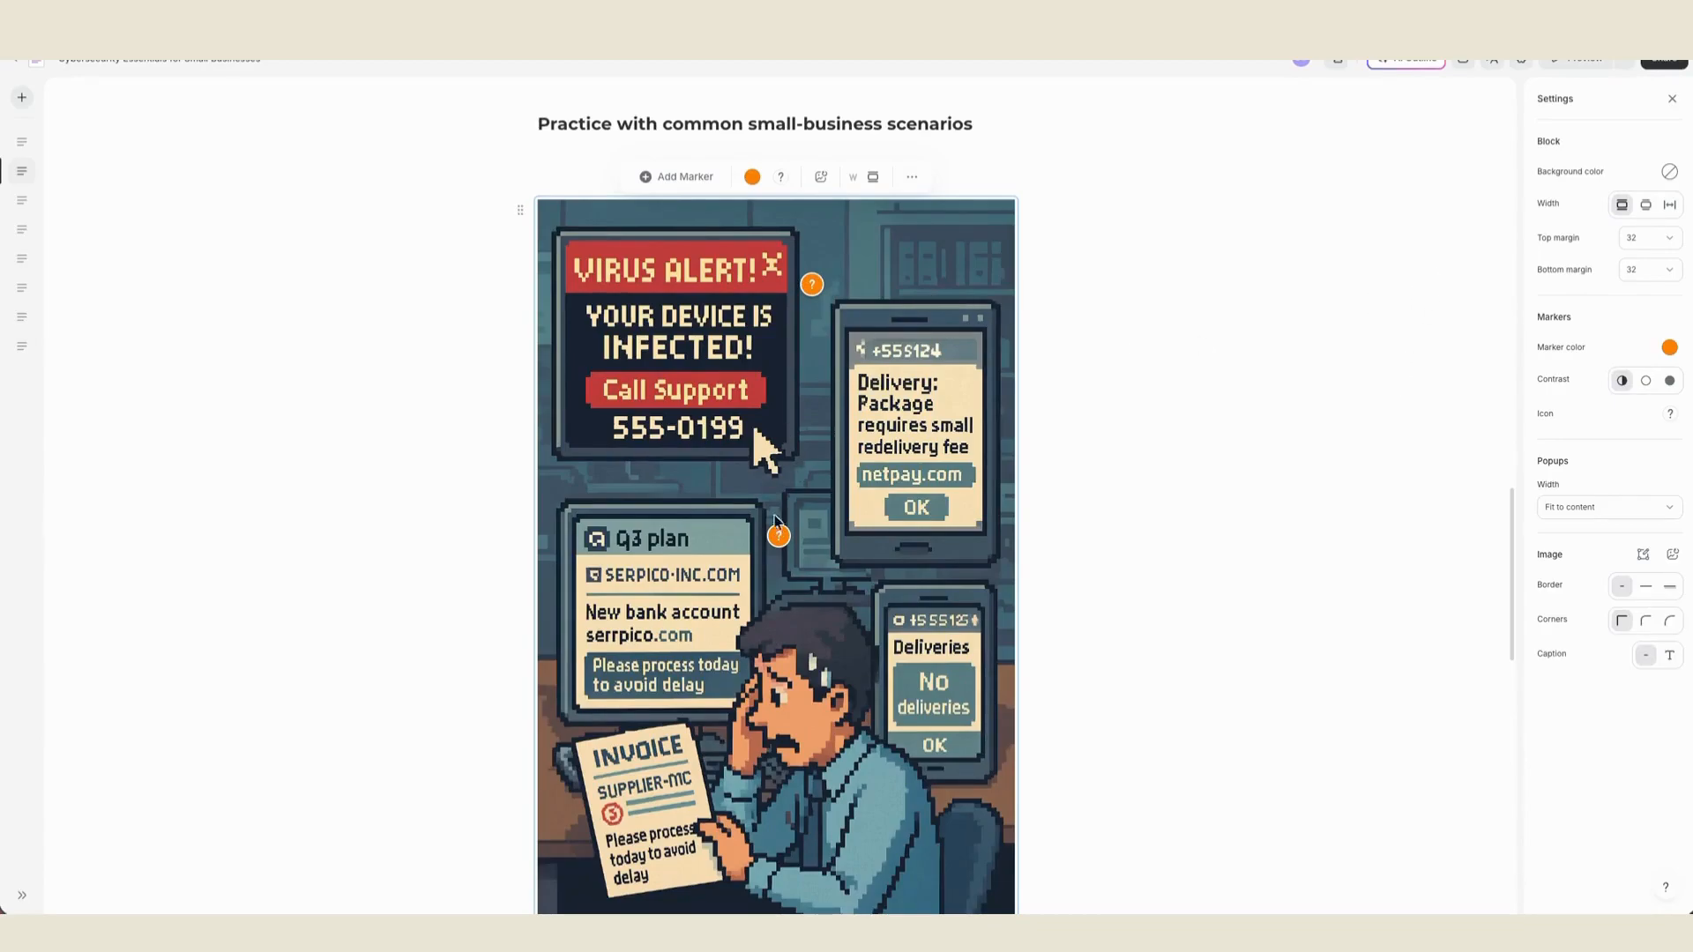
- Preview the course and test both question mark markers on the labeled graphic
click(1588, 63)
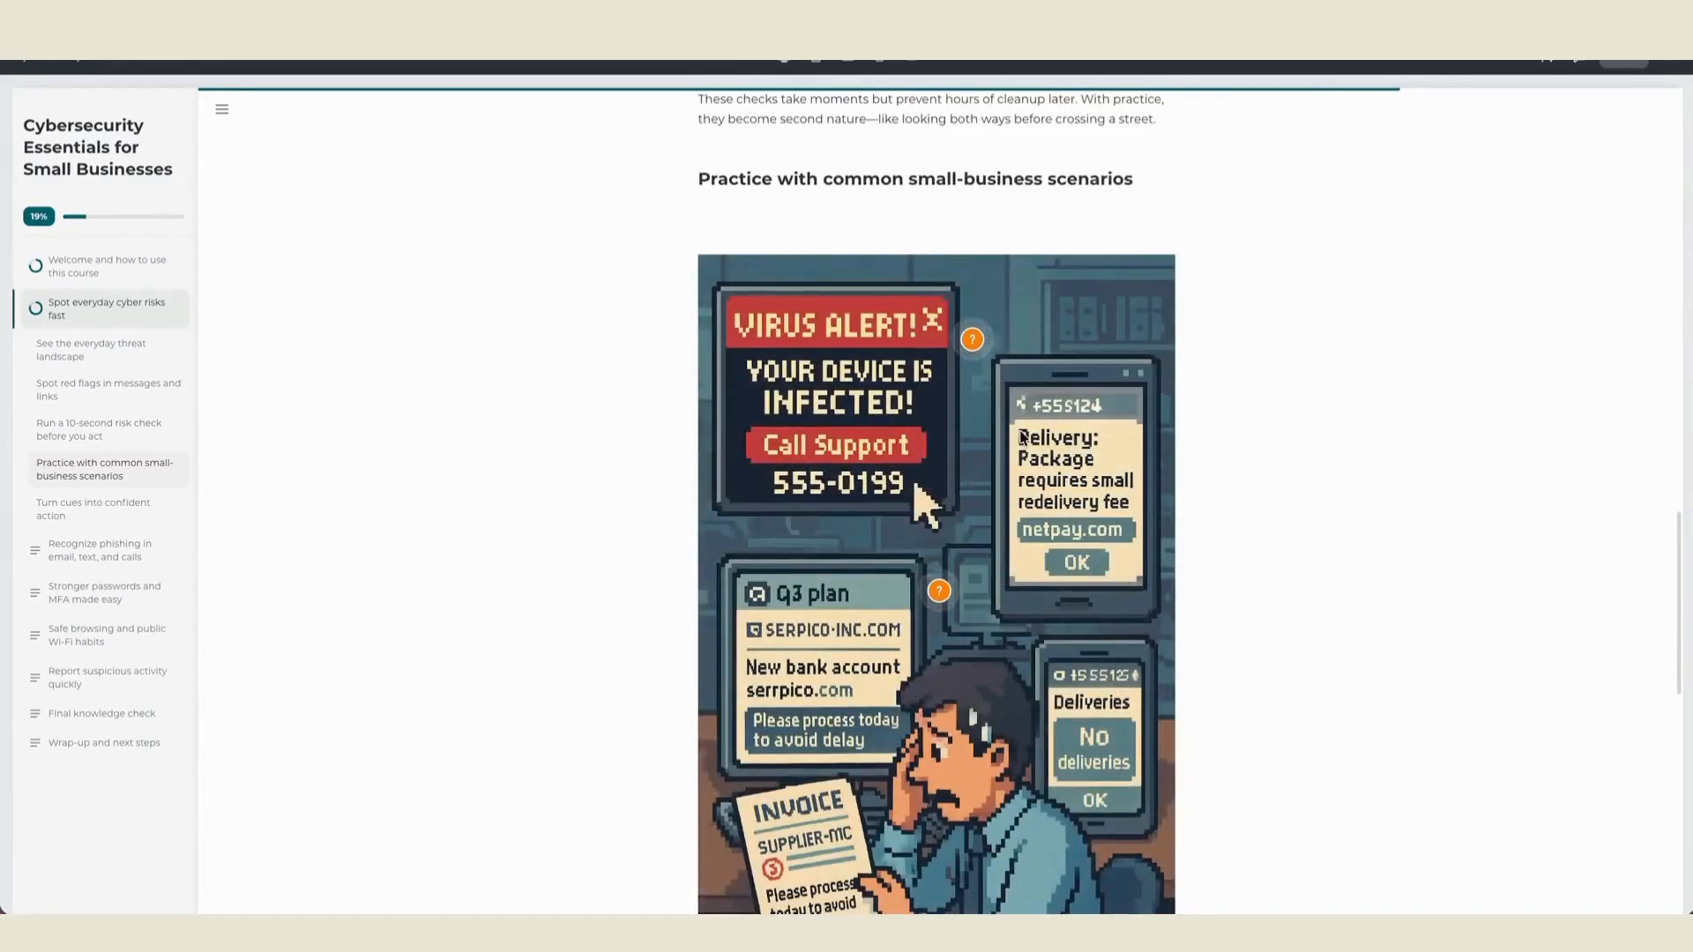
scroll(1022, 436, down, 1)
click(974, 220)
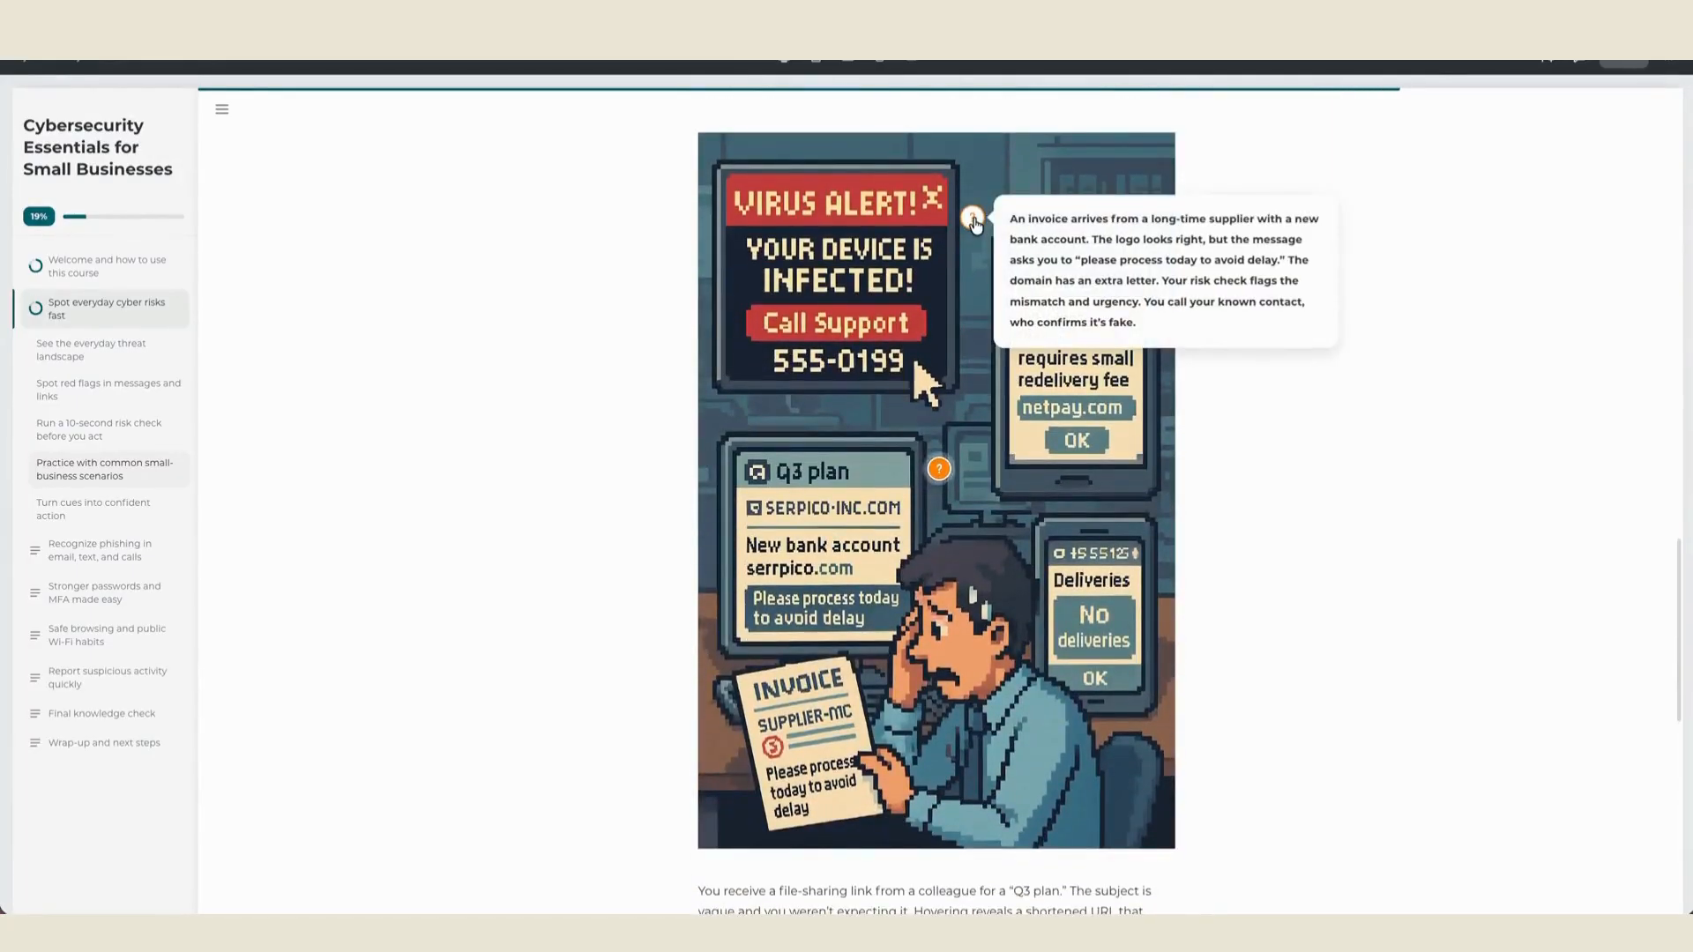
click(941, 474)
click(969, 218)
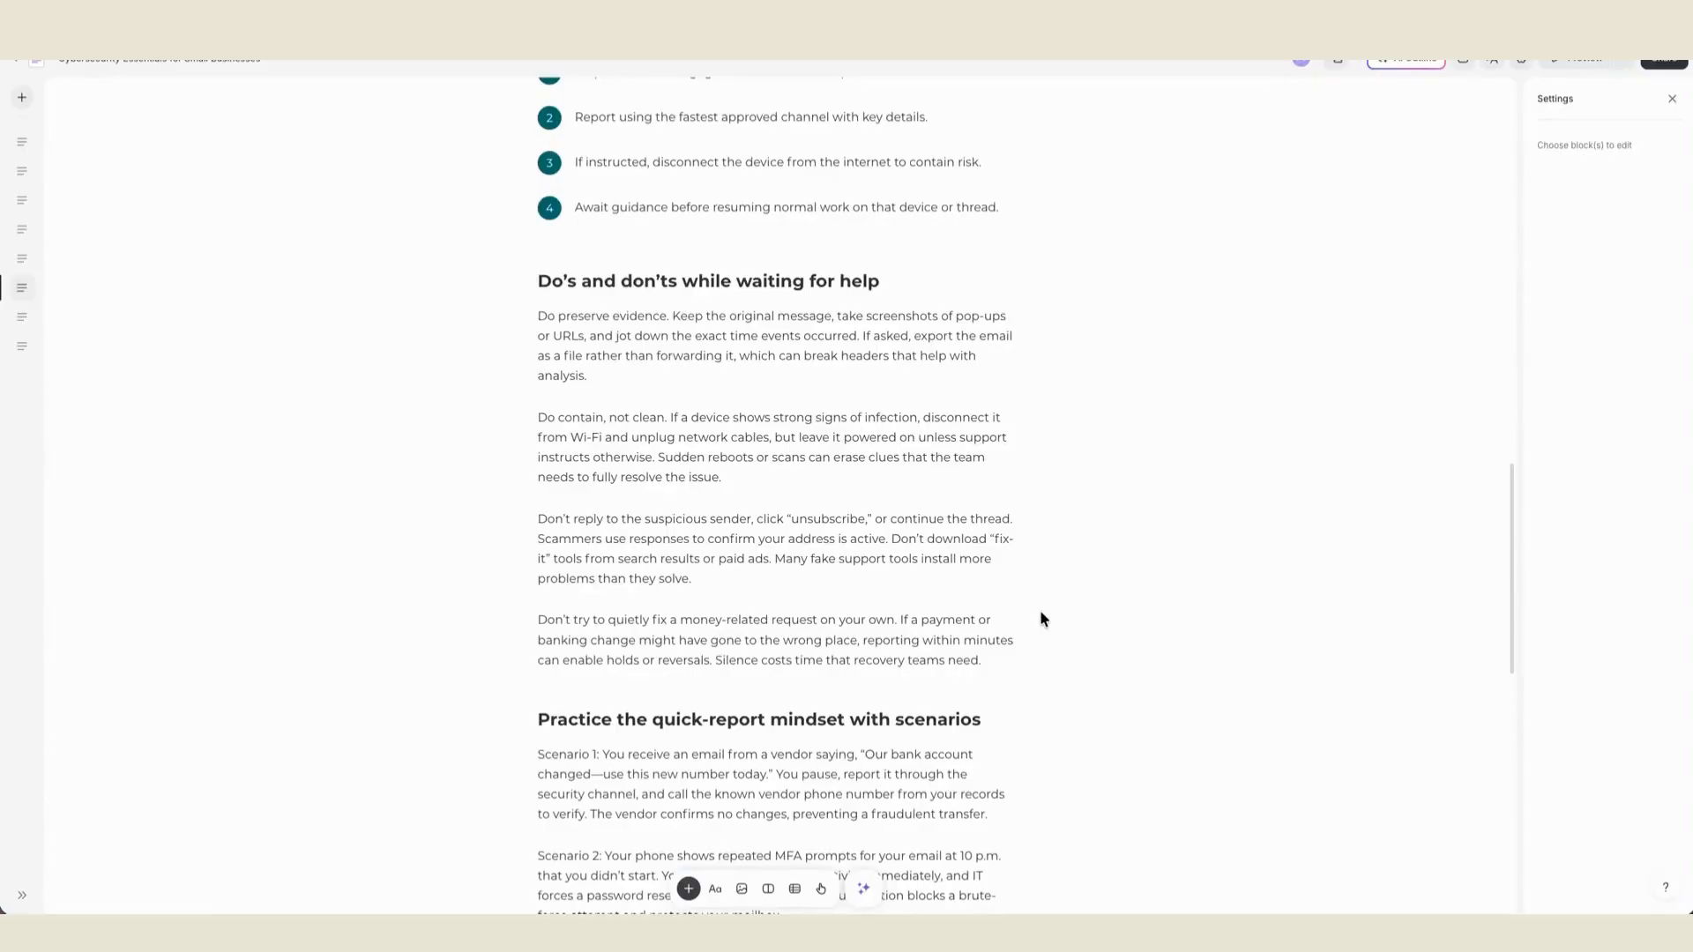
- Start an AI voiceover of the four paragraphs under "Do's and don'ts while waiting for help" using the Baxter - Dry Calm Aussie voice
click(672, 348)
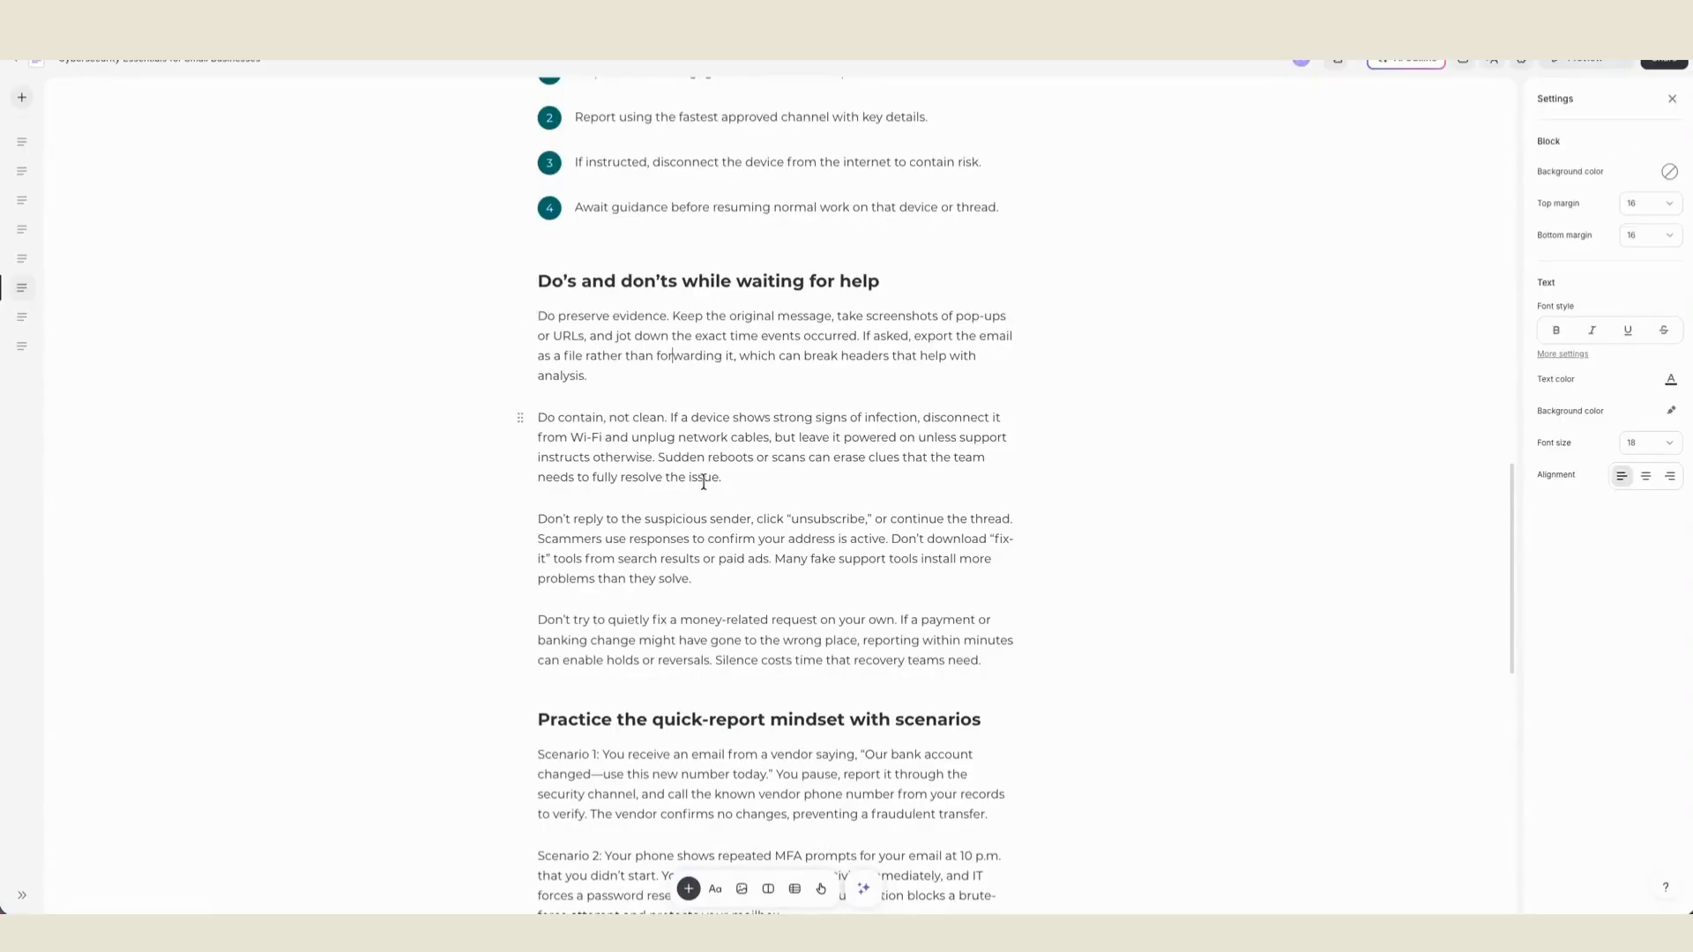
drag(538, 314, 983, 666)
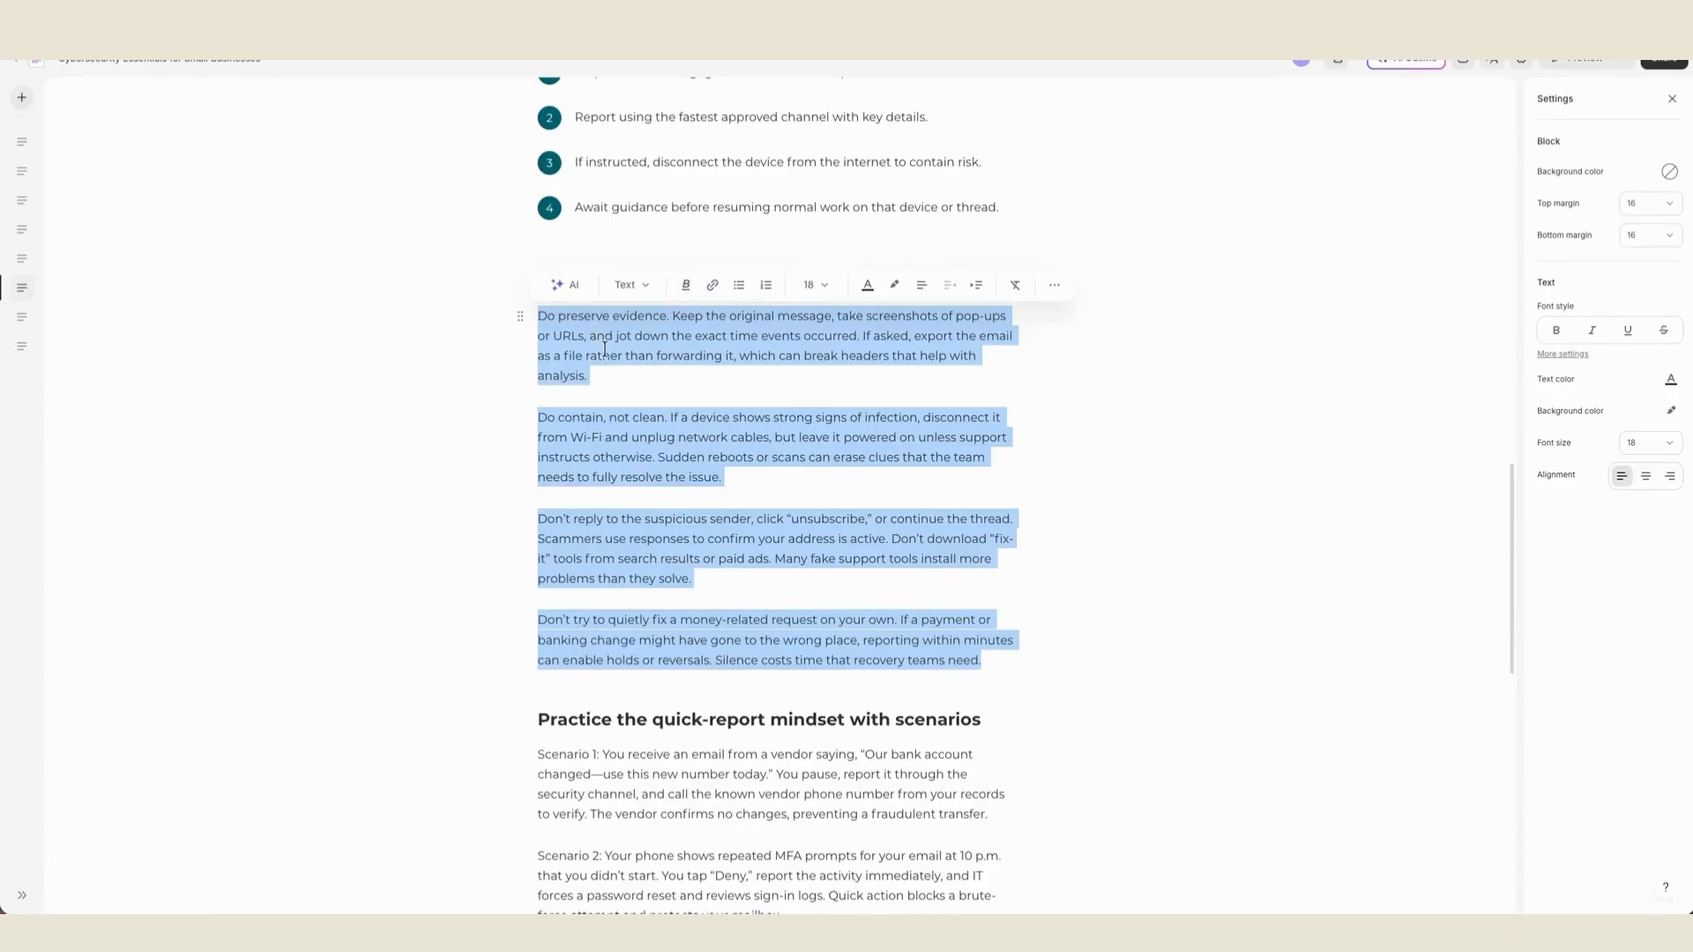
click(569, 286)
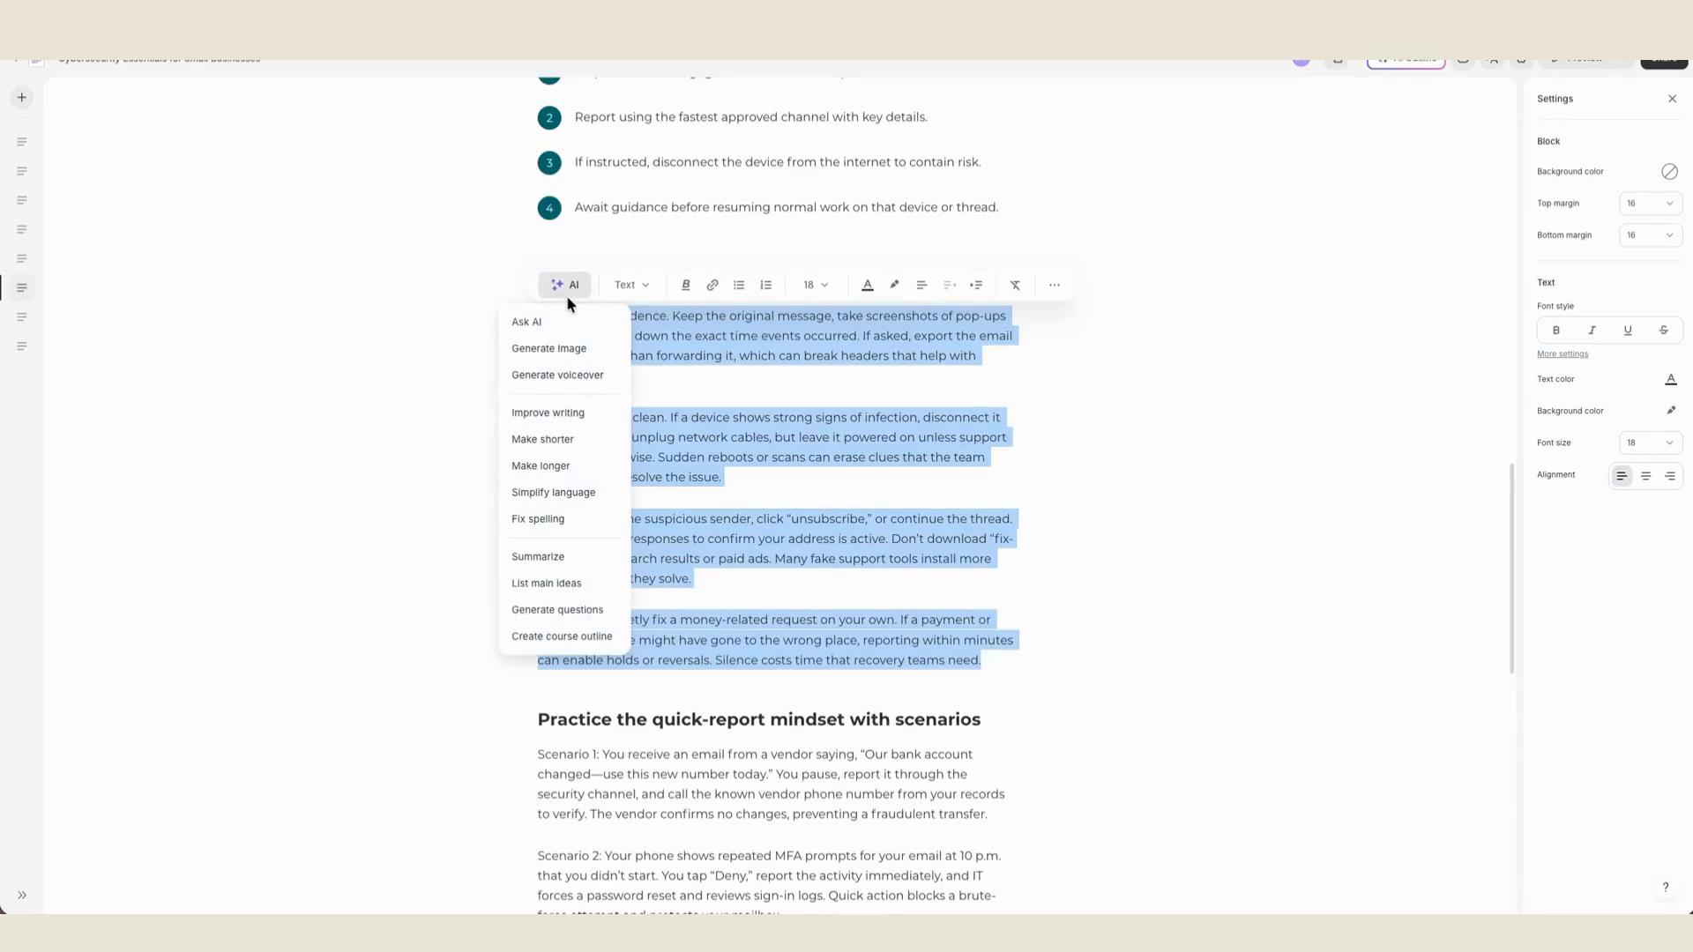
click(572, 375)
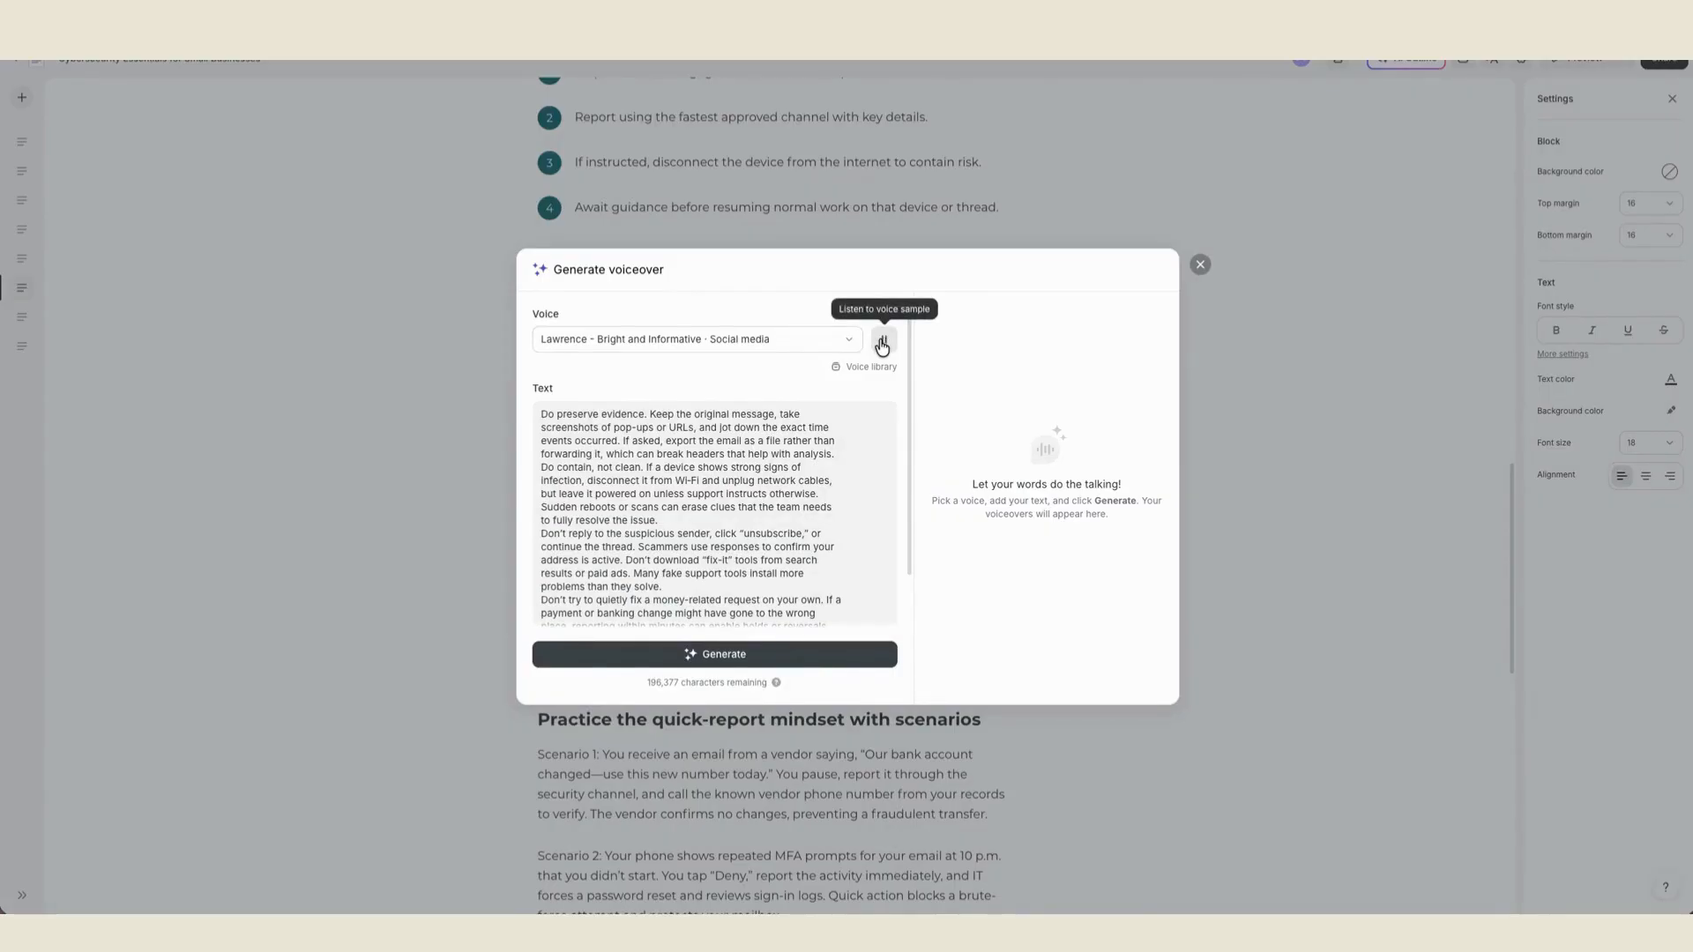
click(843, 341)
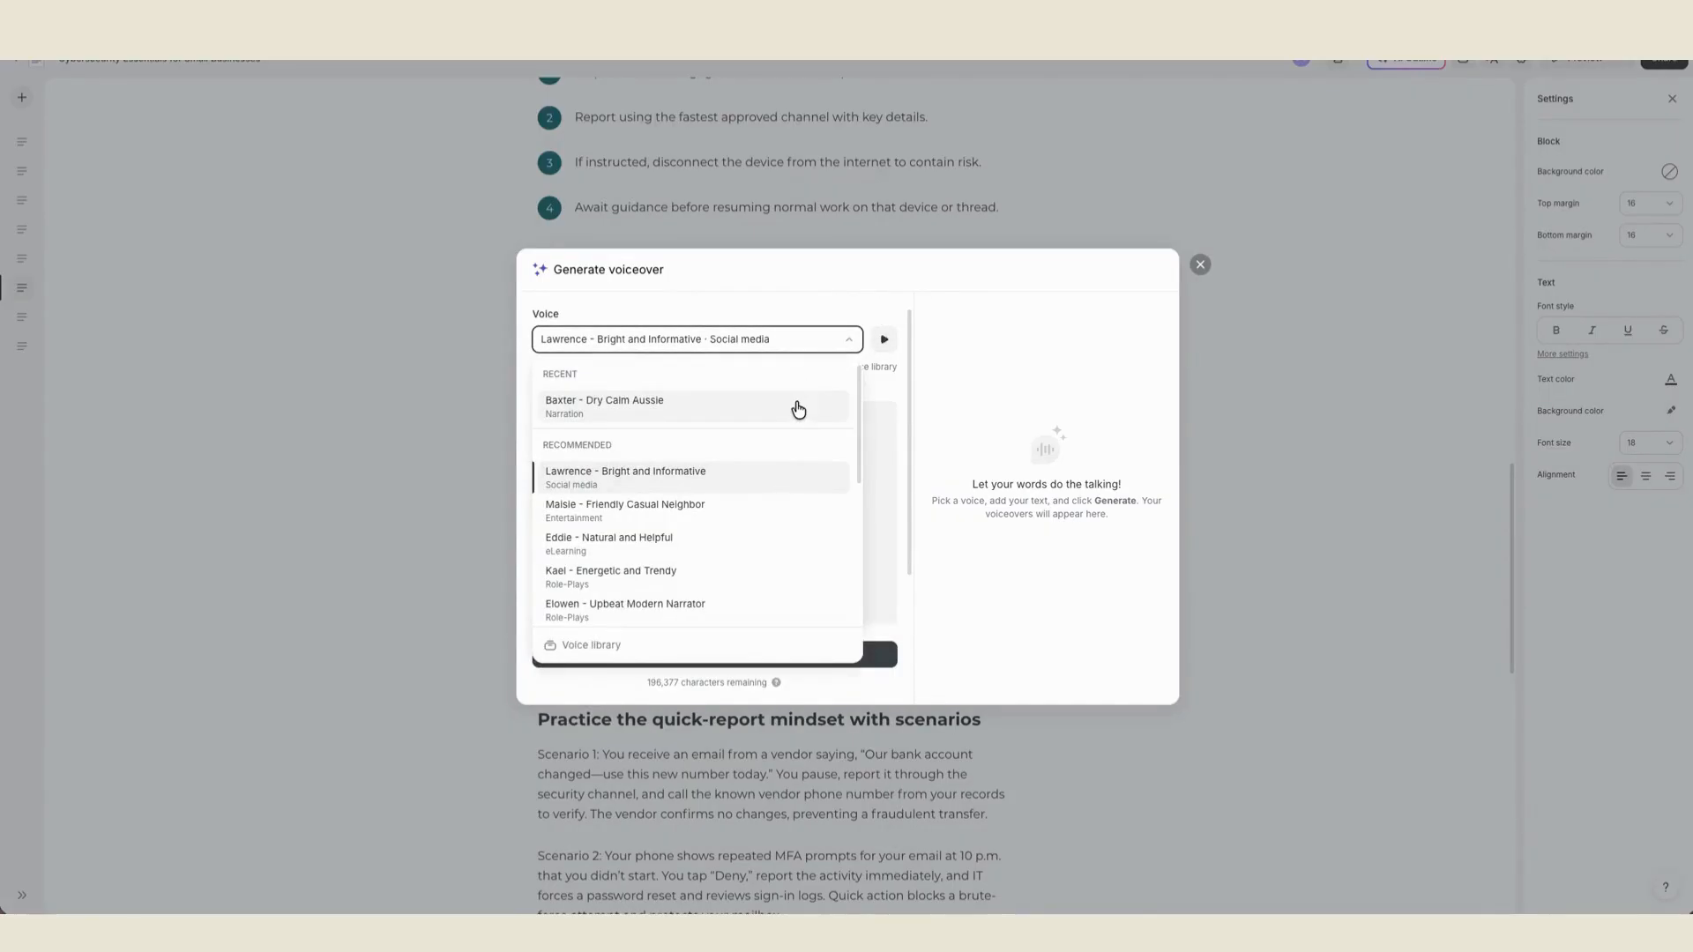
scroll(688, 410, down, 1)
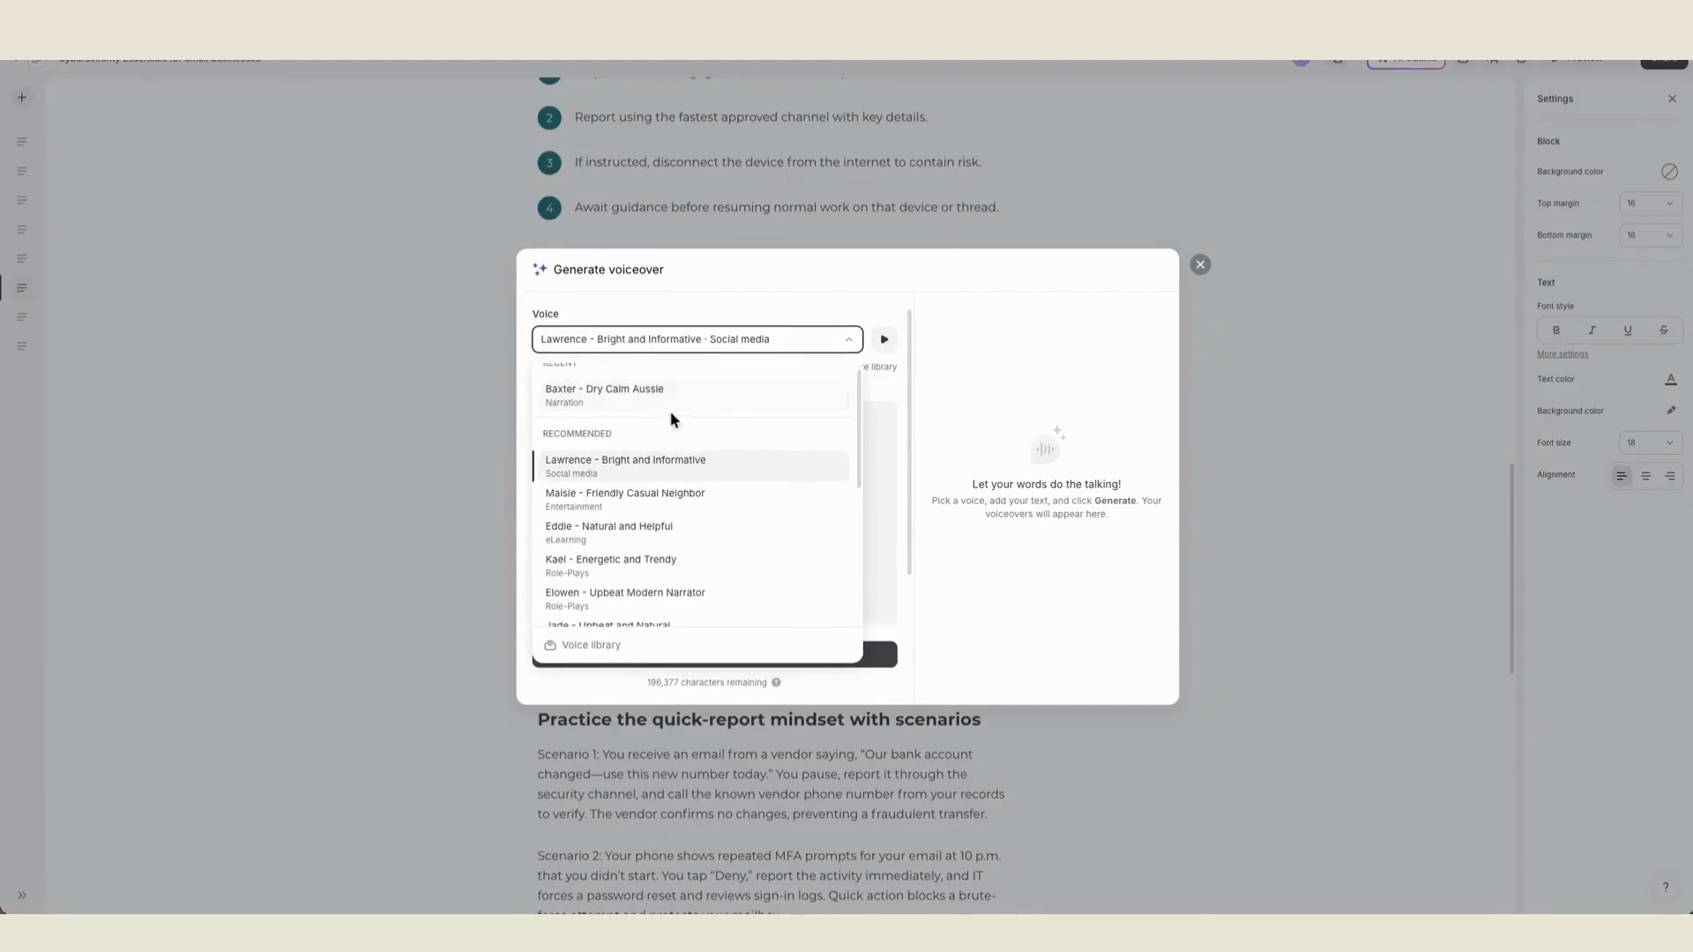
click(637, 401)
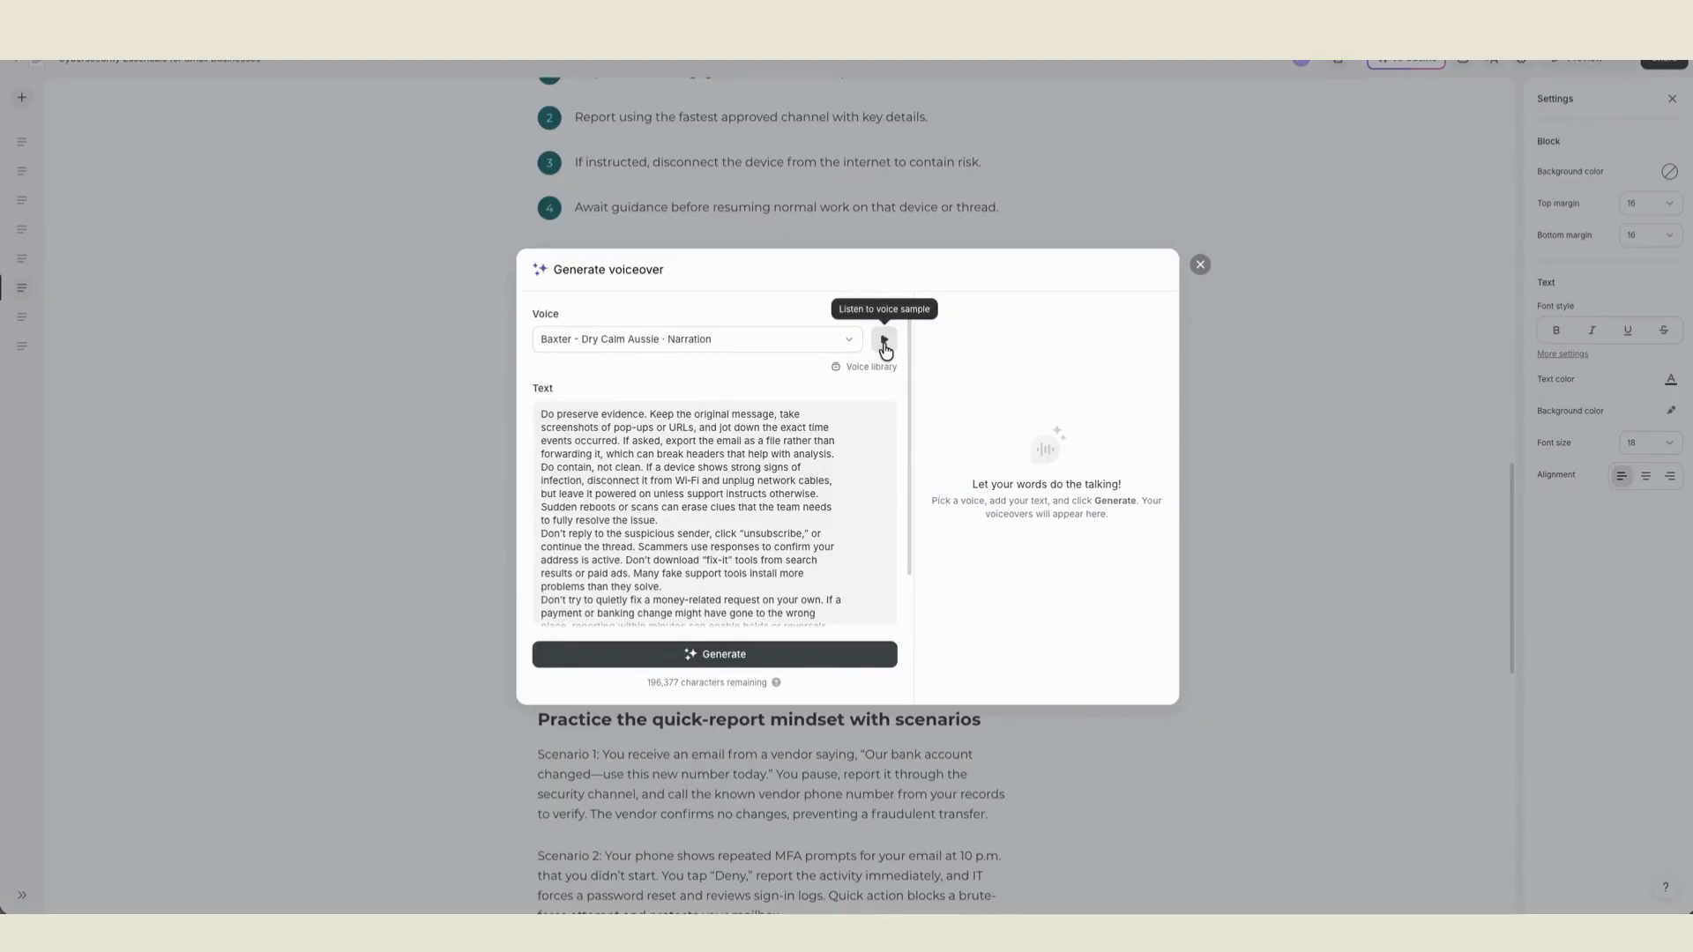
- Check the speech pace option, generate the voiceover and insert it into the lesson
scroll(796, 609, down, 1)
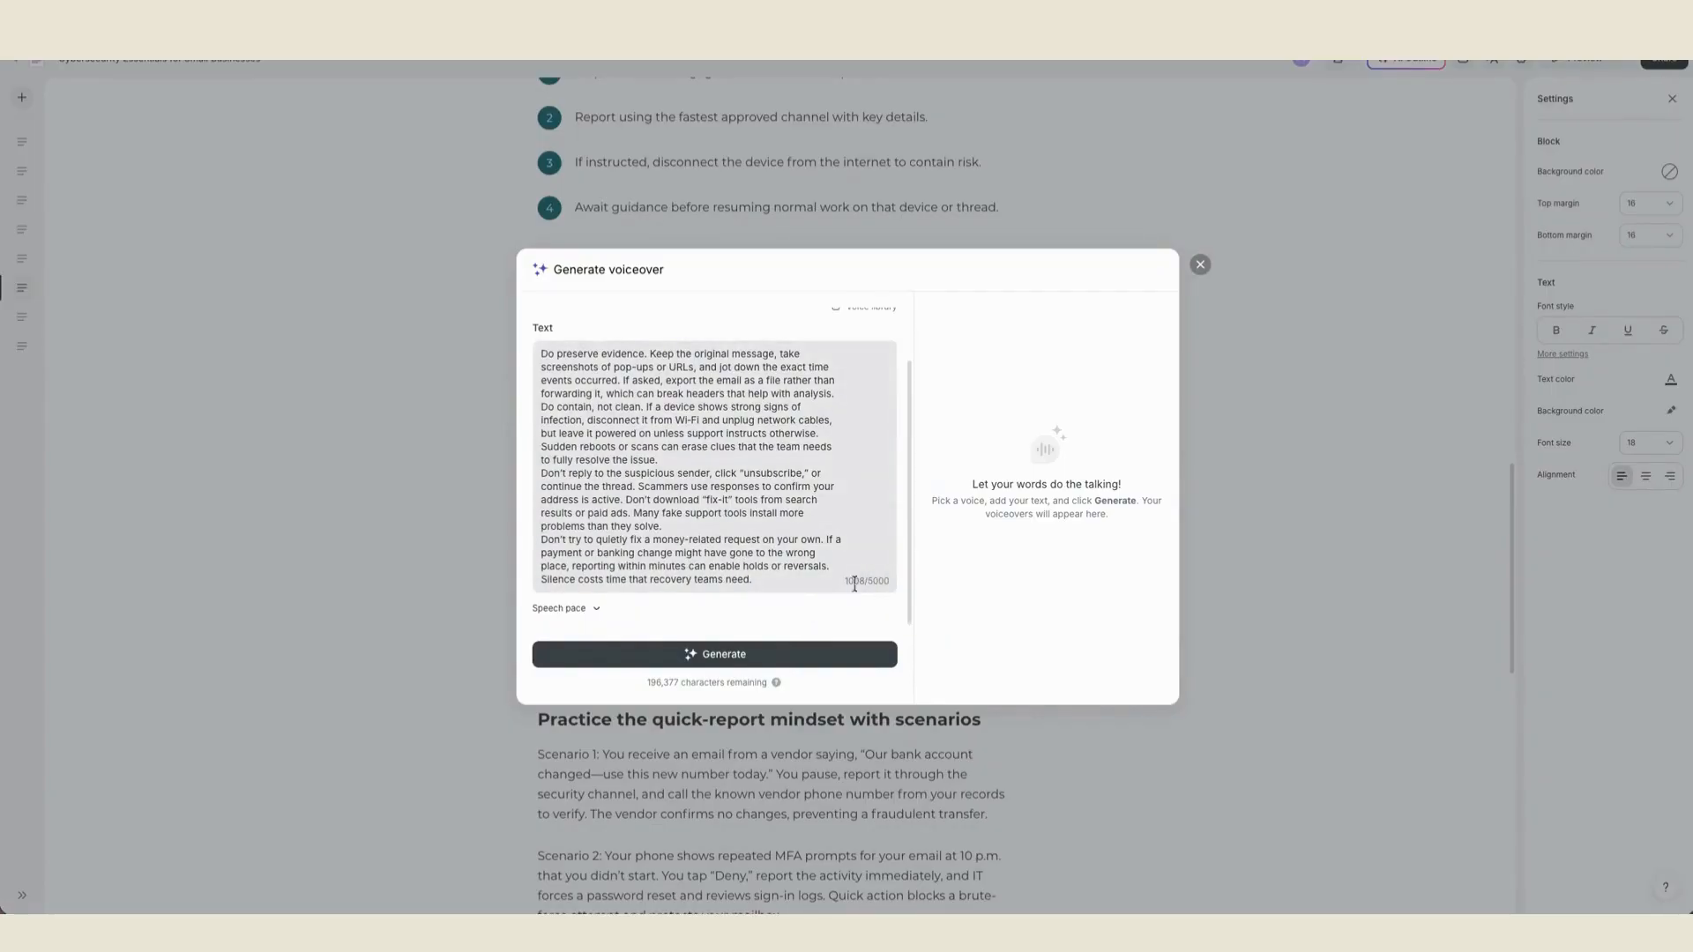
click(621, 607)
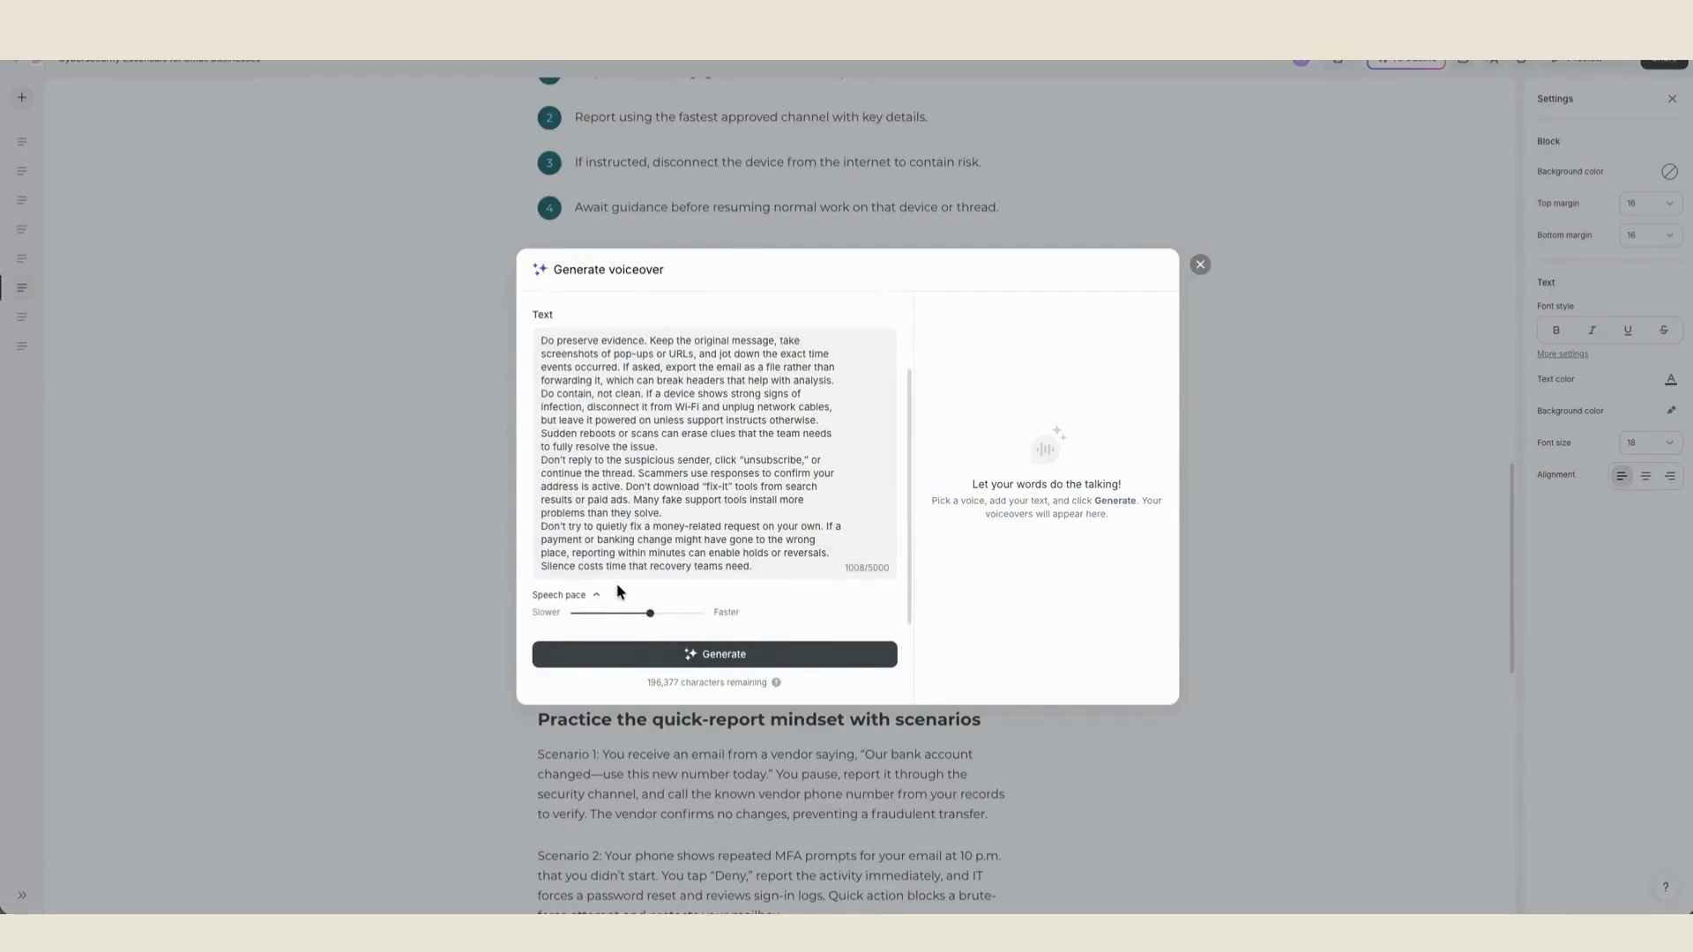
click(598, 603)
click(763, 654)
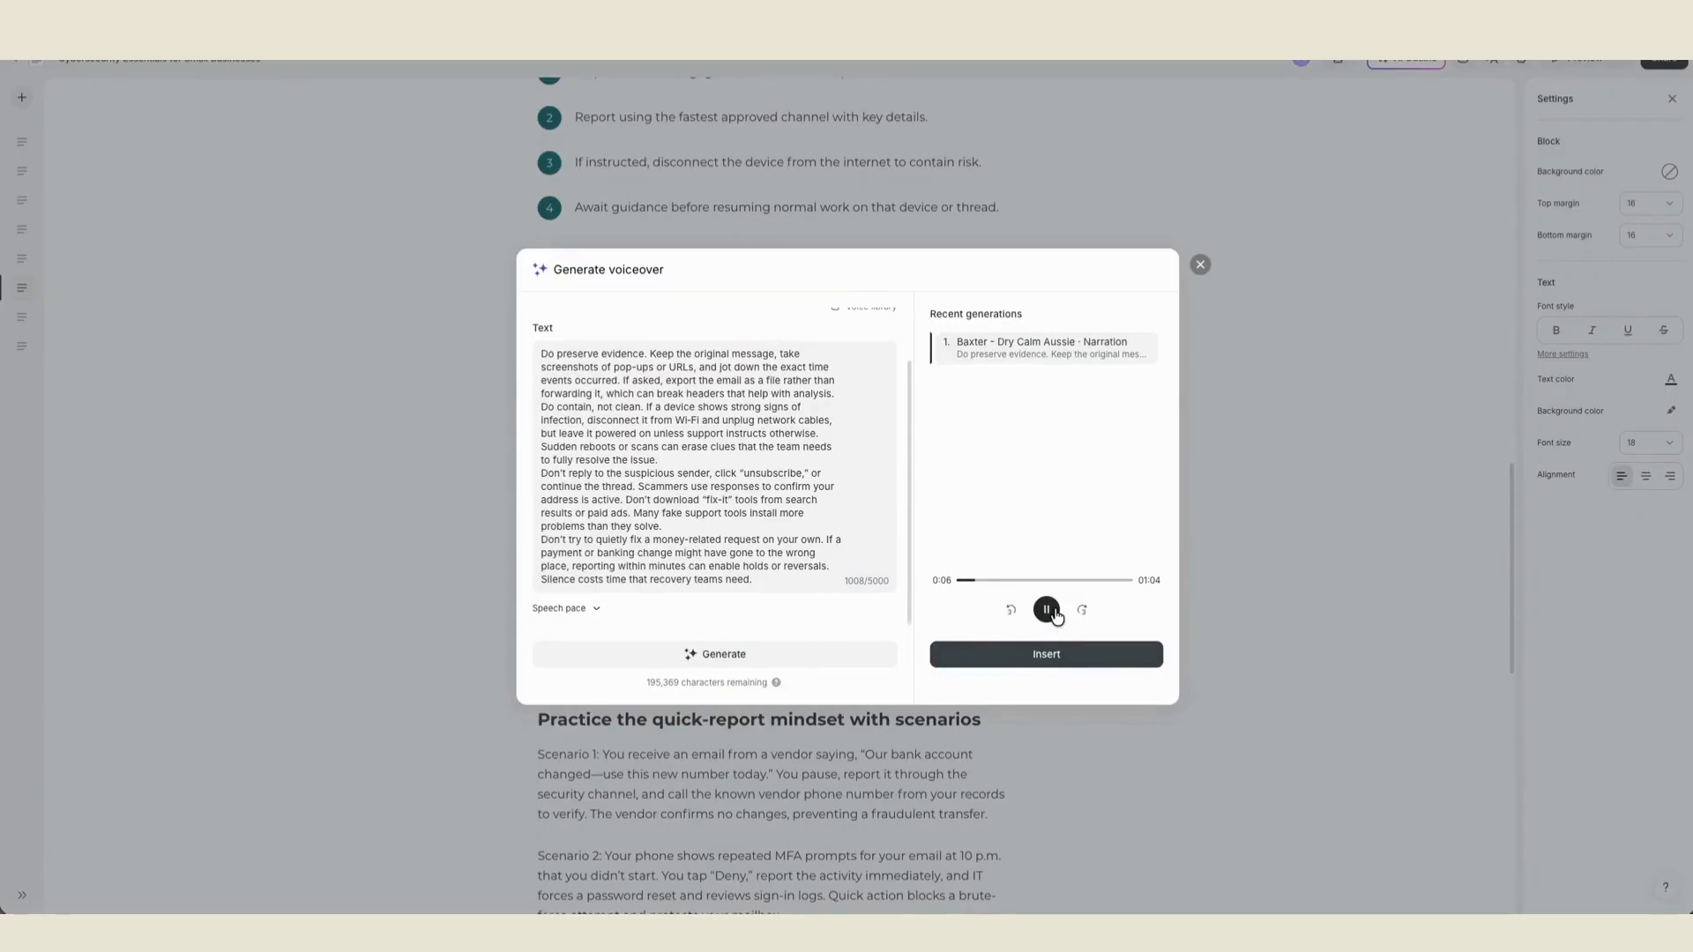
click(1073, 657)
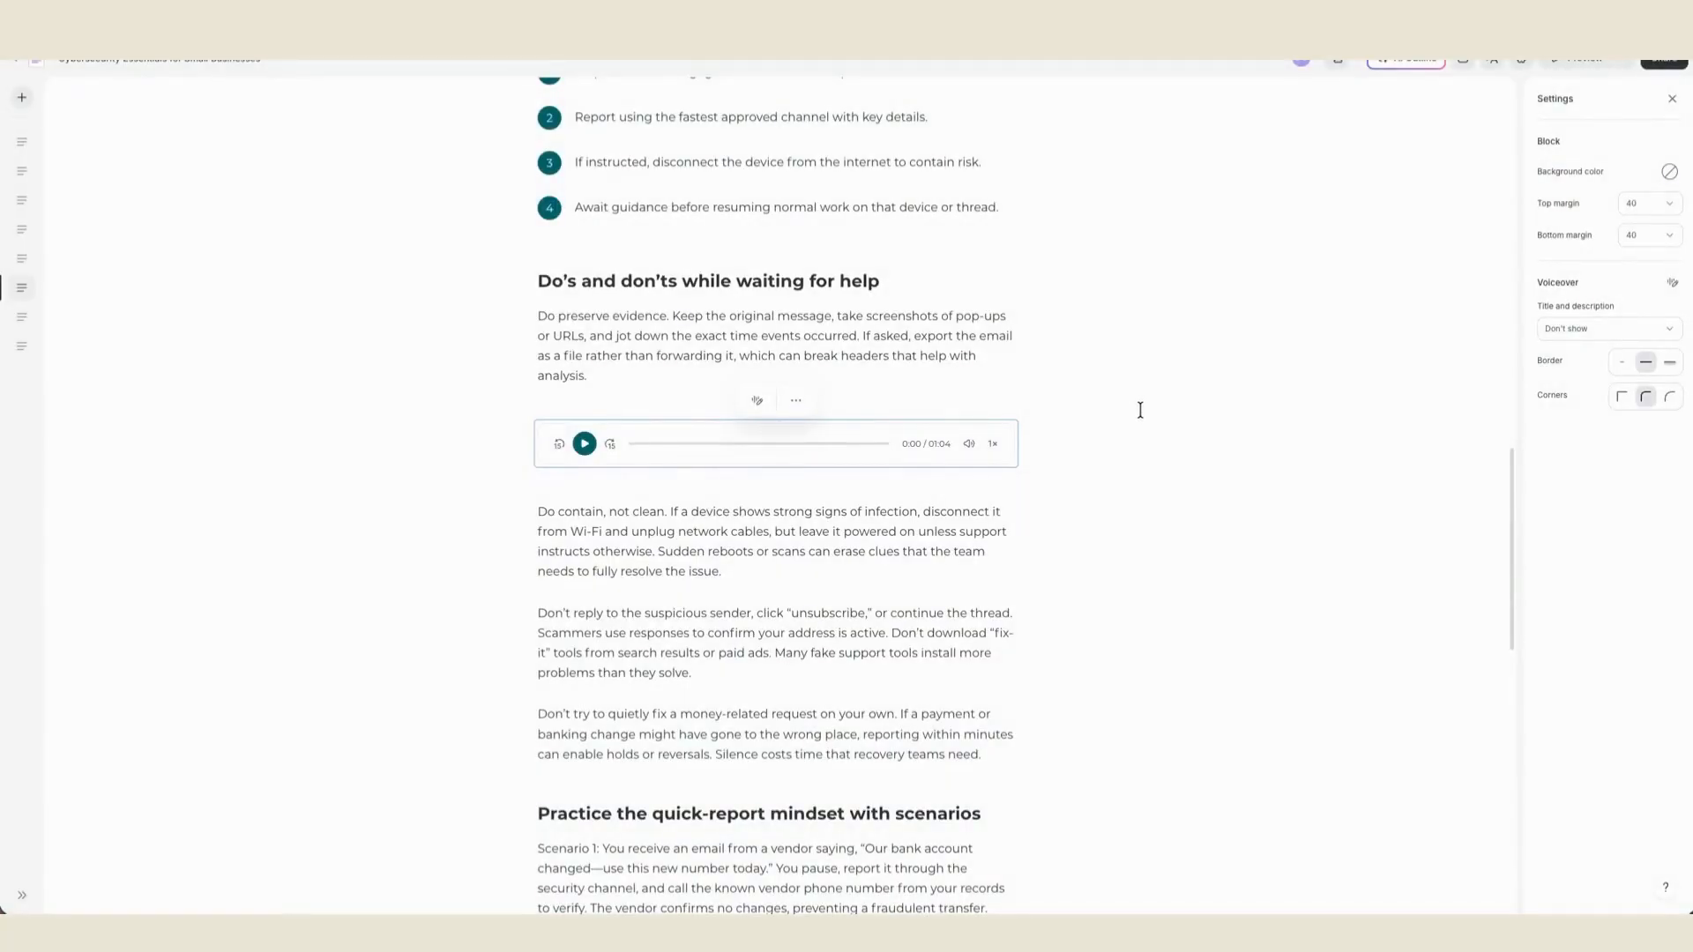
- Examine the inserted voiceover player's playback speed choices and its additional block options
click(997, 444)
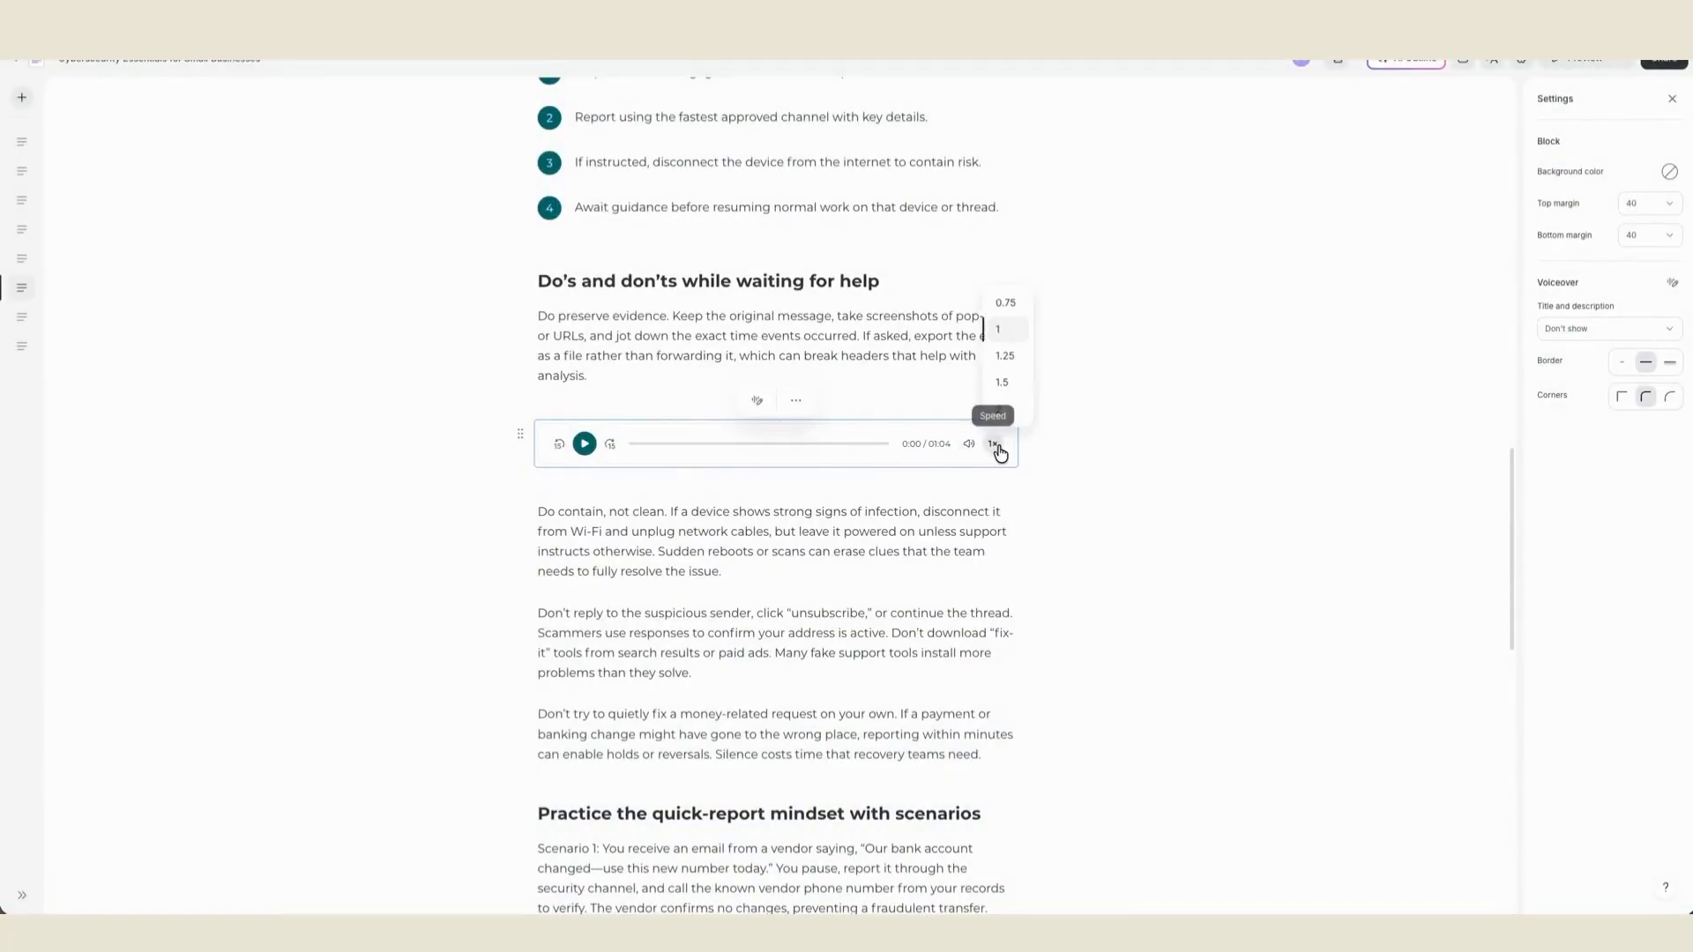
click(1049, 371)
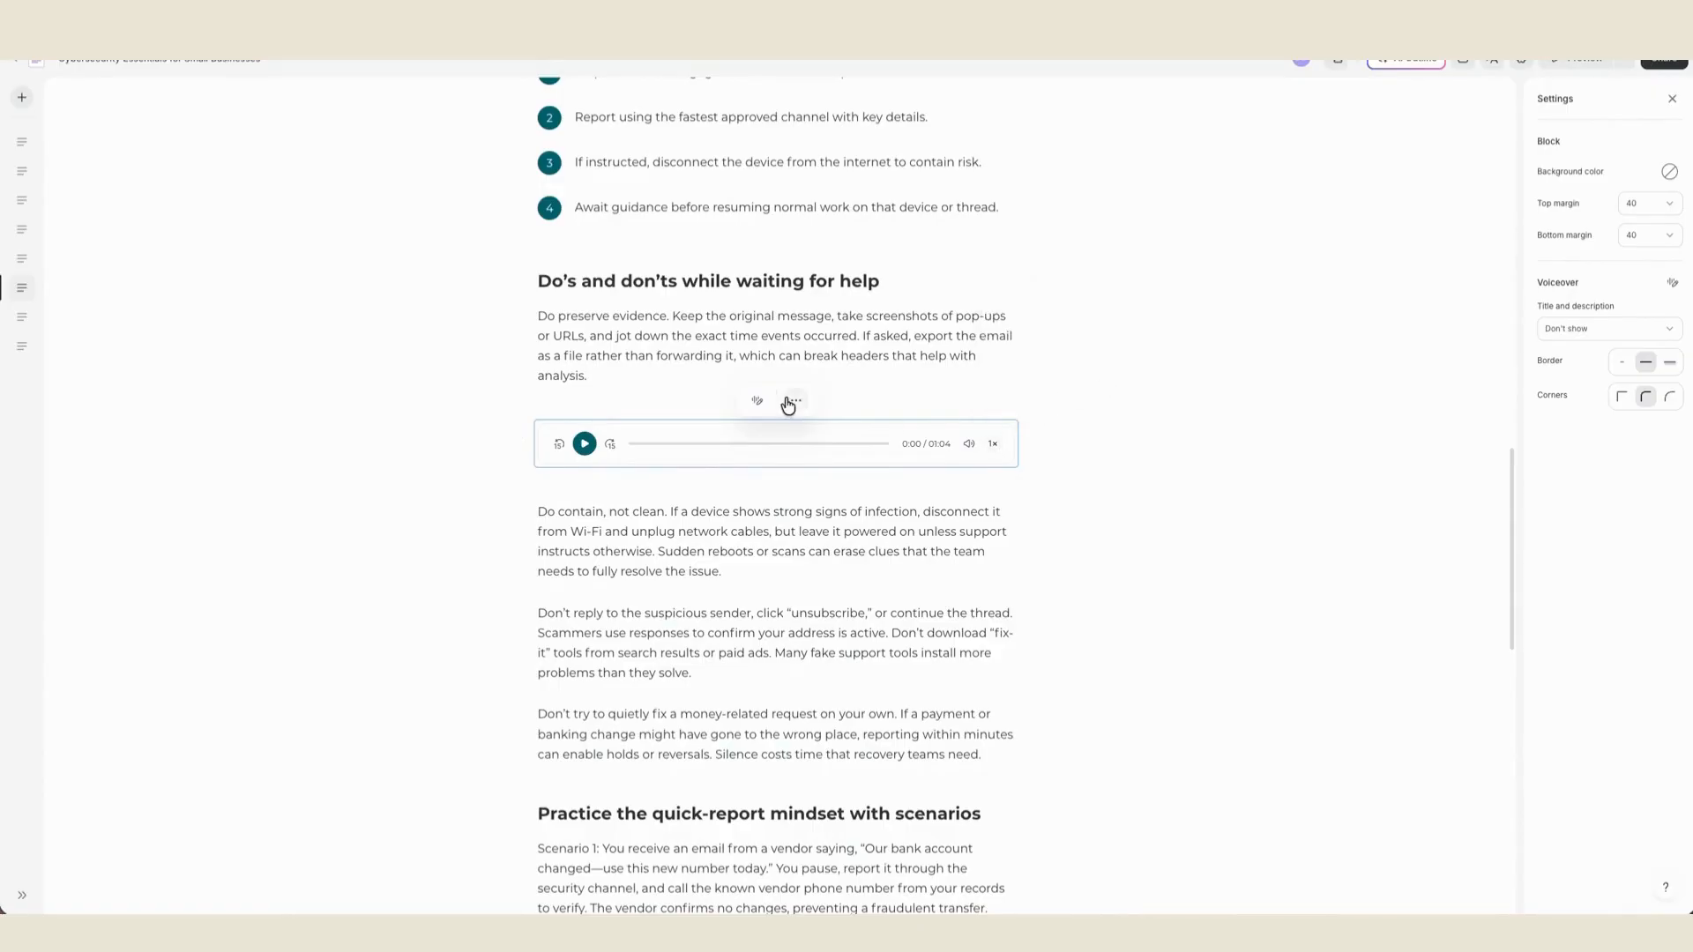
click(795, 401)
click(863, 401)
- Set the voiceover block's background color to light orange
click(1669, 171)
click(1642, 248)
click(1590, 159)
- Try the Title only and Show both options on the voiceover and return its title and description to Don't show
click(1642, 329)
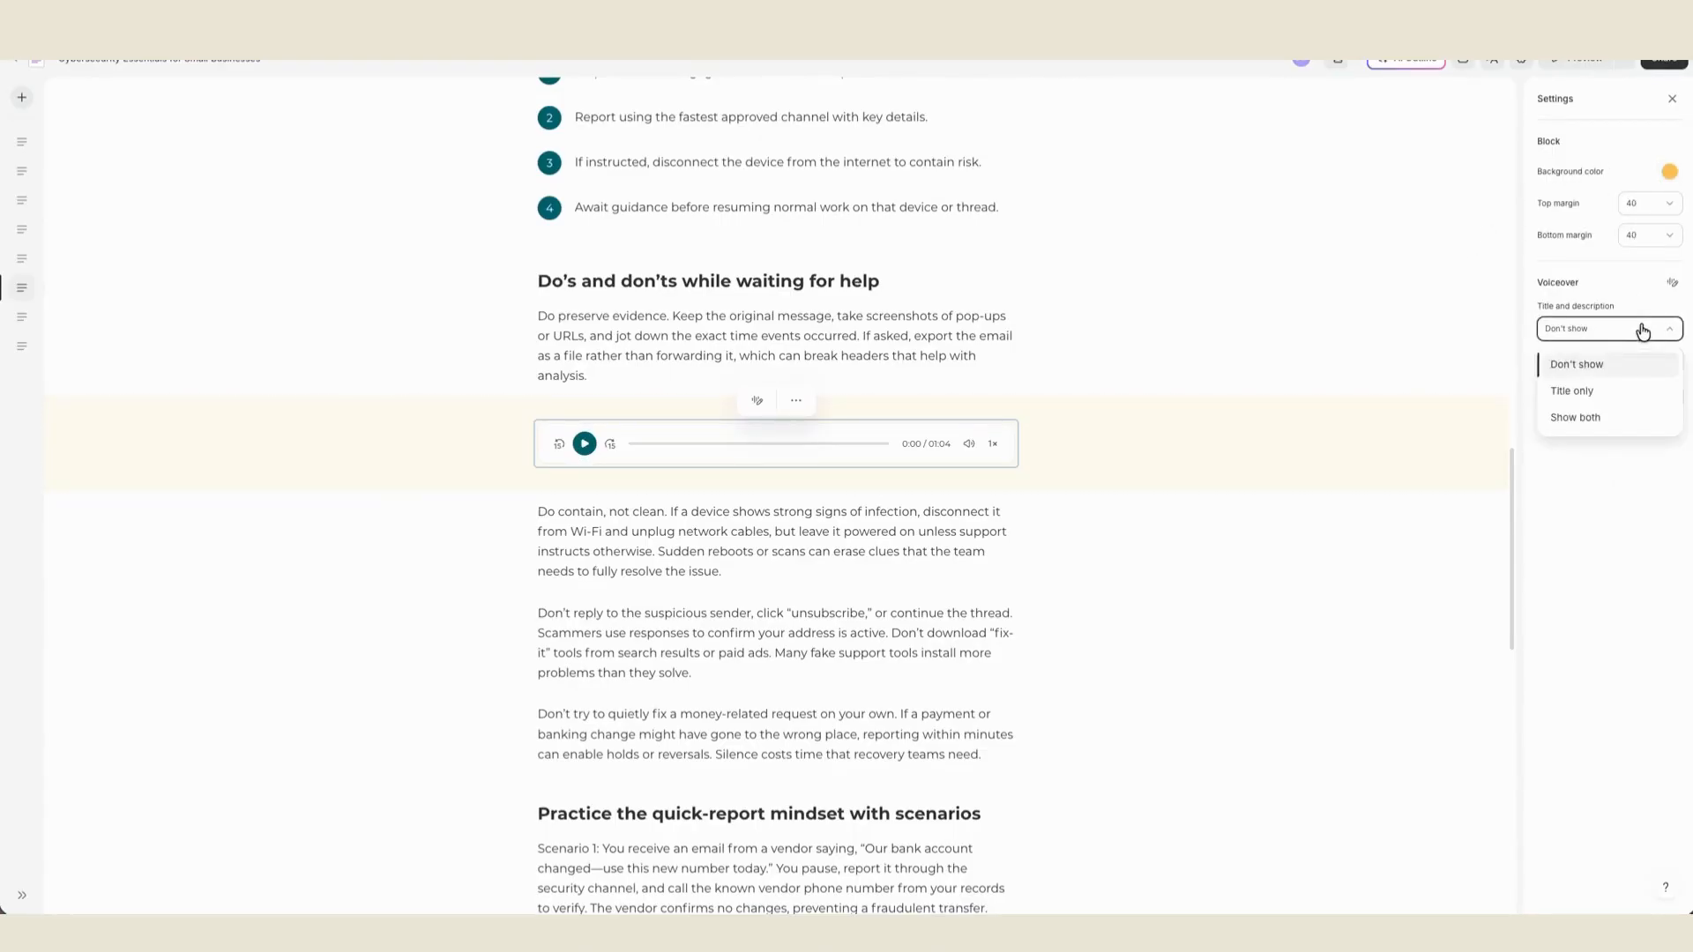
click(1620, 394)
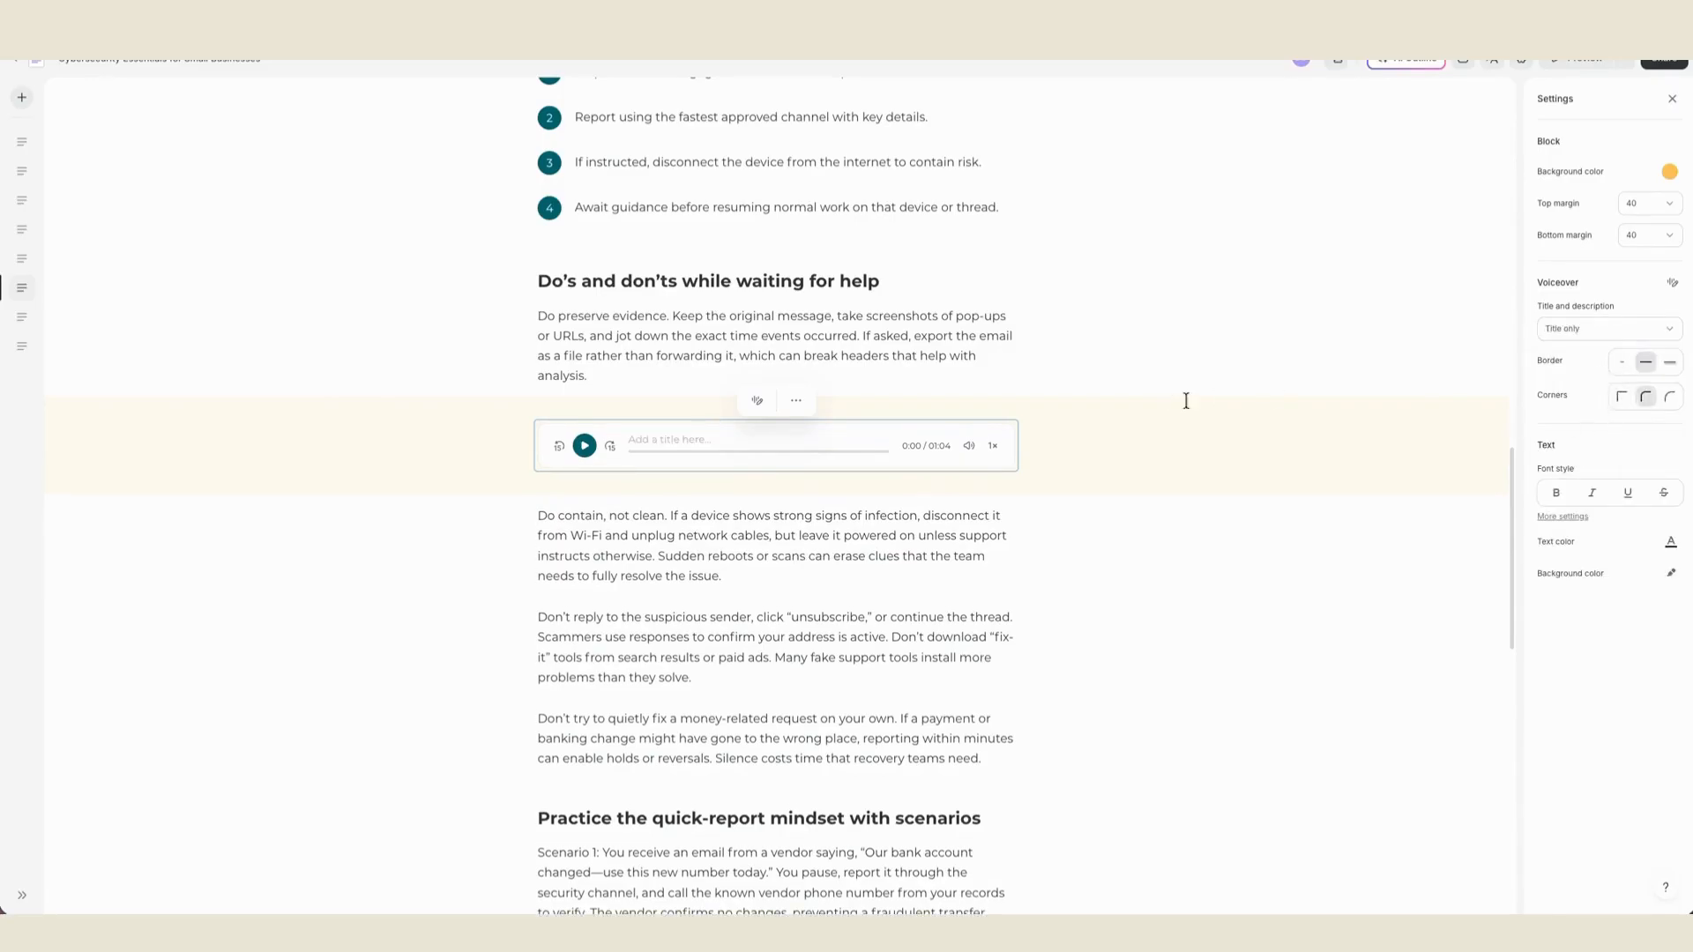
click(1640, 334)
click(1633, 417)
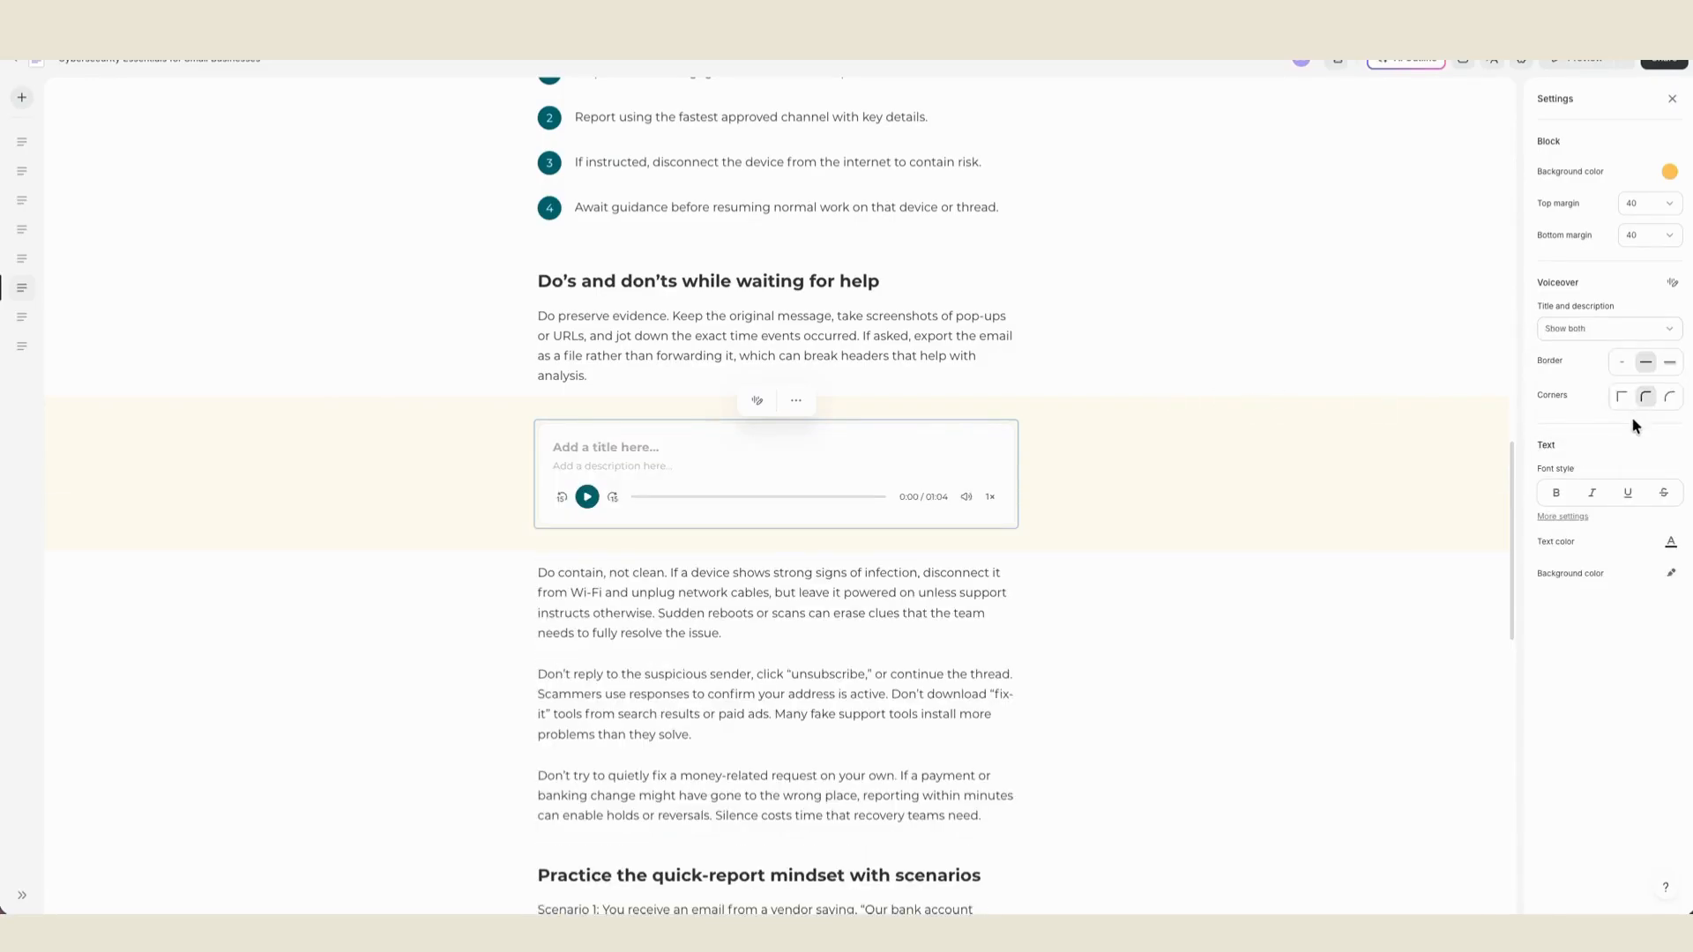
click(1647, 332)
click(1633, 363)
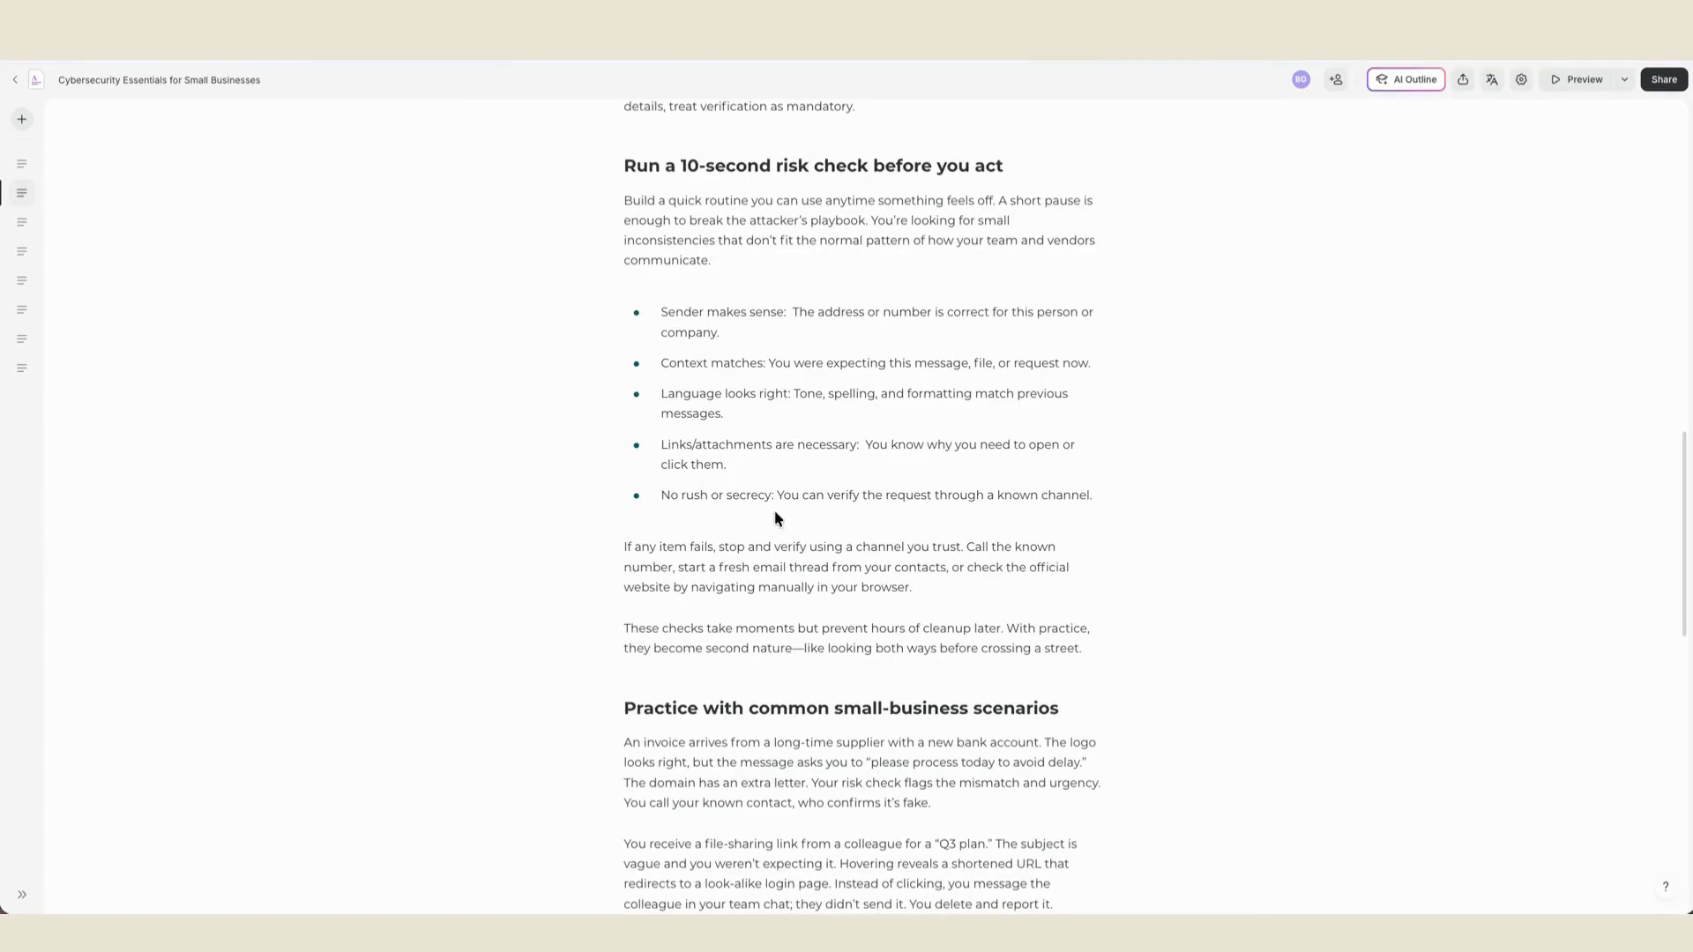
- Insert an accordion block below the bulleted list in "Run a 10-second risk check before you act" and expand both of its items
click(699, 537)
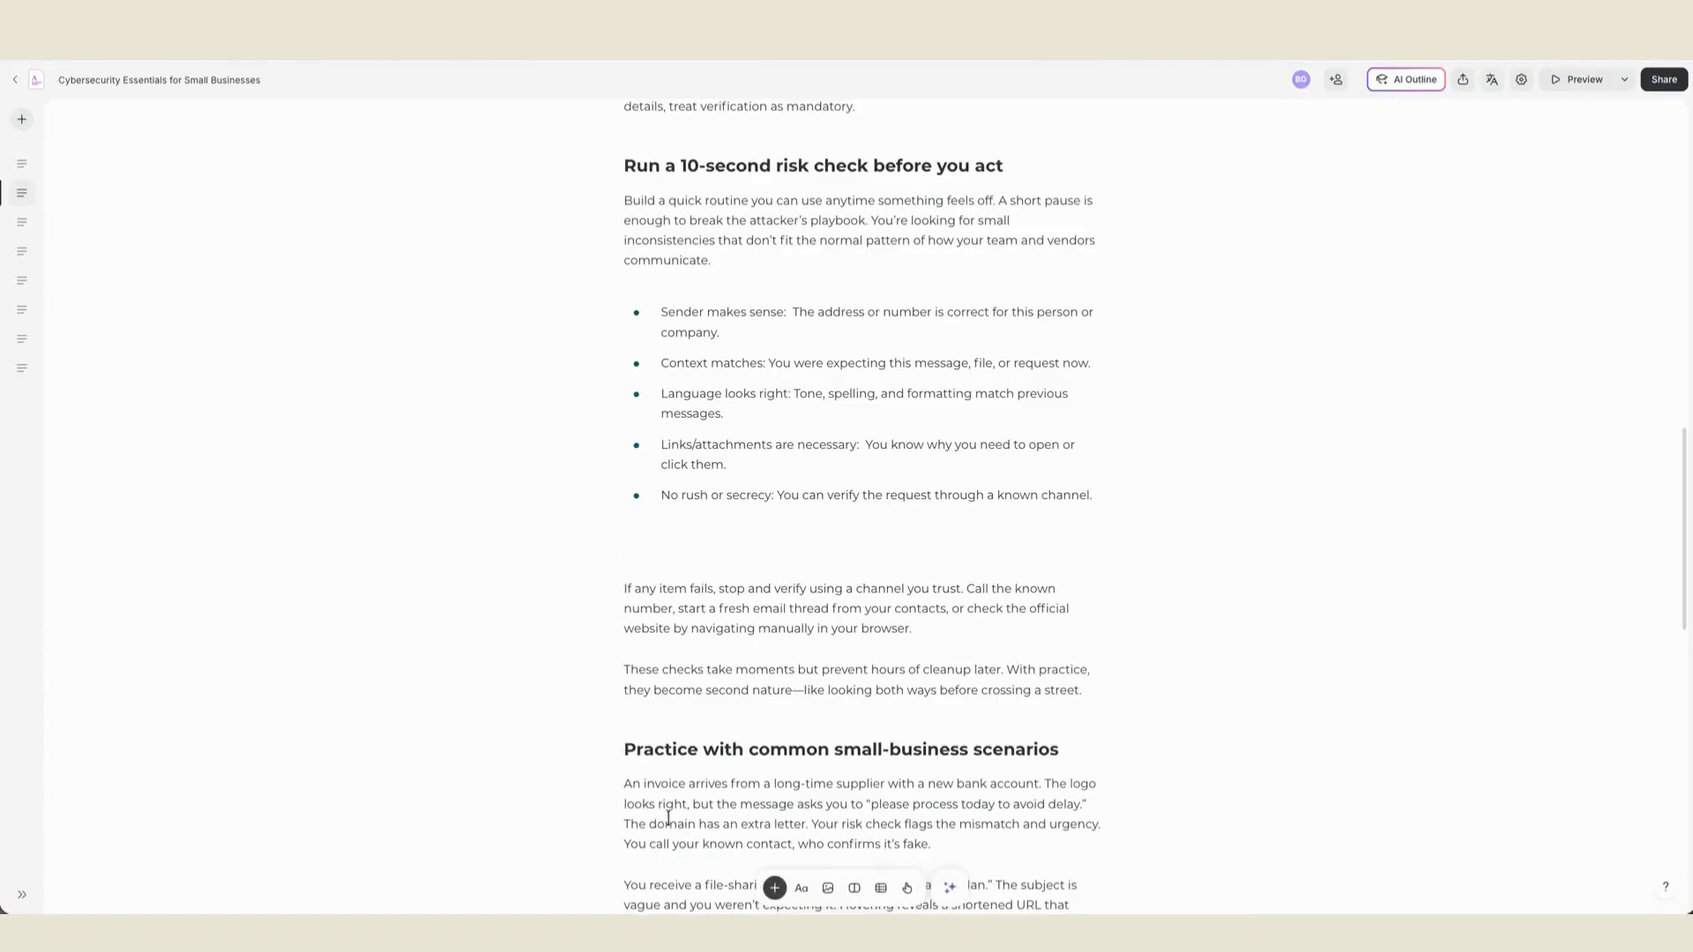
click(776, 888)
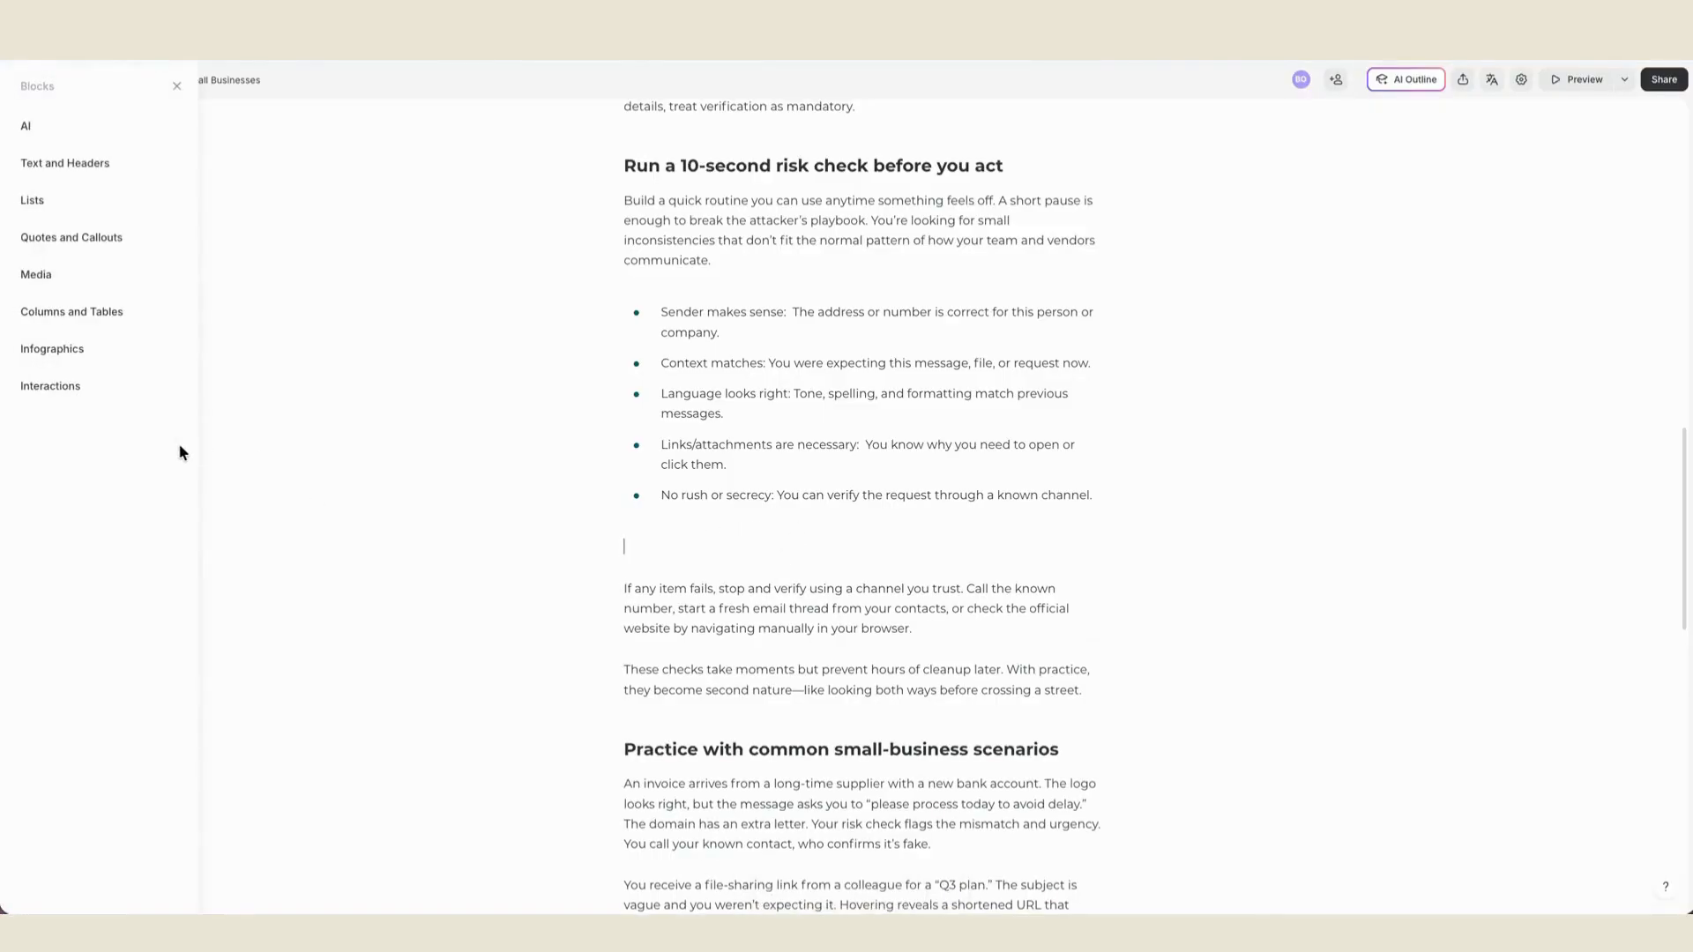
click(173, 388)
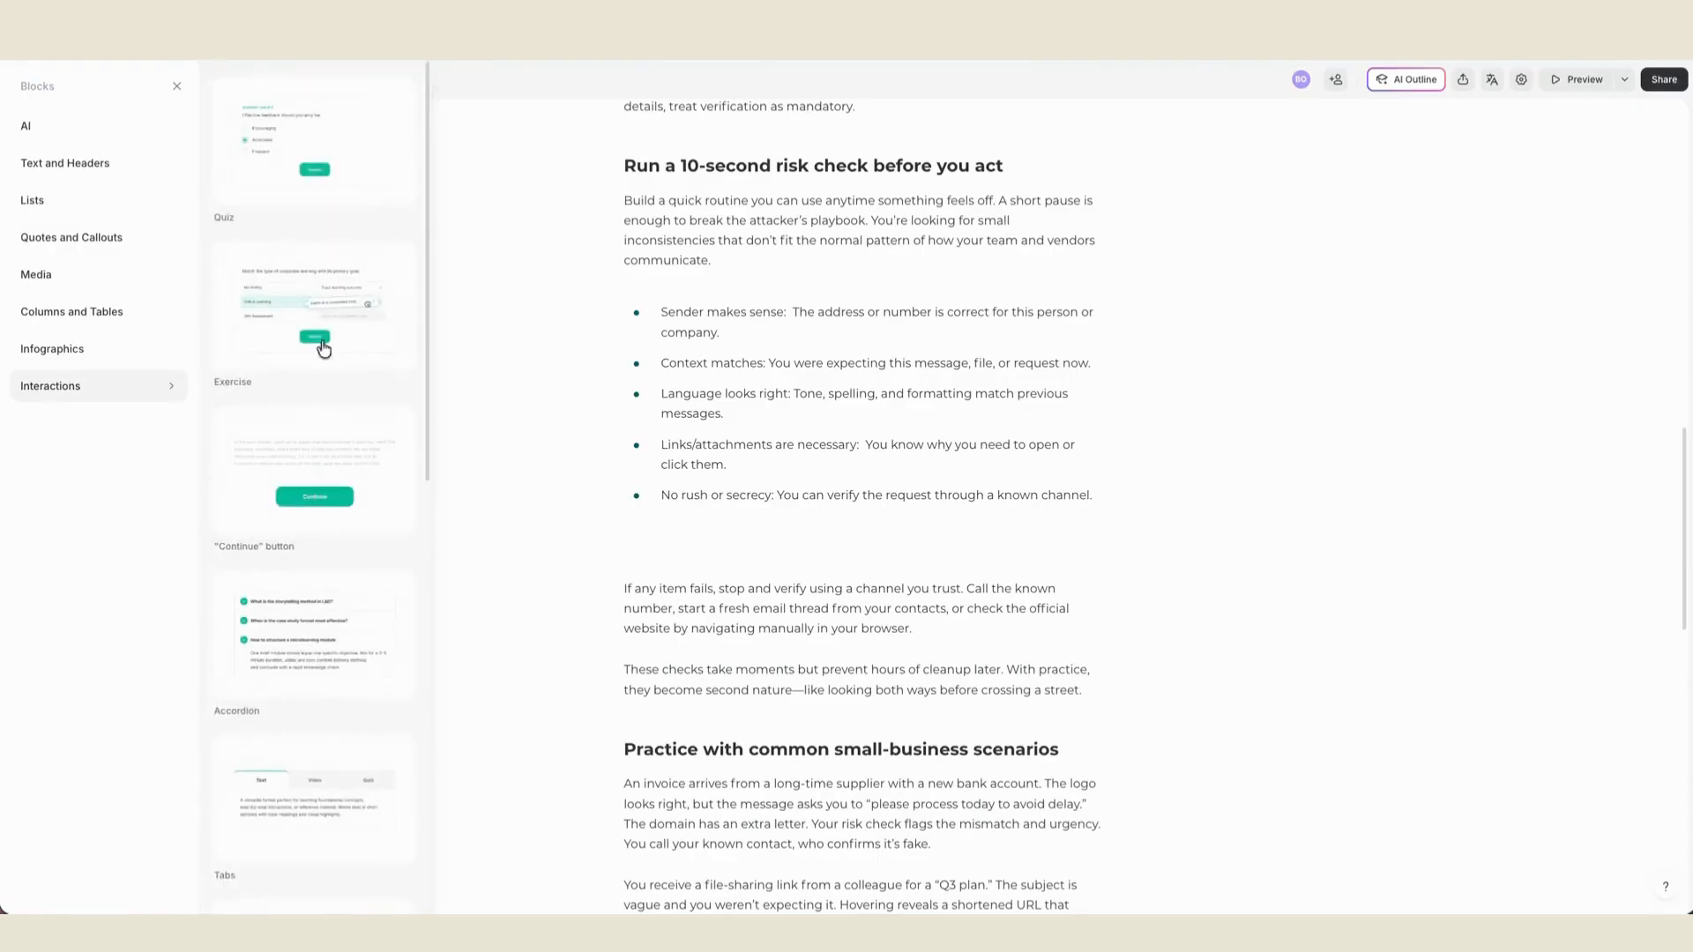
scroll(336, 400, down, 3)
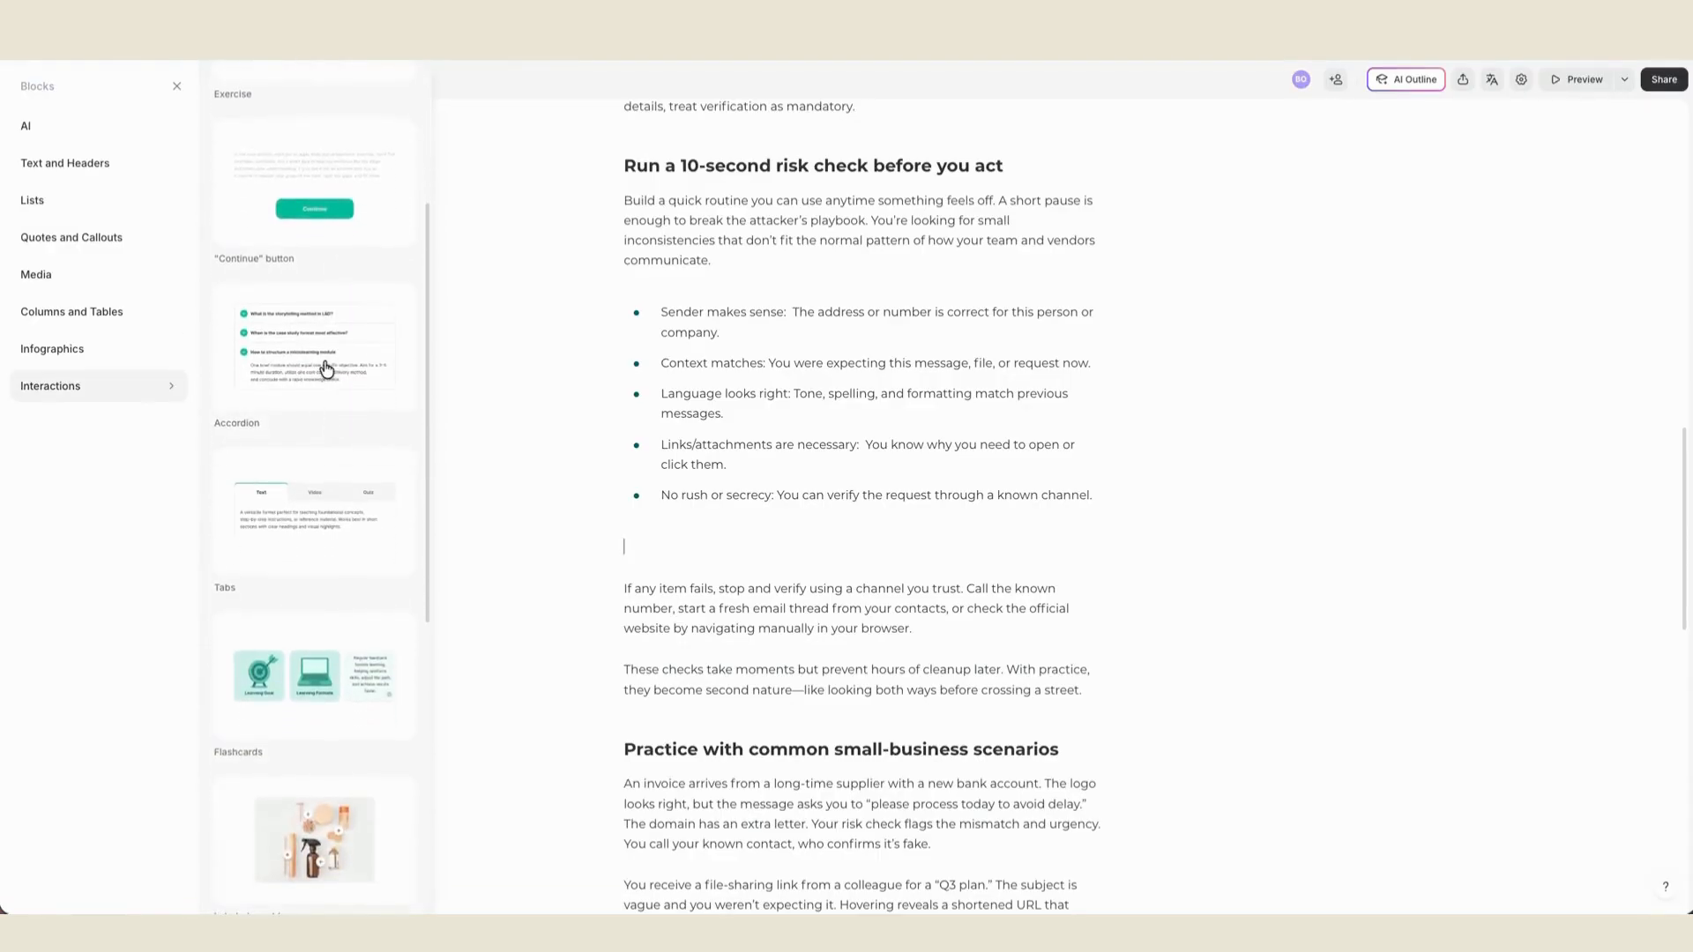
click(326, 368)
click(651, 574)
click(651, 672)
click(721, 574)
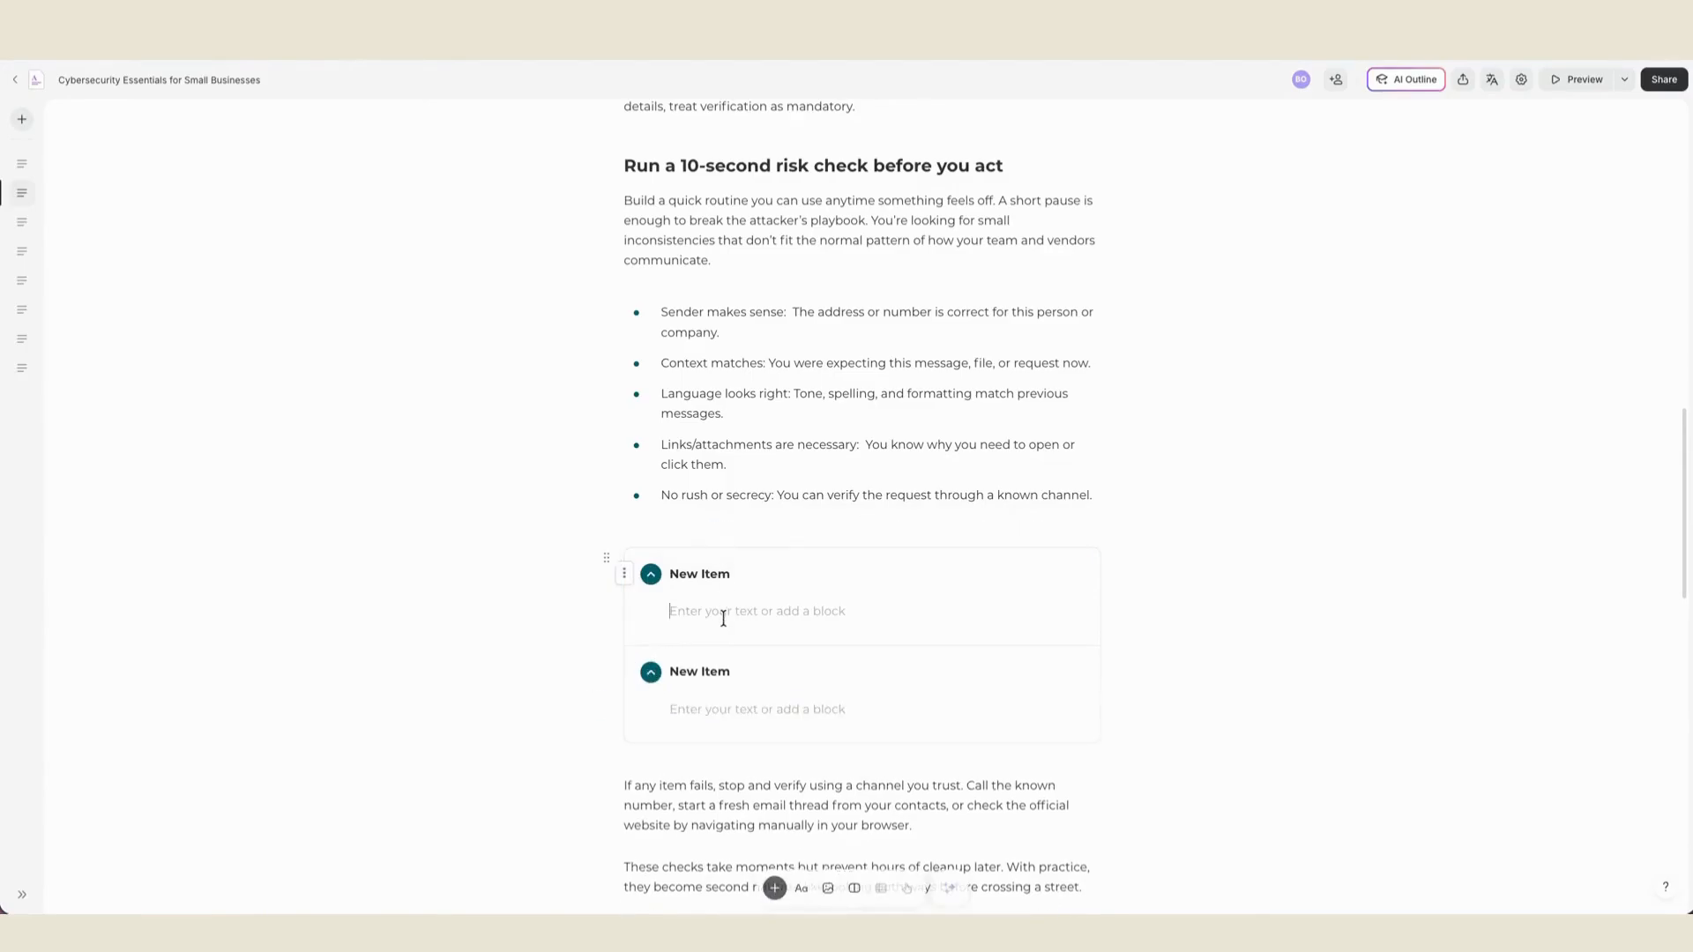
- Fill the first accordion item with the "Sender makes sense" check and move the "Context matches" bullet into the second item
drag(767, 302, 741, 335)
click(731, 332)
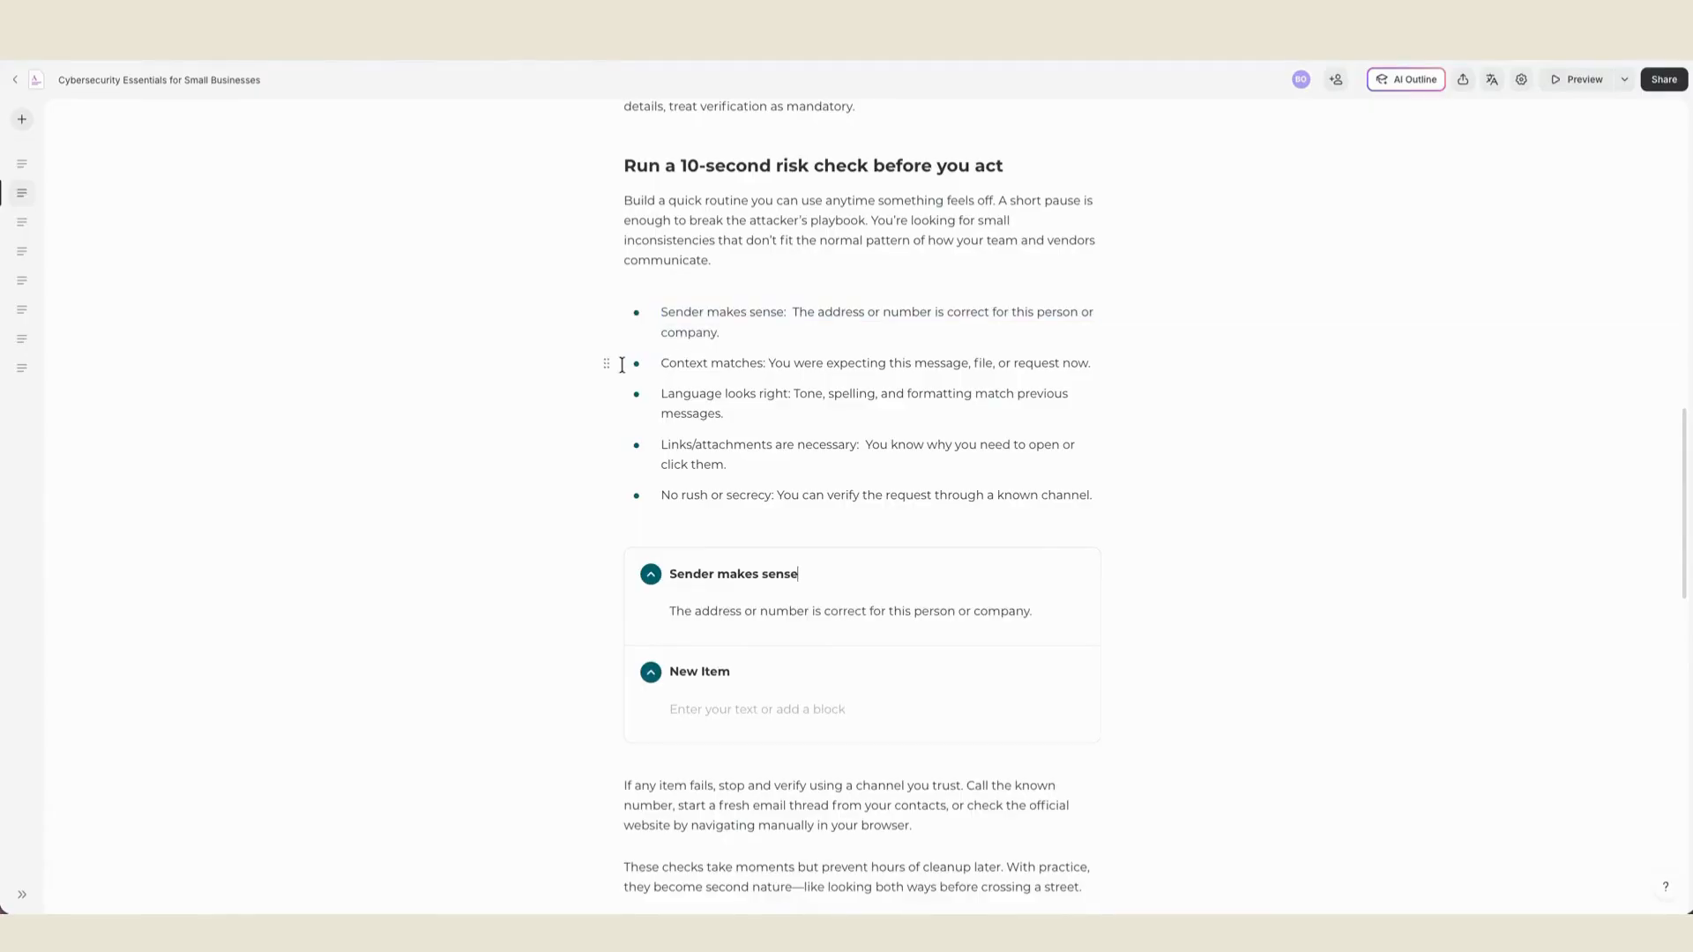
drag(605, 364, 696, 705)
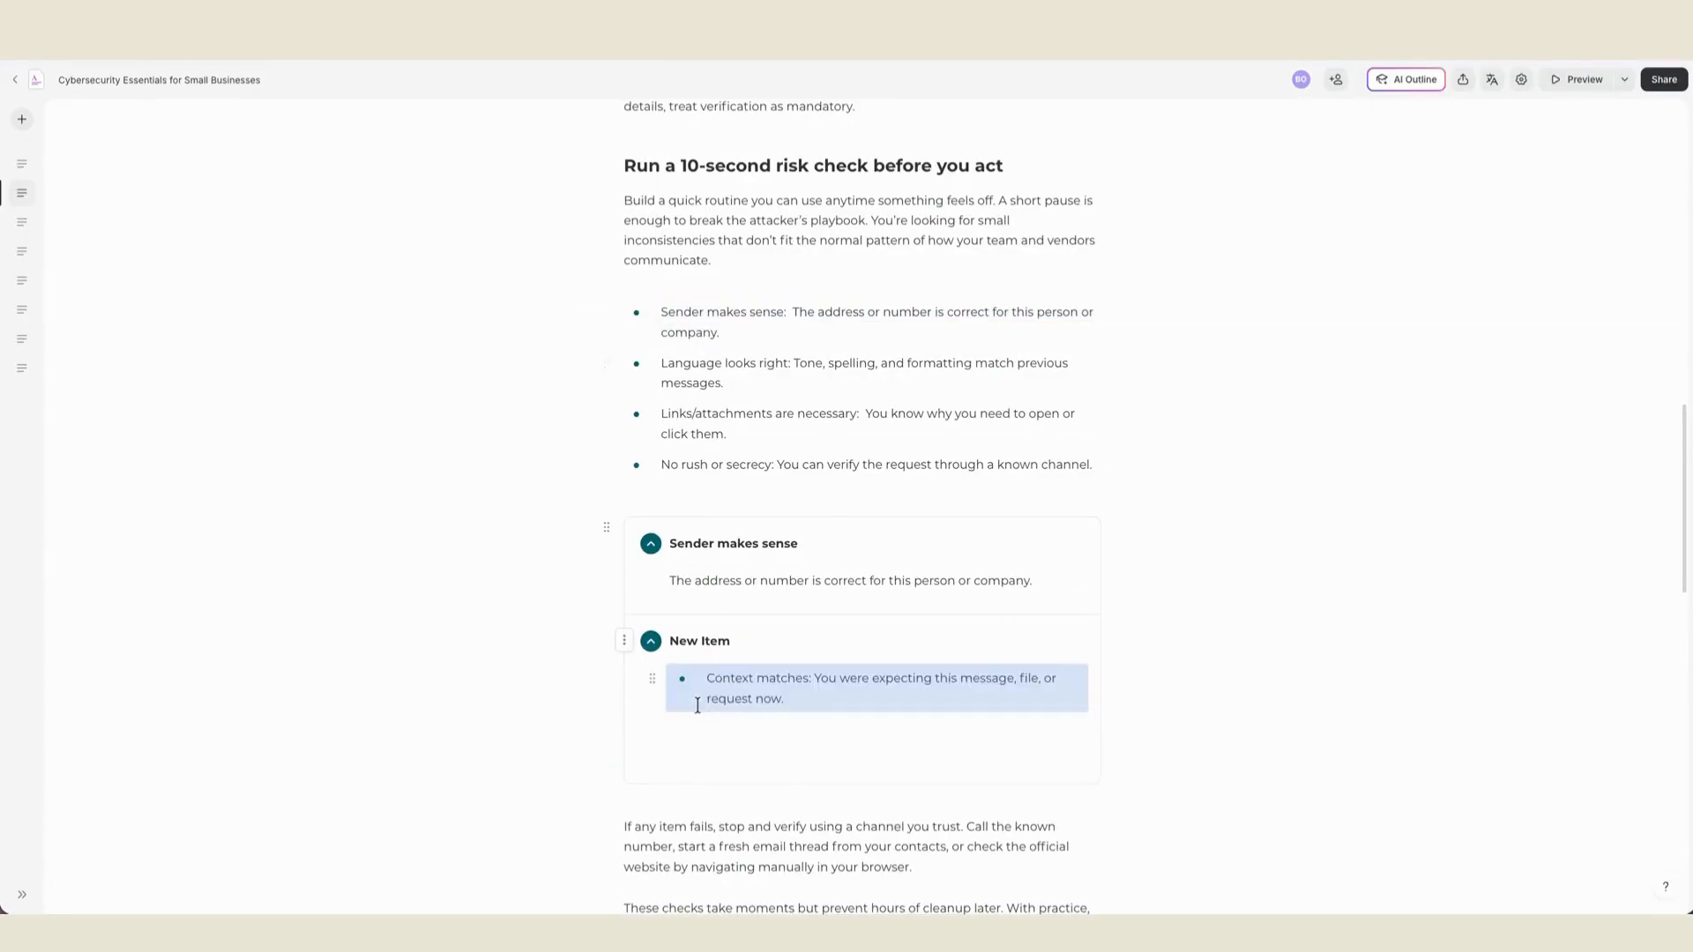
- Convert the second item's bullet to plain text and move "Context matches" into the item title, leaving only the explanation as body text
click(698, 688)
key(BackSpace)
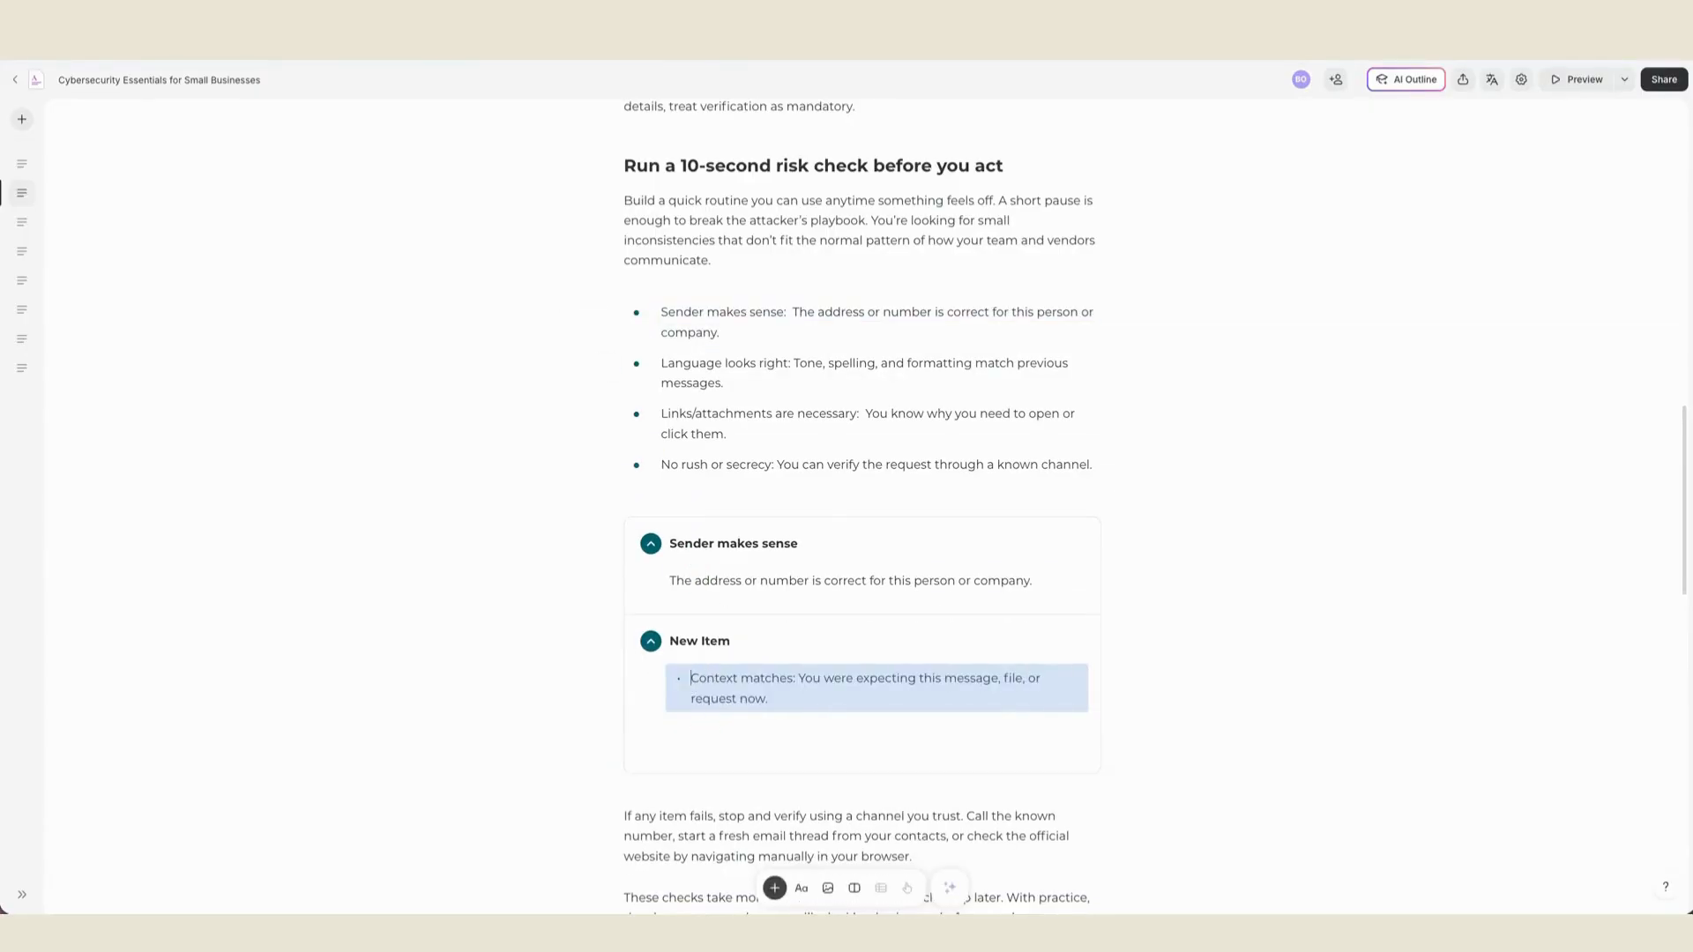
key(alt+shift+Right)
key(alt+shift+Right)
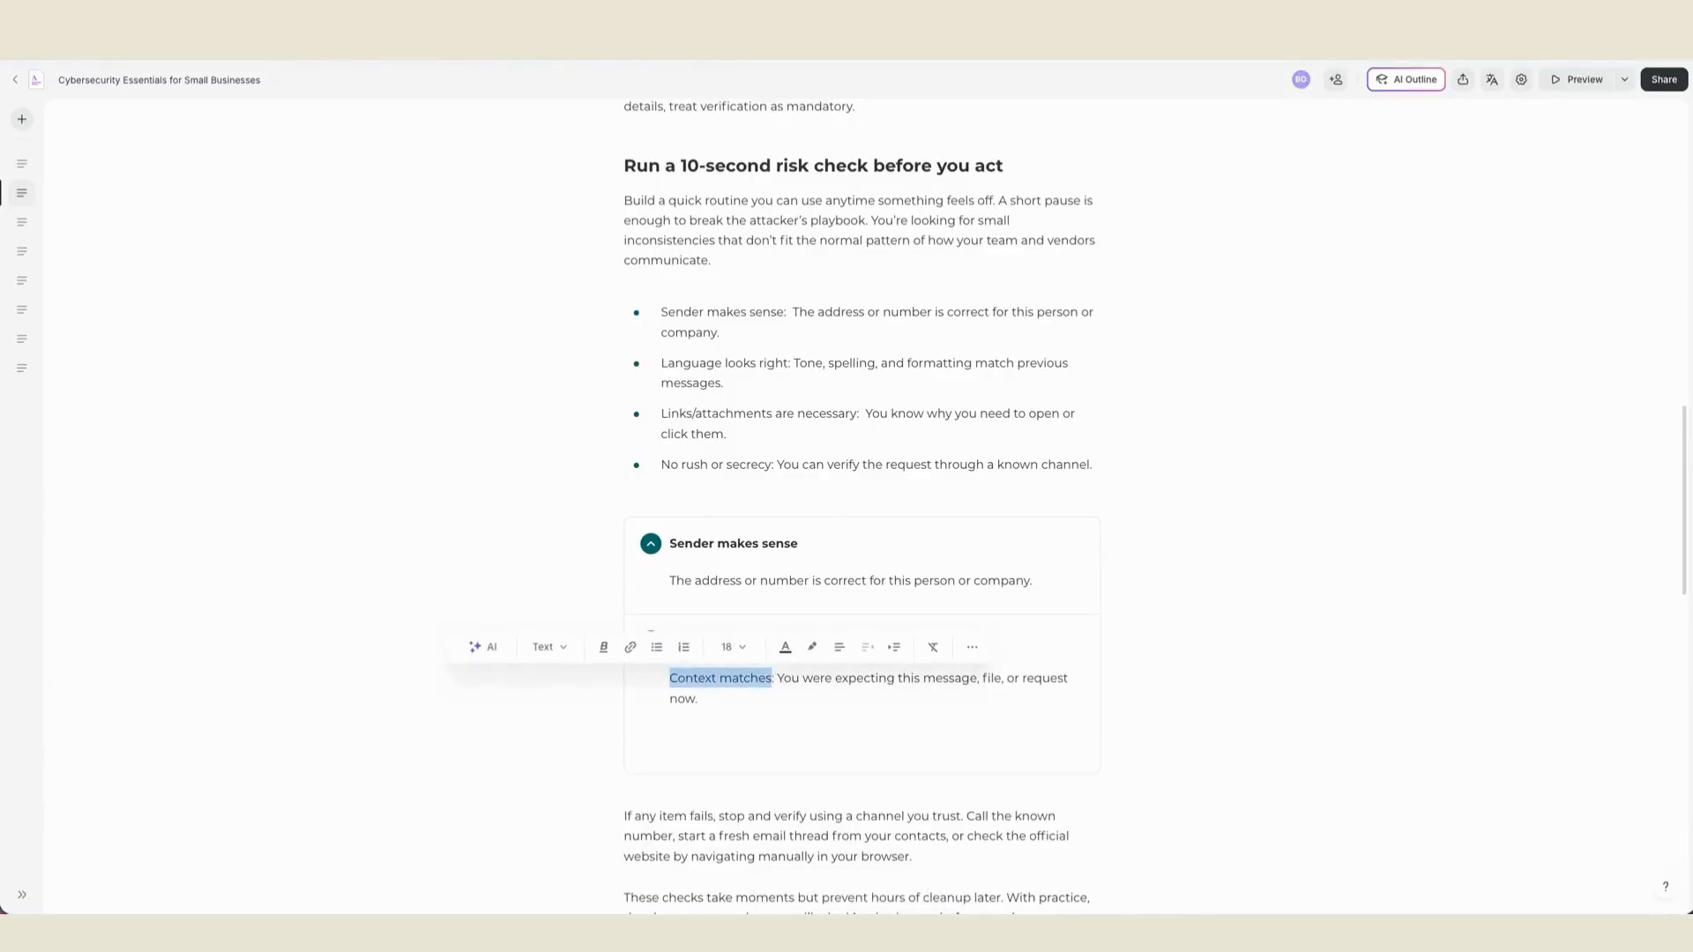
key(super+x)
key(Delete)
click(783, 633)
key(super+v)
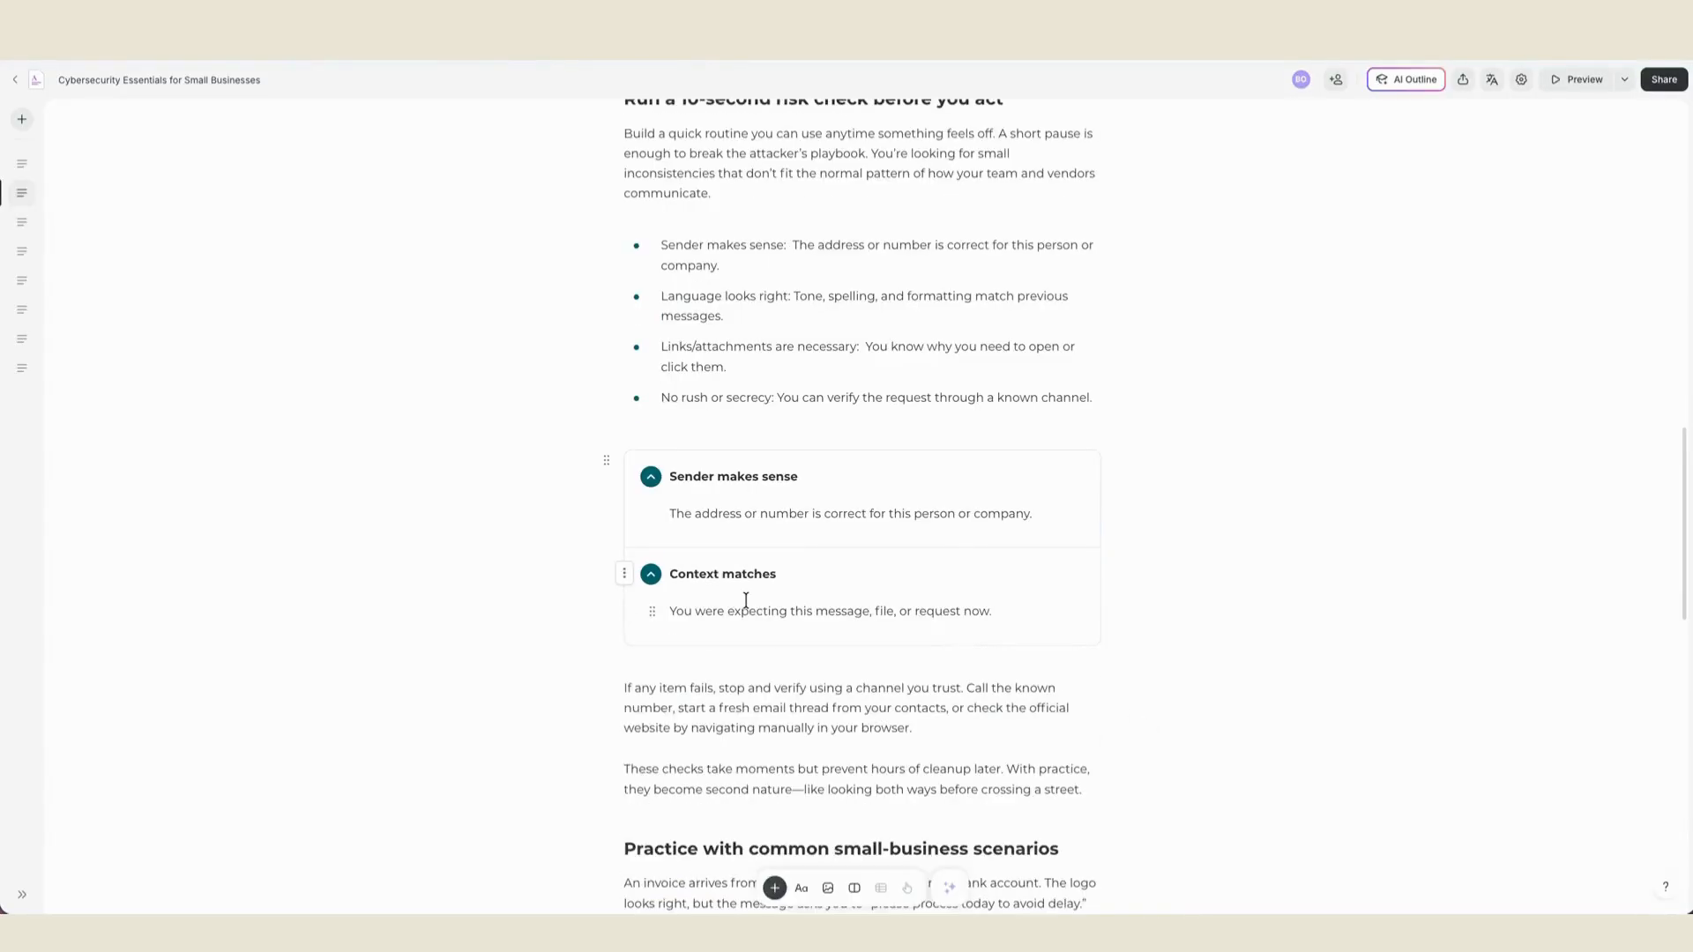
- Open the accordion's settings and set its block background color to light orange at 10% opacity
click(606, 458)
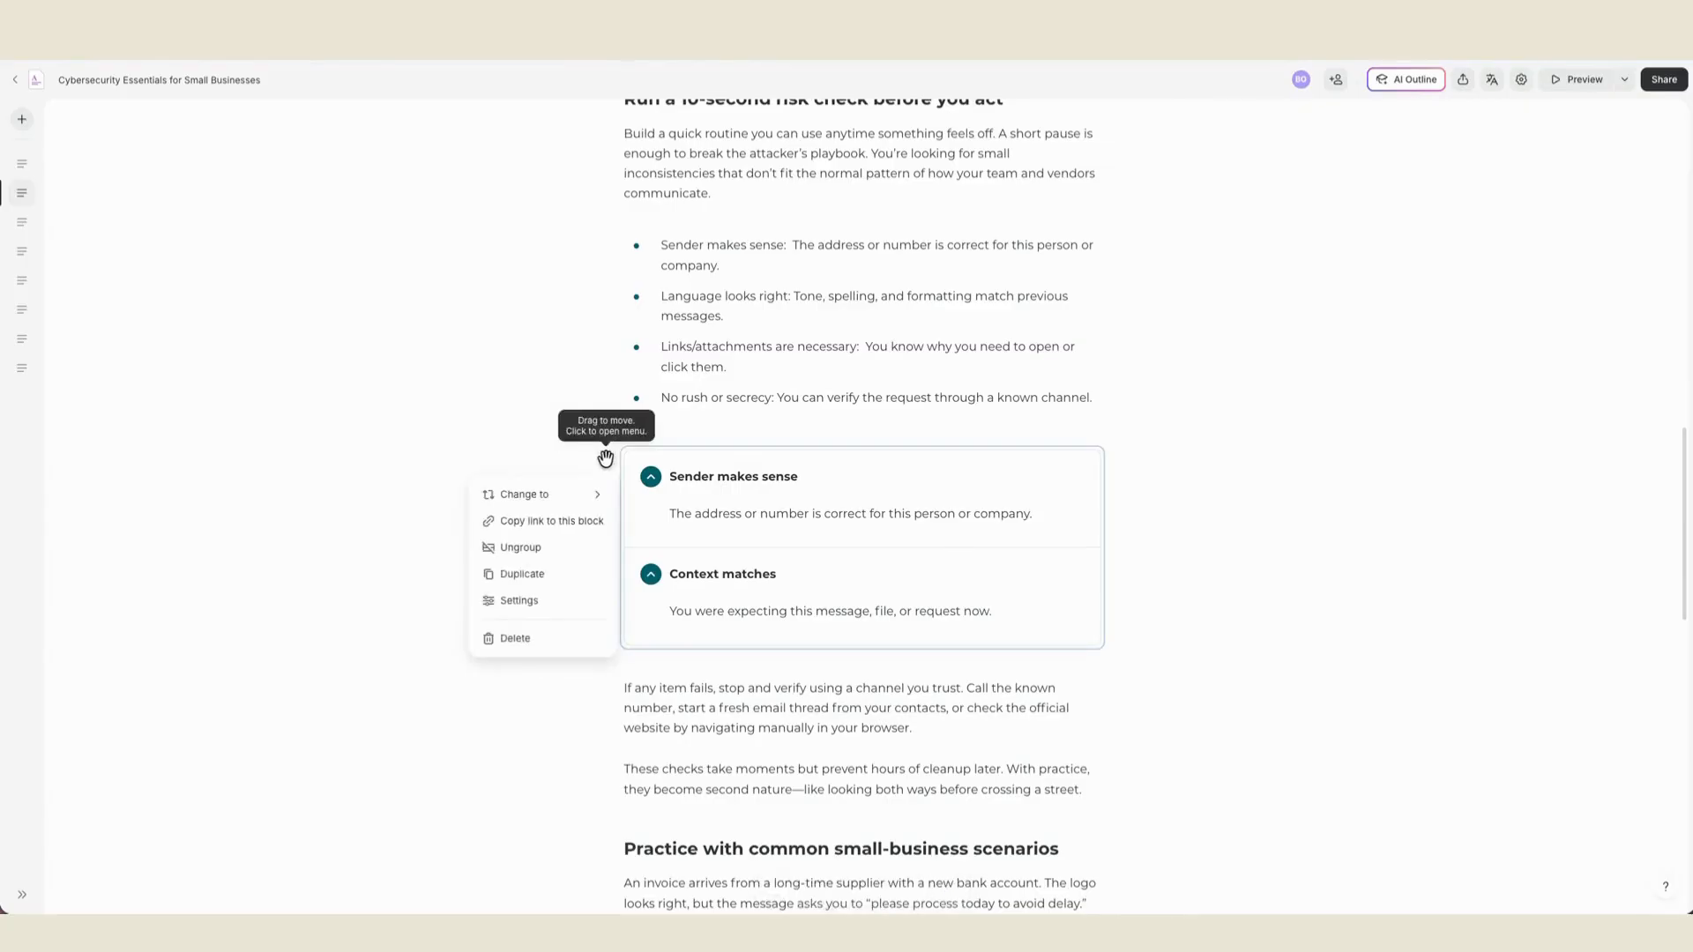
click(555, 604)
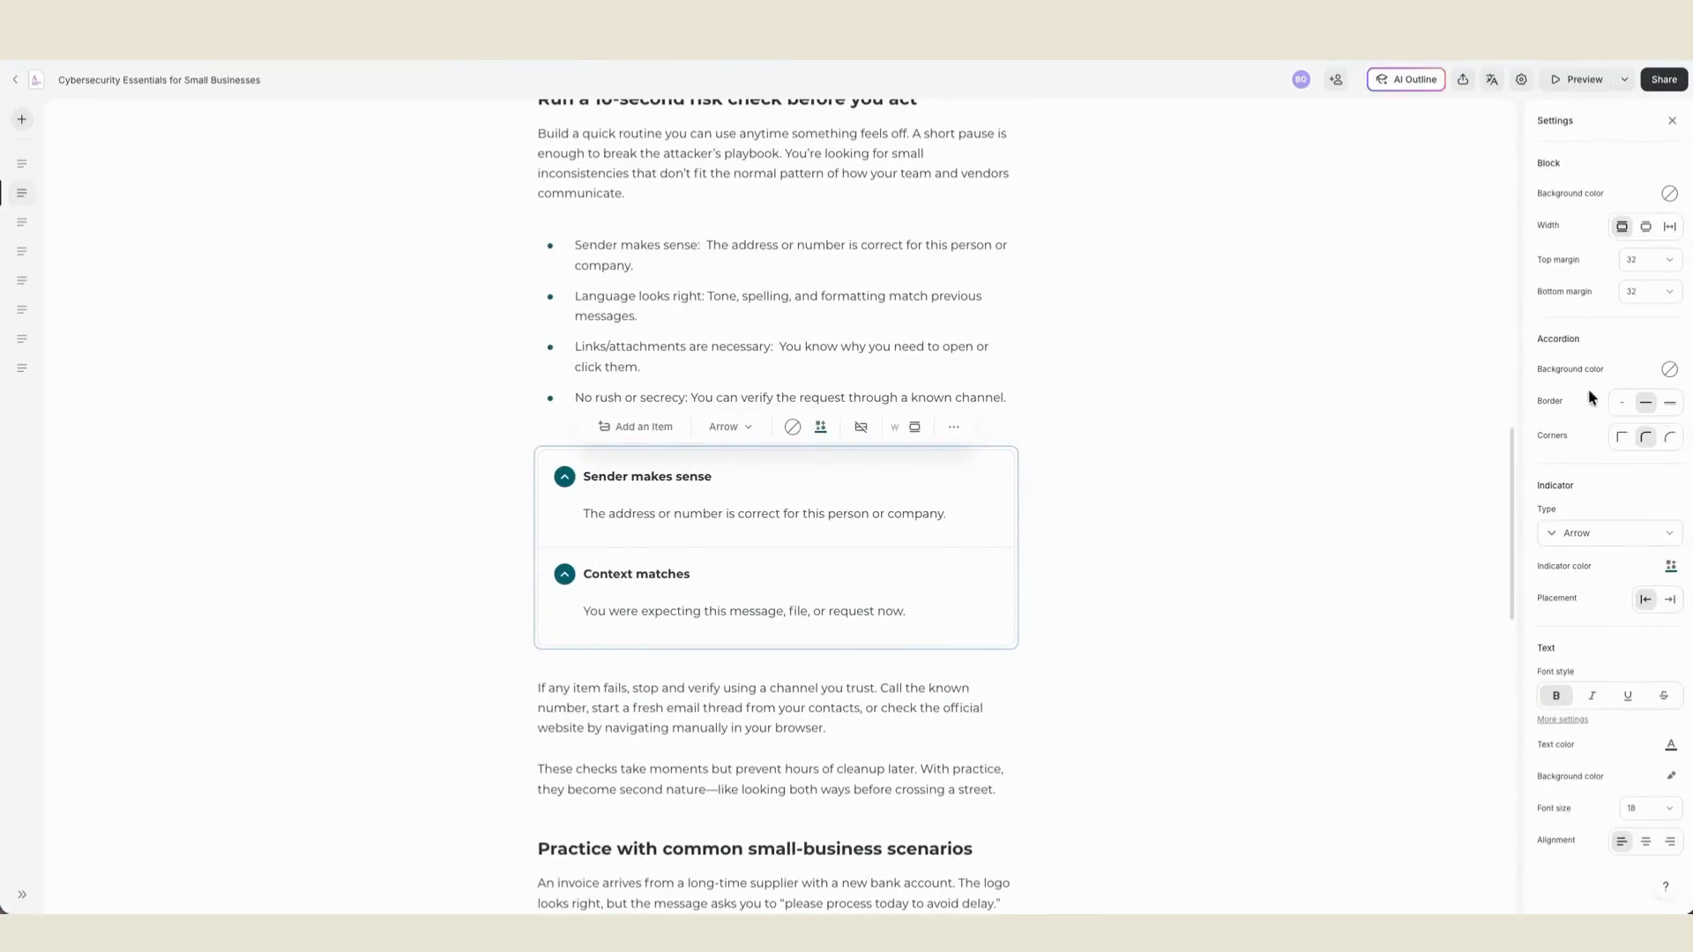
click(1668, 193)
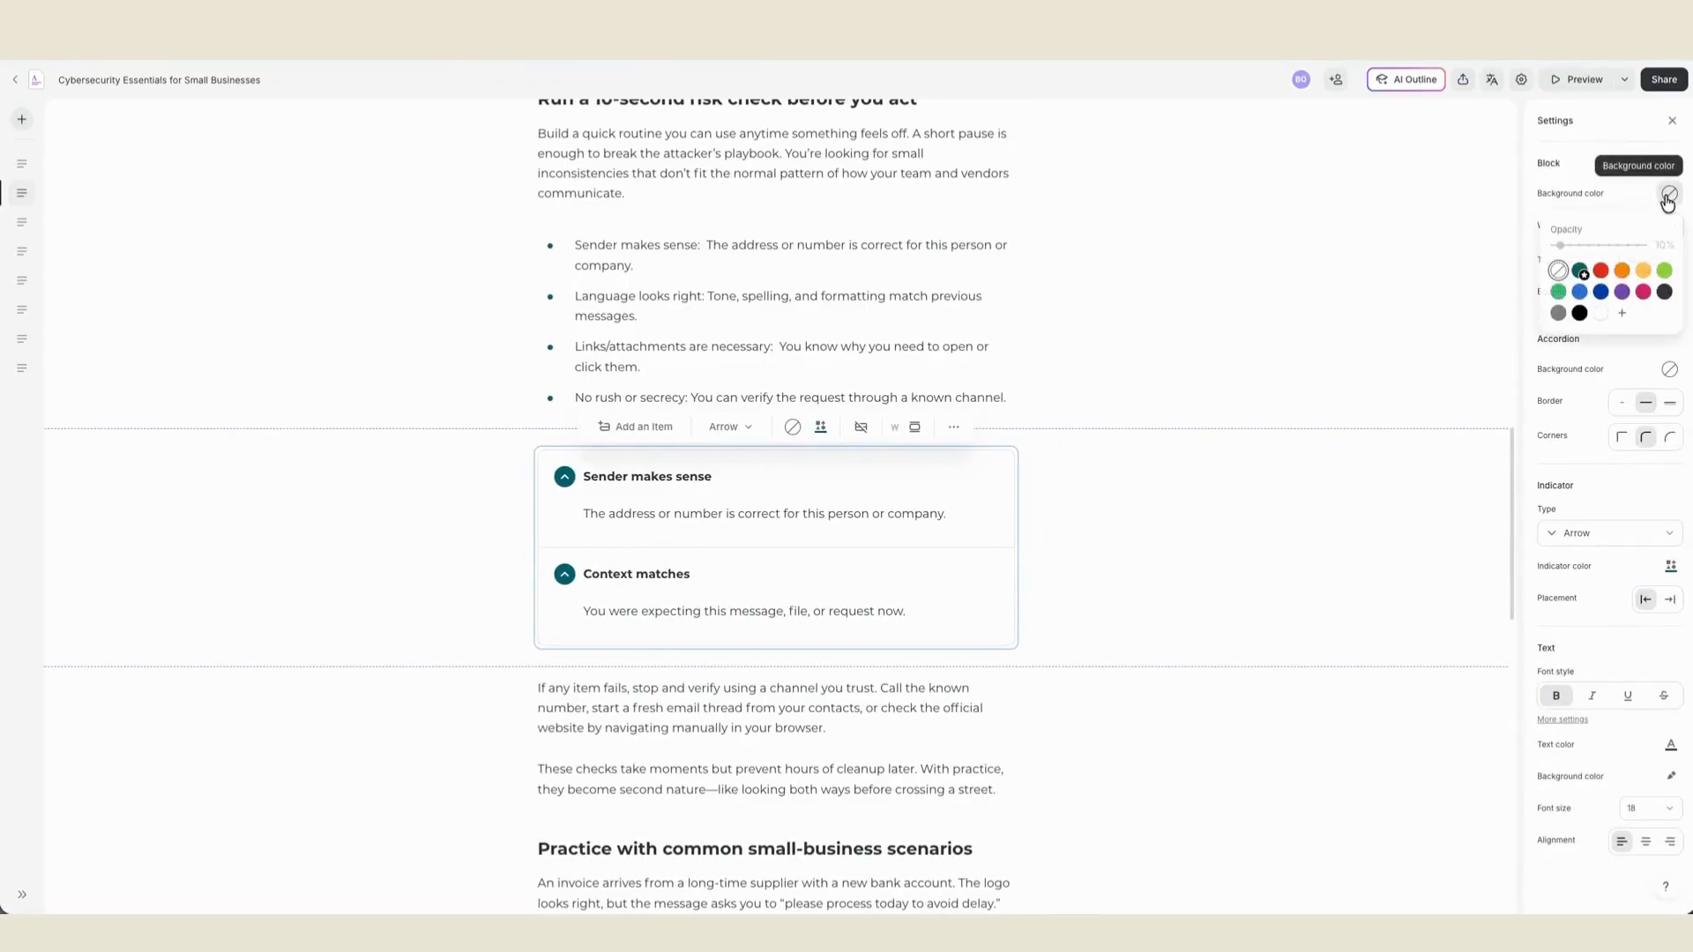
click(1643, 270)
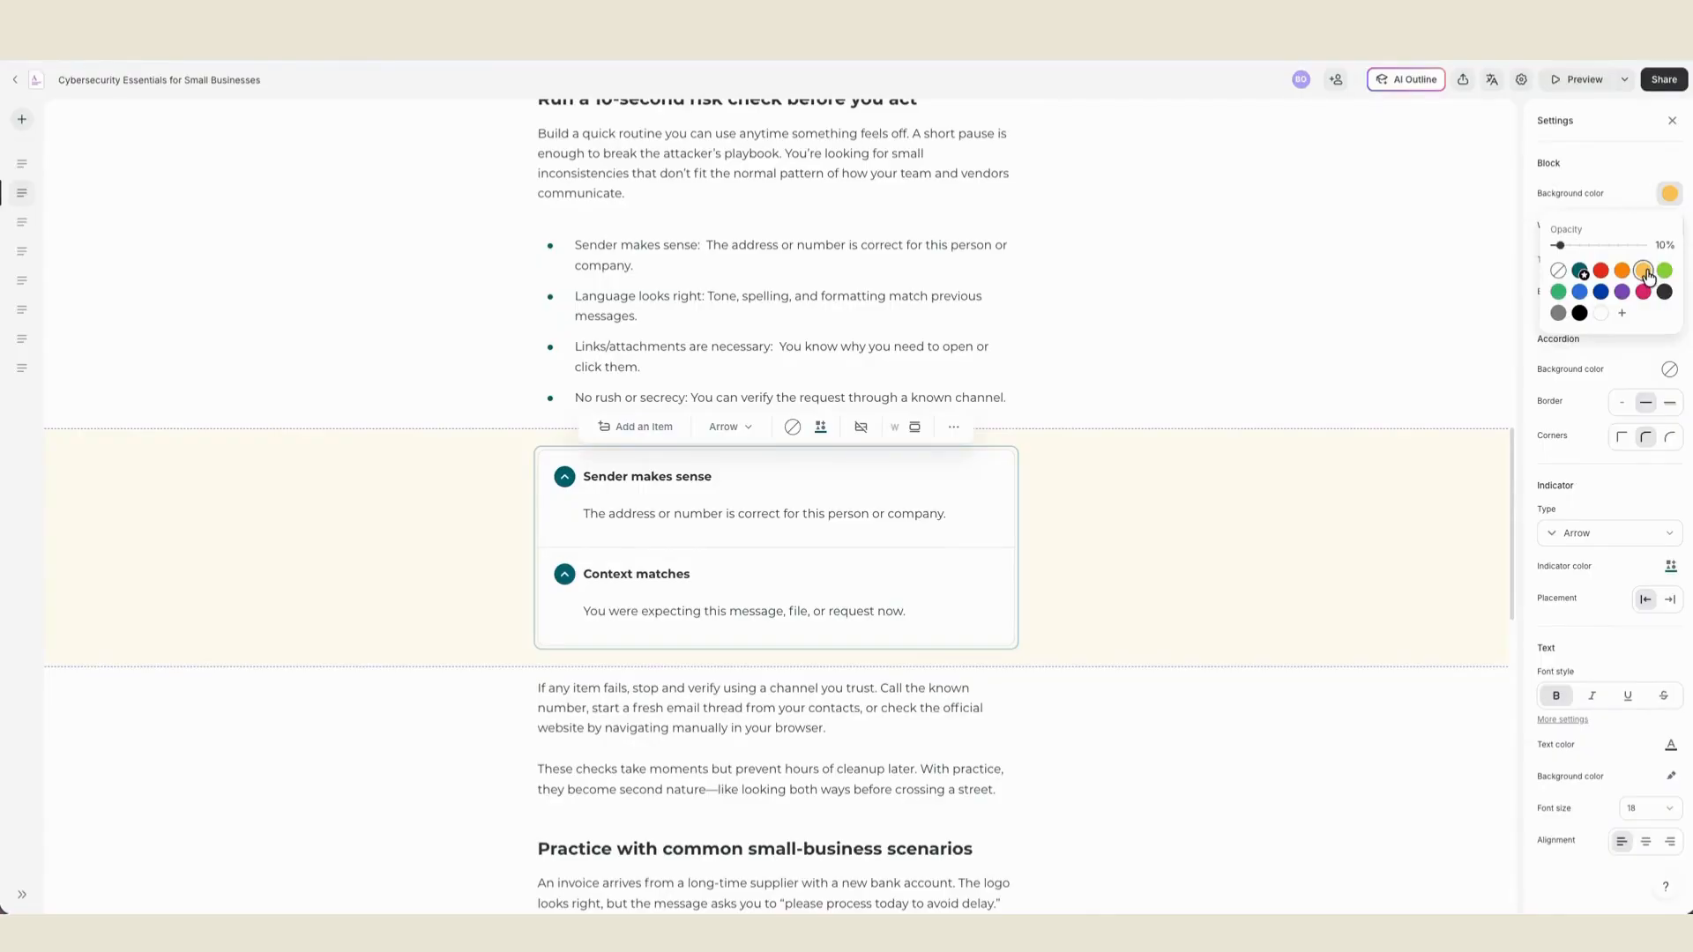
click(1630, 170)
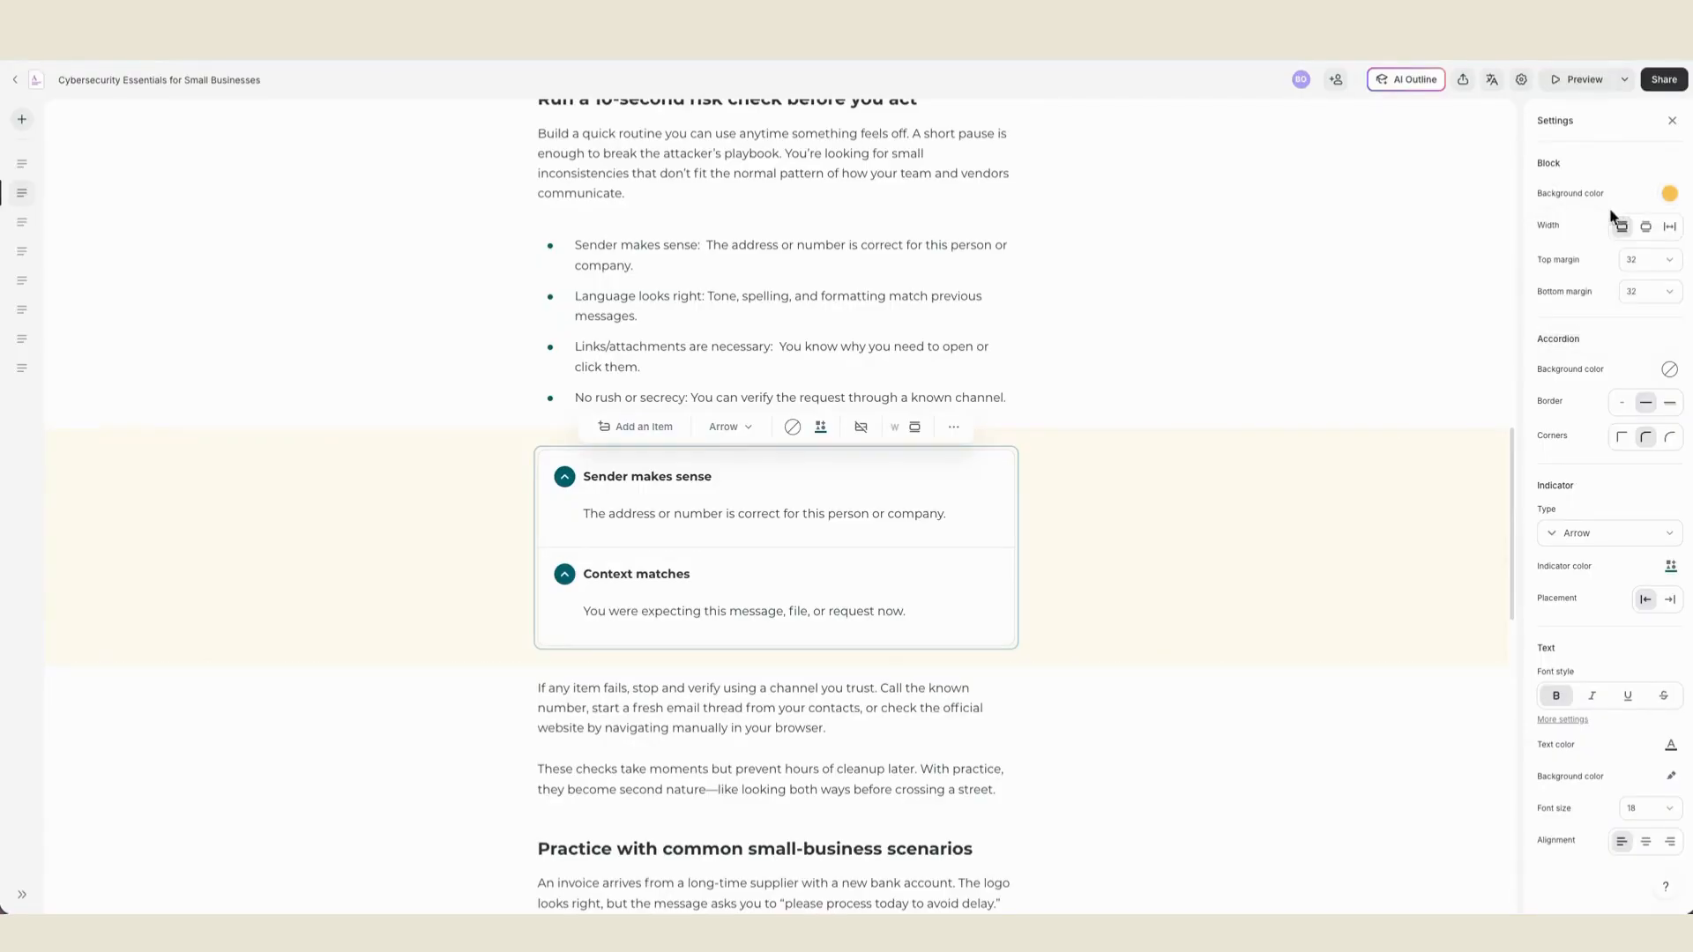
- Try the medium and full widths on the accordion block and return it to the narrowest width
click(1645, 228)
click(1669, 228)
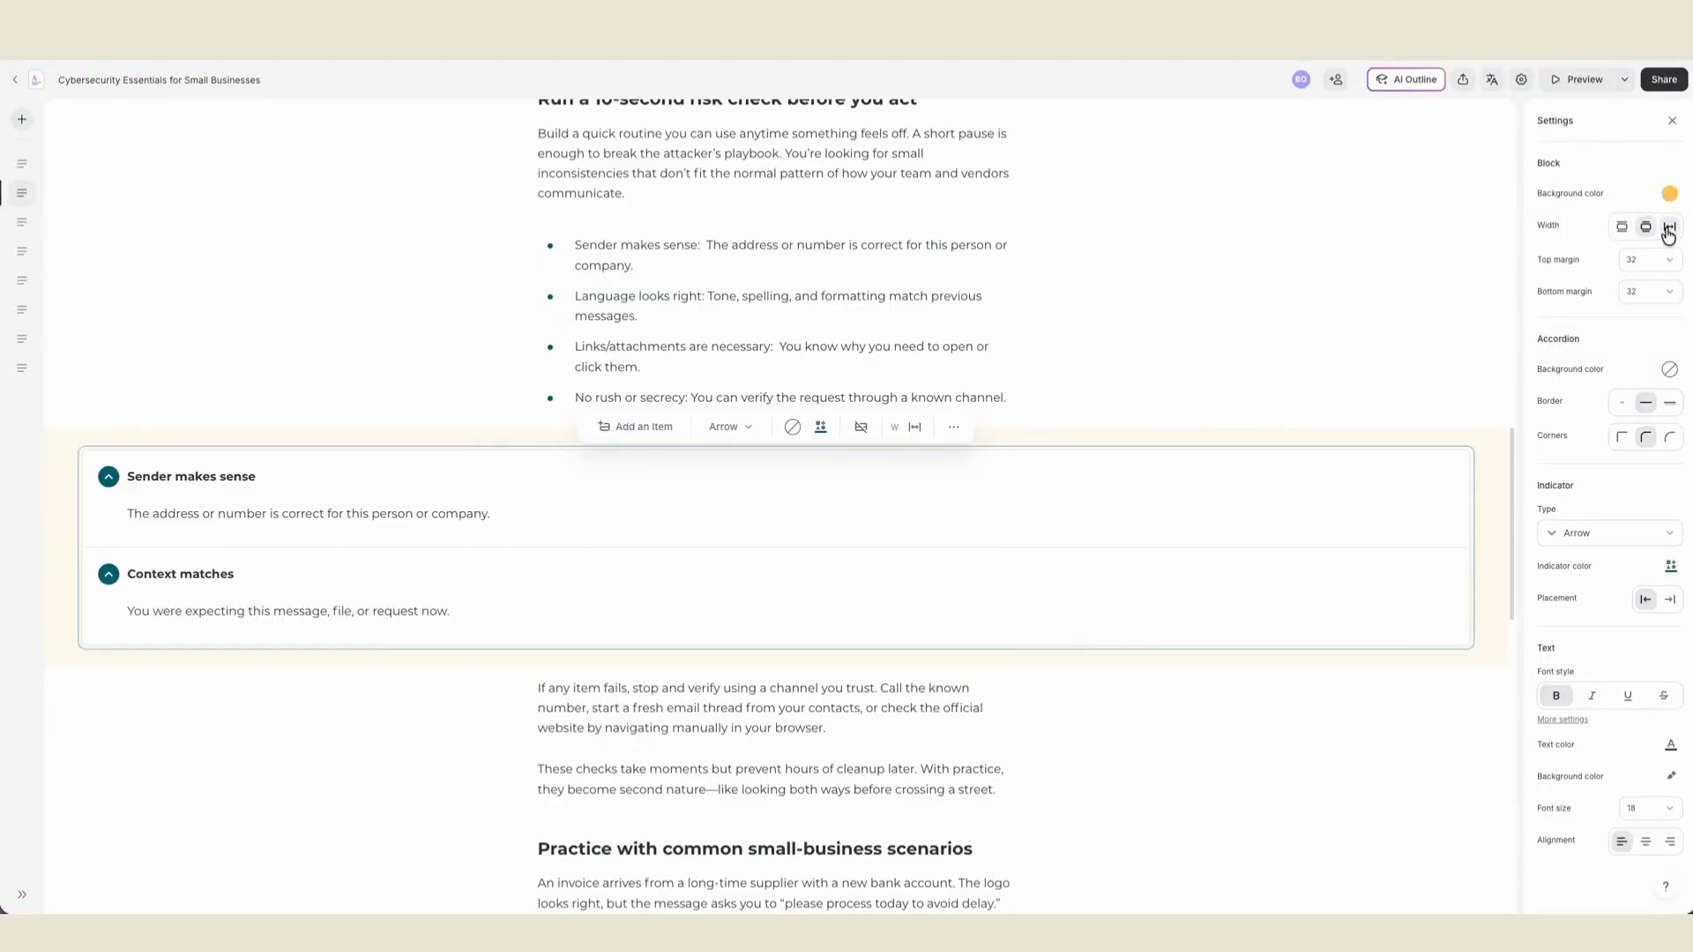
click(1647, 230)
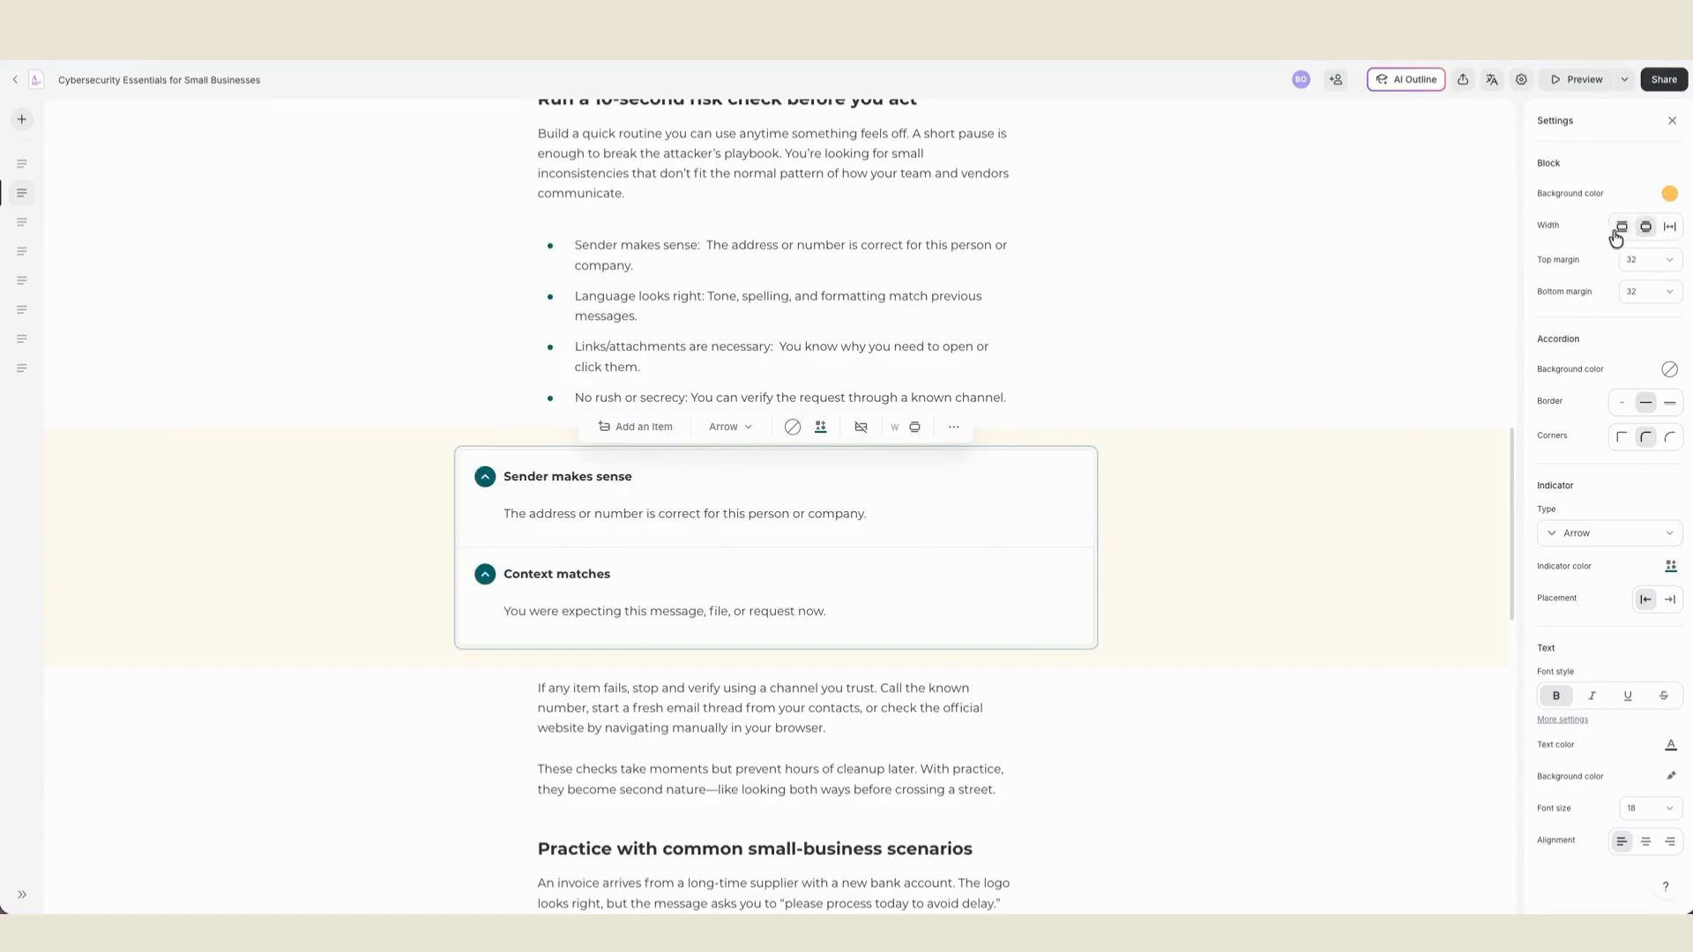
click(1618, 231)
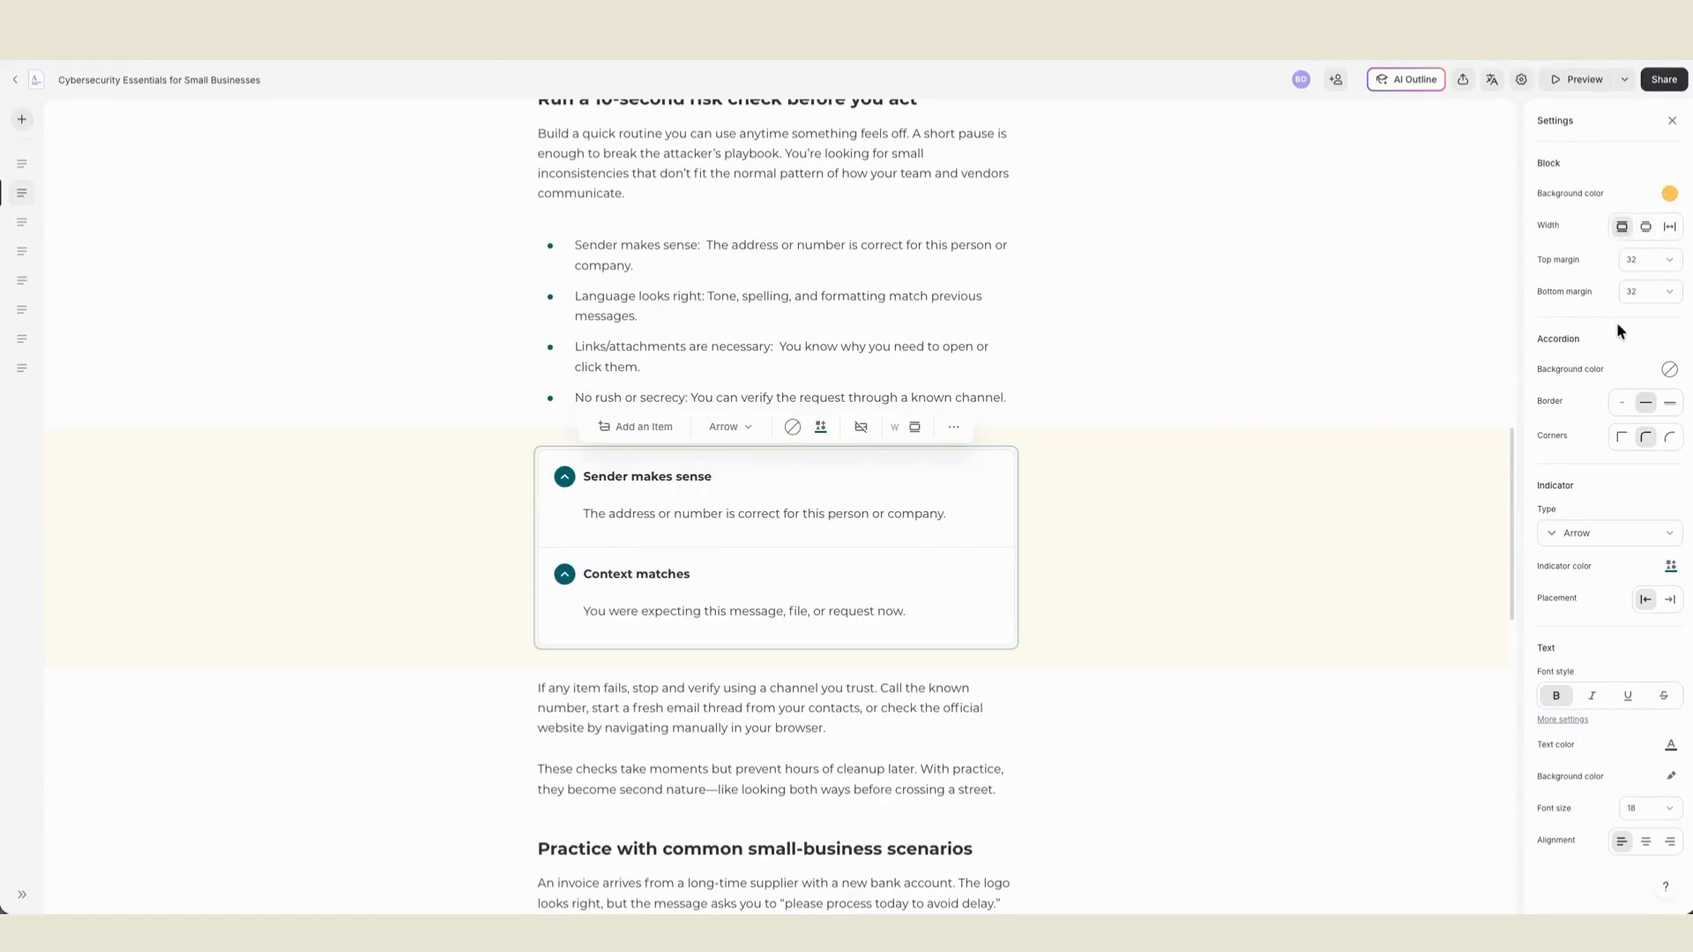
- Try a light orange background on the accordion items and reset the accordion background to no color
click(1668, 371)
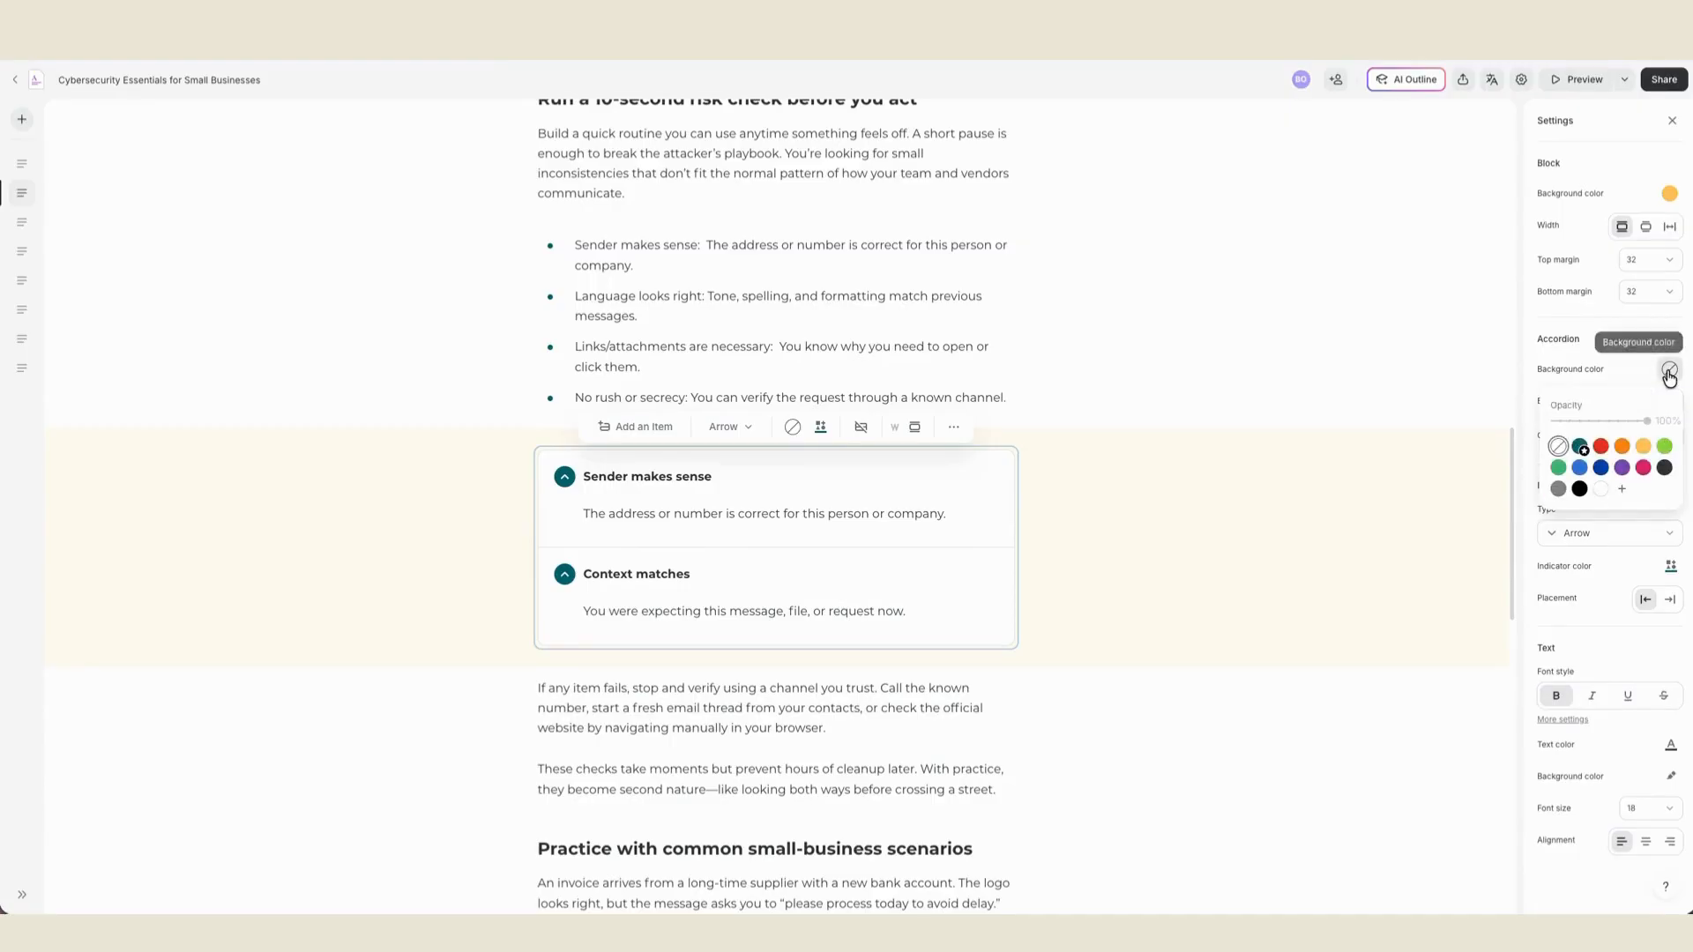
click(1621, 446)
click(1645, 447)
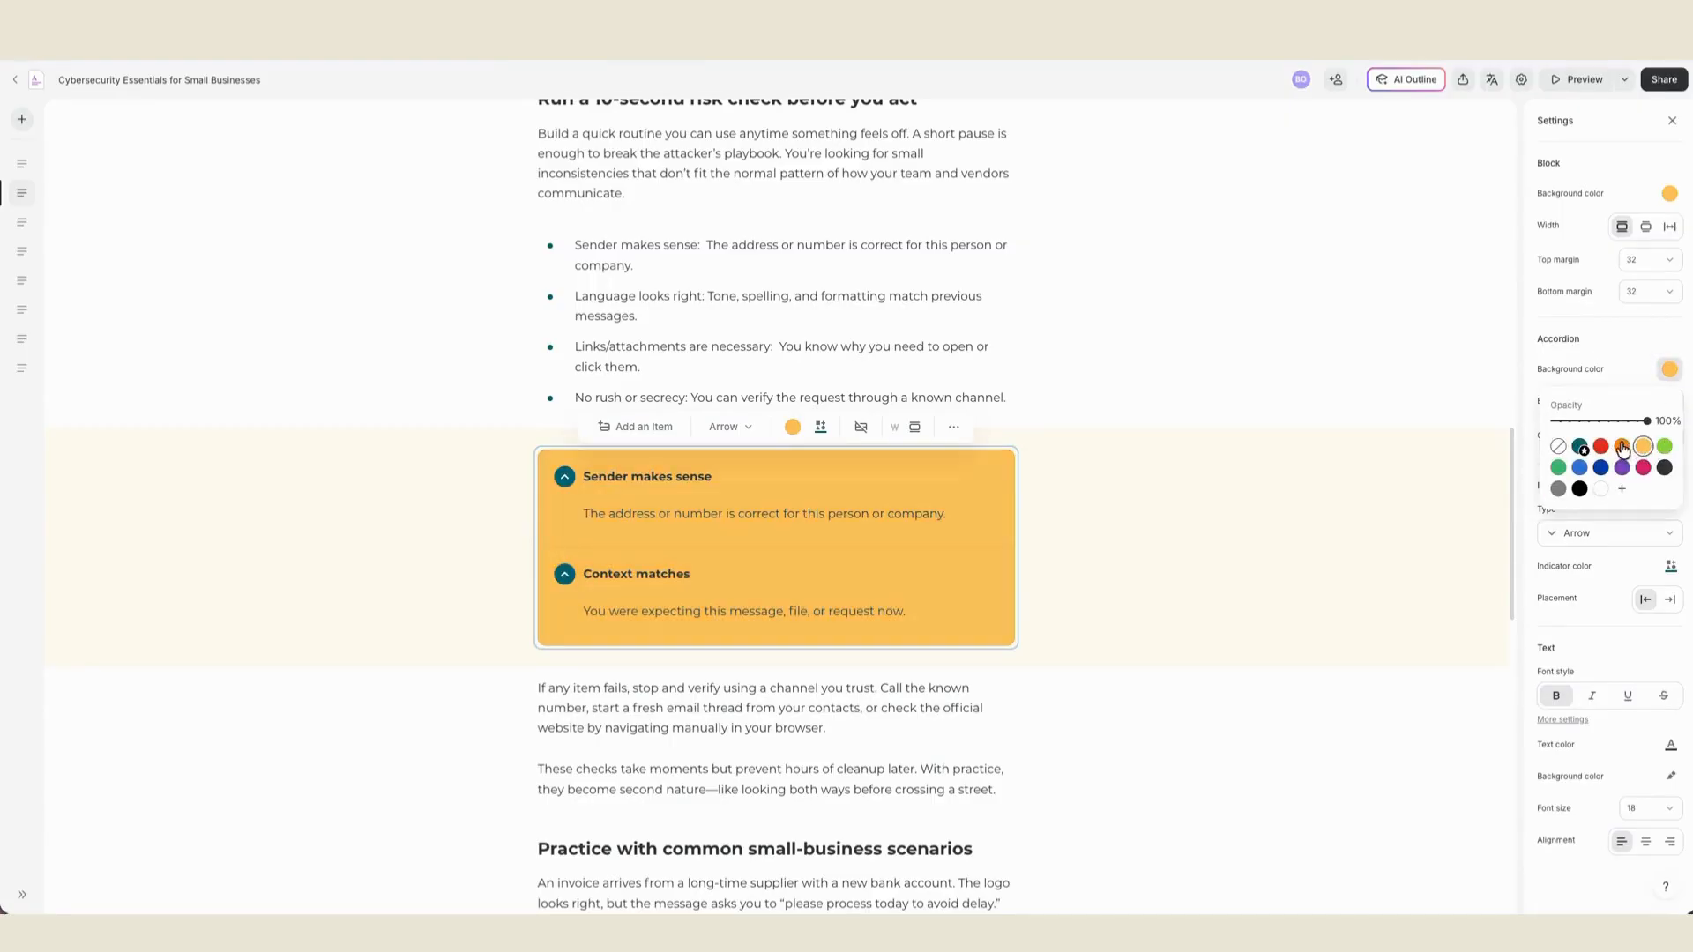
click(1558, 446)
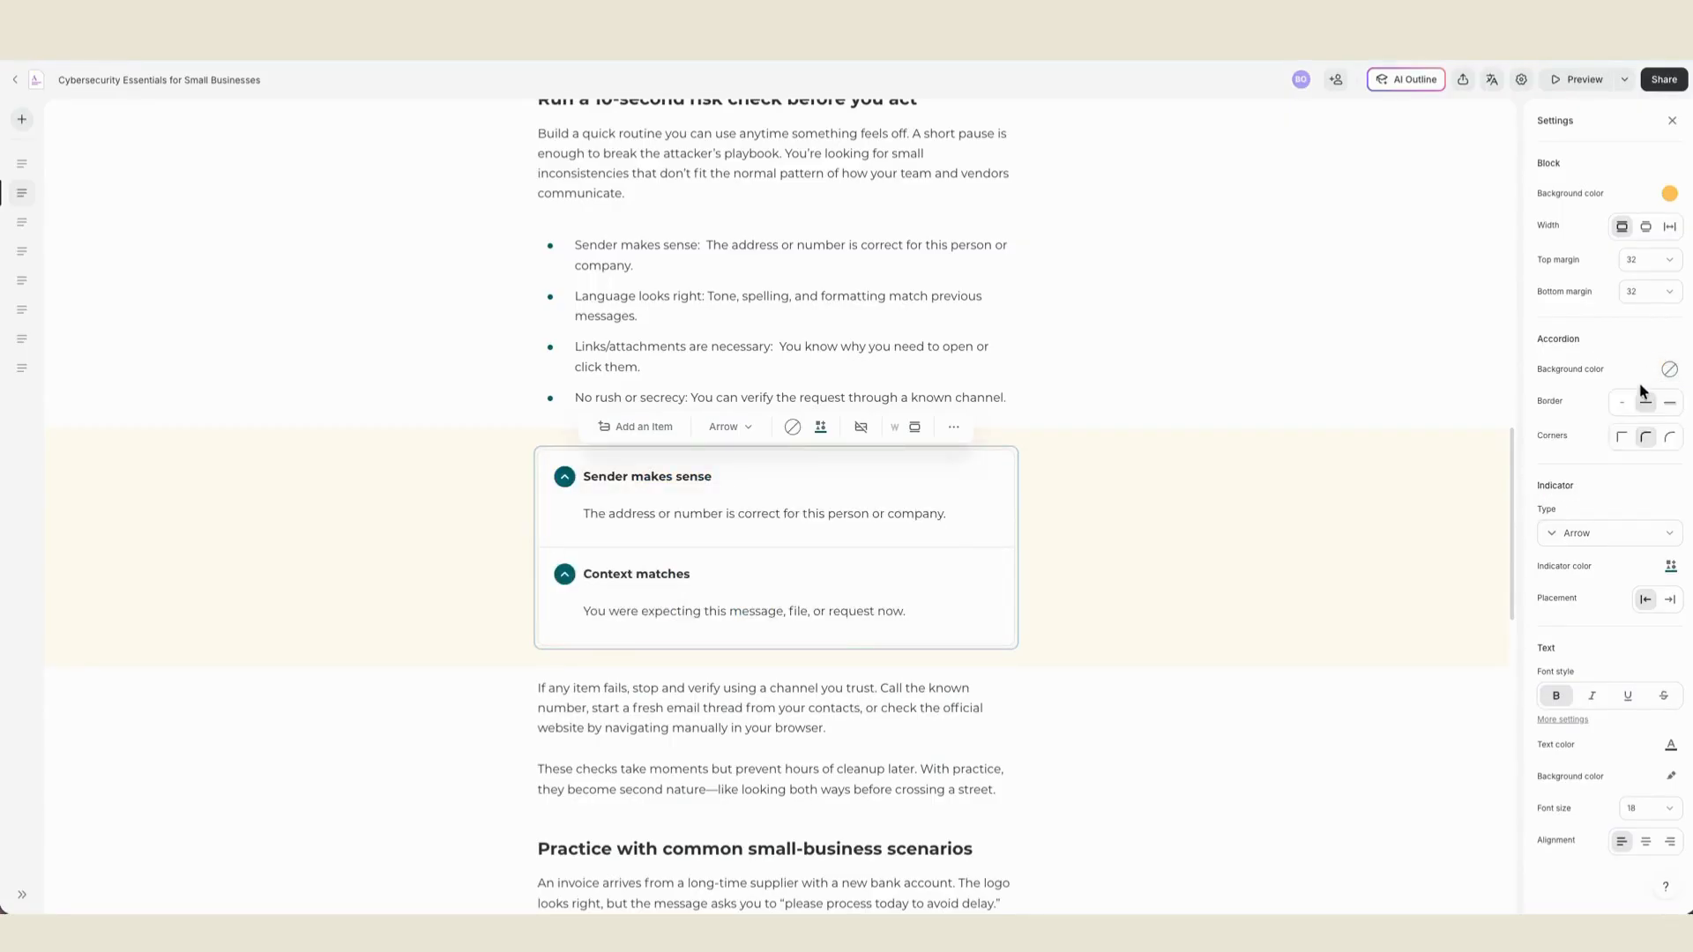
- Try the most rounded and the square corner styles on the accordion and return to slightly rounded corners
click(1667, 439)
click(1619, 440)
click(1646, 444)
- Try numbers as the accordion's indicator type and switch the indicator type to Plus
click(1592, 534)
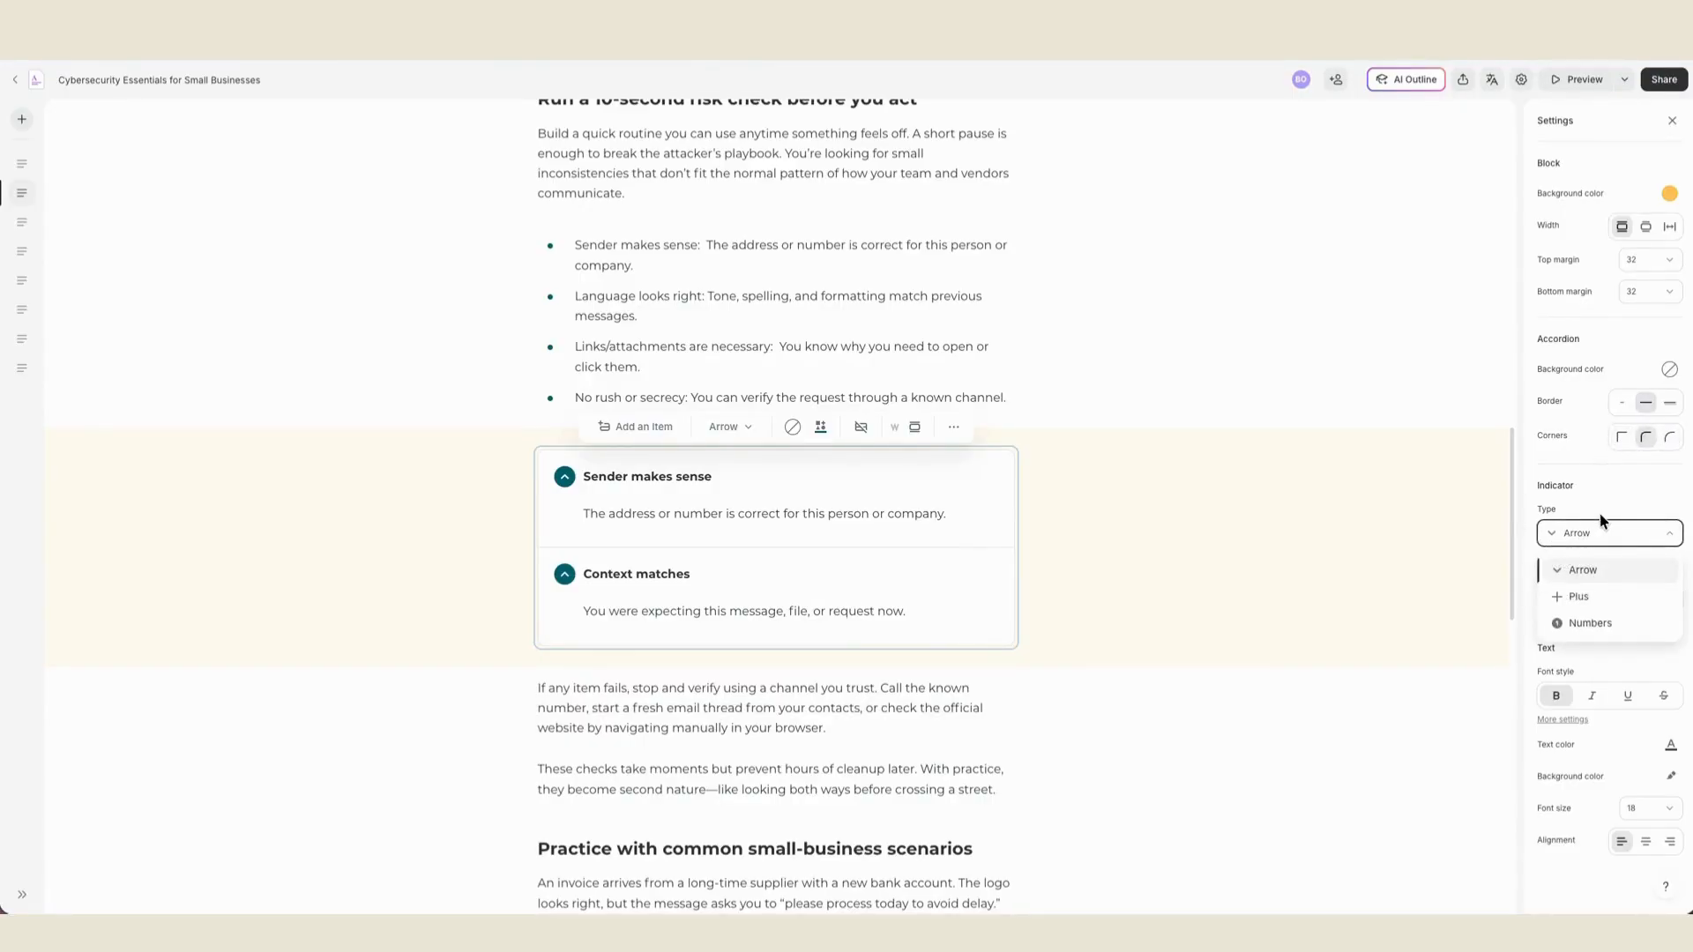
click(1586, 621)
click(1576, 540)
click(1577, 597)
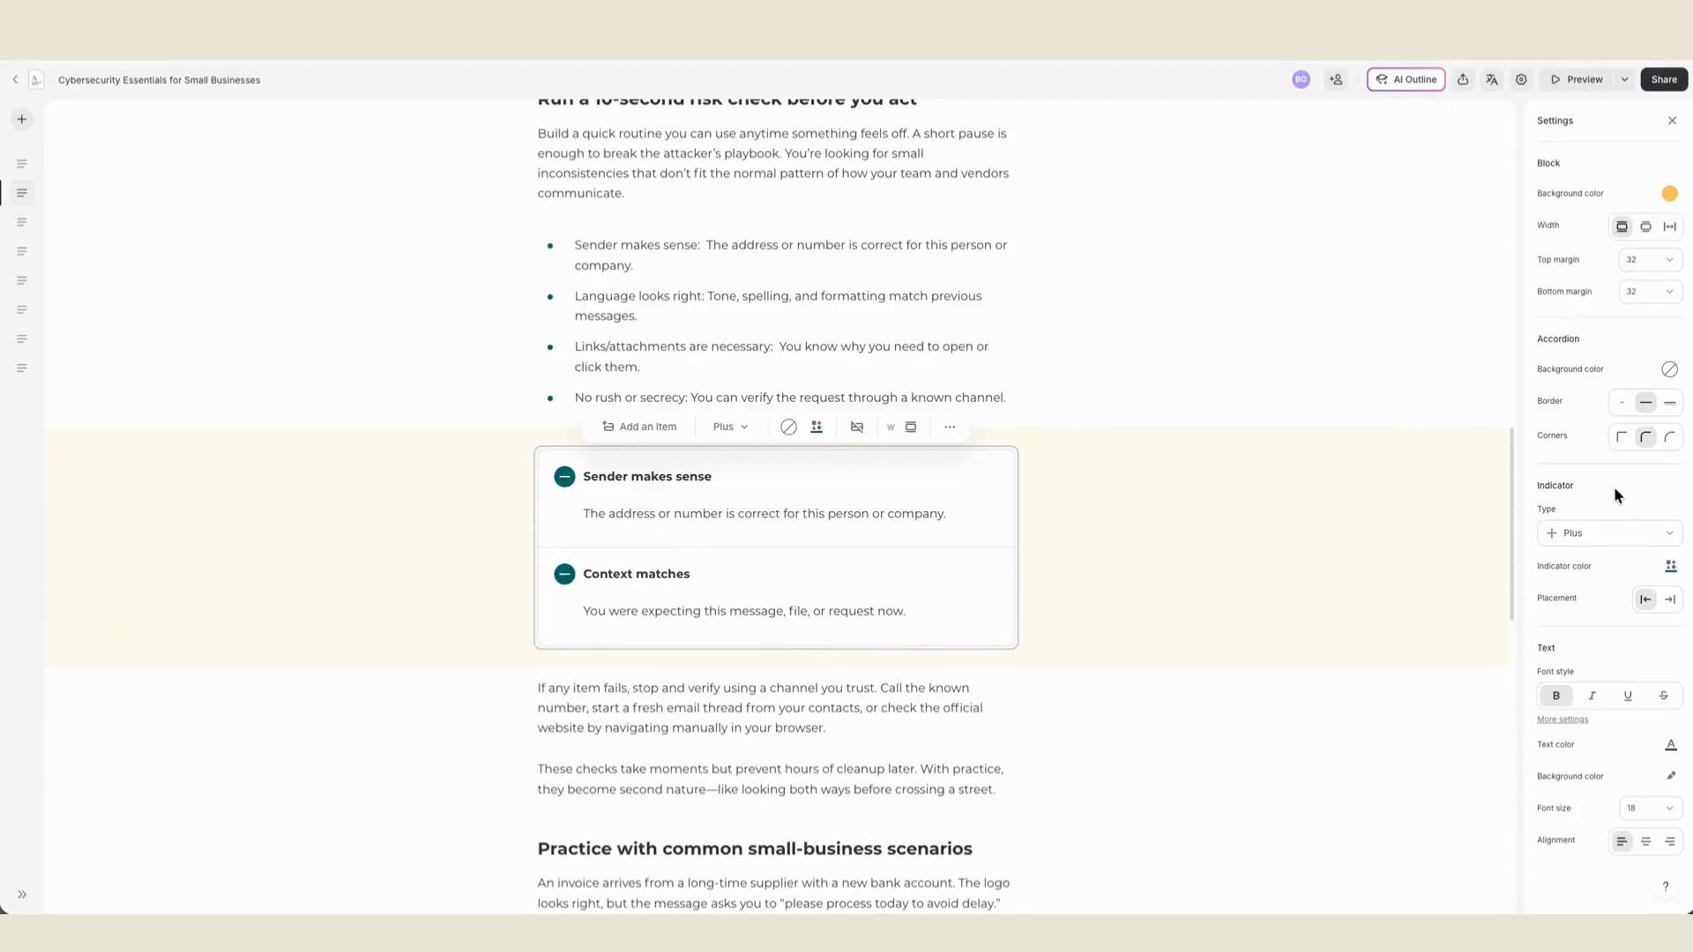
- Try the accordion indicators after the item titles, return them before the titles, and set the indicator color to orange
click(1662, 609)
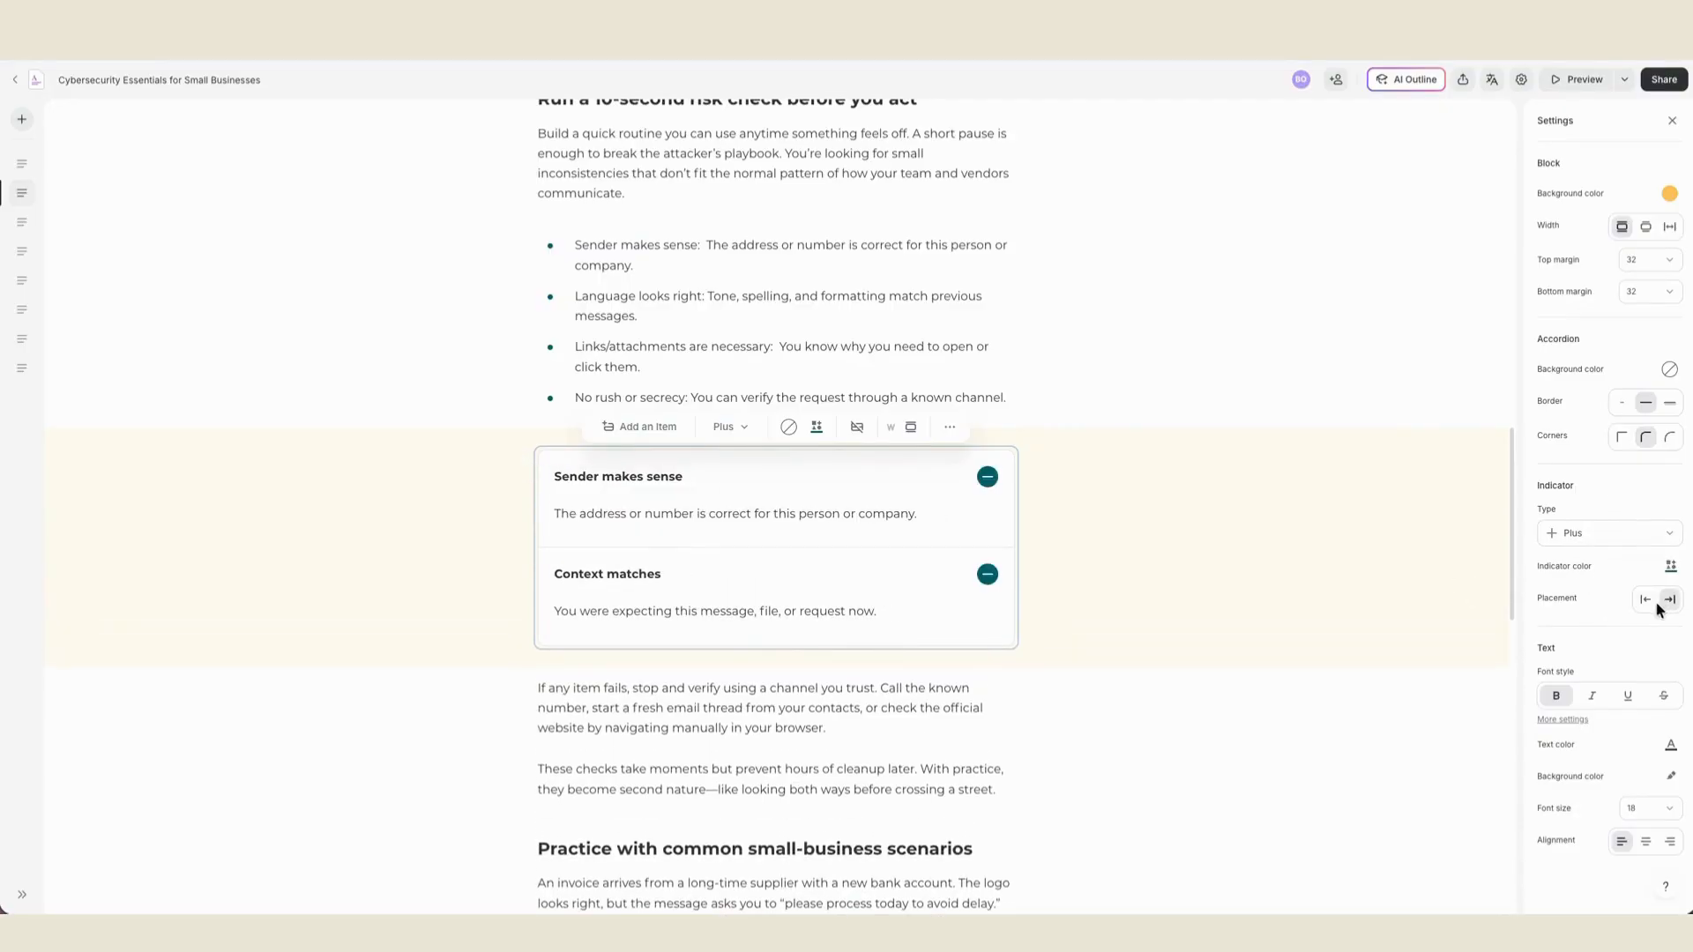
click(1646, 606)
click(1670, 566)
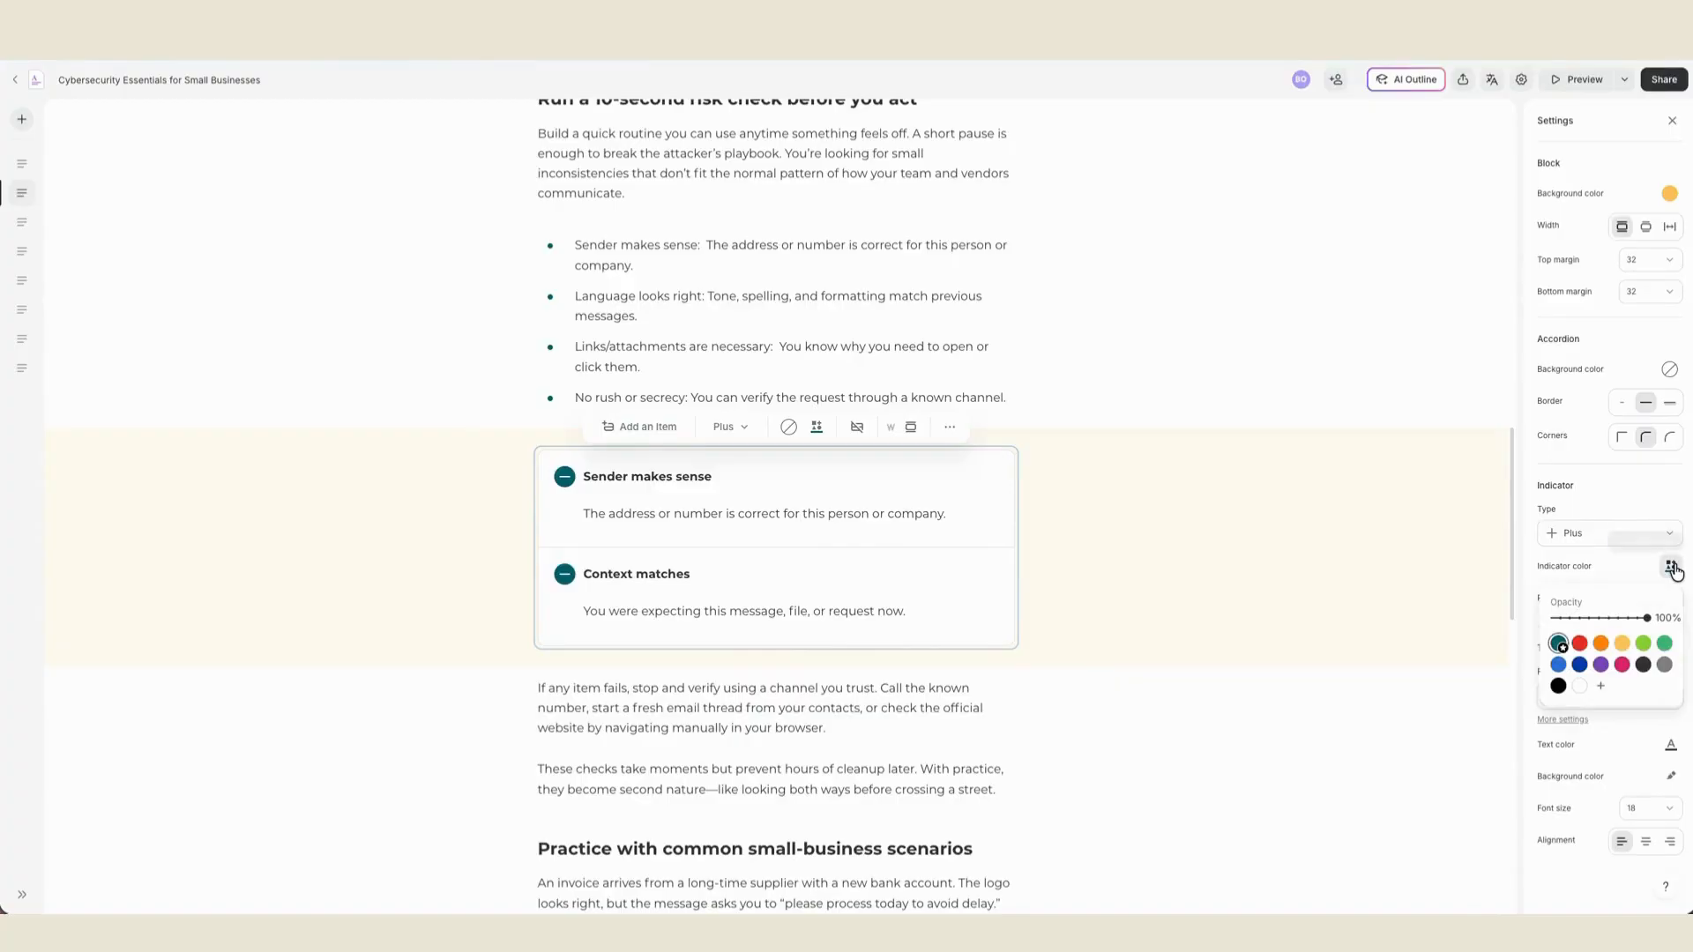
click(1601, 645)
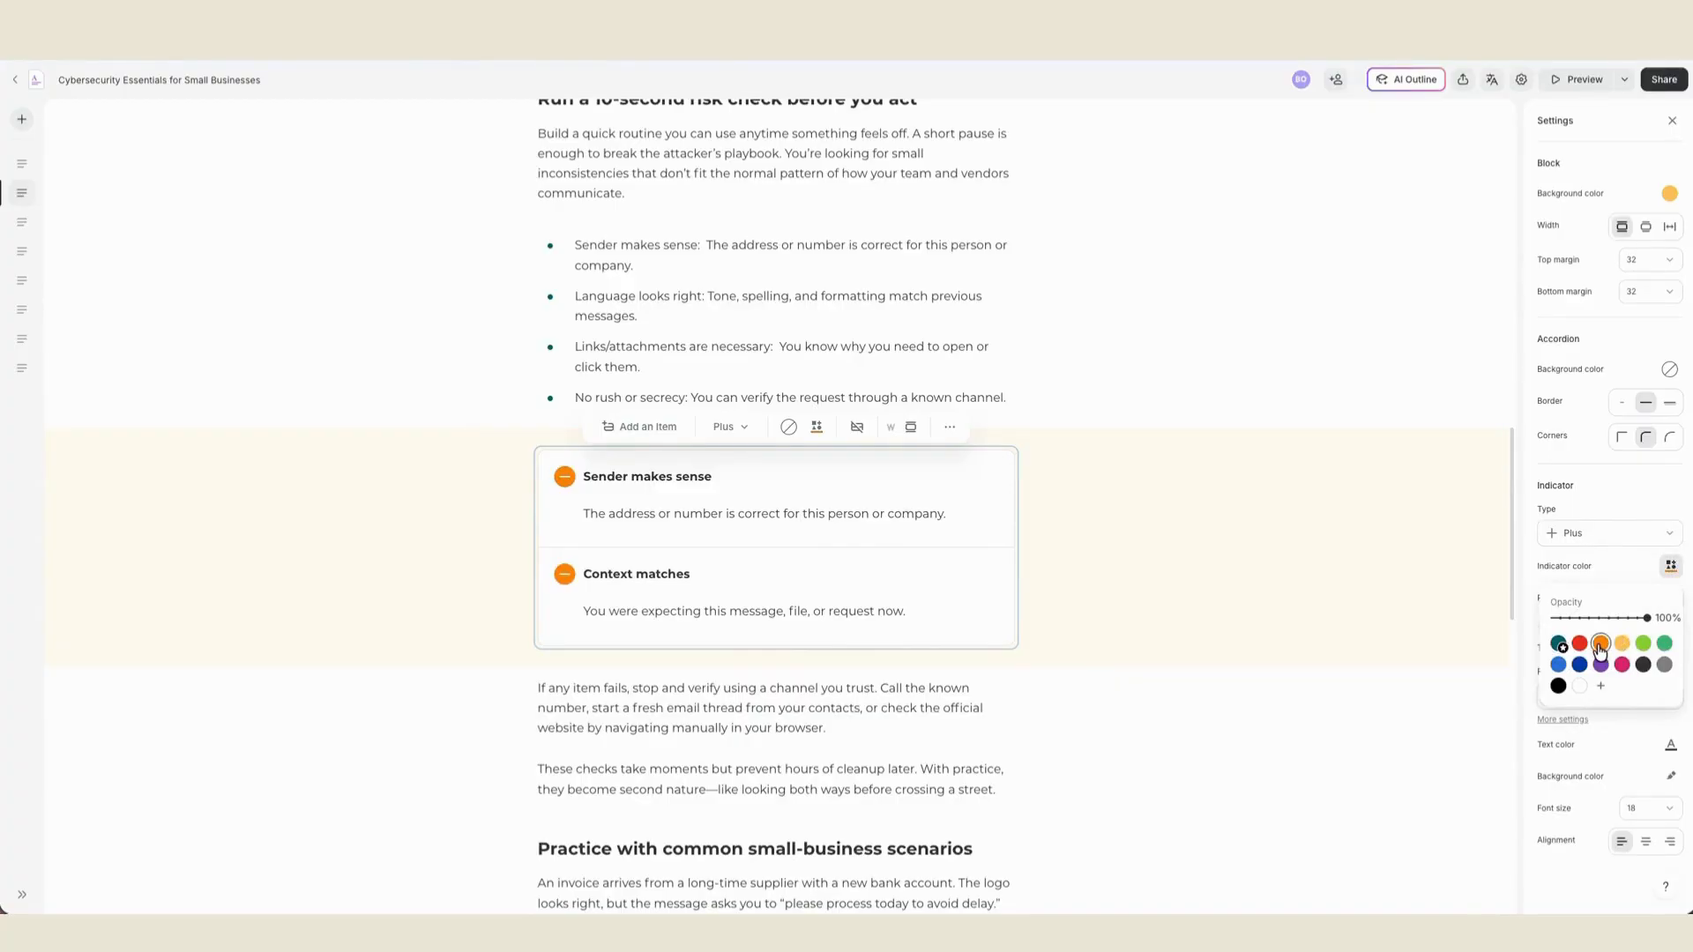
click(1585, 570)
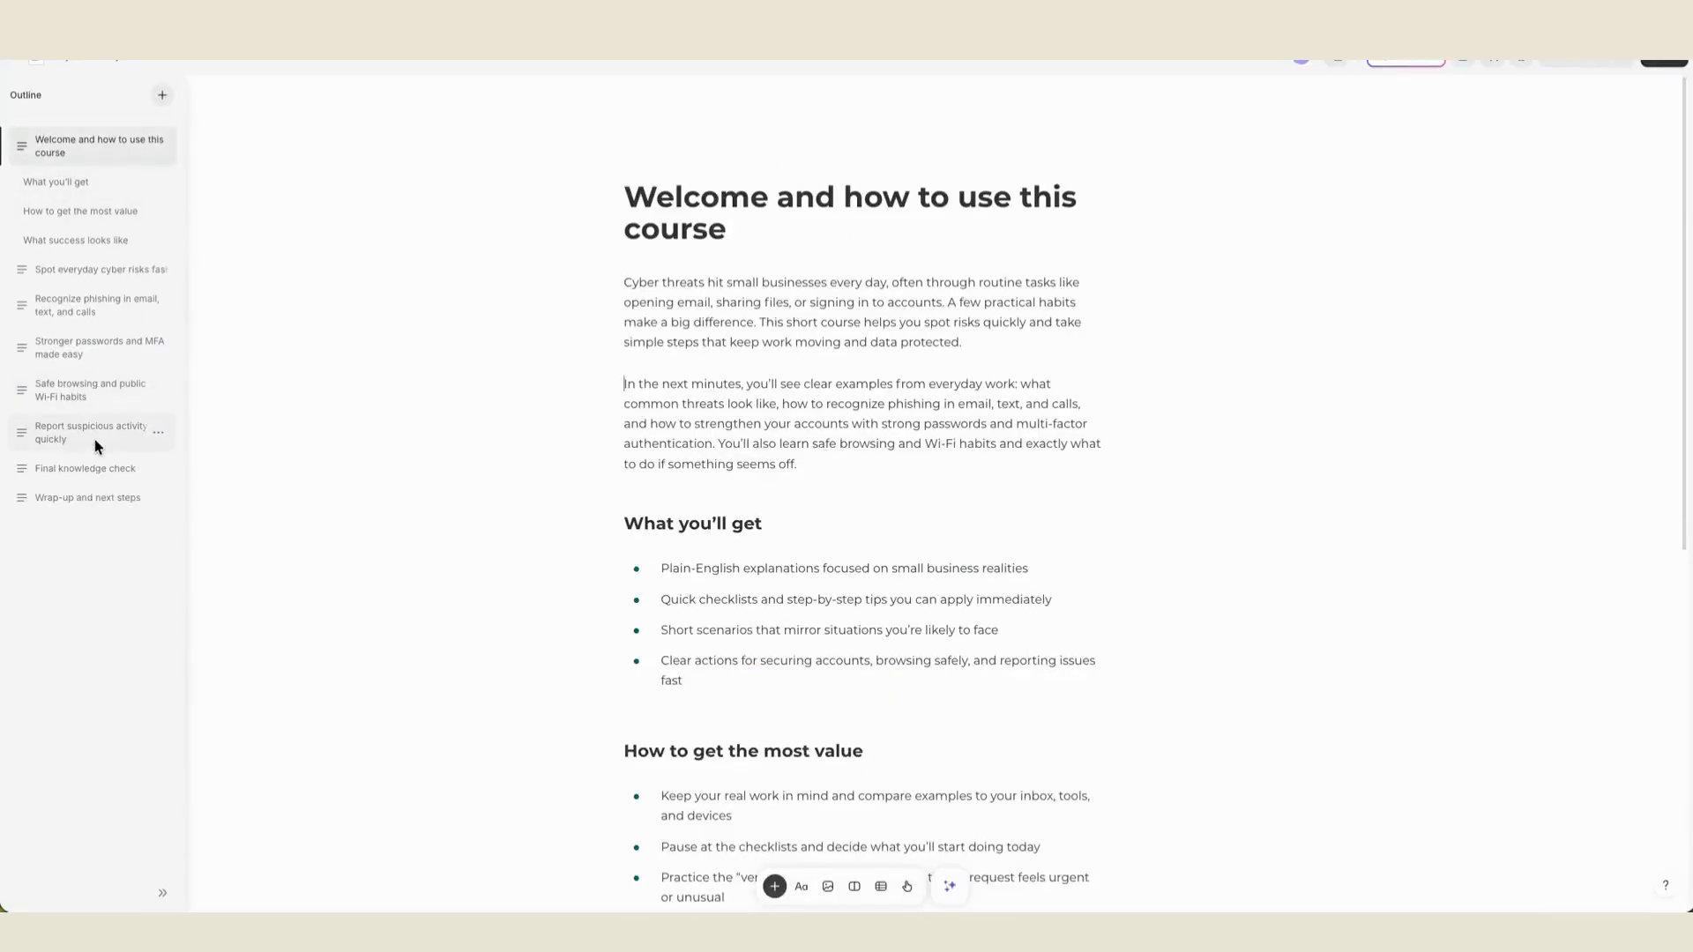
- On the Final knowledge check page, generate AI questions from the phishing, stronger passwords and MFA, and suspicious activity reporting sections
click(96, 468)
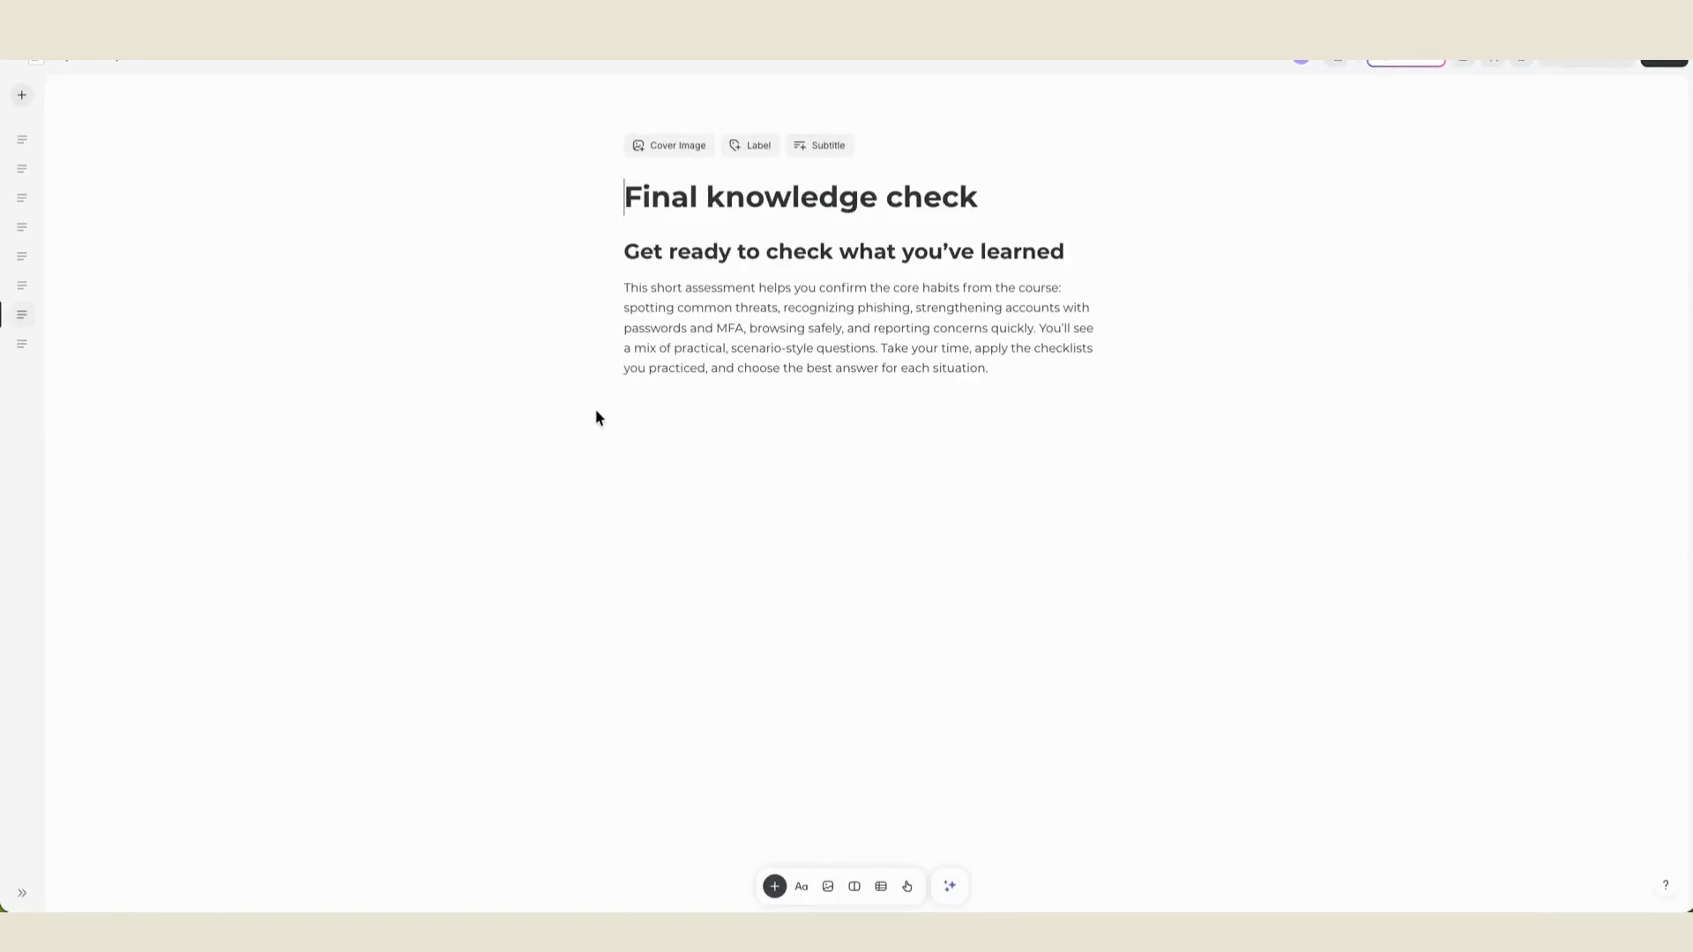
click(633, 408)
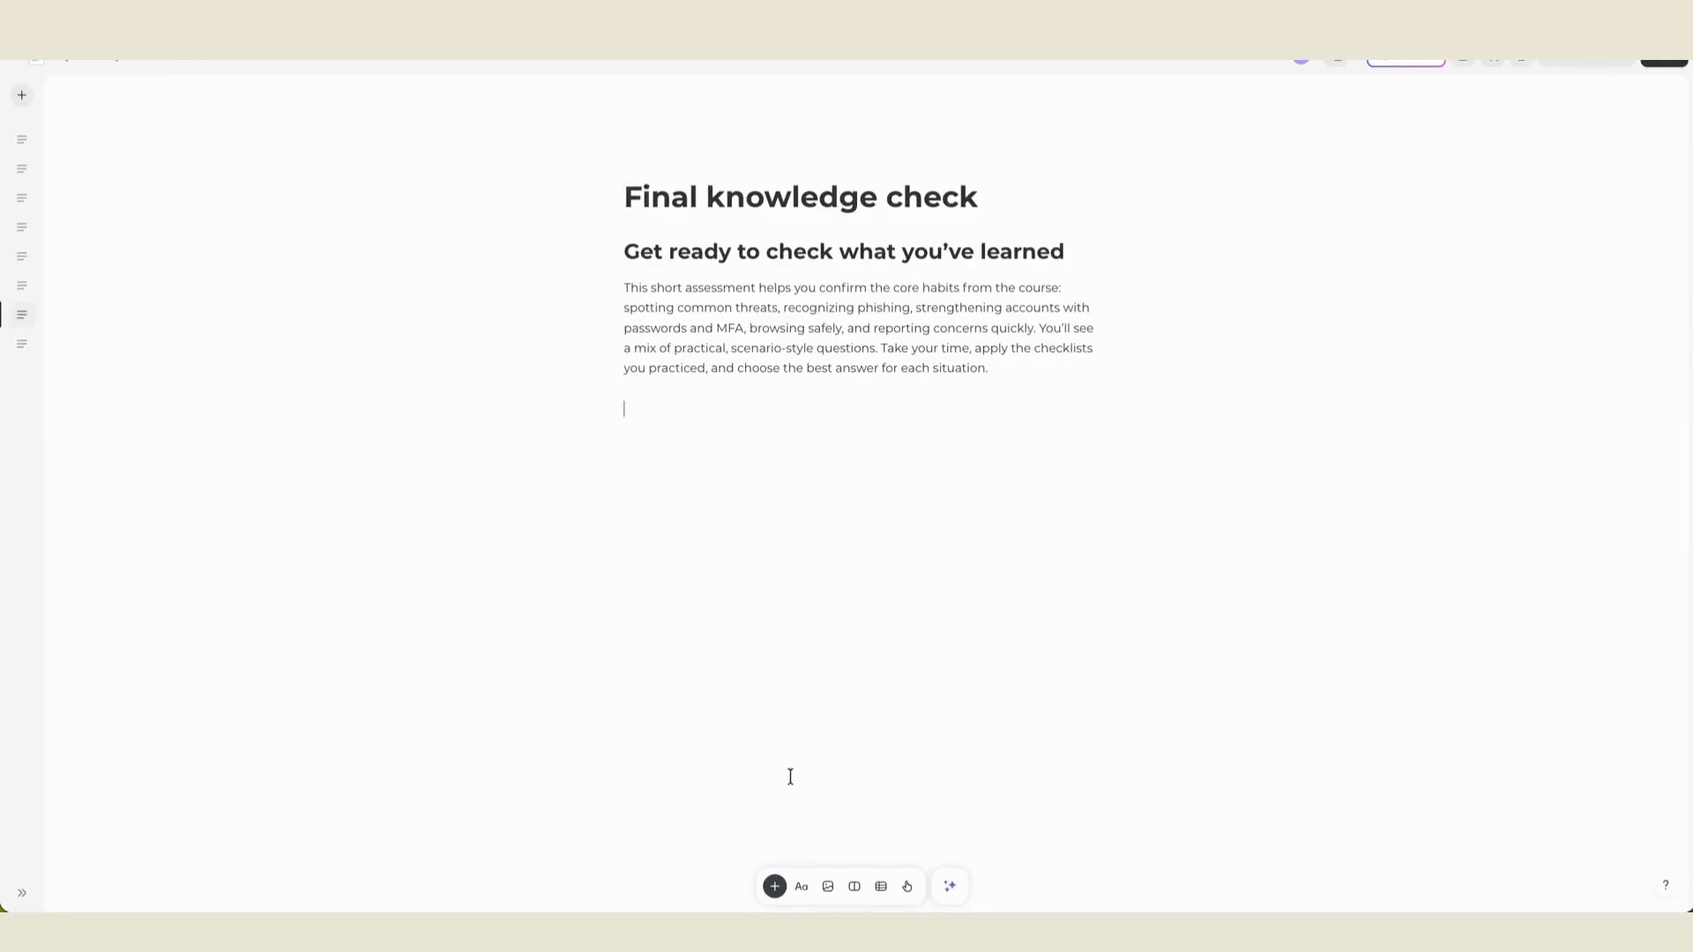
click(955, 888)
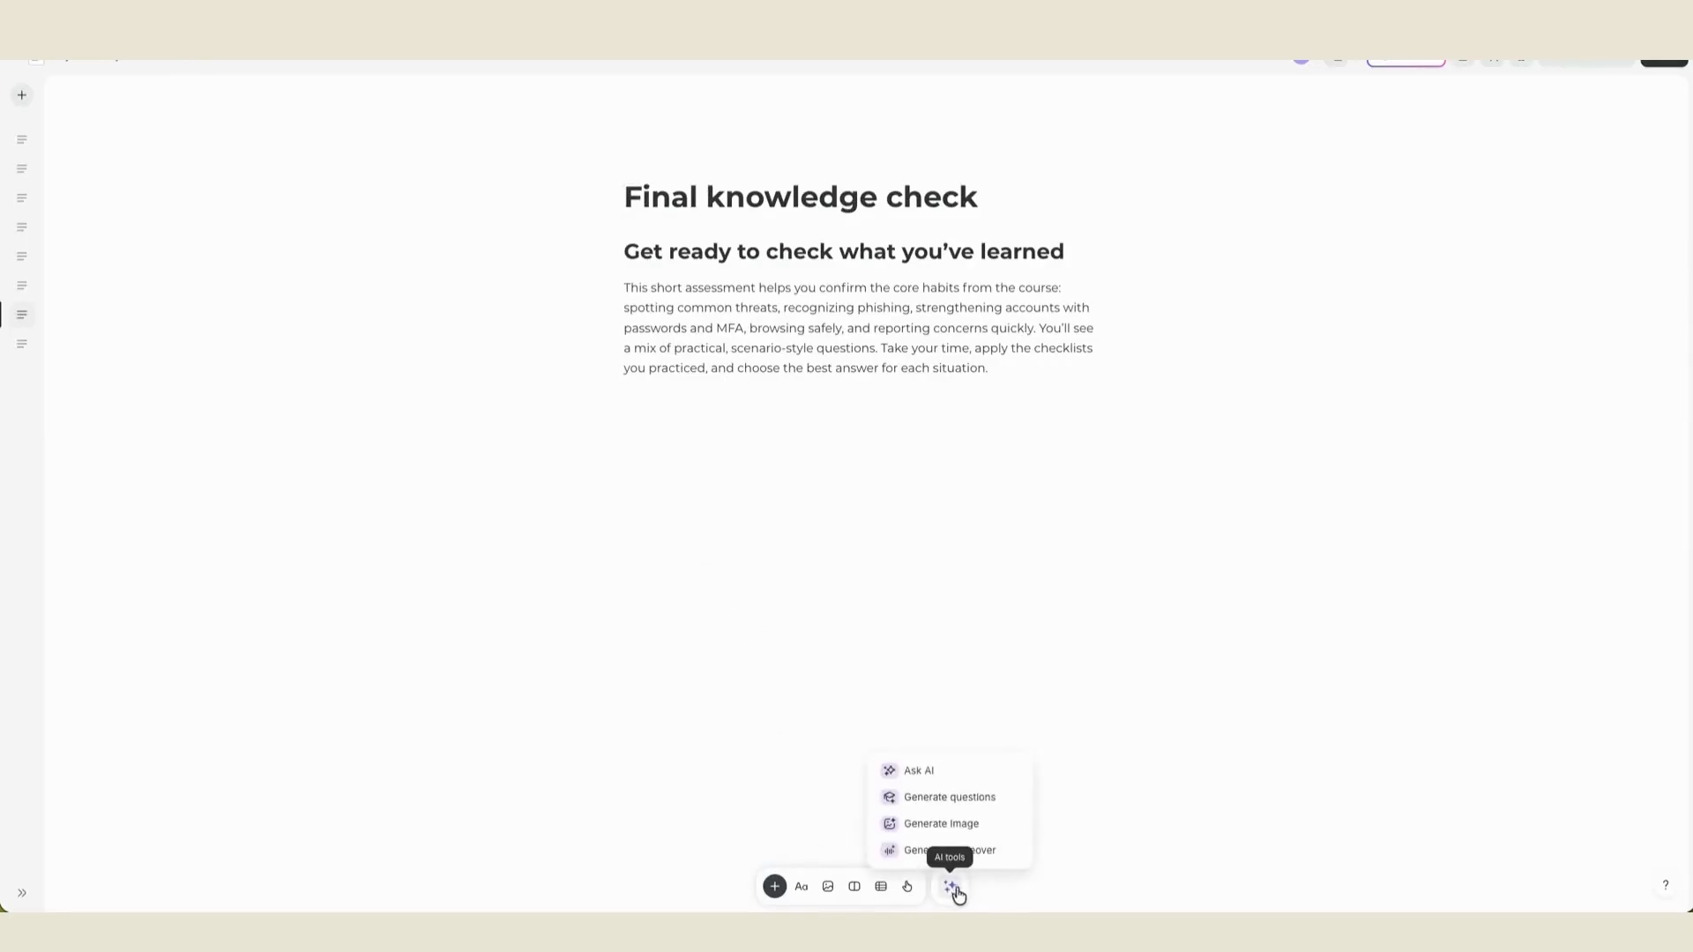
click(974, 800)
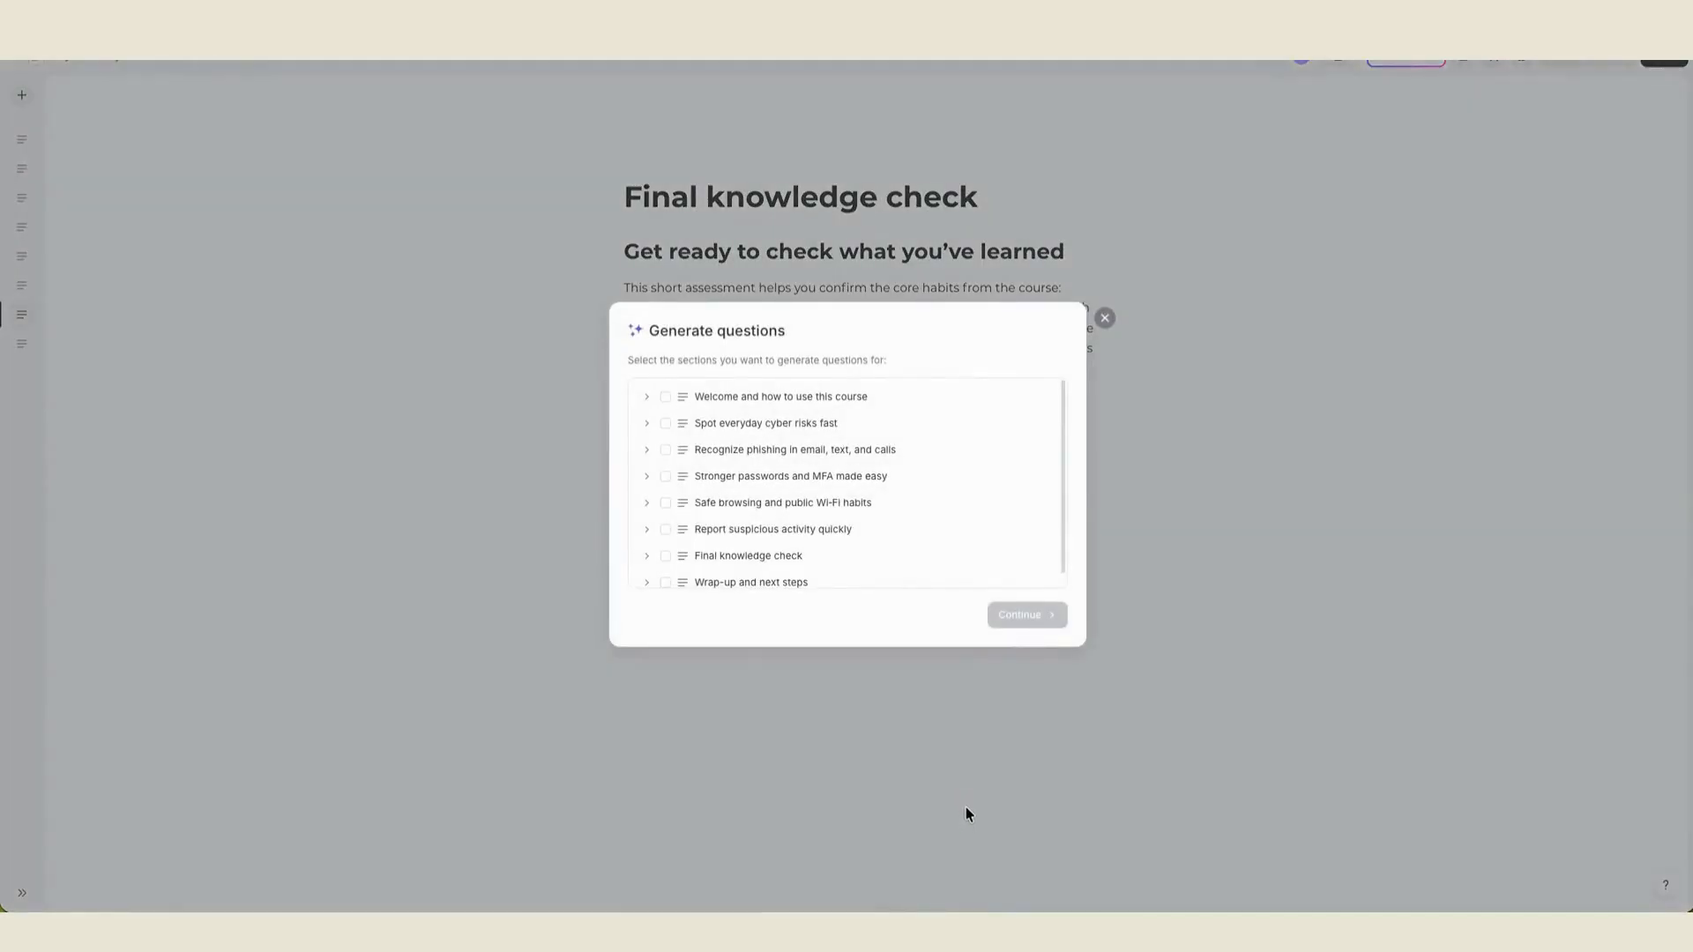
scroll(948, 443, down, 1)
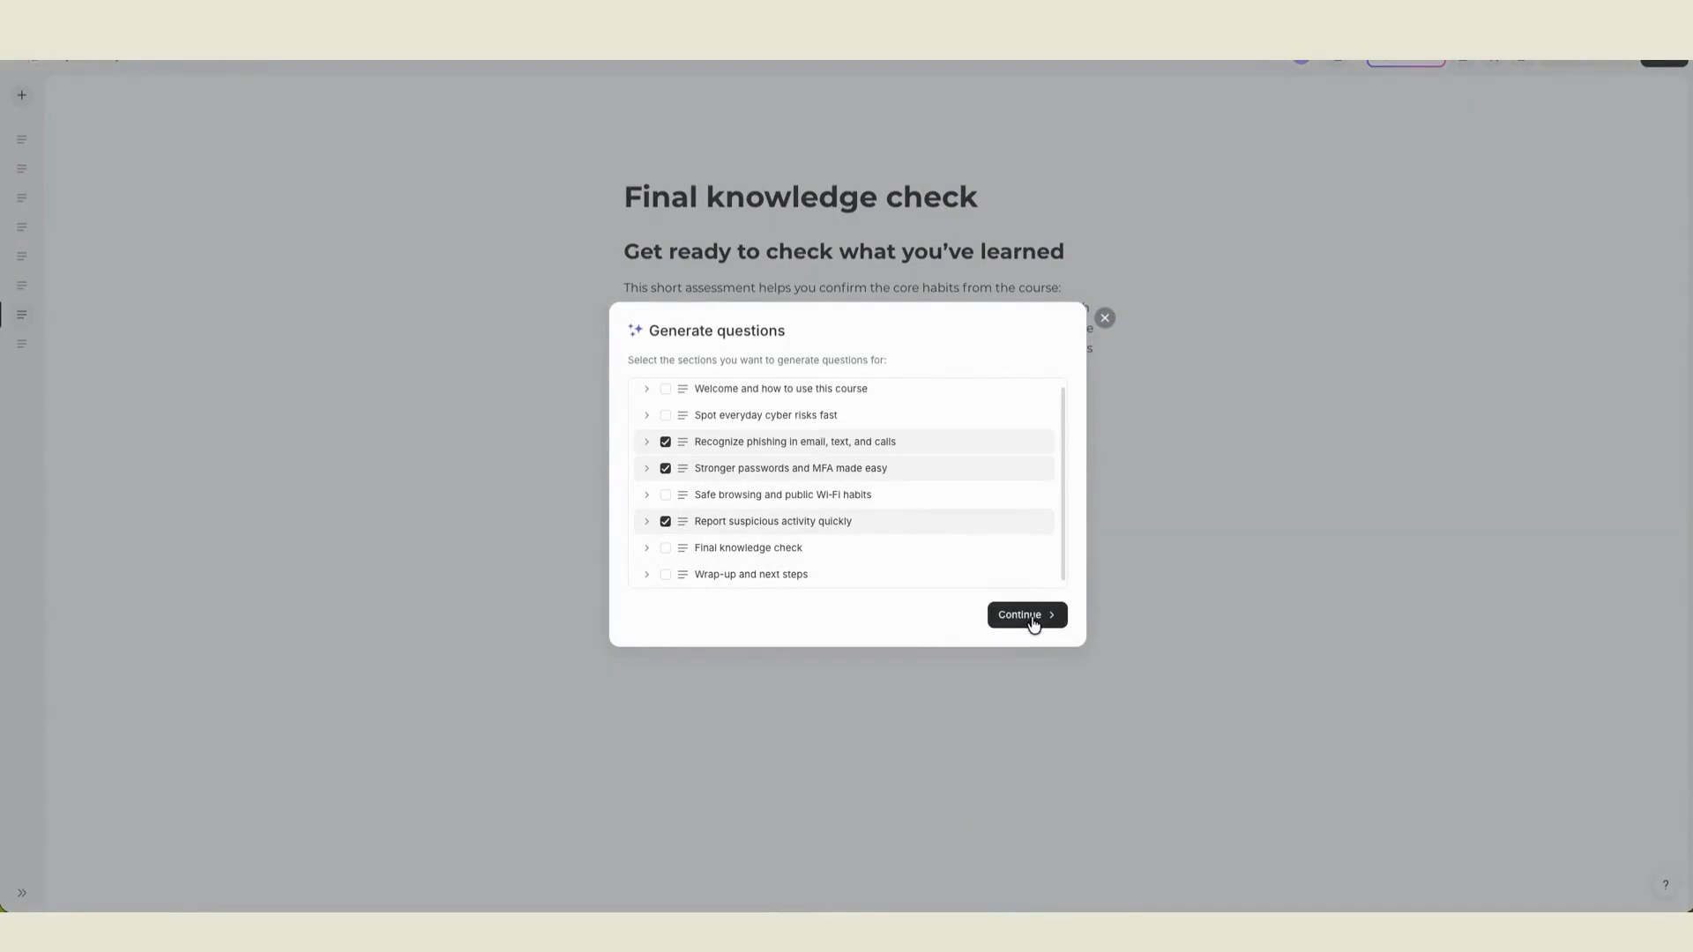
click(1033, 623)
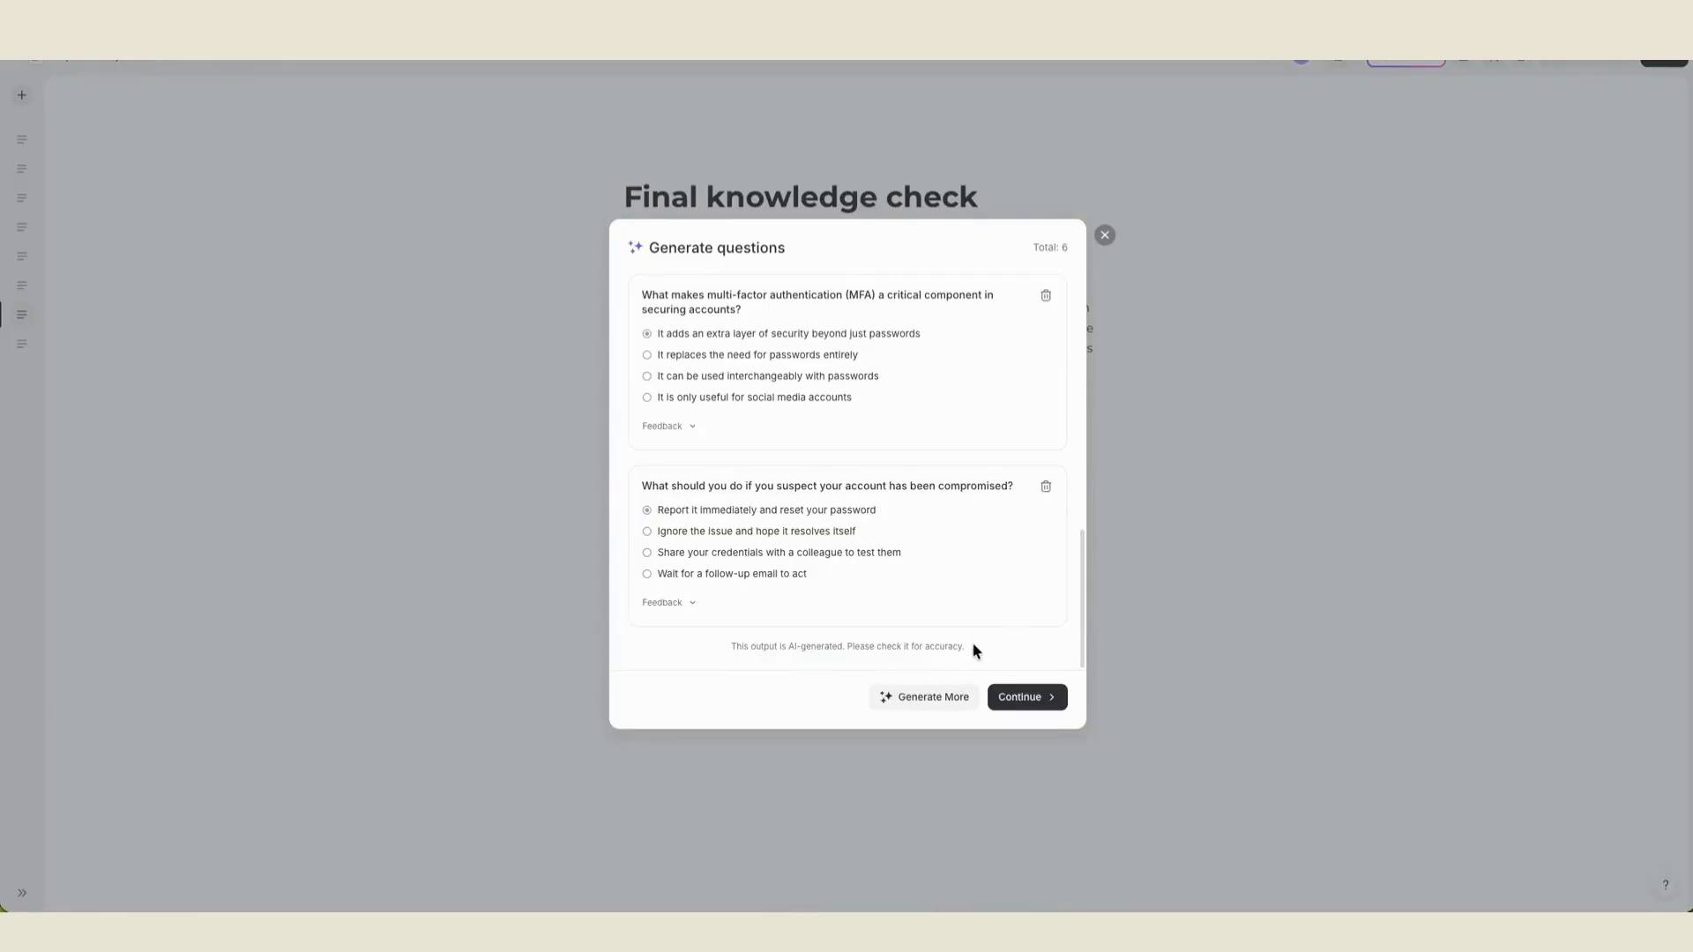
- Review the generated questions, their answer options, and the correct and incorrect feedback for each
scroll(1001, 446, up, 8)
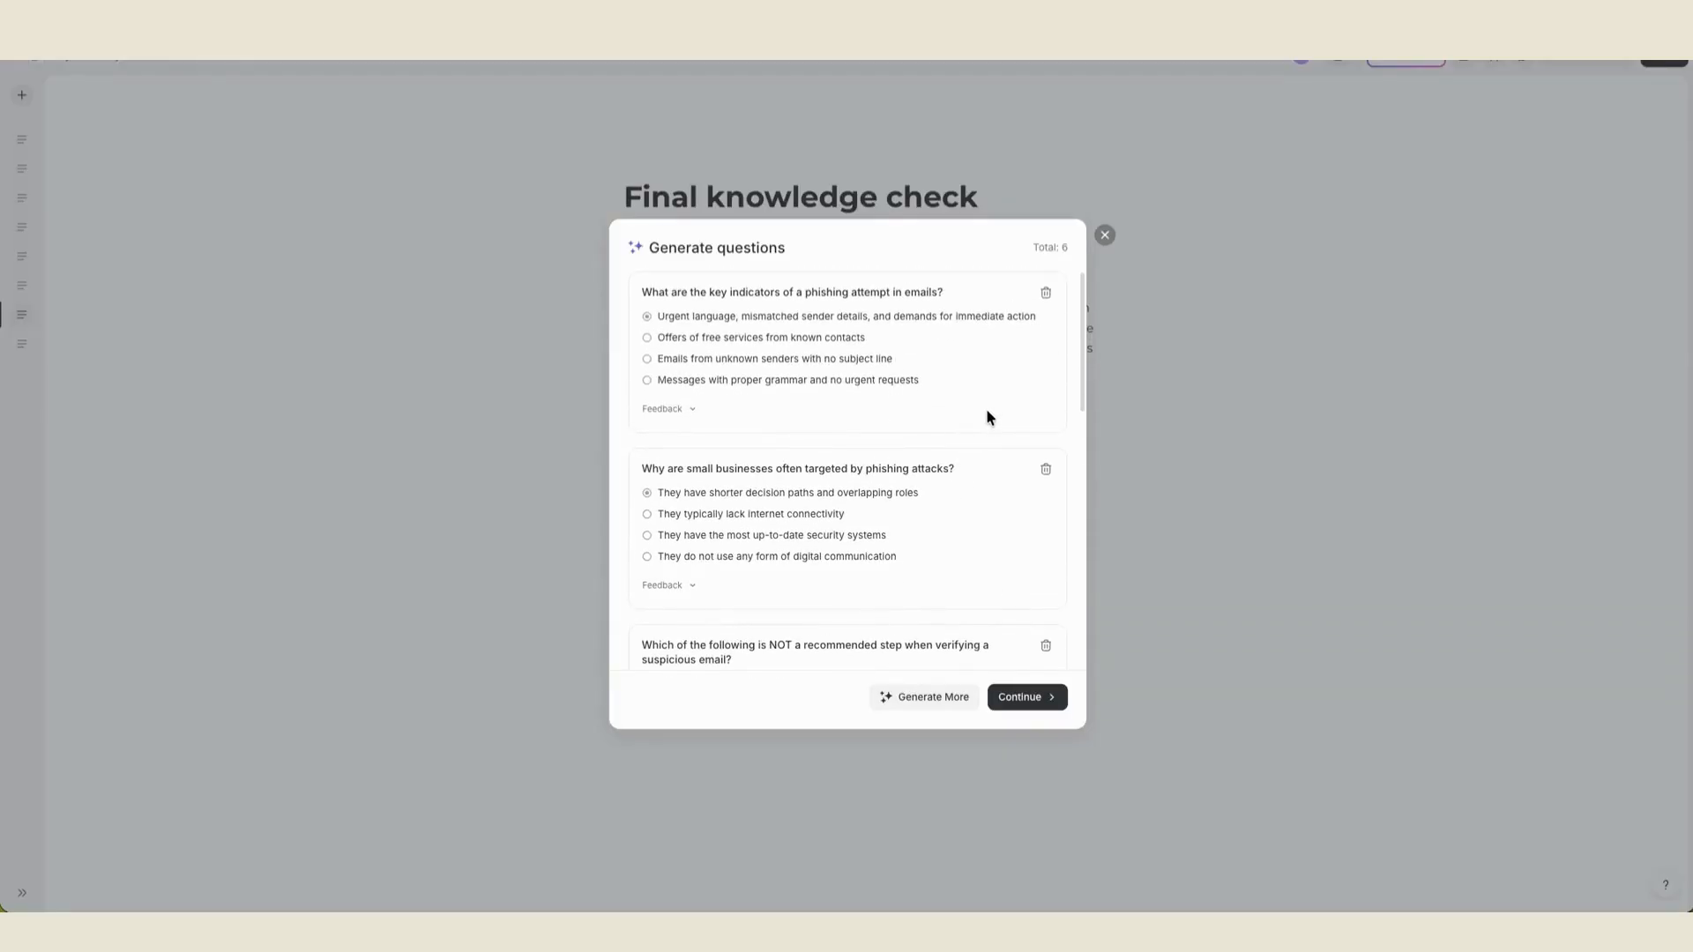
scroll(1042, 425, down, 5)
click(678, 544)
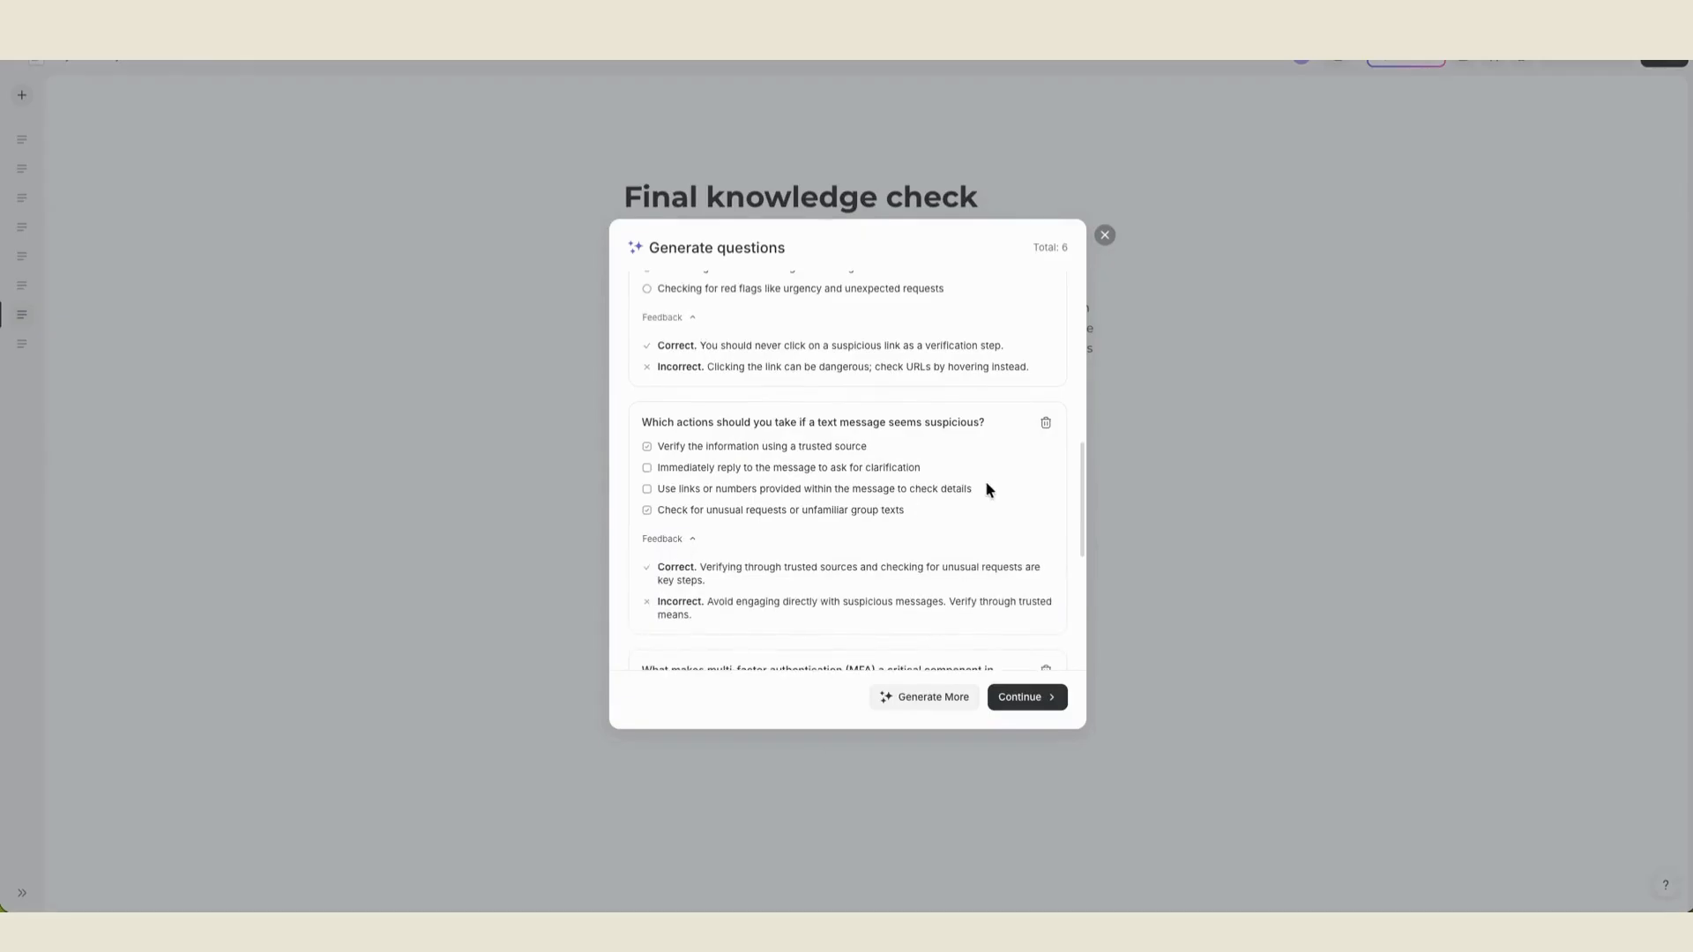
scroll(988, 478, down, 3)
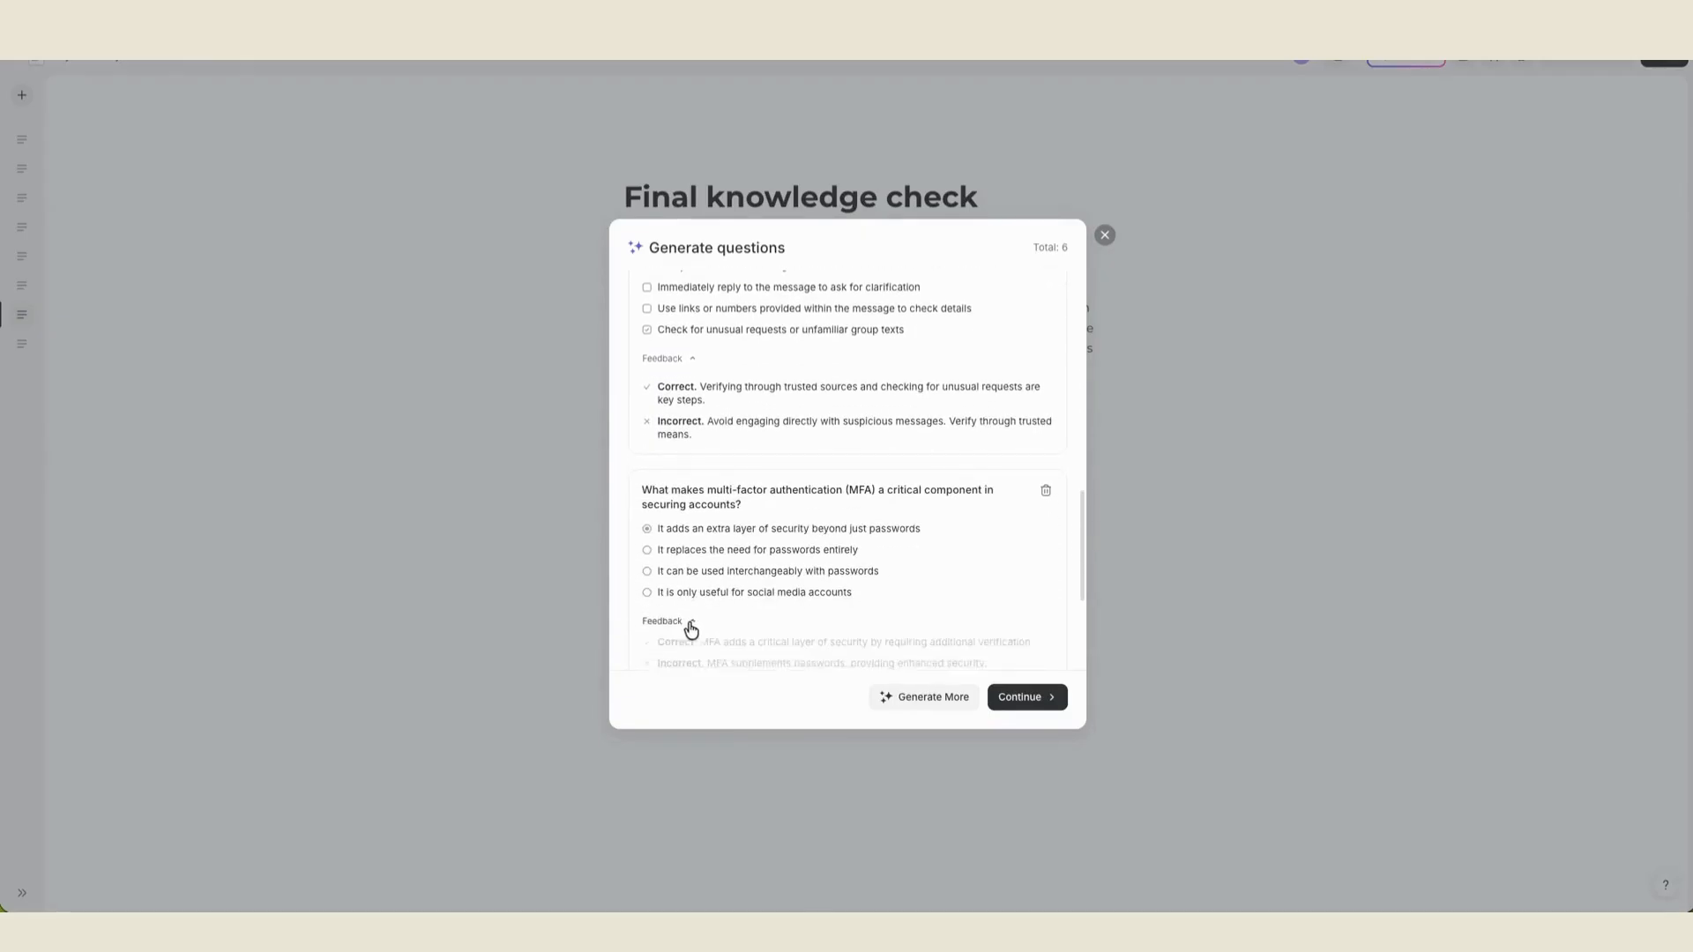
click(680, 623)
scroll(986, 525, down, 3)
click(678, 632)
scroll(1002, 543, down, 2)
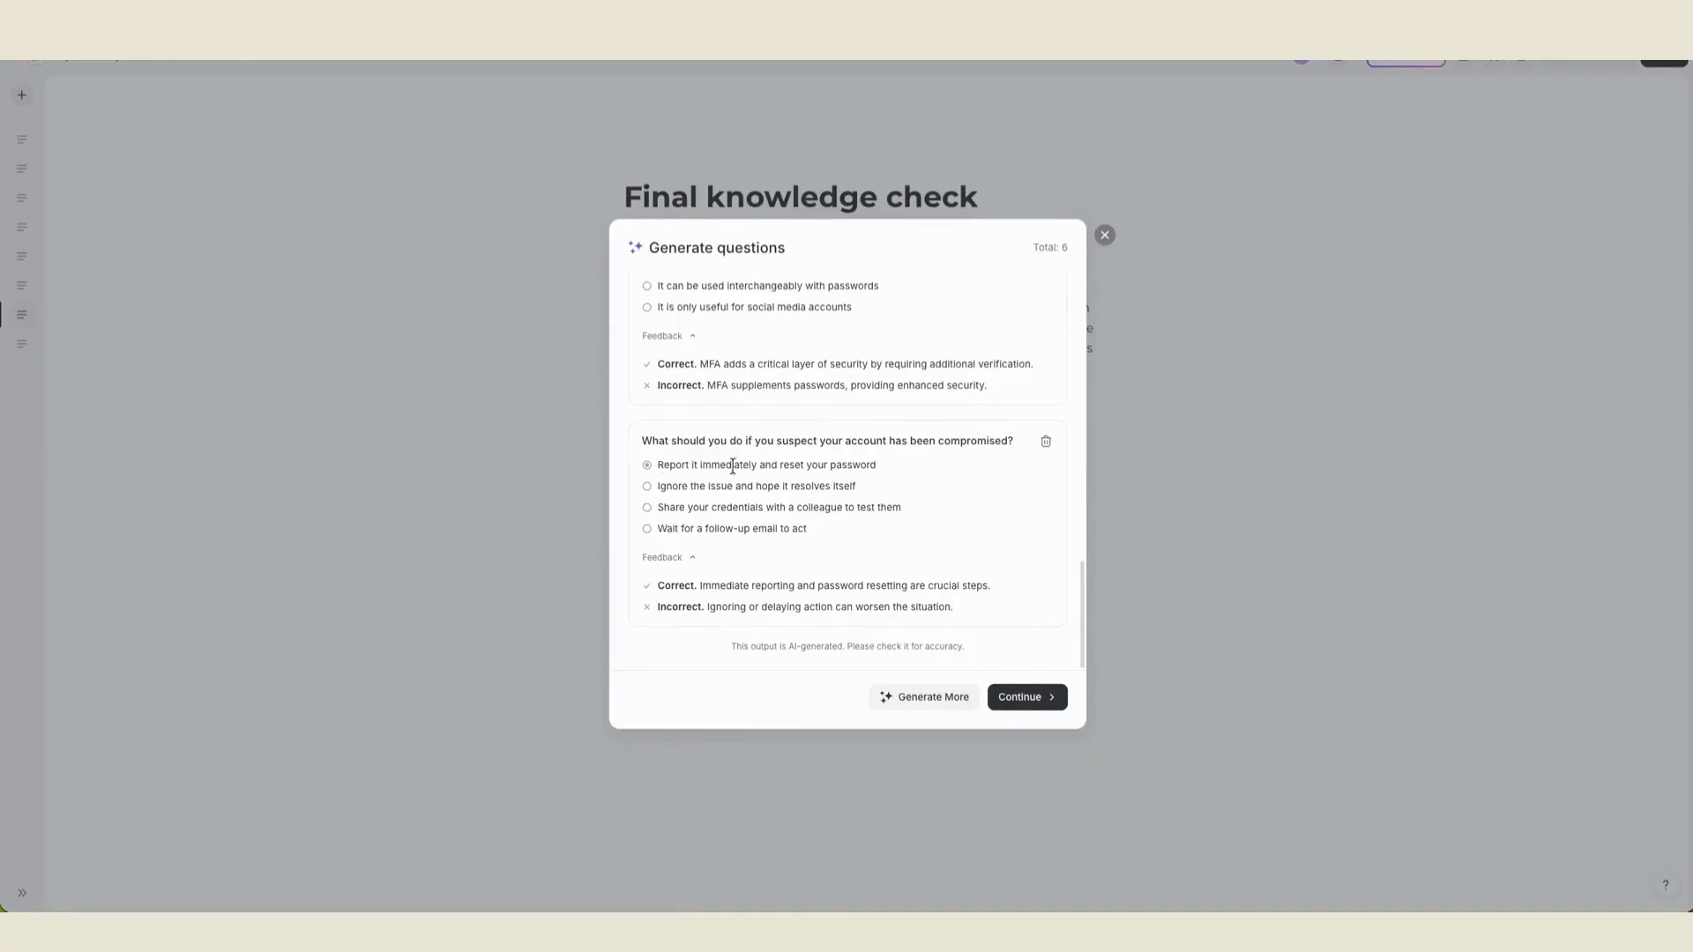
- Accept the generated questions and insert them into the Final knowledge check page as a self-check exercise
click(1022, 698)
click(1014, 549)
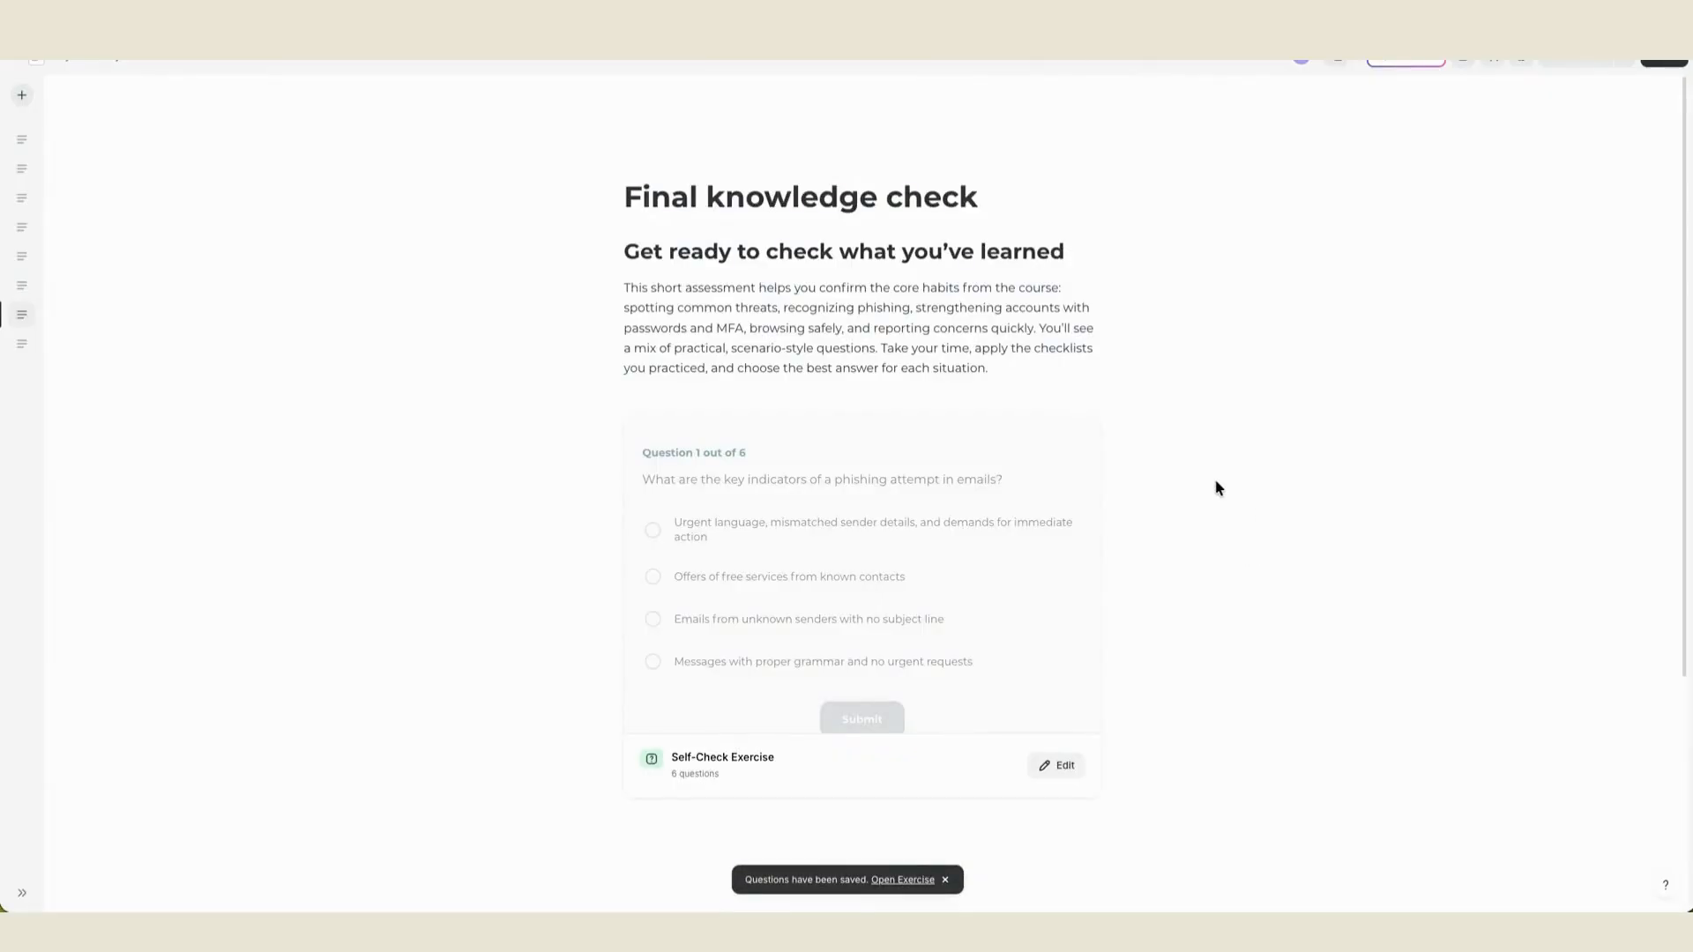
scroll(1214, 478, down, 1)
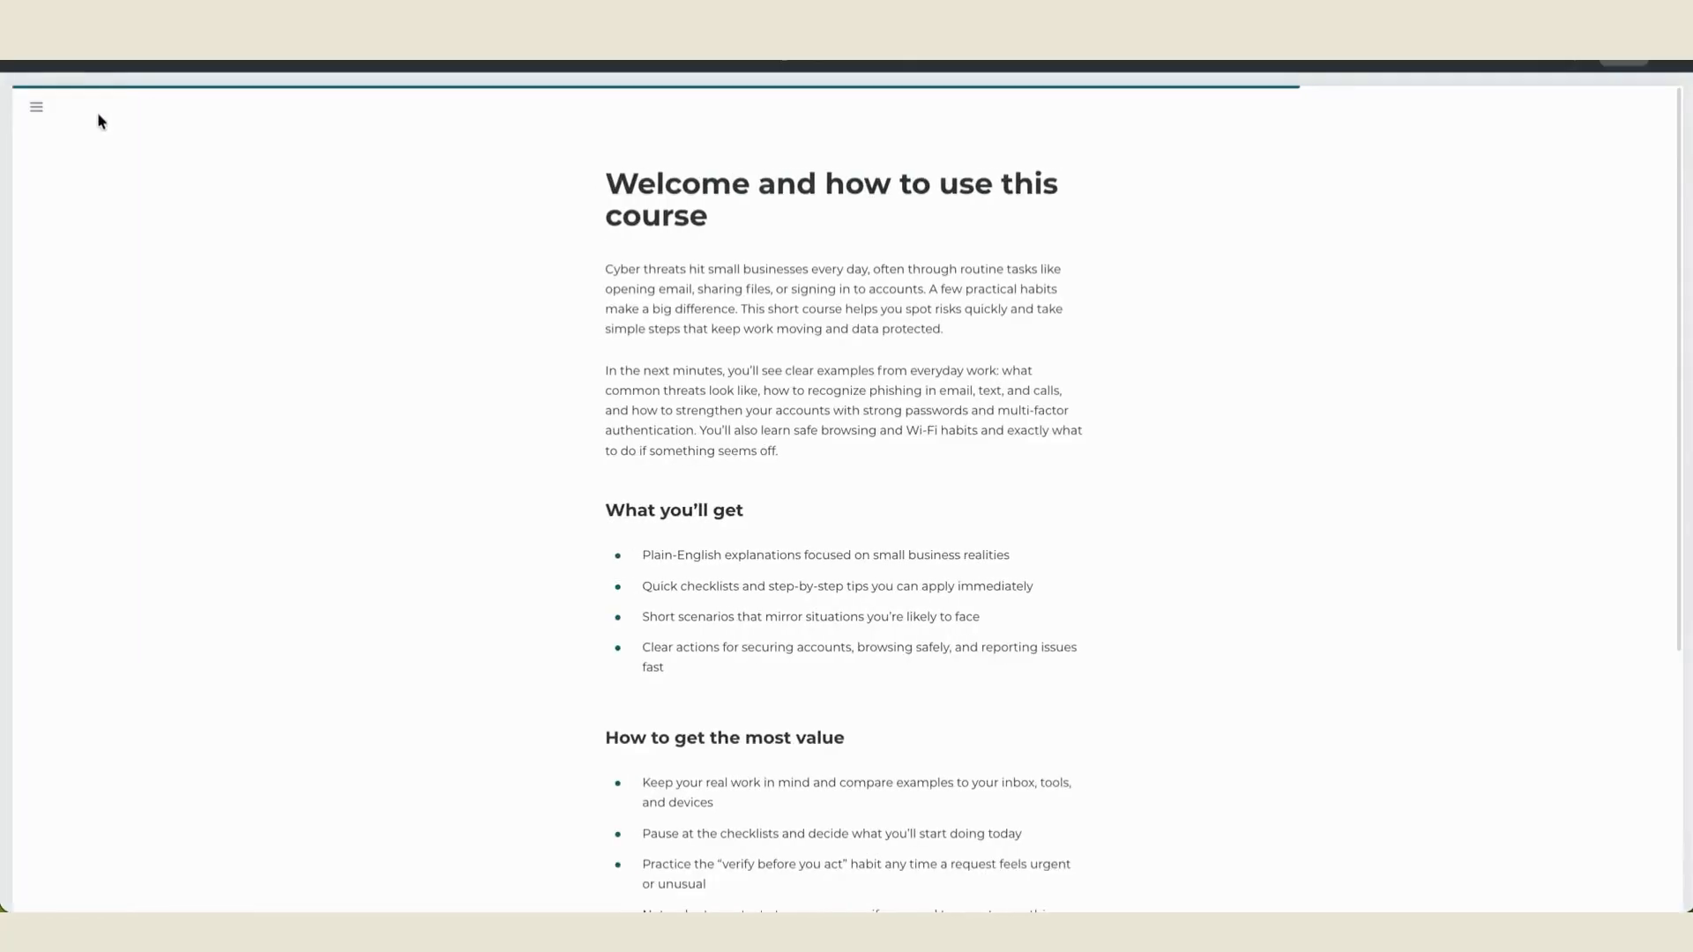
- Open Final knowledge check in the course preview and answer question 1 with the urgent language and mismatched sender option
click(36, 106)
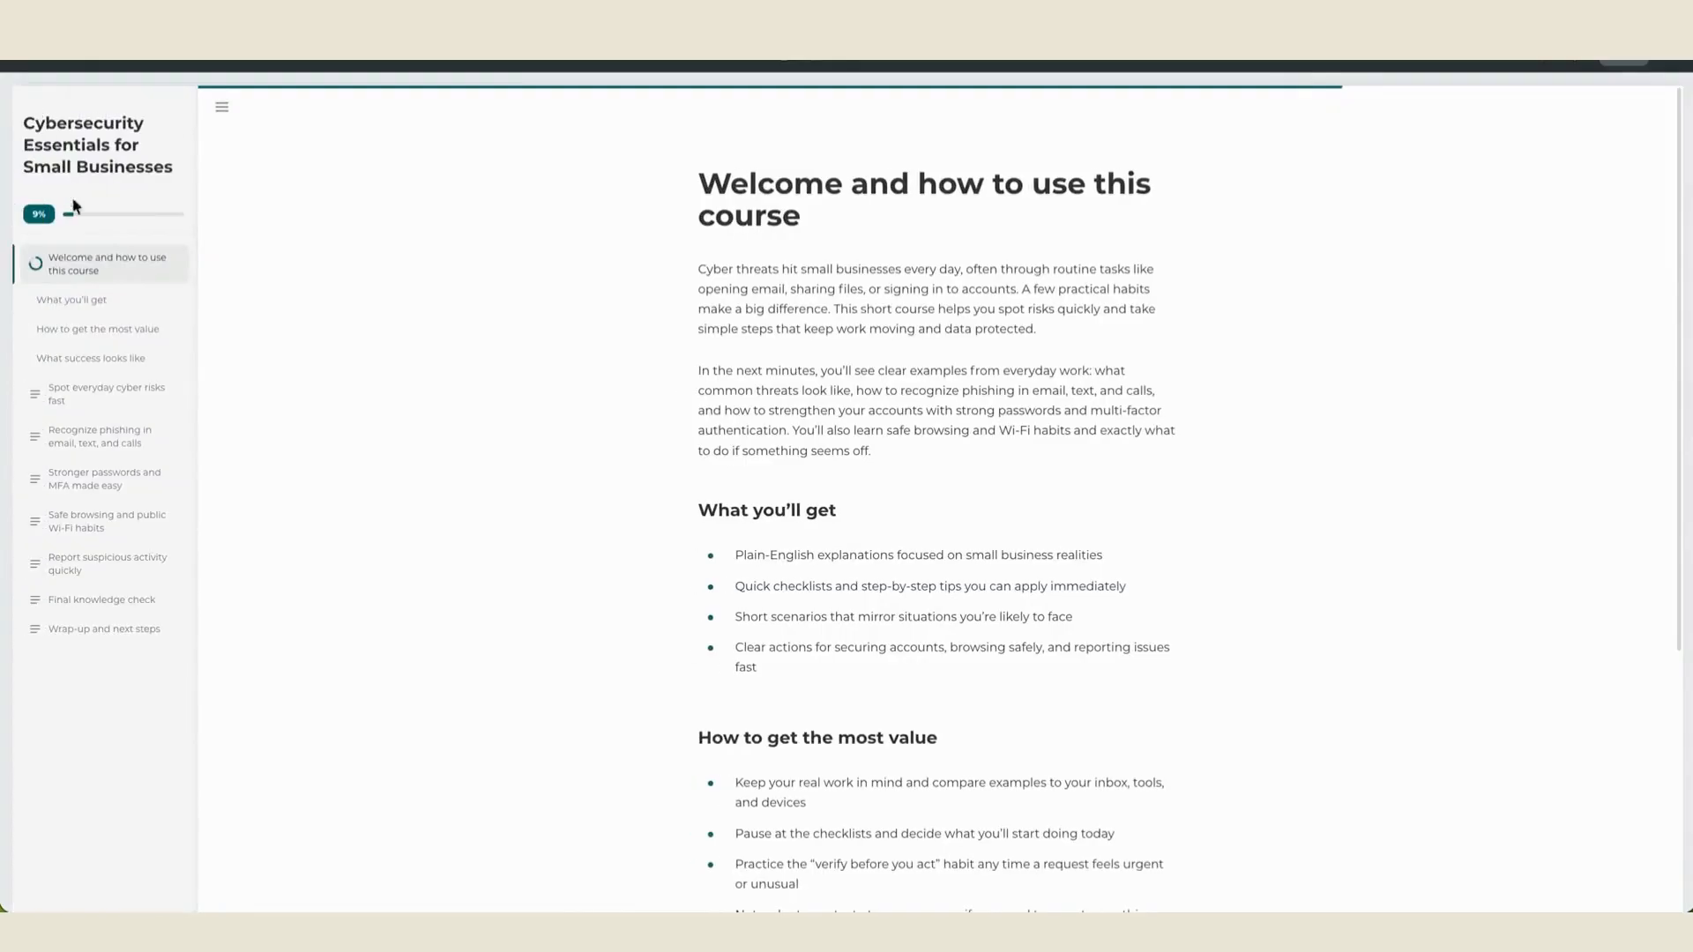
click(96, 601)
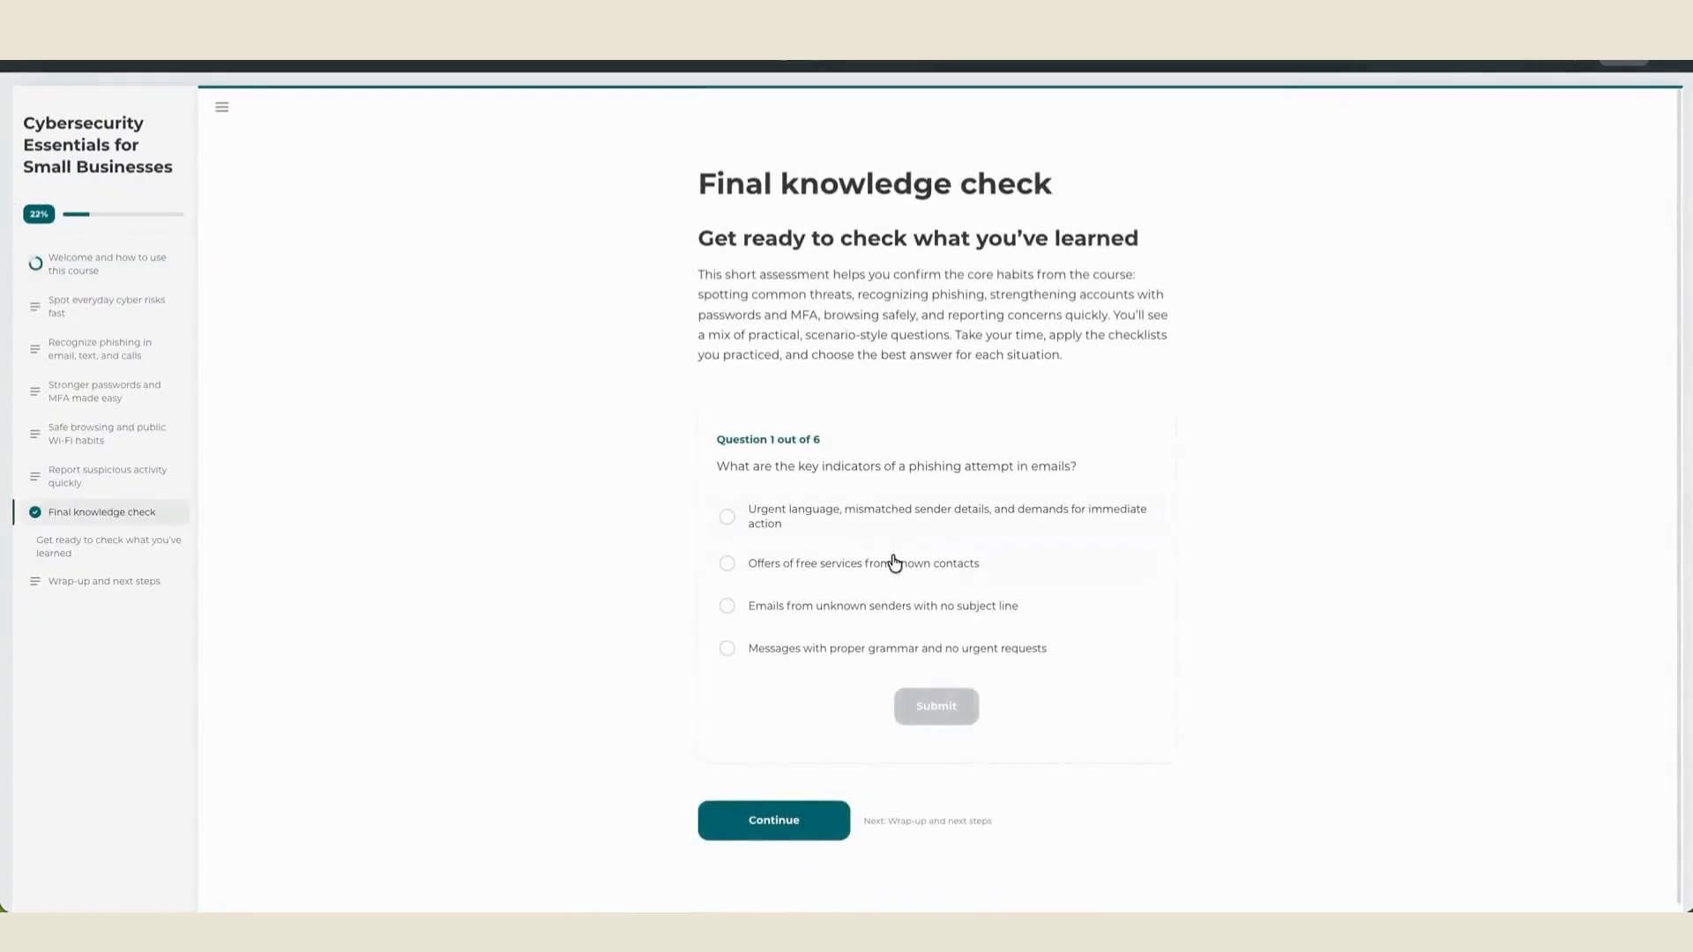
click(809, 518)
click(945, 712)
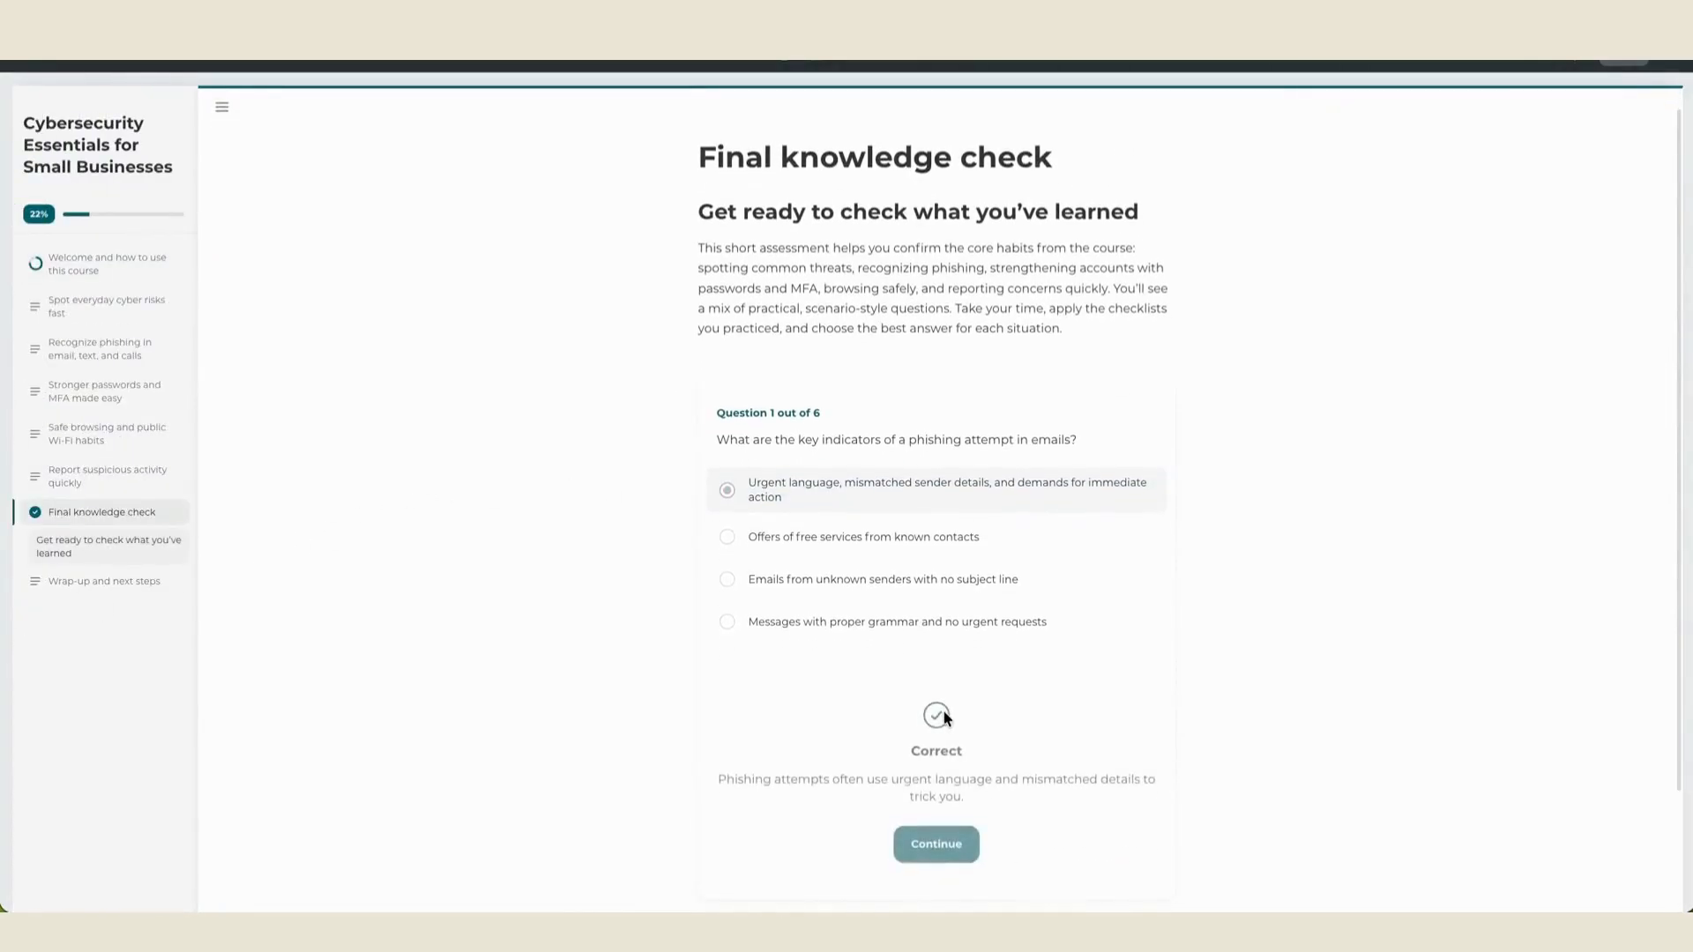
scroll(1077, 684, down, 1)
click(960, 751)
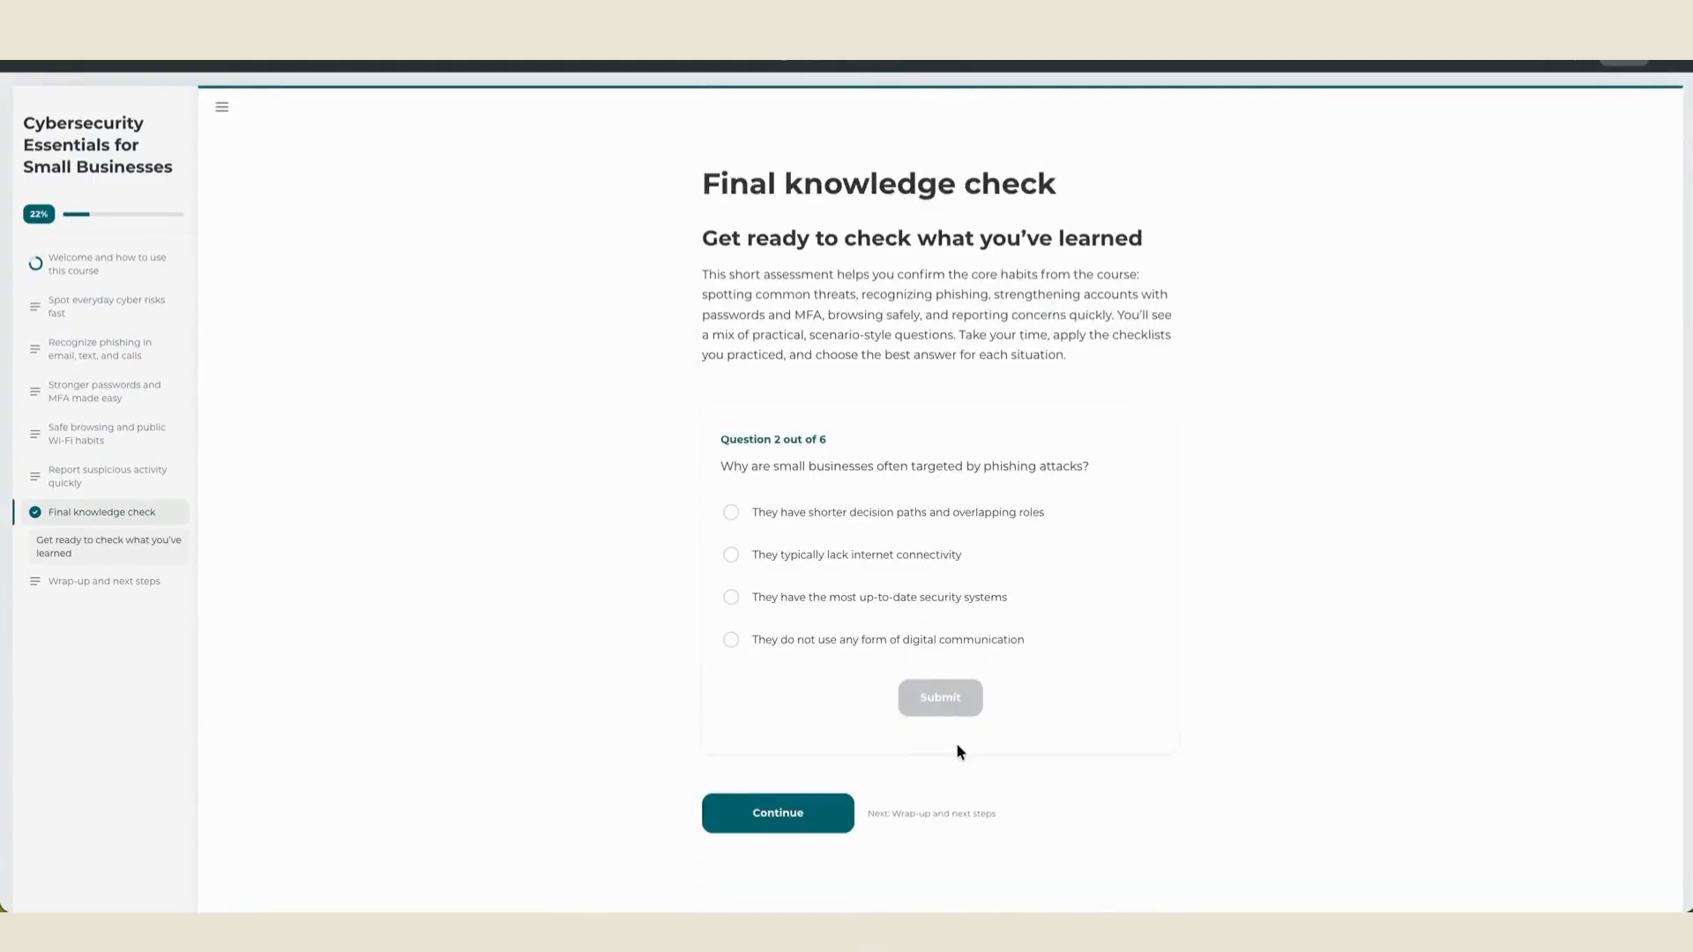
- Answer question 2 with "They do not use any form of digital communication" and continue past the feedback
click(968, 648)
click(912, 692)
scroll(1086, 690, down, 2)
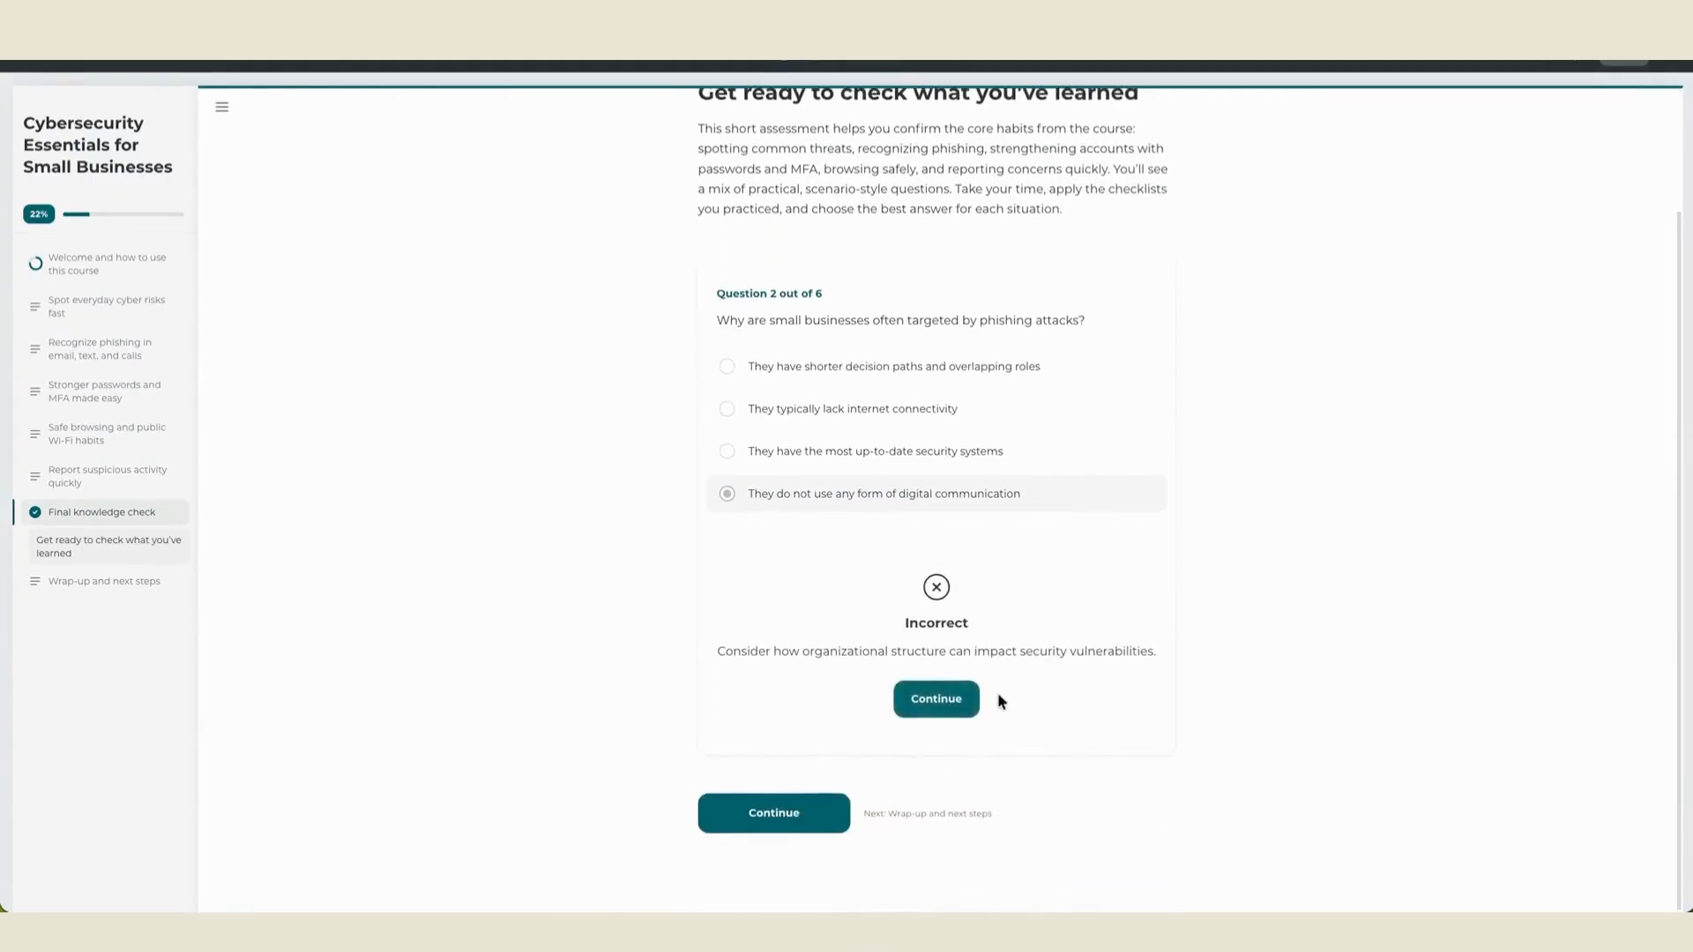
click(970, 700)
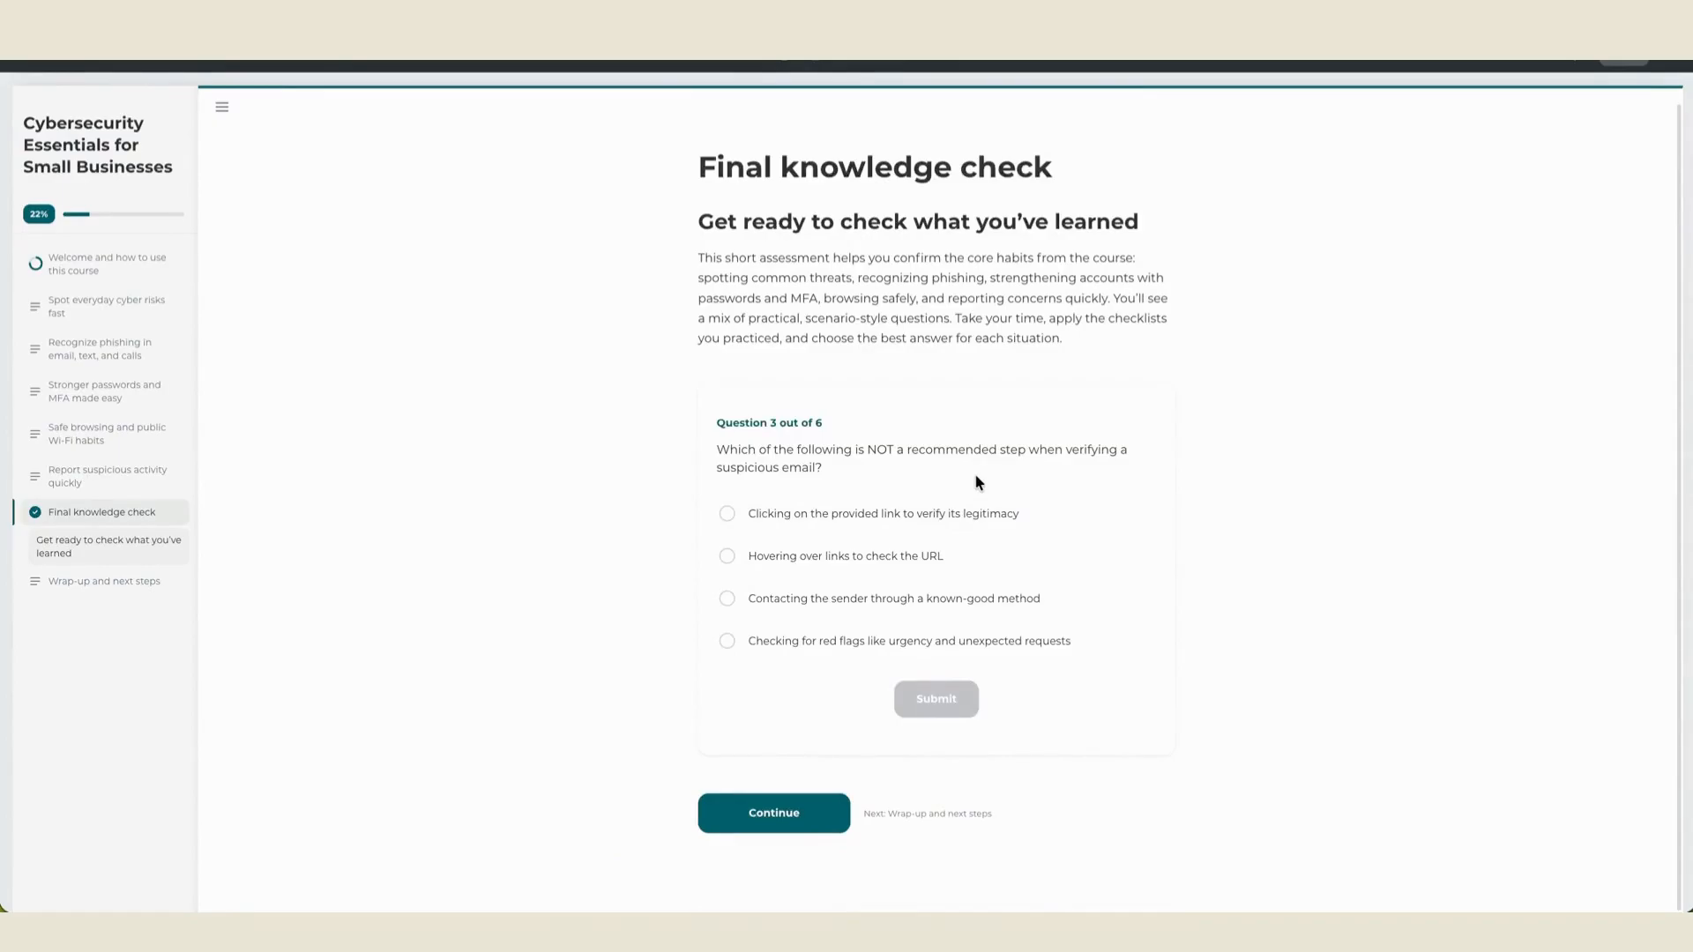
- Answer question 3 with "Clicking on the provided link to verify its legitimacy" and continue to the following question
click(968, 516)
click(952, 696)
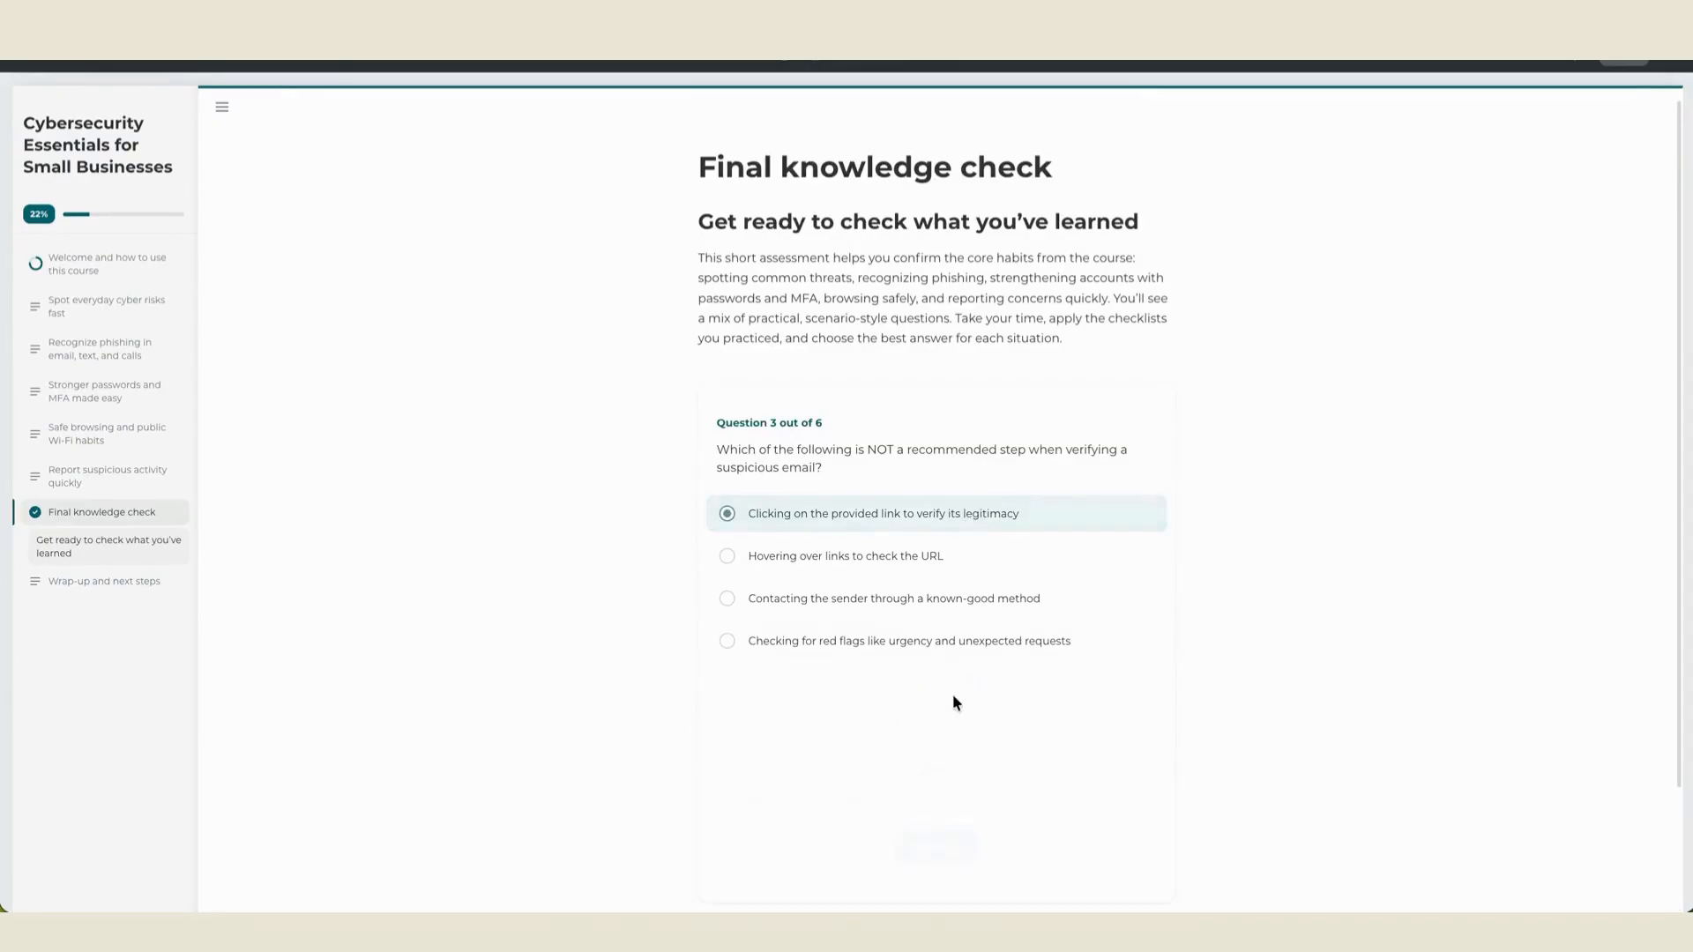
click(935, 847)
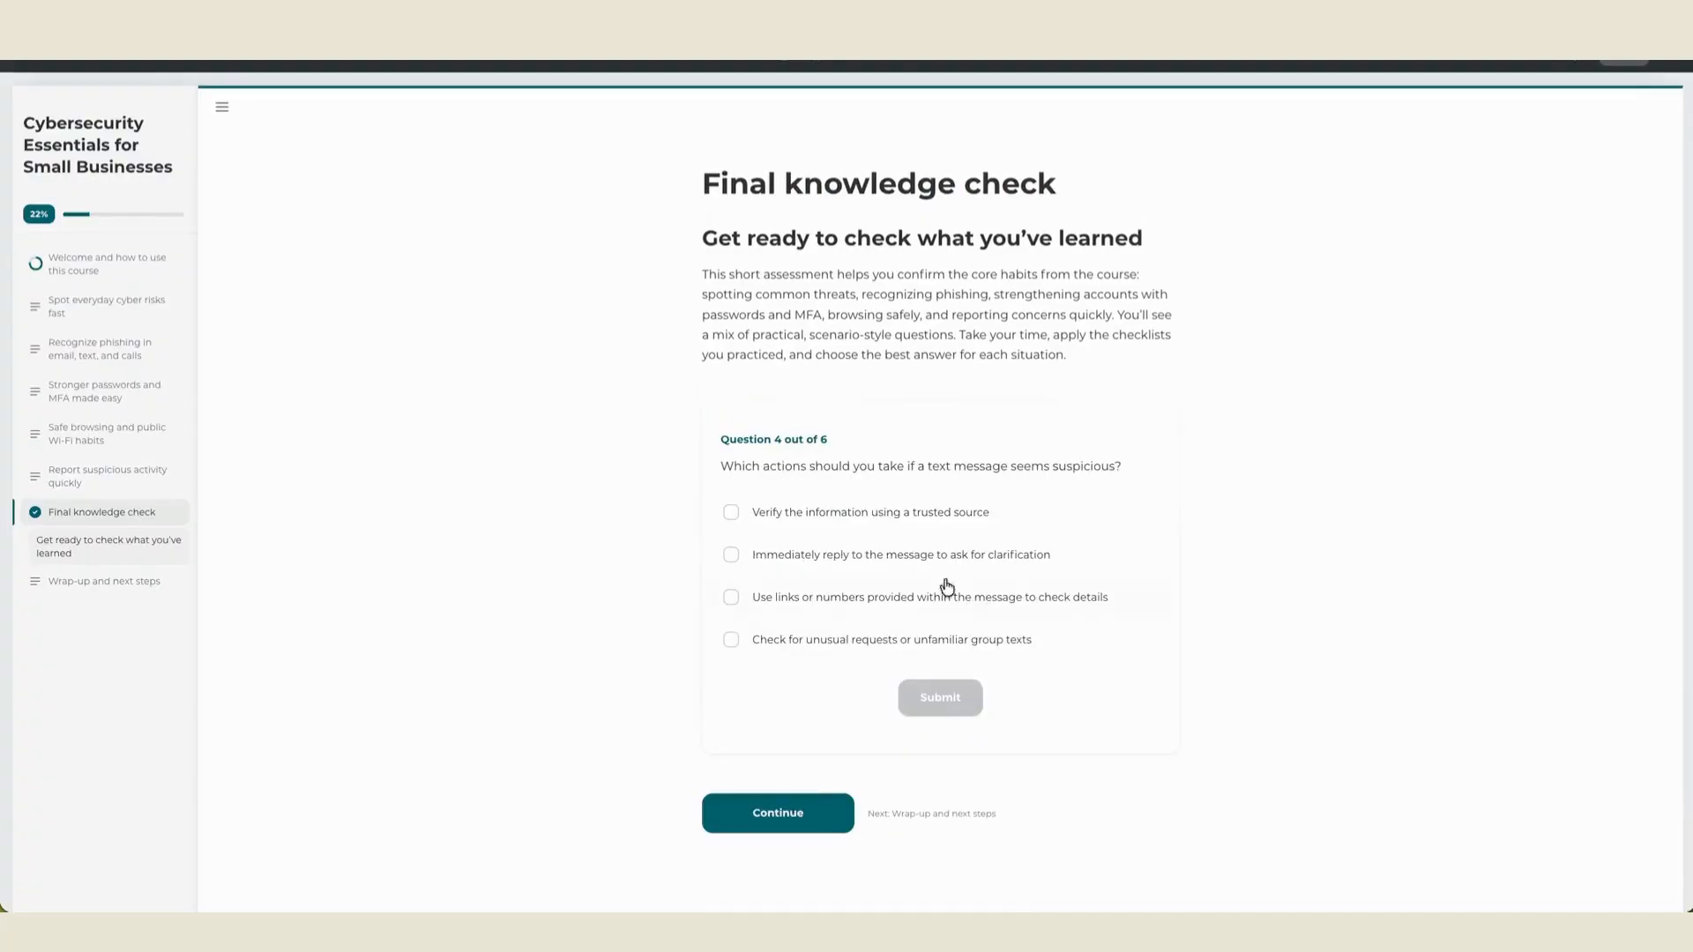
- Answer question 4 with "Verify the information using a trusted source" and "Check for unusual requests or unfamiliar group texts", and continue
click(892, 510)
click(907, 638)
click(938, 697)
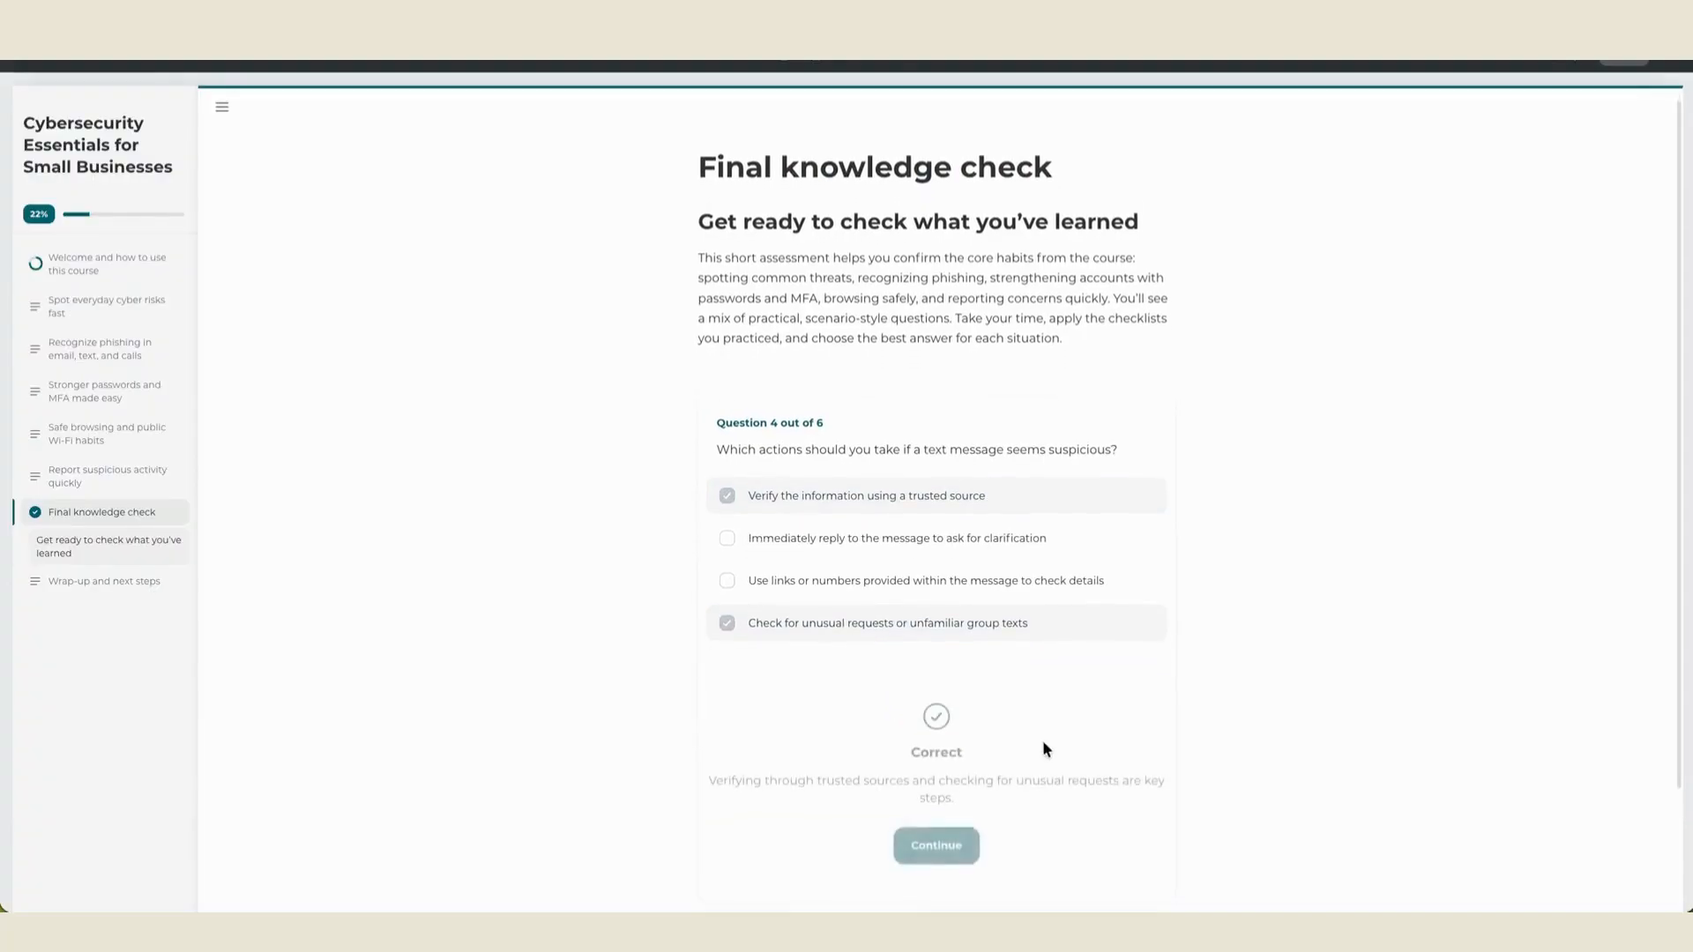
click(953, 849)
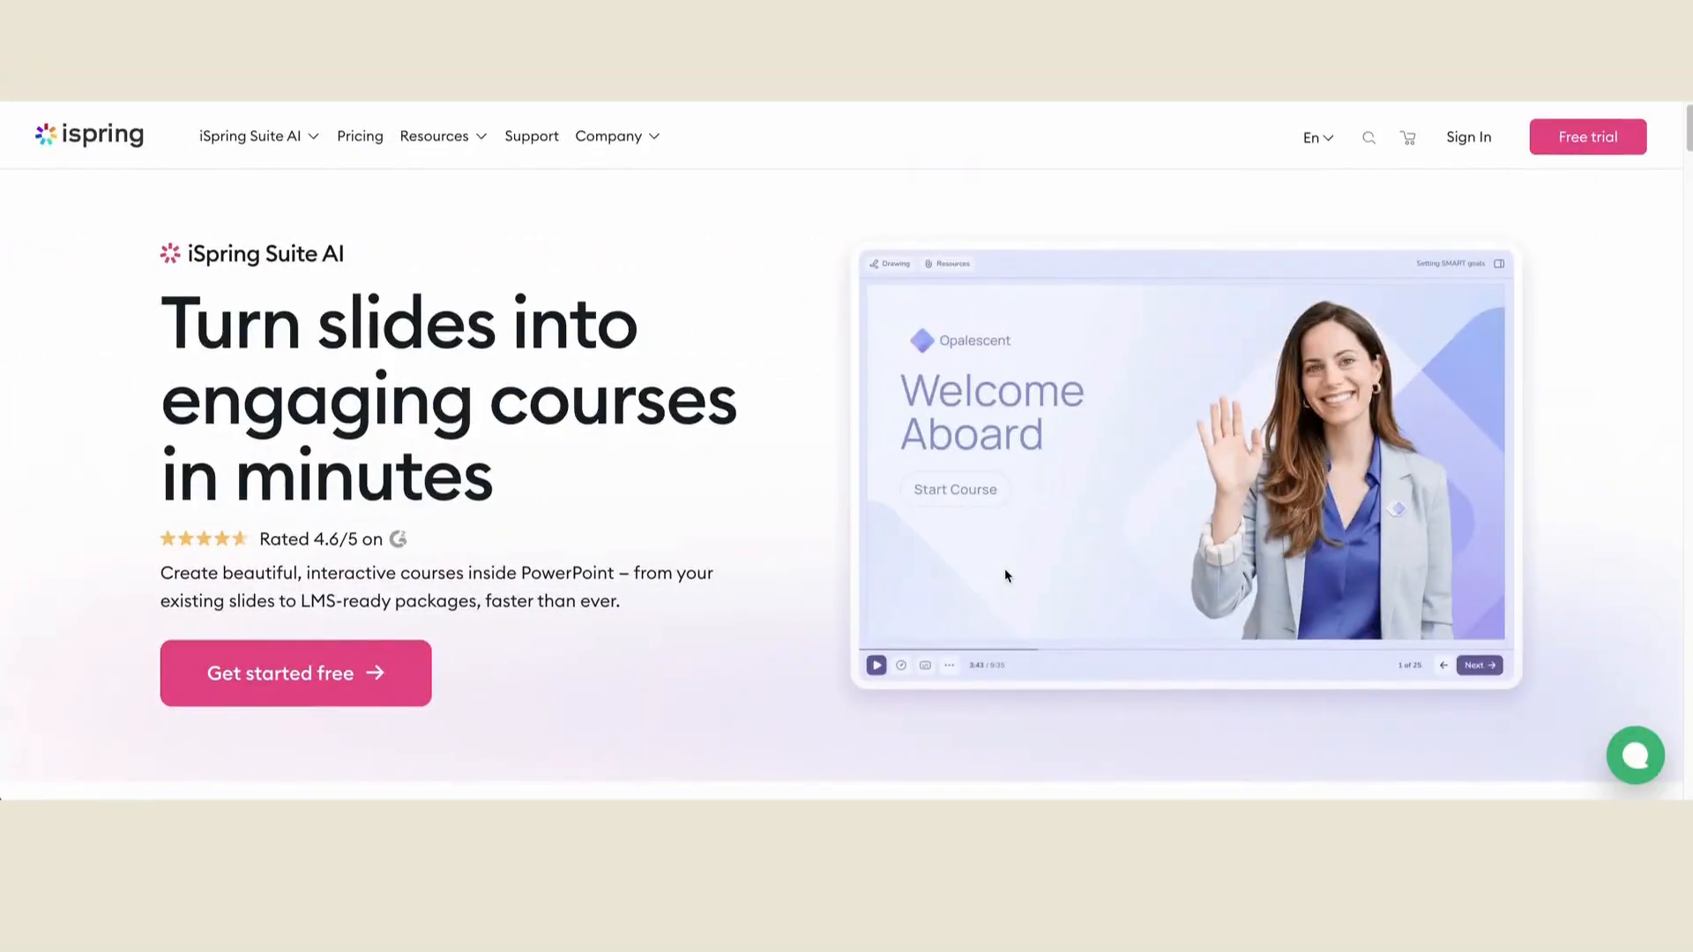
scroll(1004, 568, down, 8)
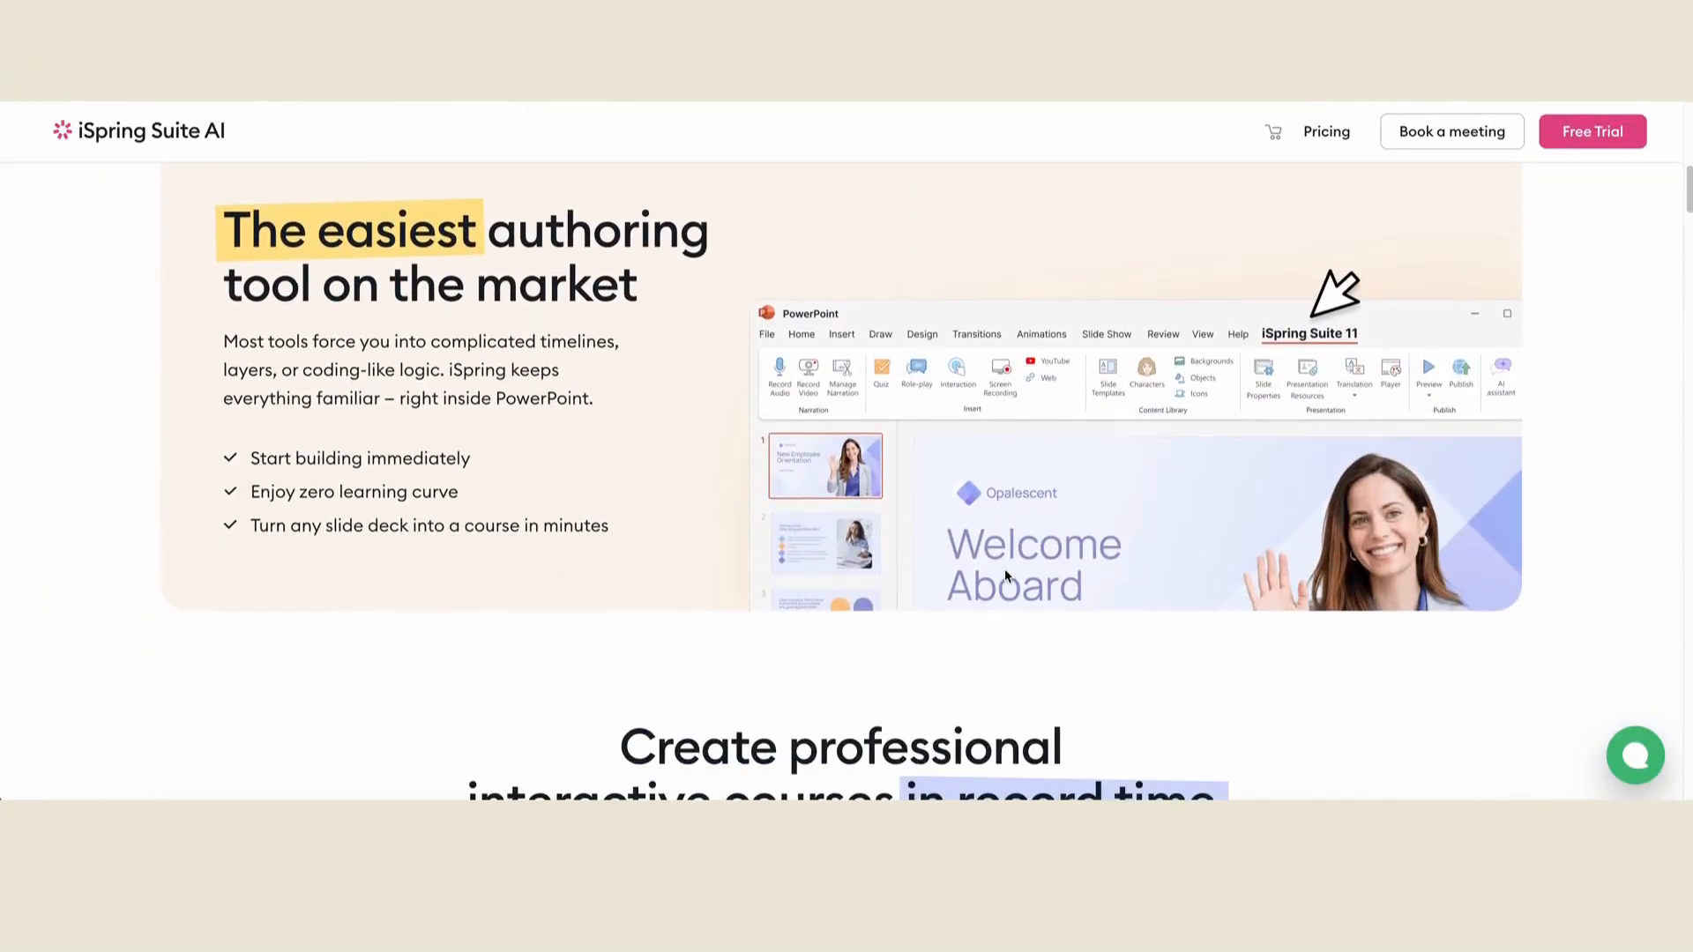
scroll(1005, 575, down, 8)
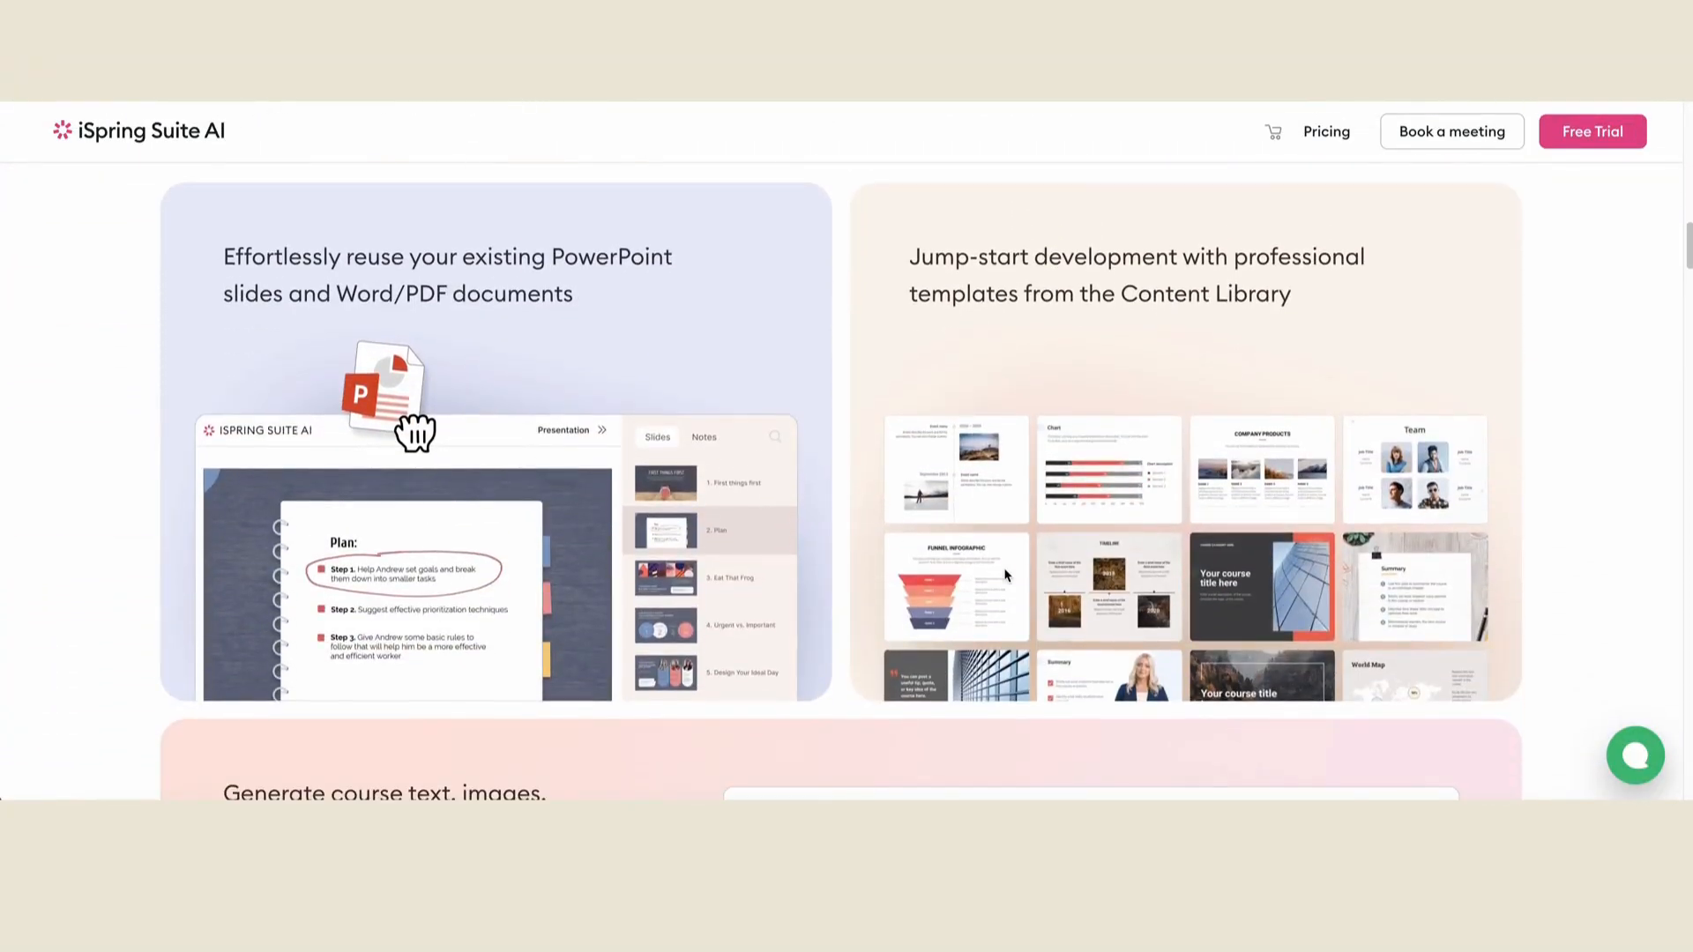
scroll(1005, 575, down, 8)
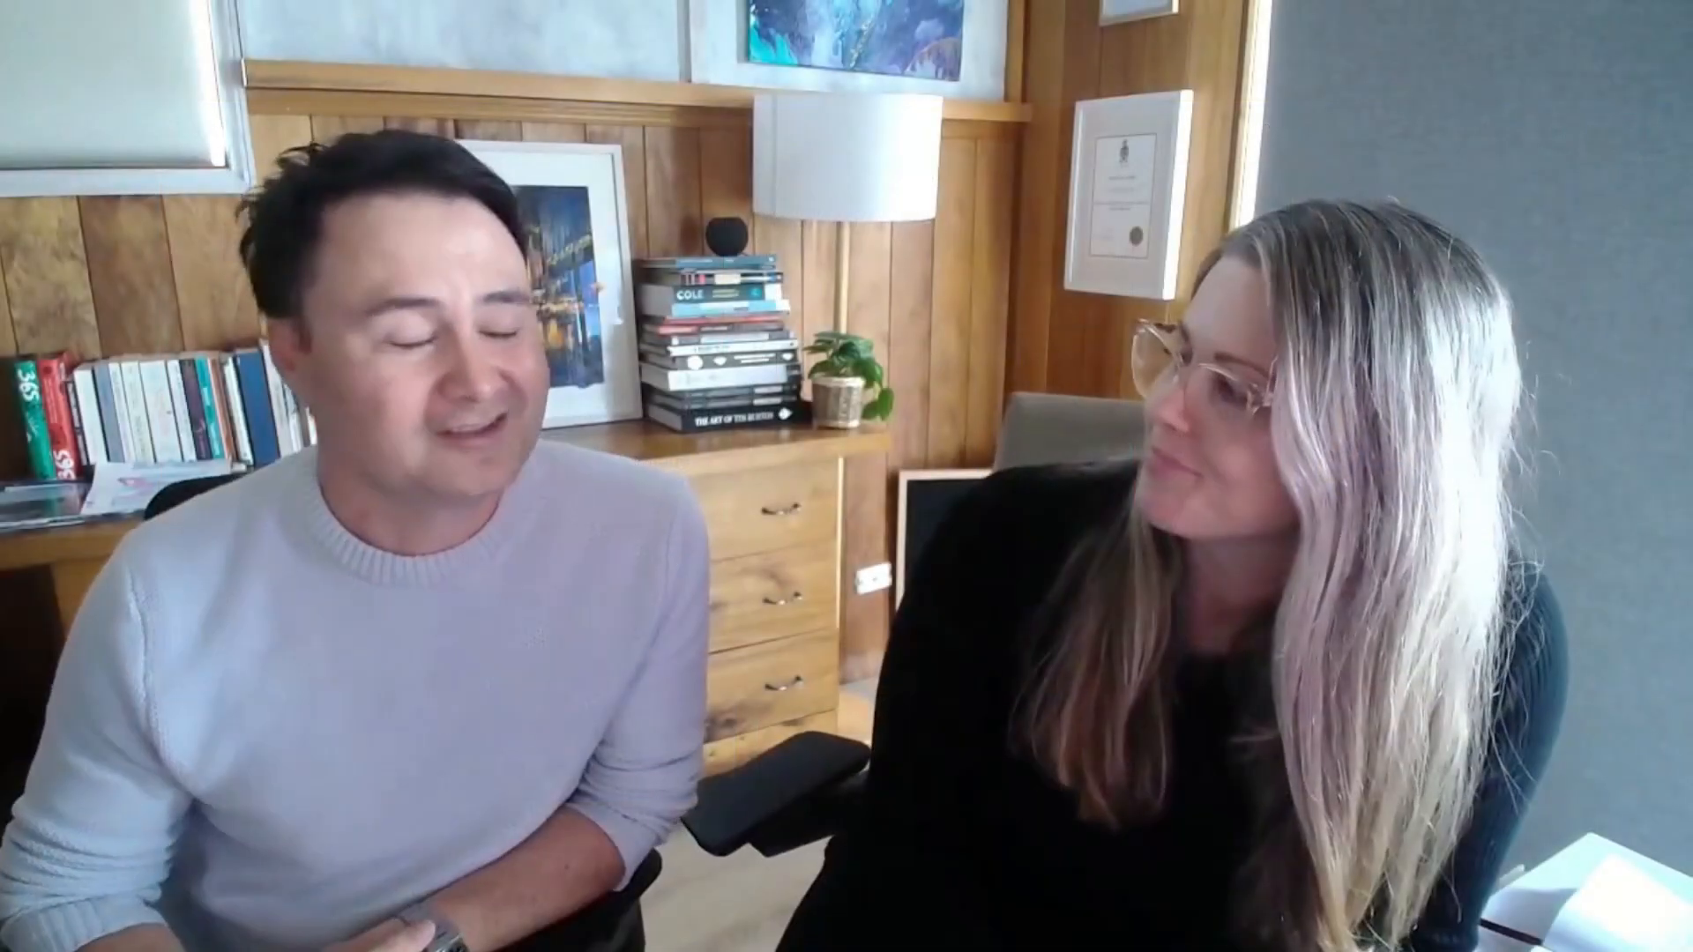